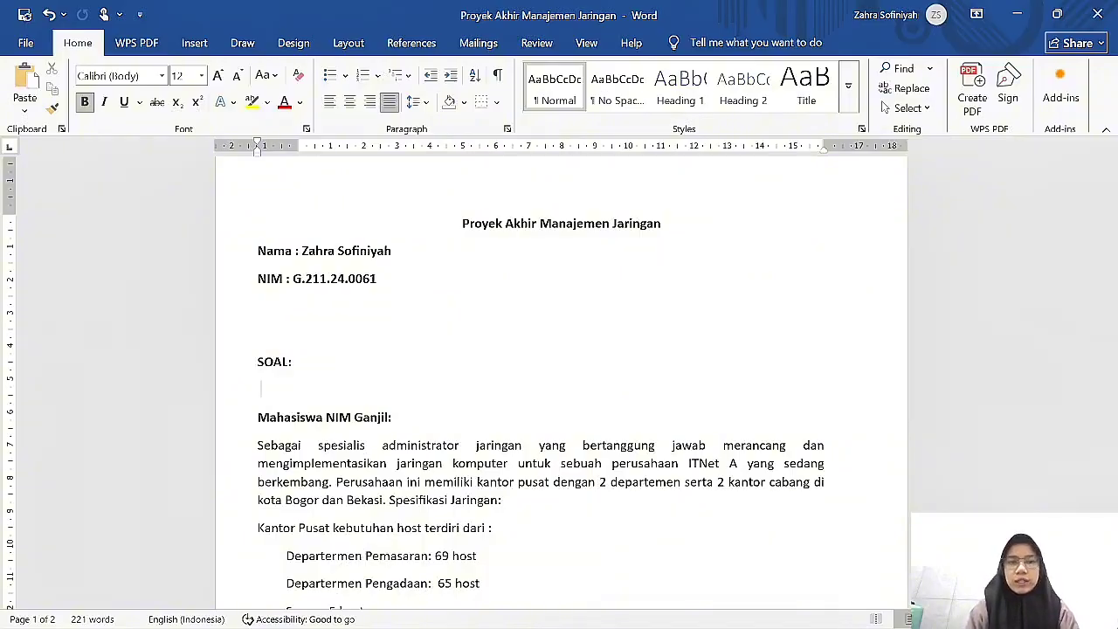
- Read the network assignment through the host requirements, the leased IP 194.150.15.0/24 and the calculation section
scroll(576, 319, "down", 1)
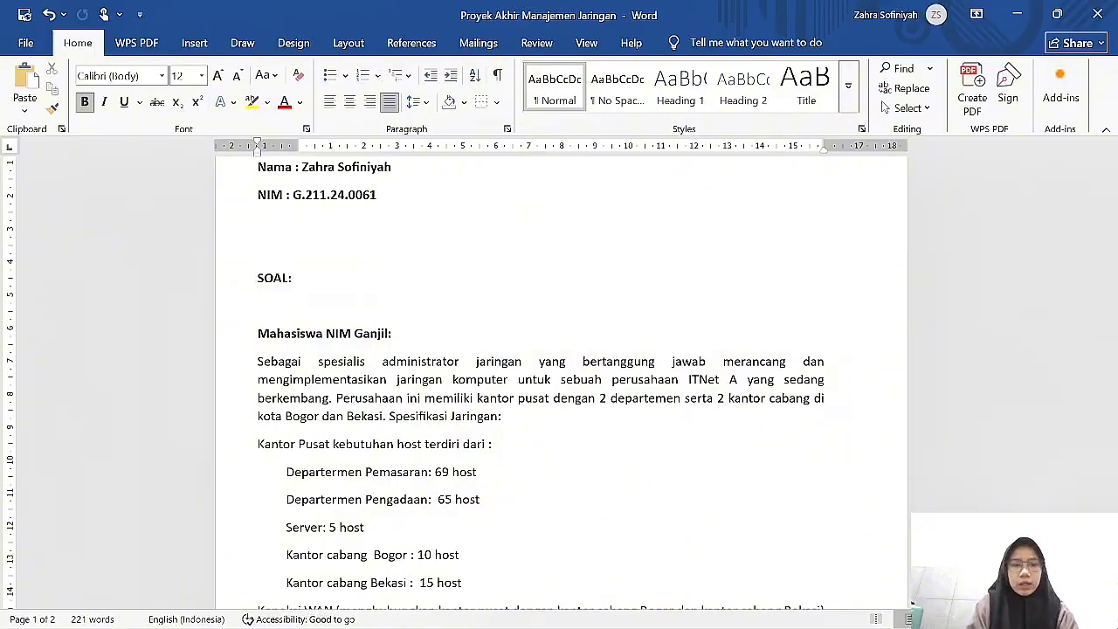
scroll(558, 384, "down", 2)
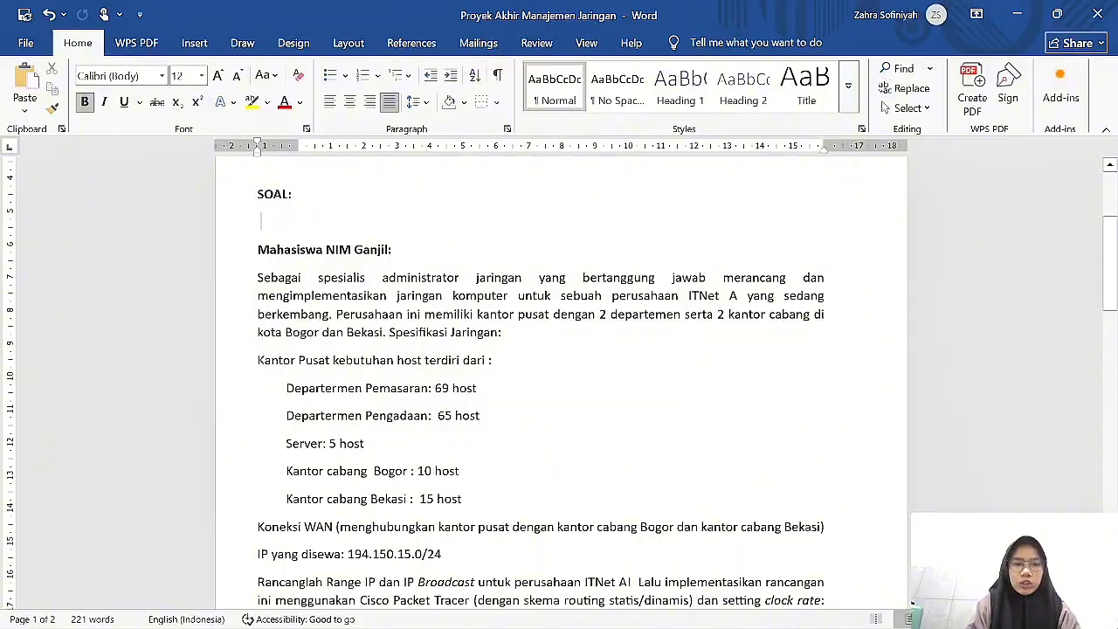
scroll(558, 375, "down", 1)
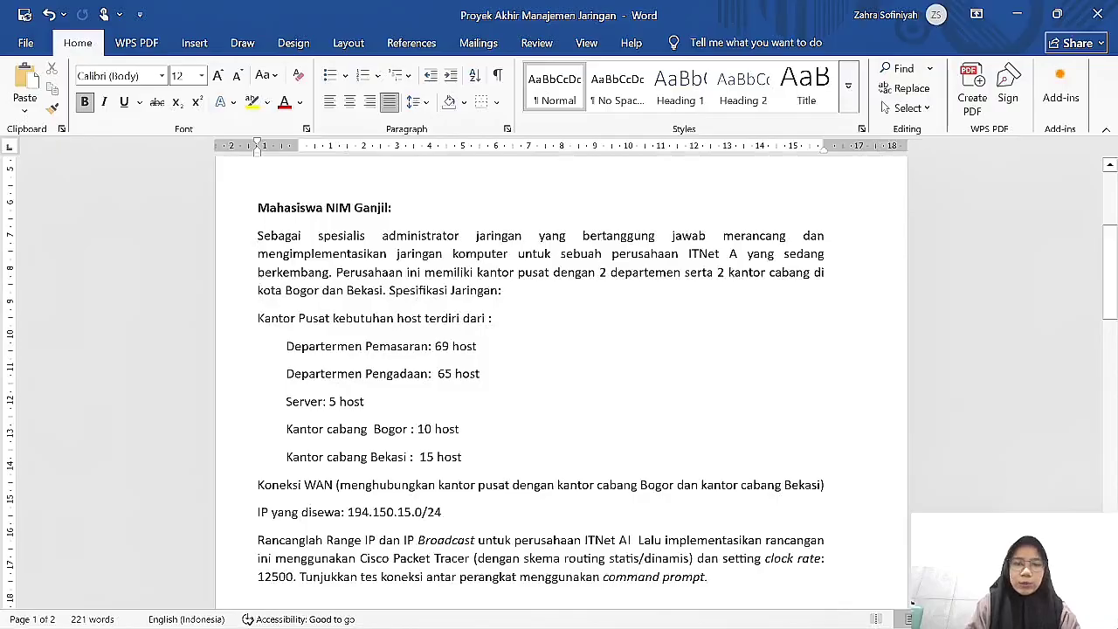
scroll(559, 376, "down", 1)
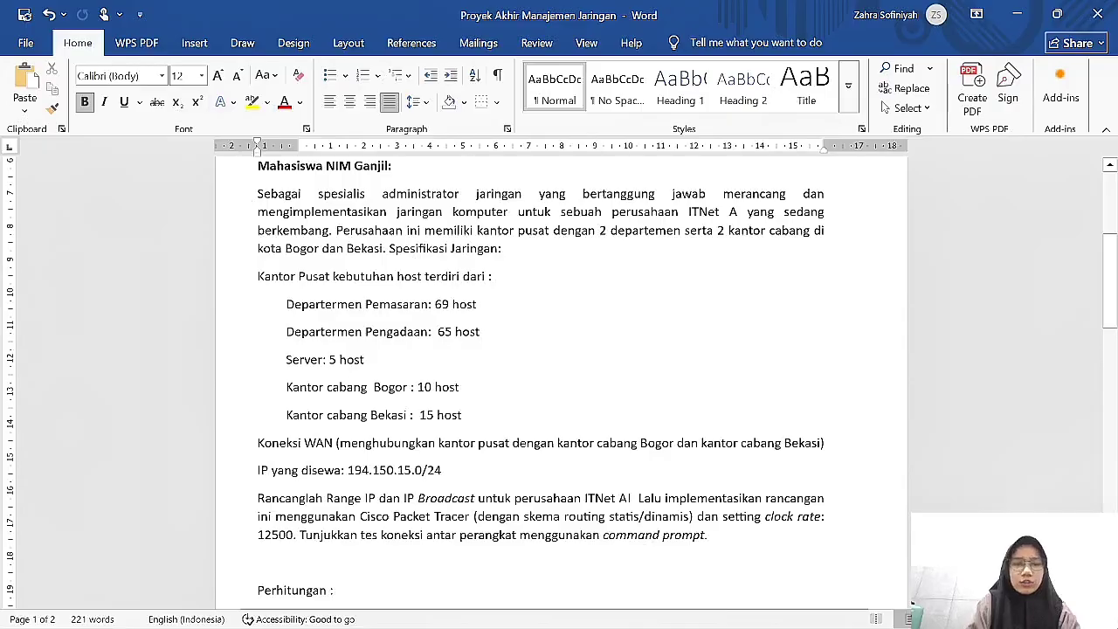
scroll(558, 375, "down", 4)
scroll(559, 375, "up", 3)
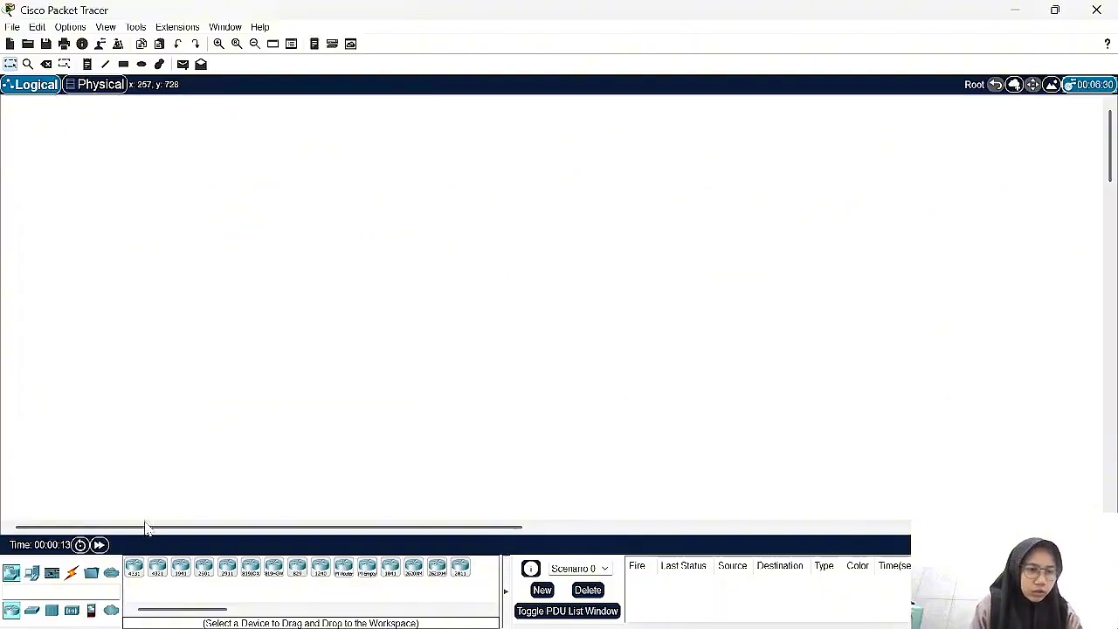
- Switch to Cisco Packet Tracer and place three 1941 routers in a triangle, with Router1 at the apex between Router0 and Router2
left_click(179, 569)
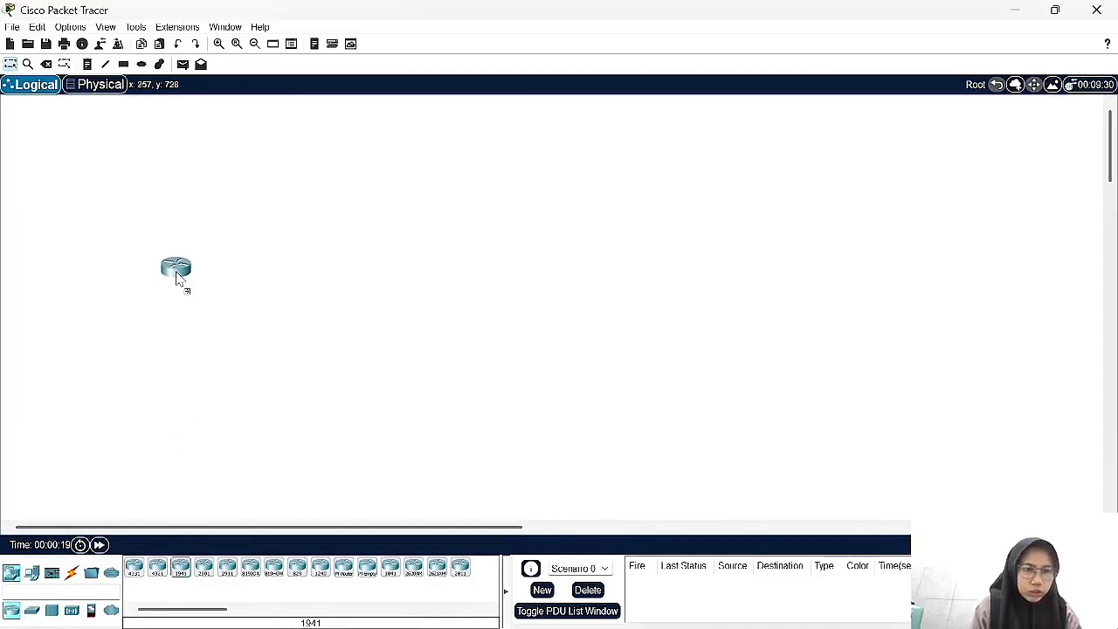
left_click(177, 276)
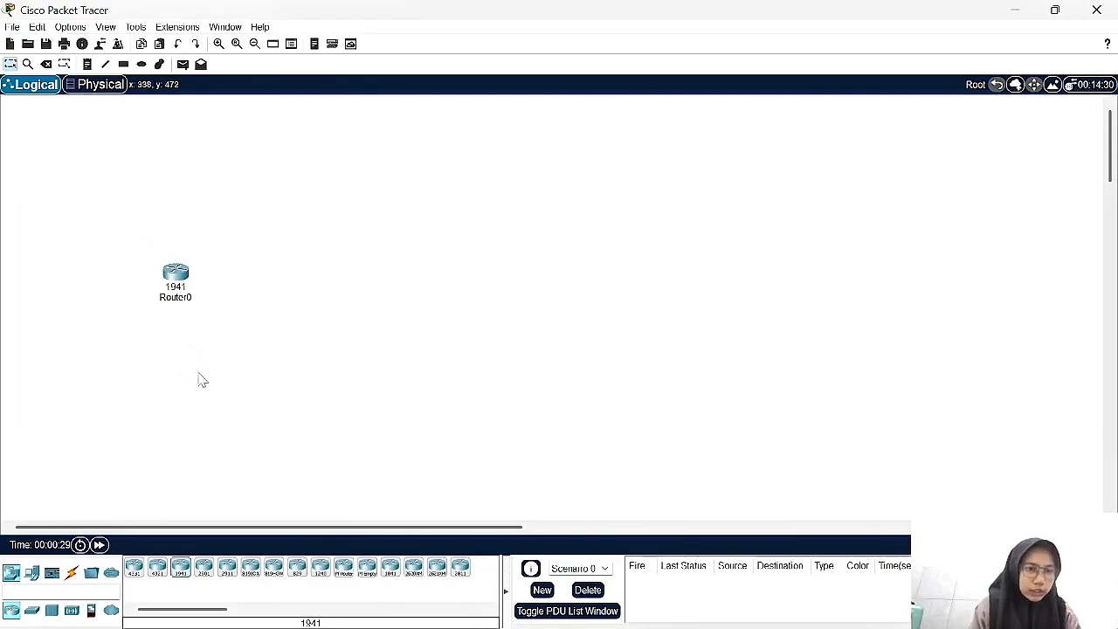
left_click_drag(180, 566, 486, 245)
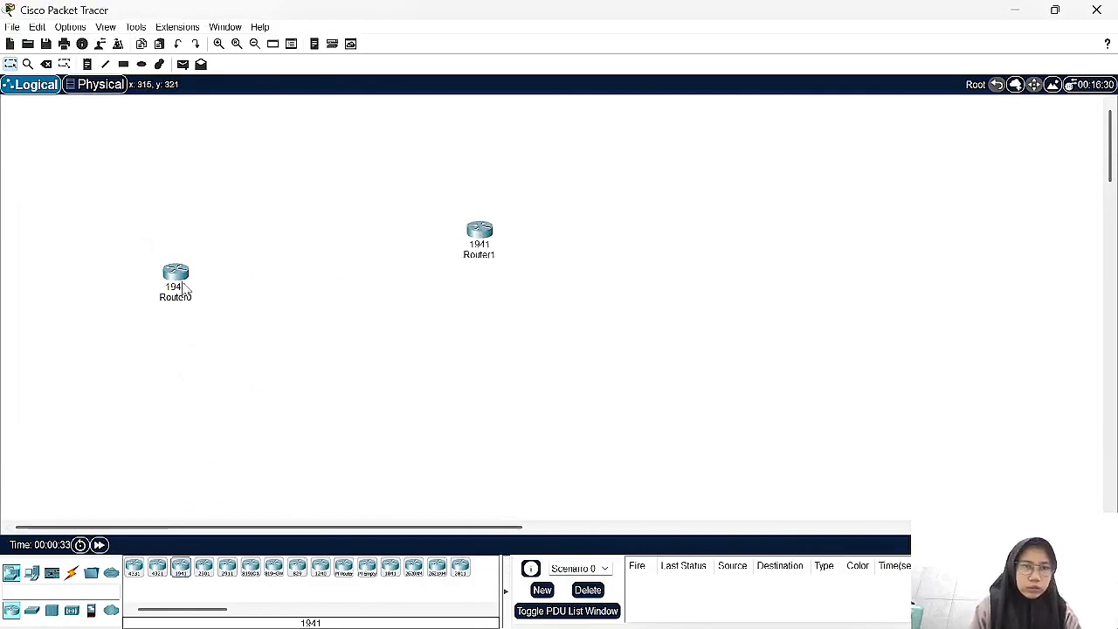
left_click_drag(183, 288, 347, 281)
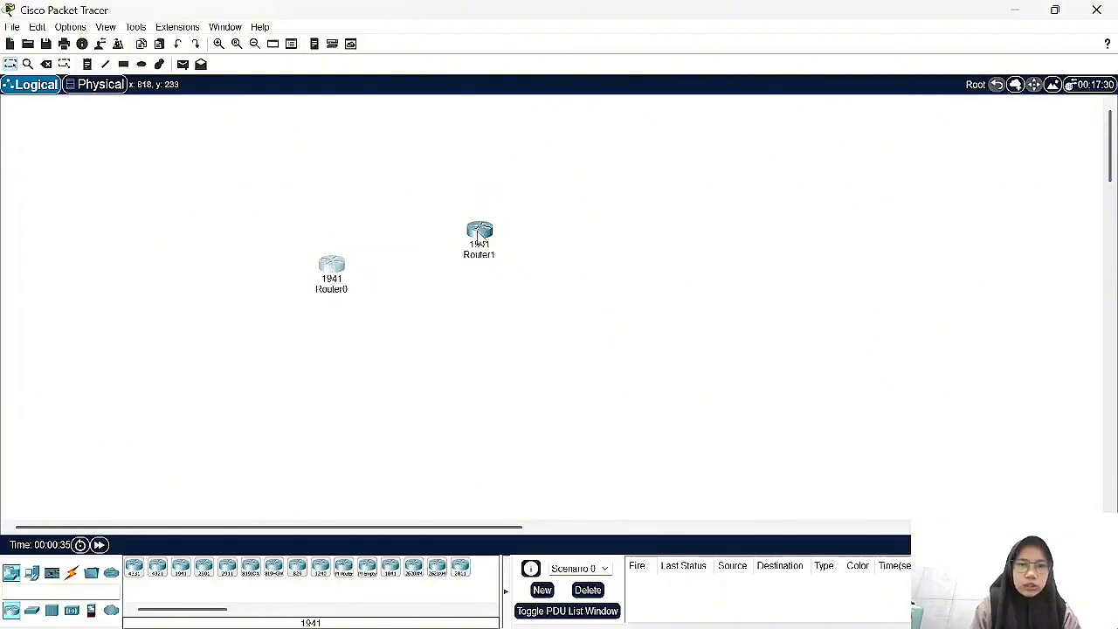
left_click_drag(478, 240, 522, 220)
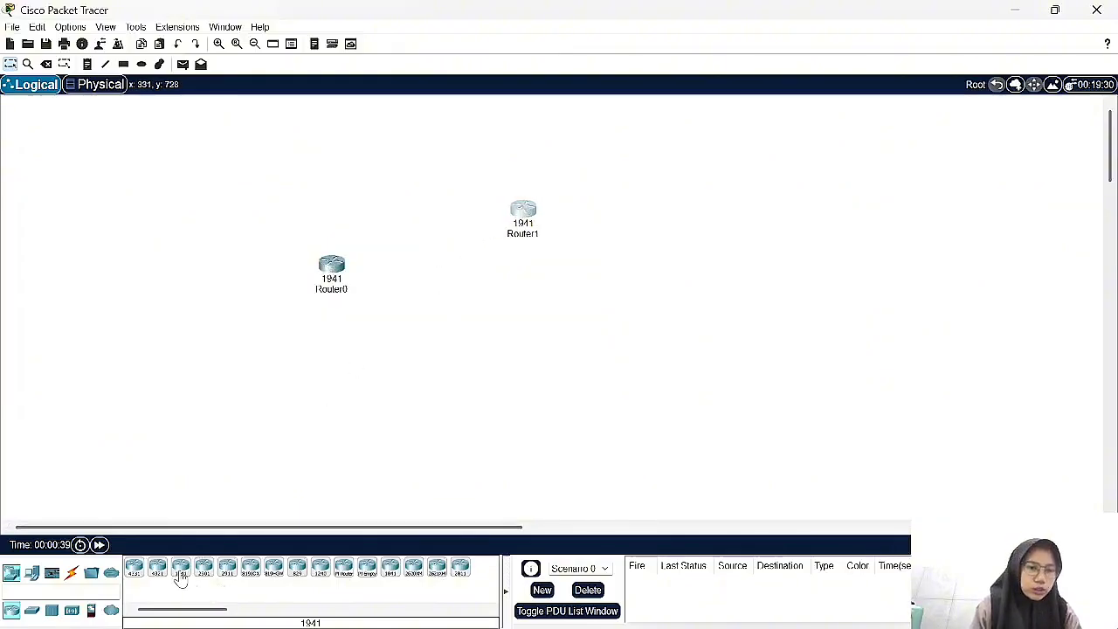
left_click_drag(180, 576, 704, 278)
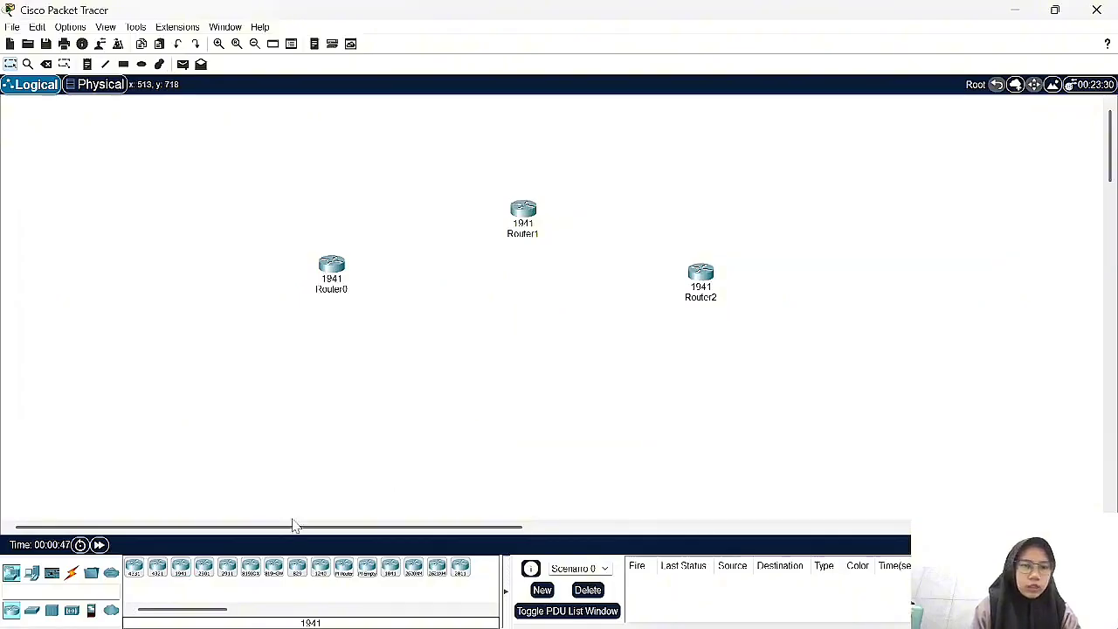
- Place four PCs in a row beneath the routers: one under Router0, one under Router2 and two between them
left_click(31, 572)
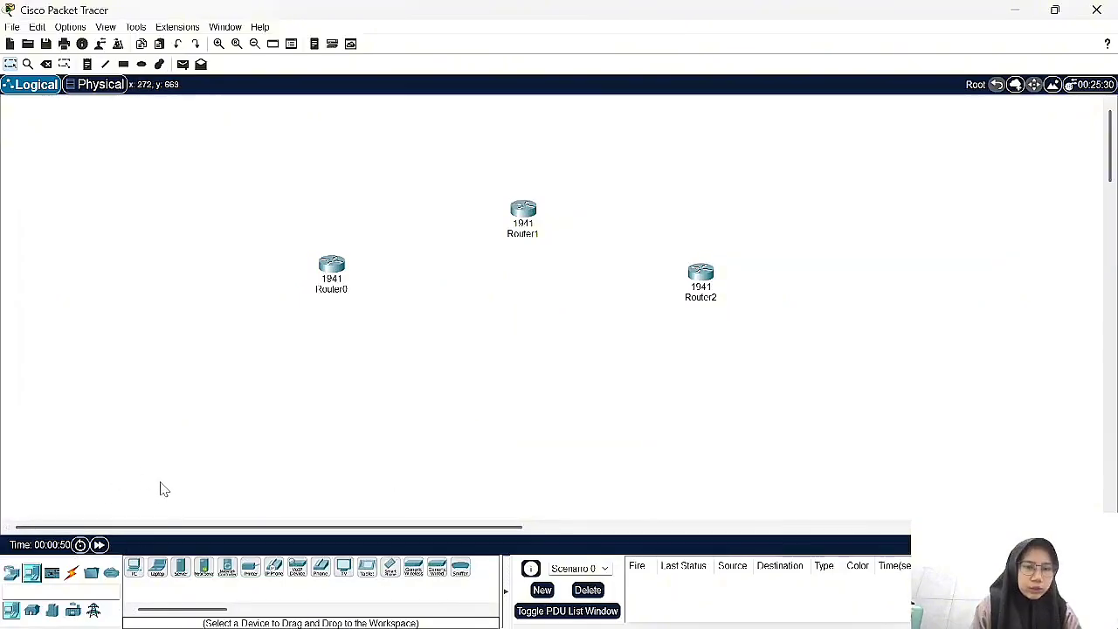
left_click_drag(134, 568, 319, 374)
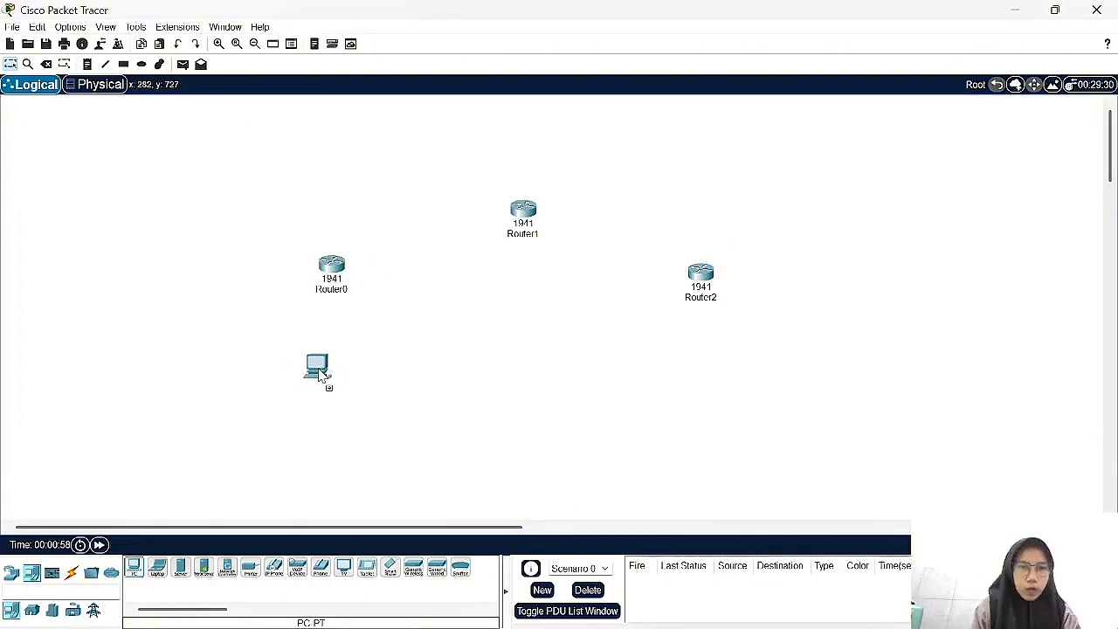
left_click_drag(321, 373, 322, 388)
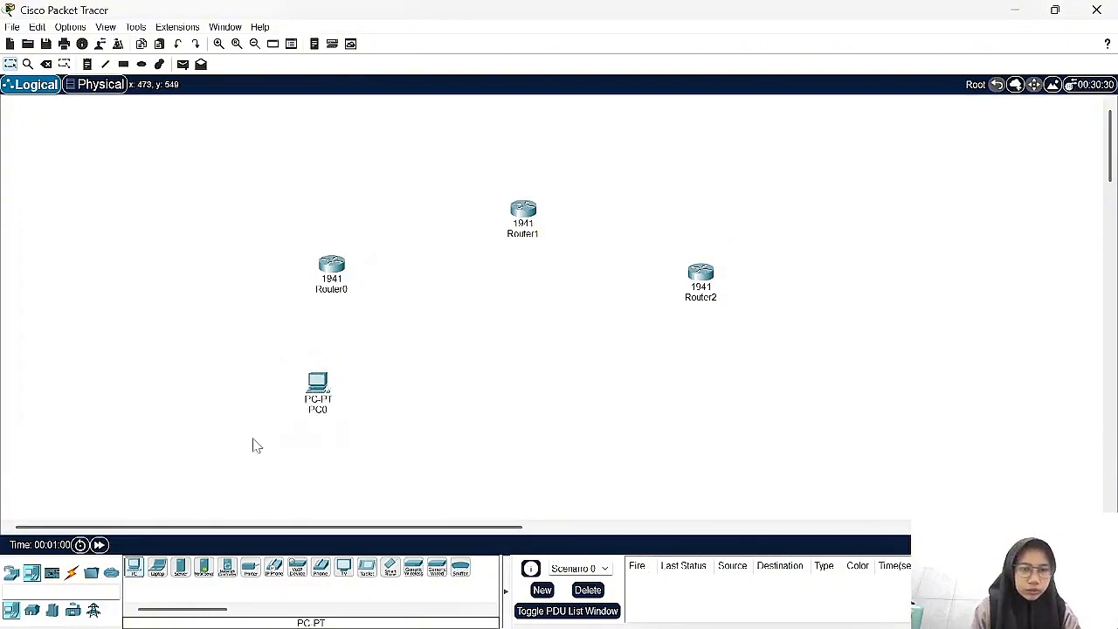
left_click_drag(134, 569, 703, 381)
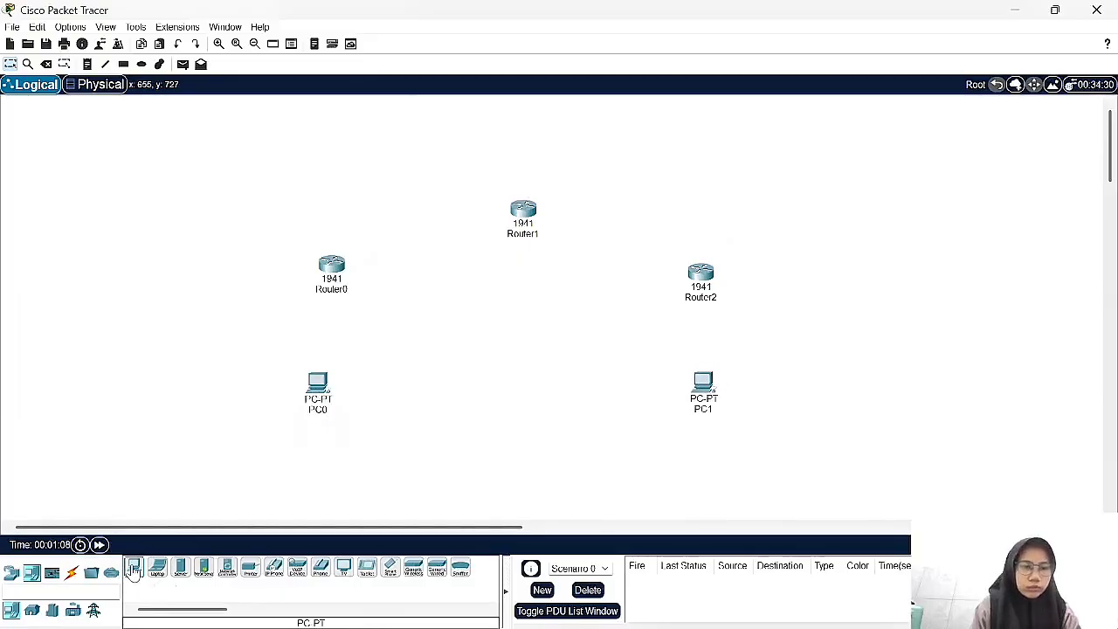
left_click_drag(133, 570, 451, 395)
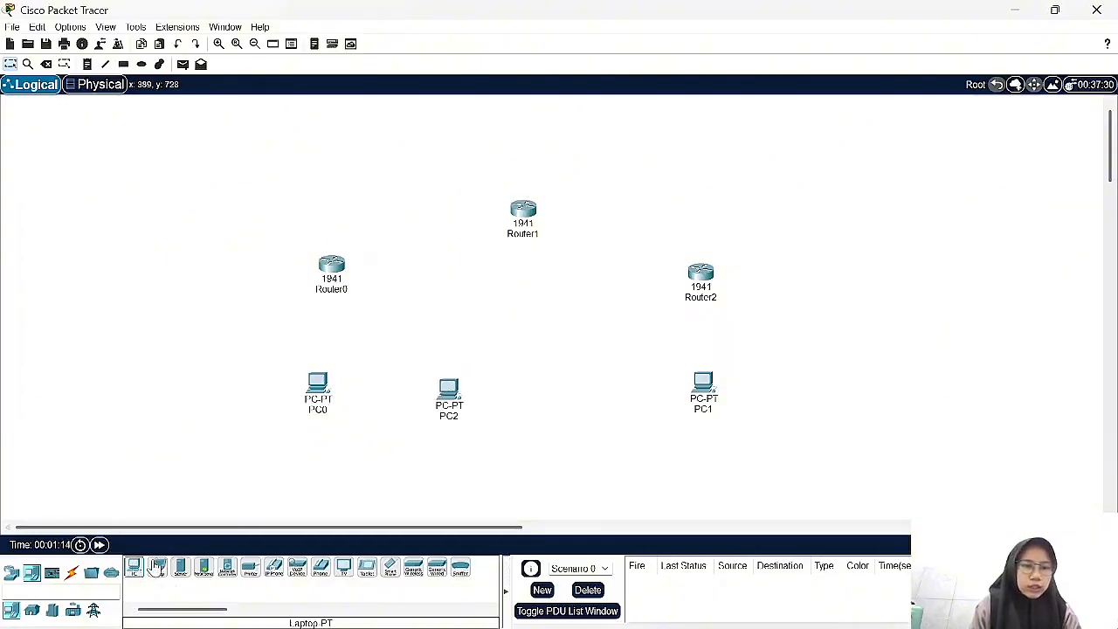
left_click_drag(134, 569, 556, 390)
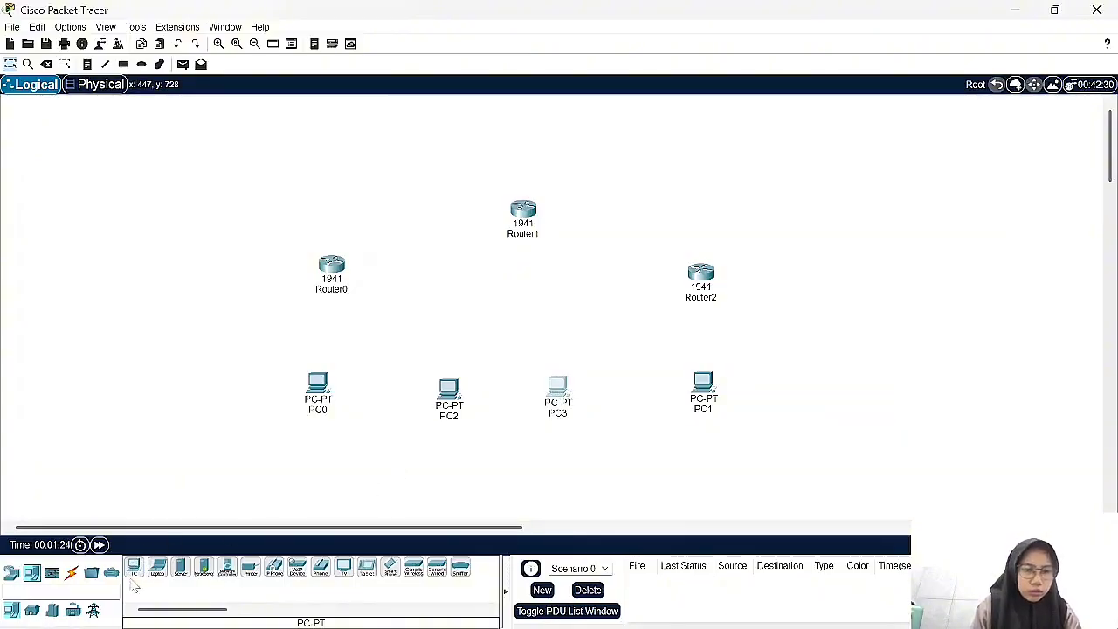
- Add a Server-PT above and to the right of Router1, and shift Router1 slightly away from it
left_click(180, 568)
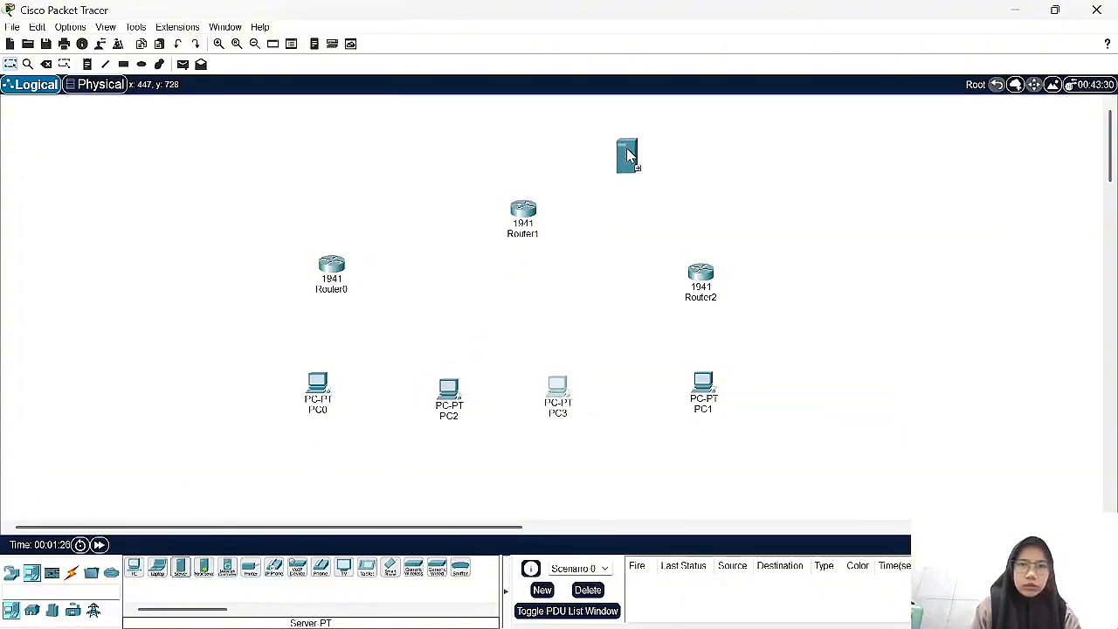
left_click(641, 139)
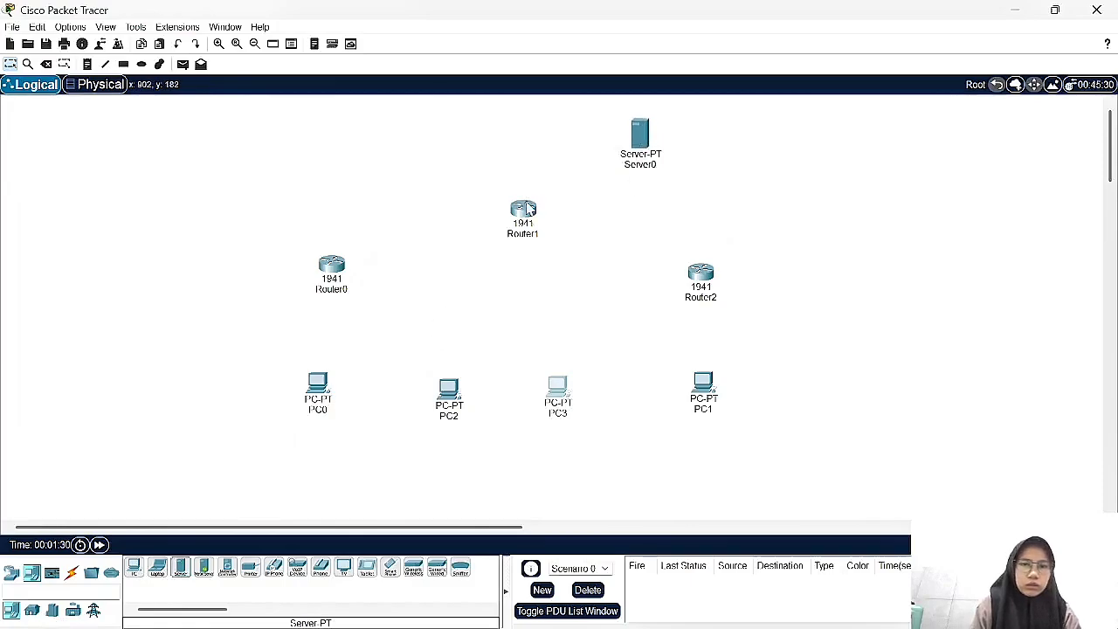
left_click_drag(528, 209, 517, 213)
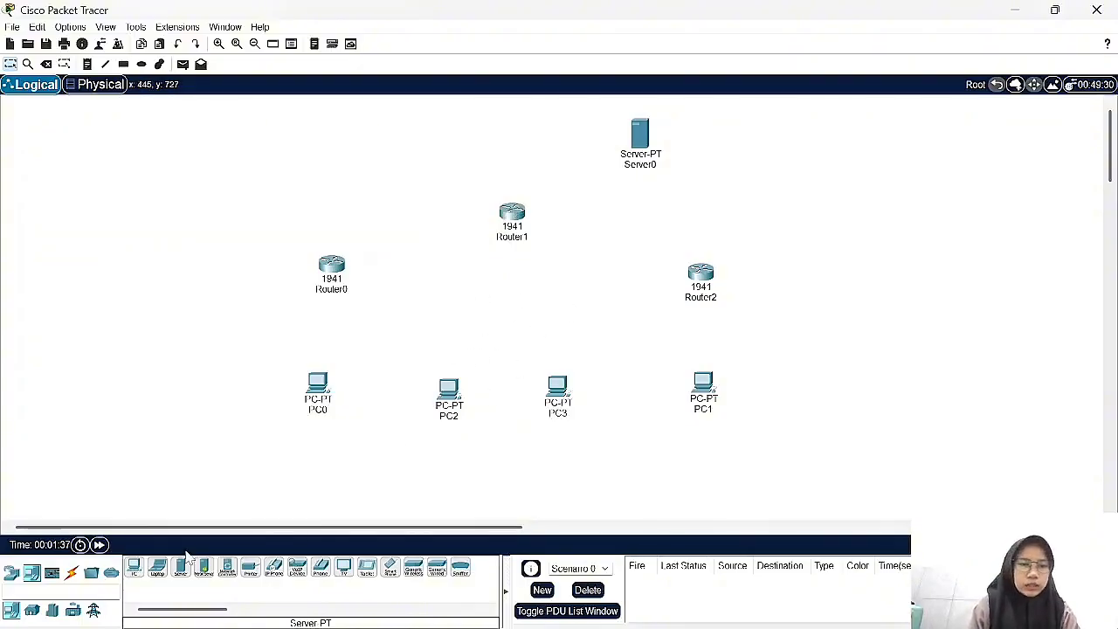
- Connect Router0 to PC0 with an automatically chosen connection type
left_click(72, 572)
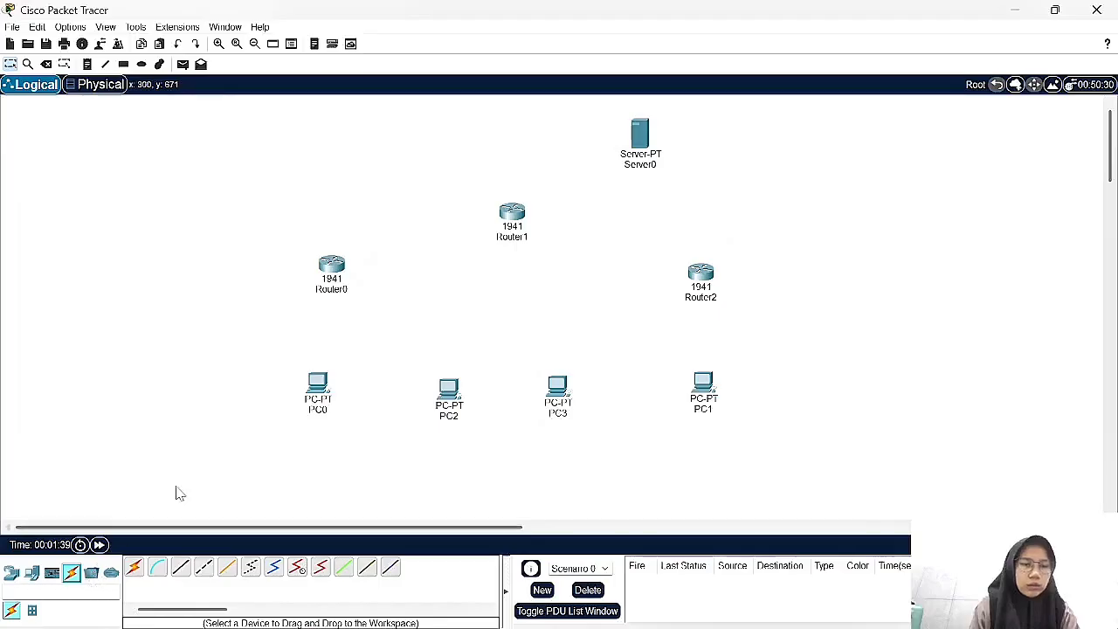
left_click(136, 569)
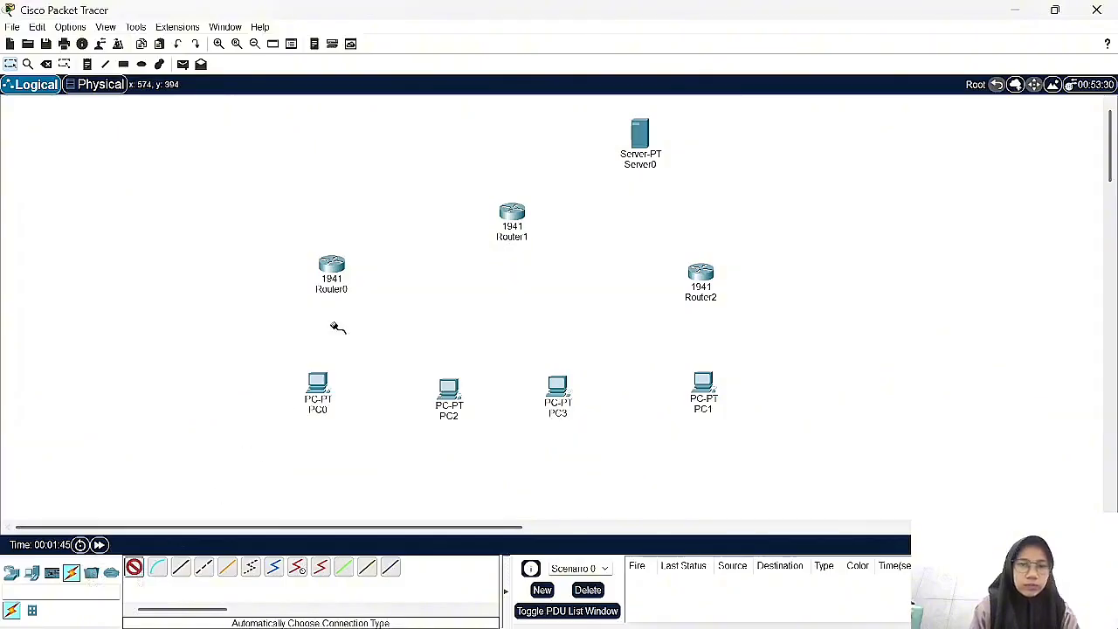
left_click(330, 281)
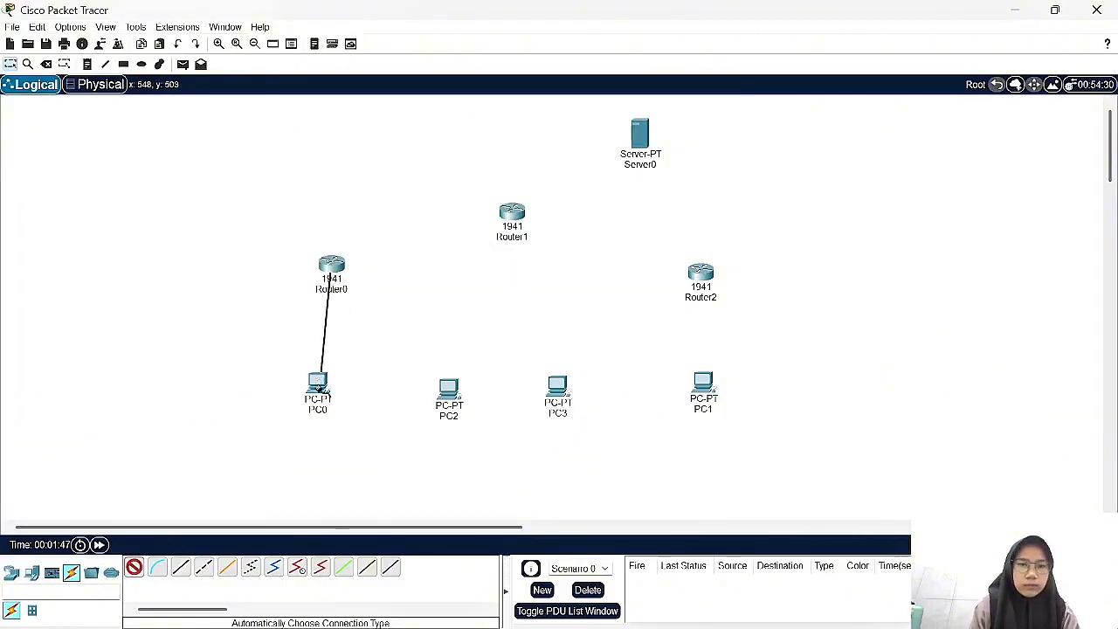
left_click(318, 383)
left_click(513, 213)
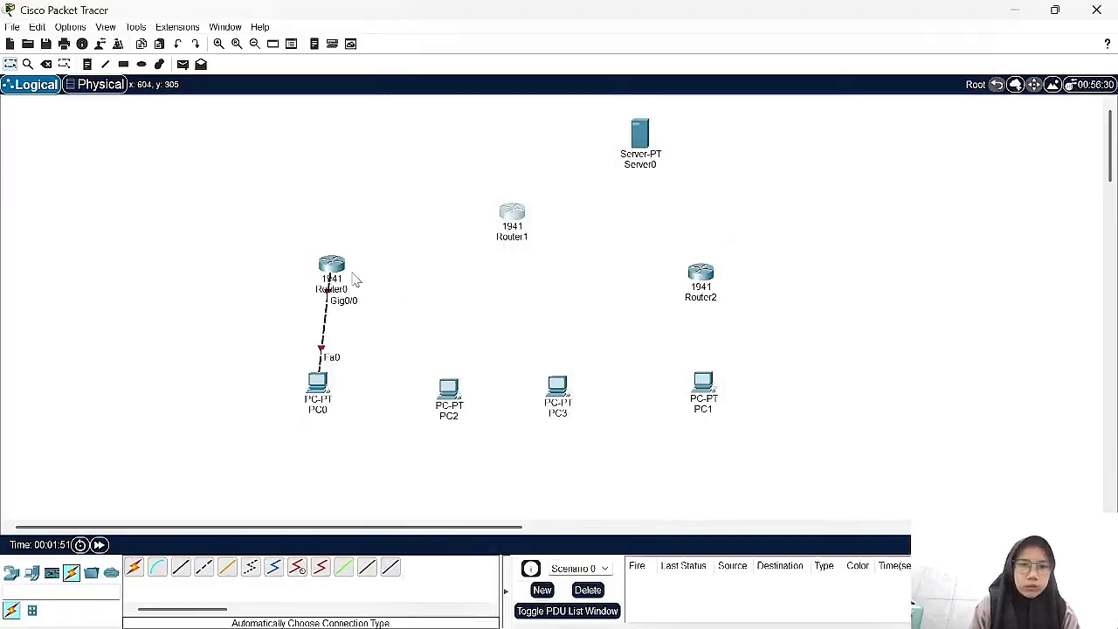
- Install an HWIC-2T serial module in Router0's expansion slot beside the Ethernet ports, then close its device window
left_click(339, 273)
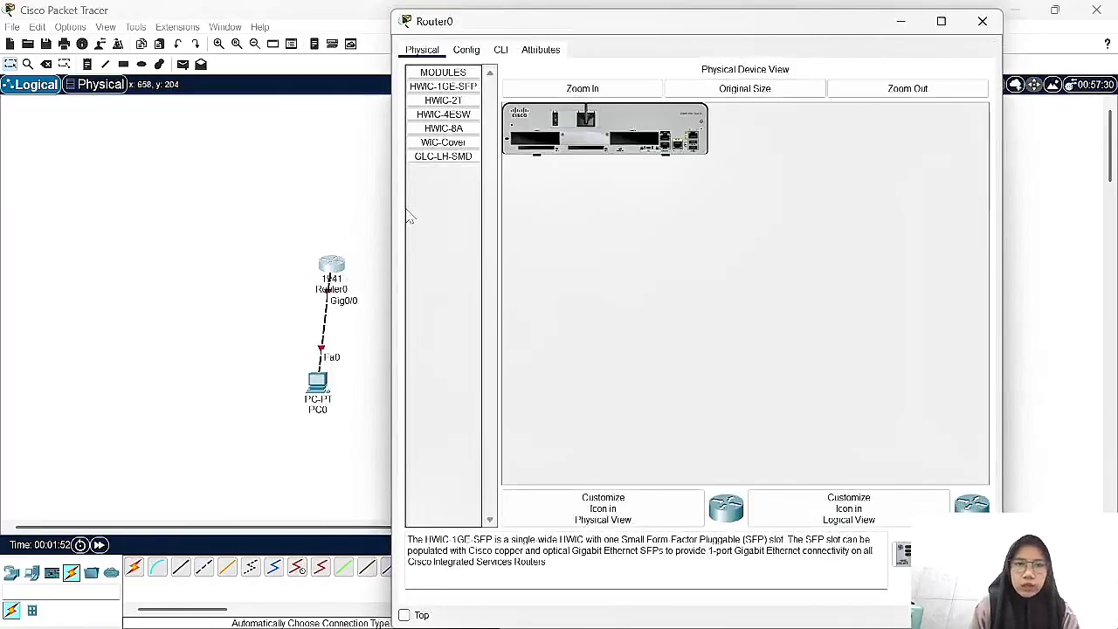
left_click(462, 101)
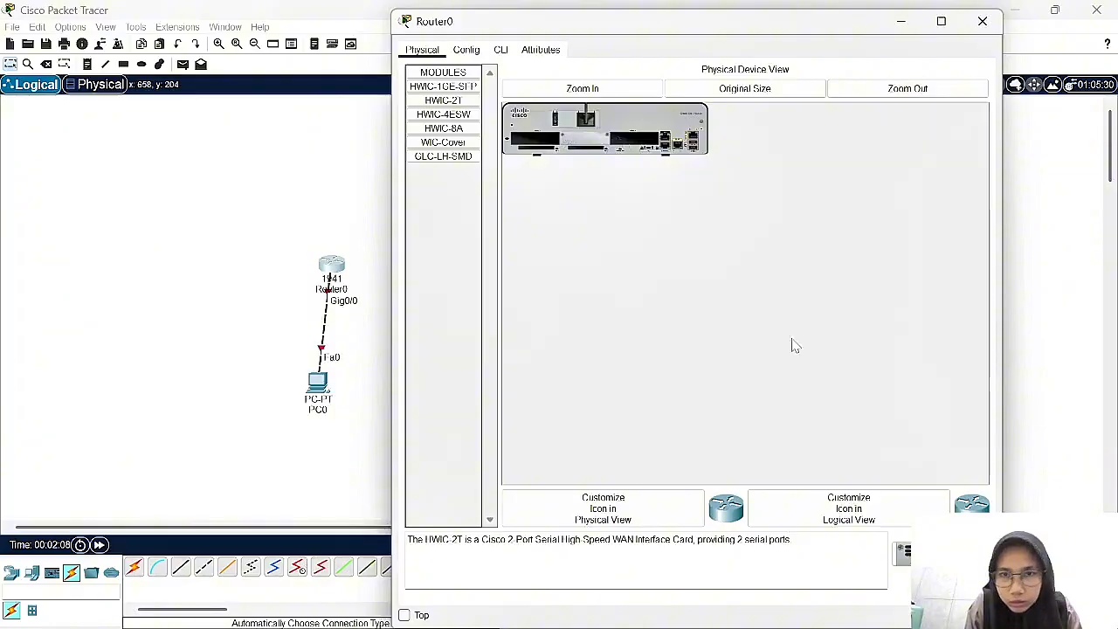
left_click_drag(901, 540, 636, 141)
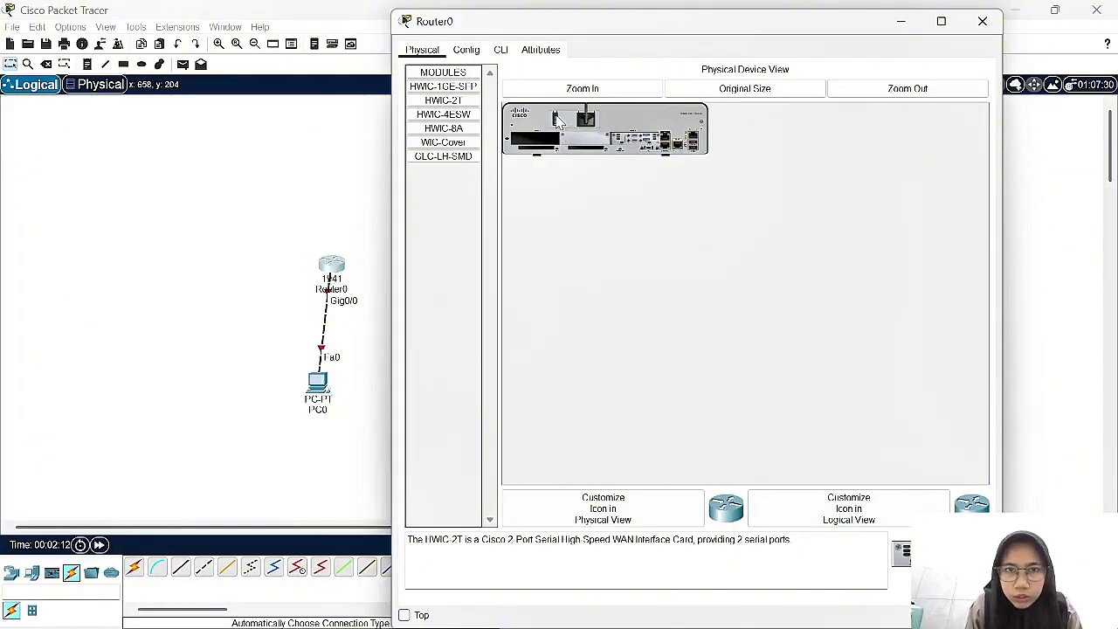
left_click(982, 21)
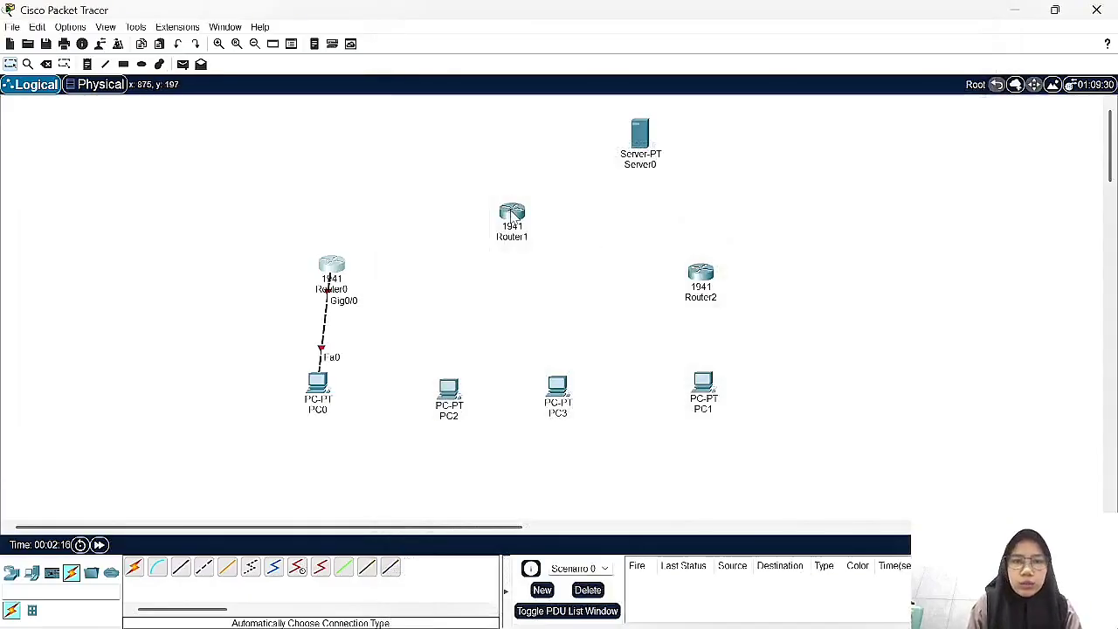
- Install an HWIC-2T module in Router1's expansion slot beside the Ethernet ports and switch the router's power back on
left_click(511, 216)
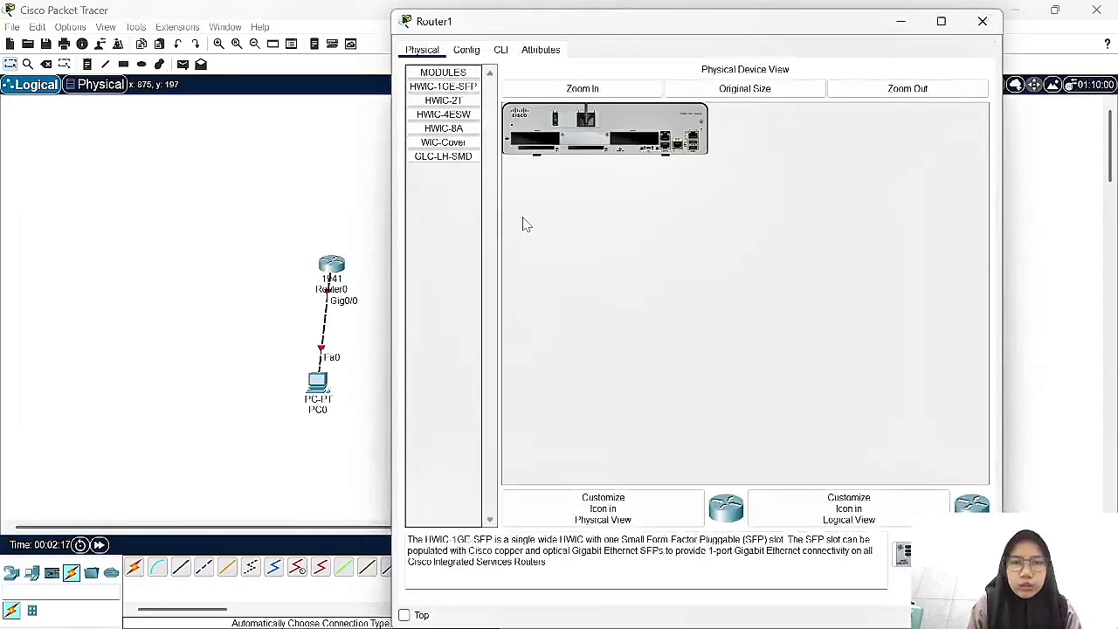
left_click(469, 101)
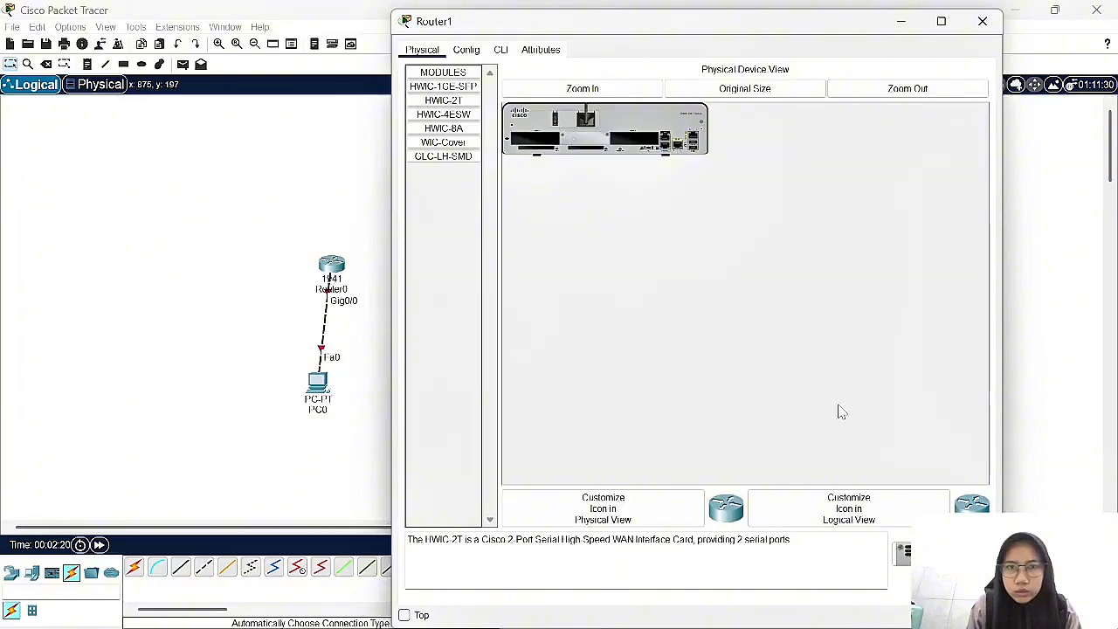
left_click_drag(902, 551, 647, 145)
left_click(556, 119)
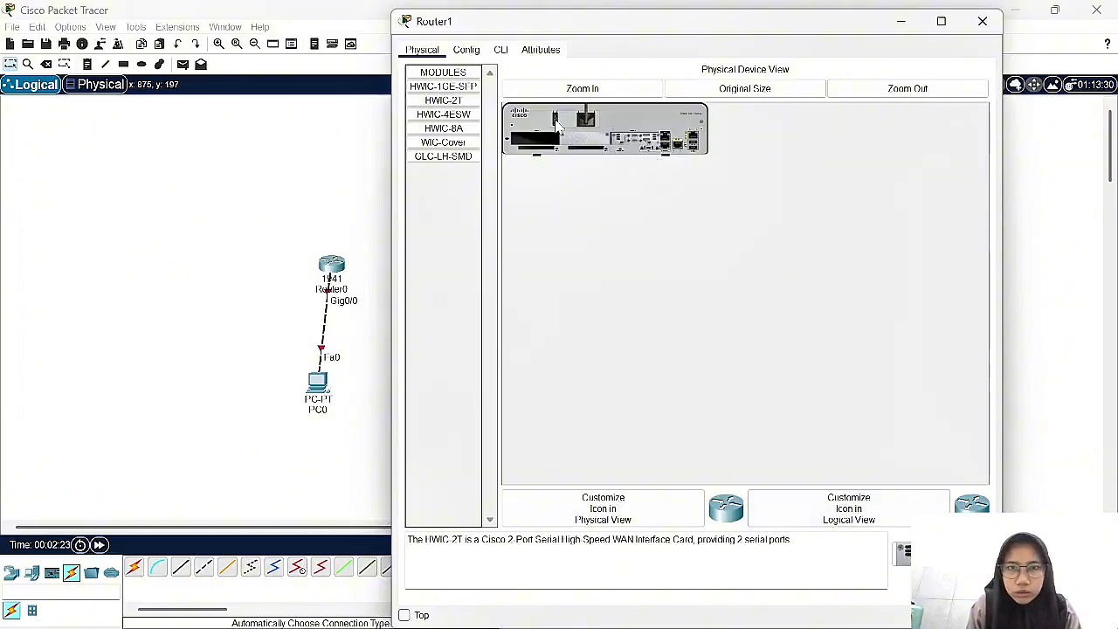
left_click(982, 22)
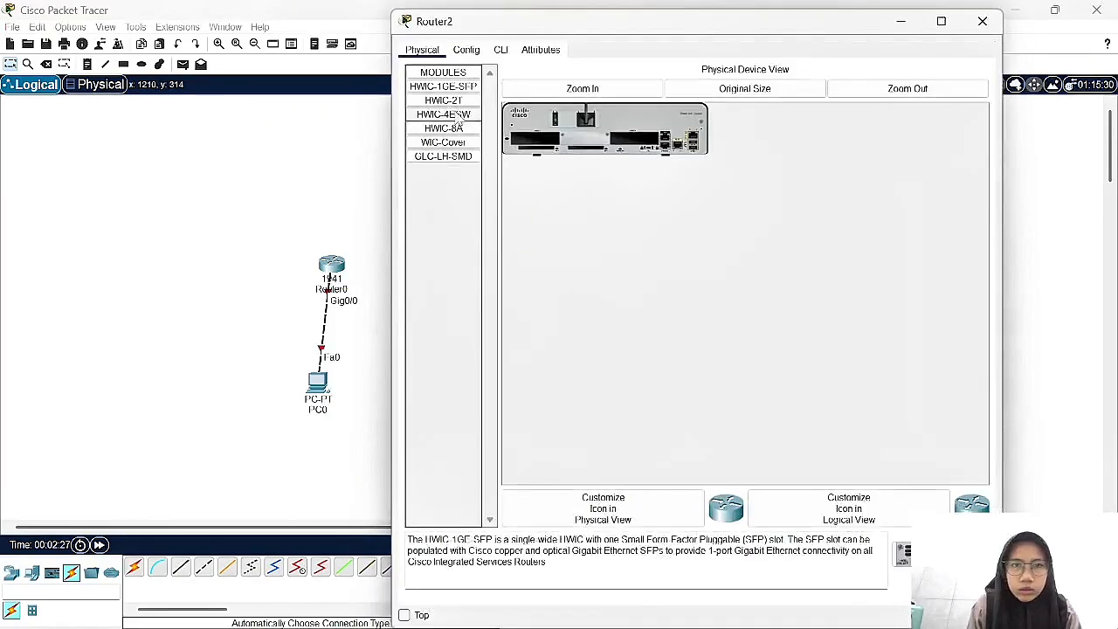
- Install an HWIC-2T module in Router2's expansion slot beside the Ethernet ports, then close its device window
left_click(459, 101)
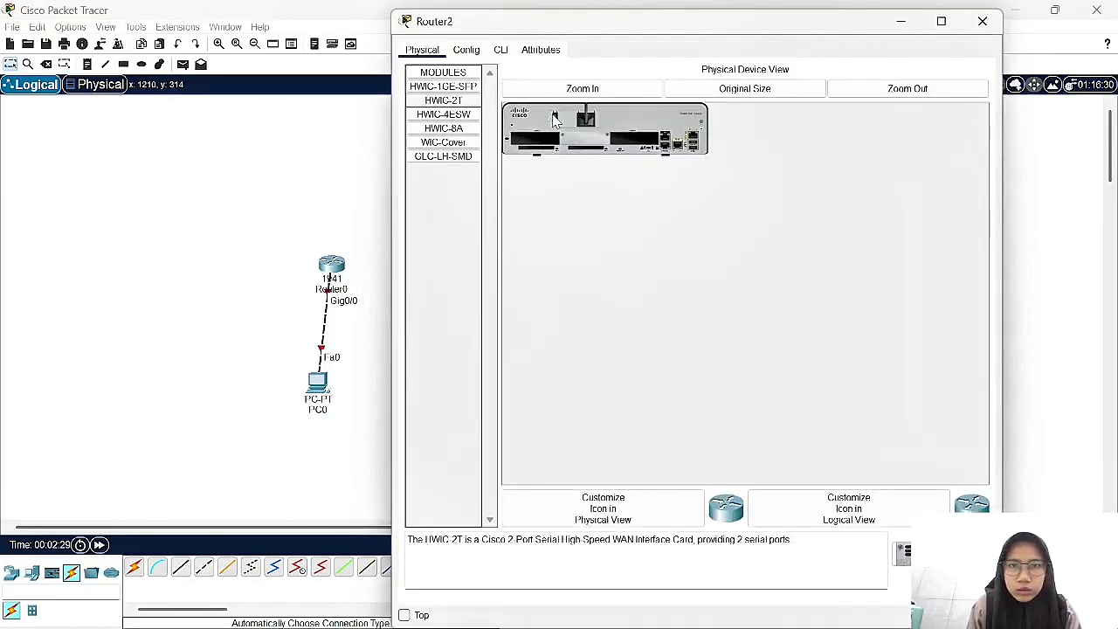
left_click(554, 120)
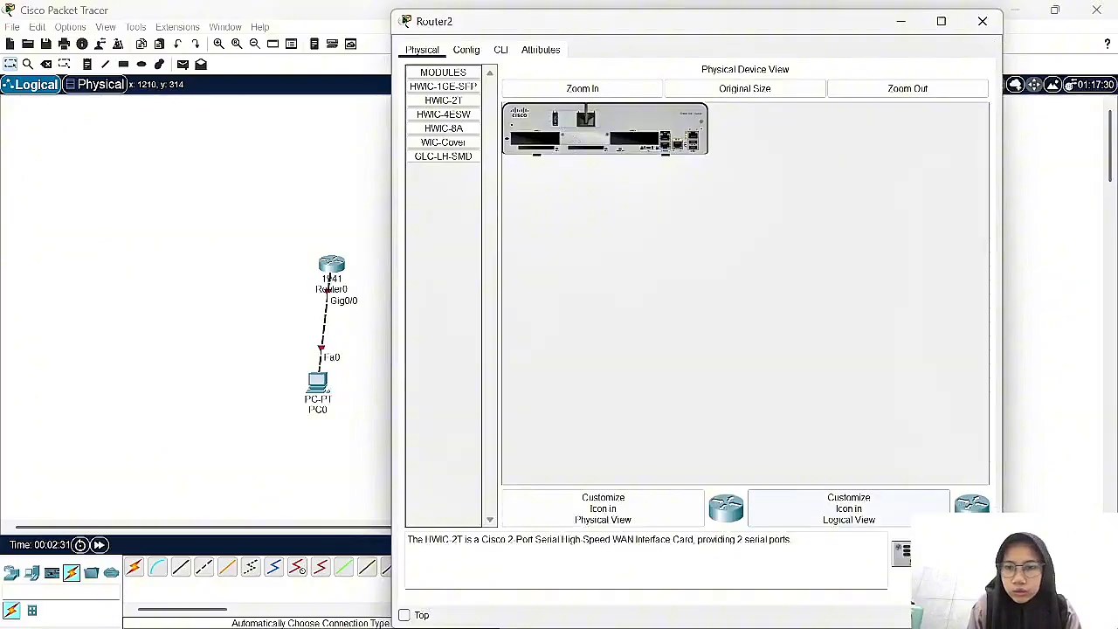
left_click_drag(917, 554, 638, 142)
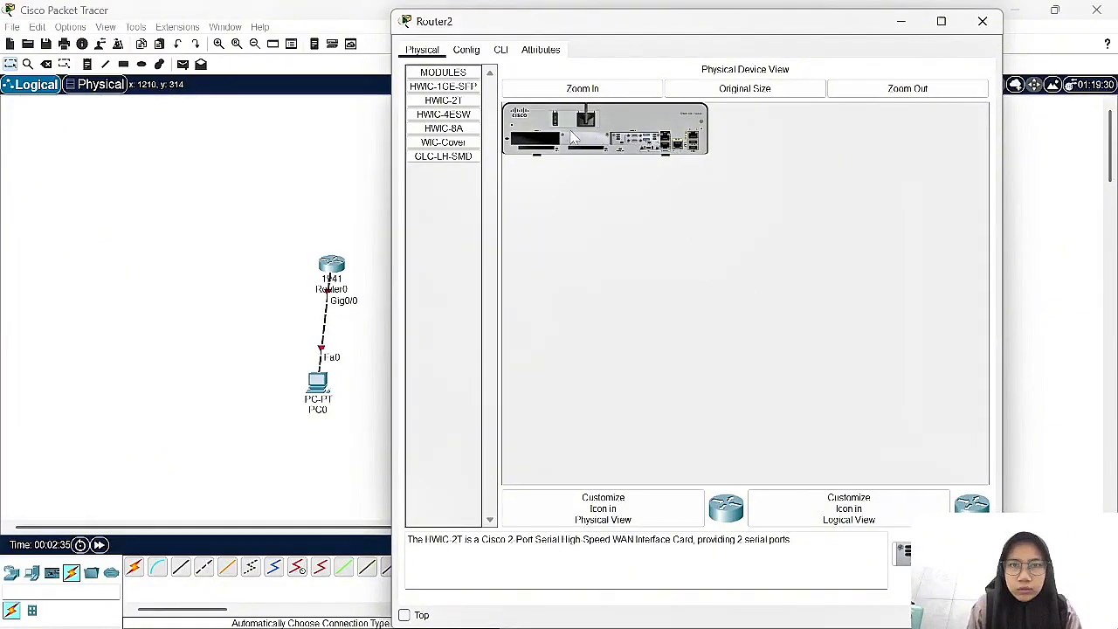
left_click(983, 21)
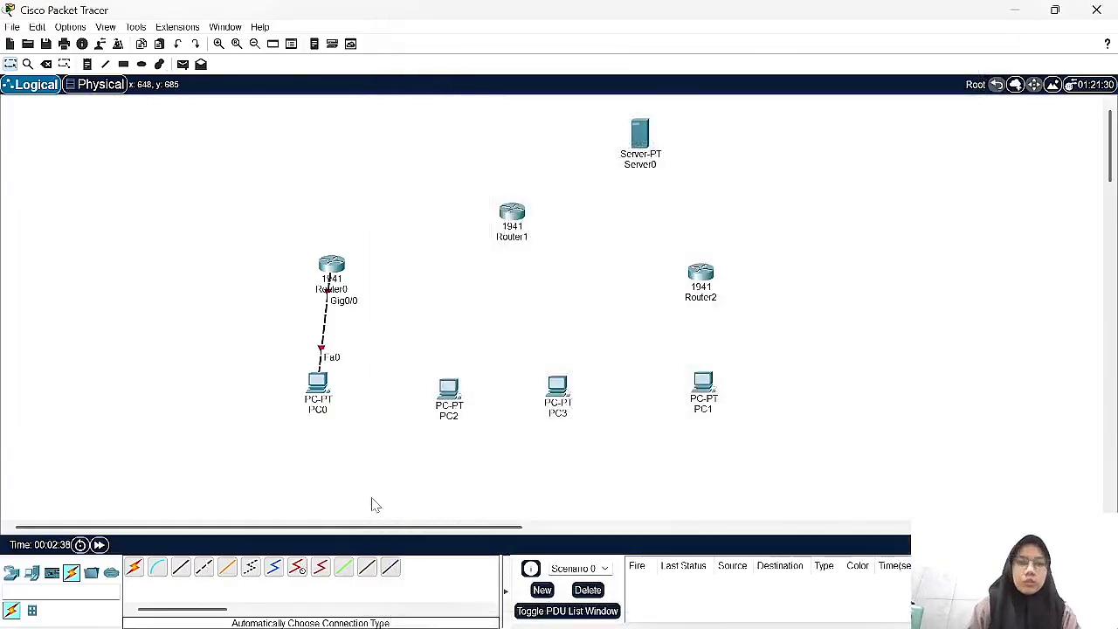
- Connect Router1 to PC2 and to PC3 with automatically chosen connection types
left_click(134, 566)
left_click(512, 214)
left_click(448, 387)
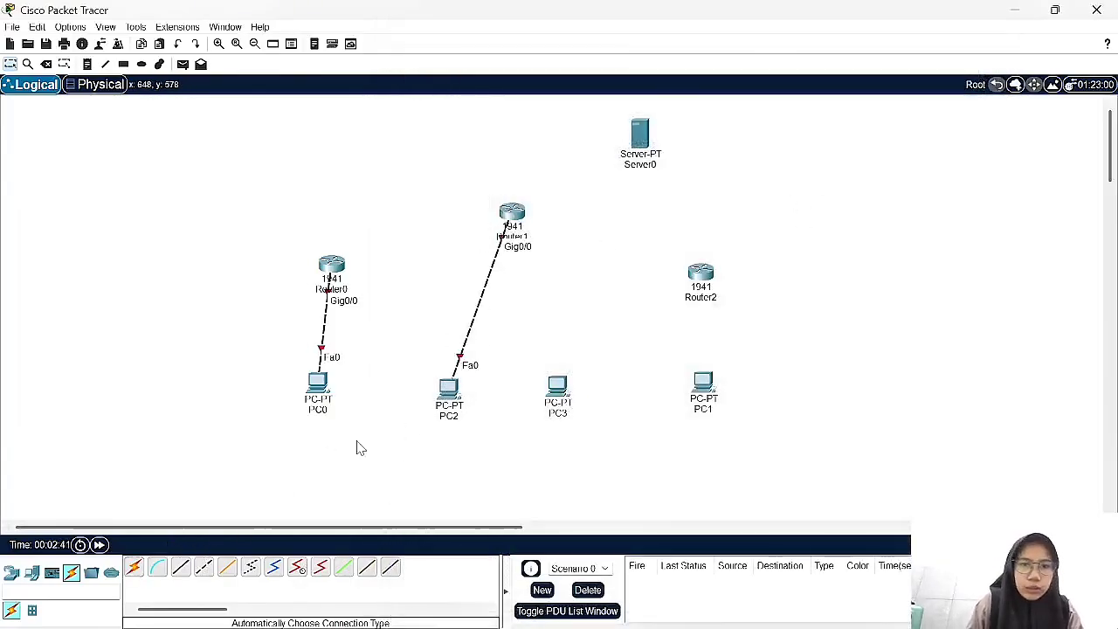
left_click(512, 214)
left_click(557, 384)
- Connect Router2 to PC1 with an automatically chosen connection type
left_click(701, 272)
left_click(703, 383)
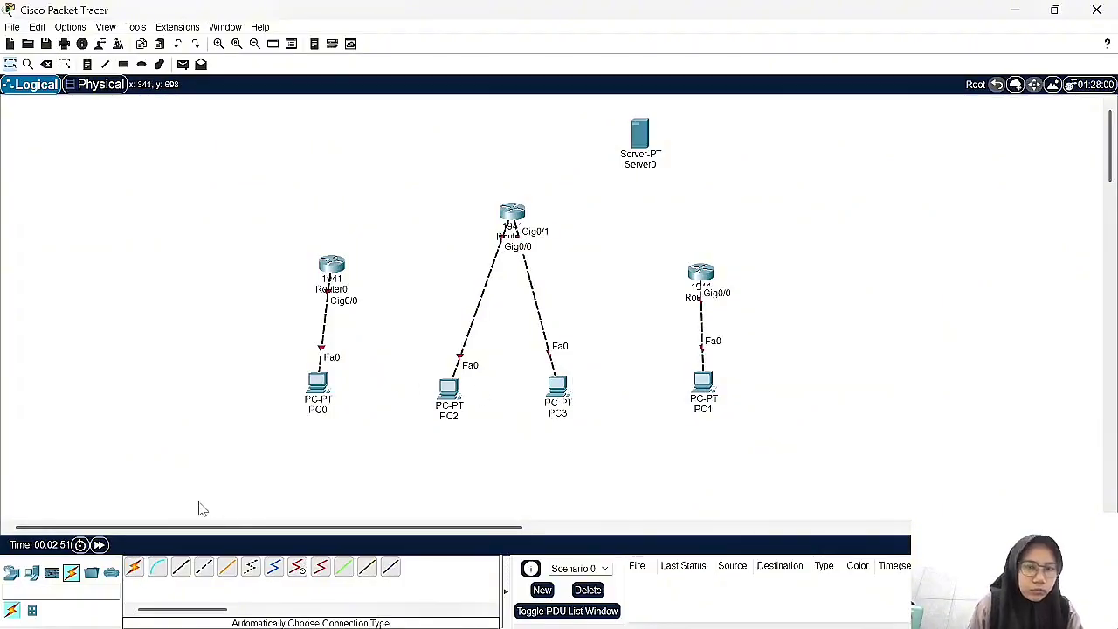
- Try to connect Server0 to Router1 with an automatically chosen connection type
left_click(137, 570)
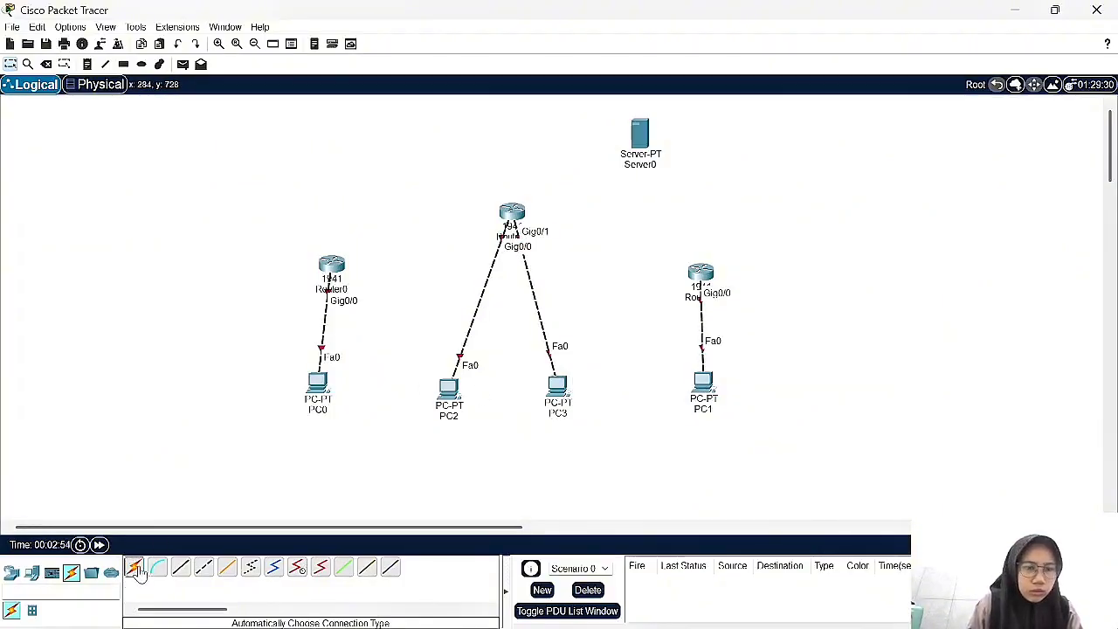
left_click(646, 140)
left_click(511, 215)
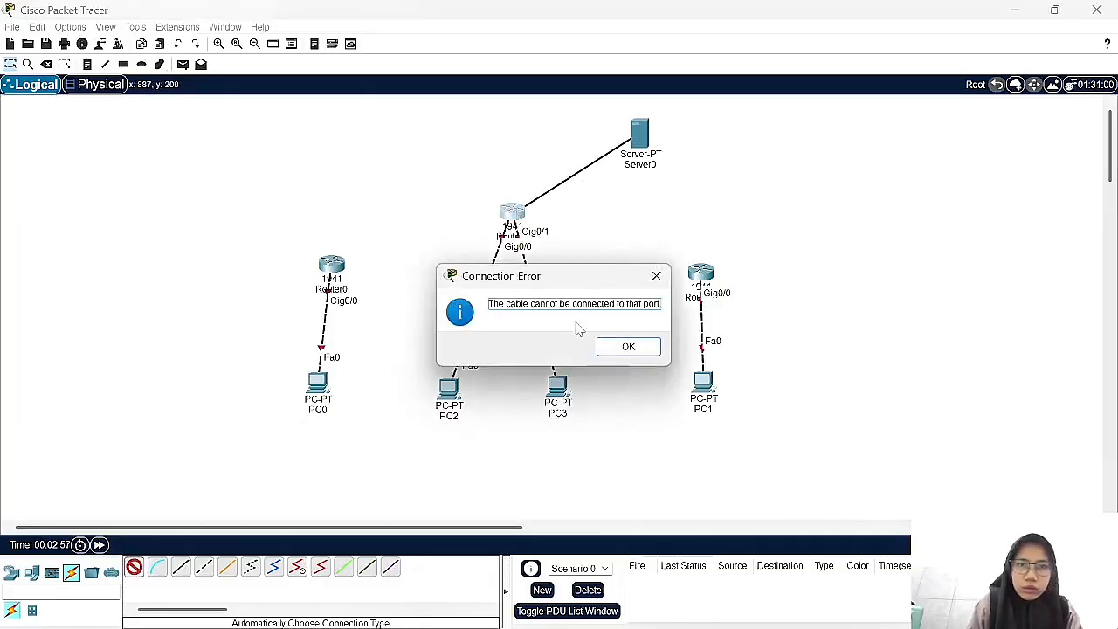
left_click(621, 348)
left_click(624, 166)
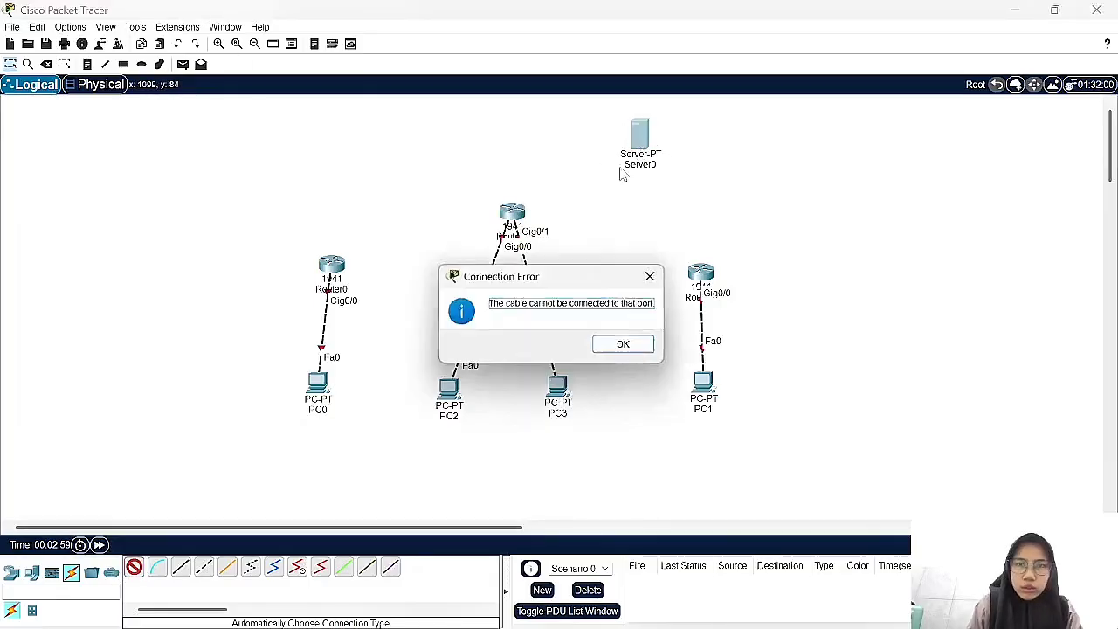
left_click(629, 349)
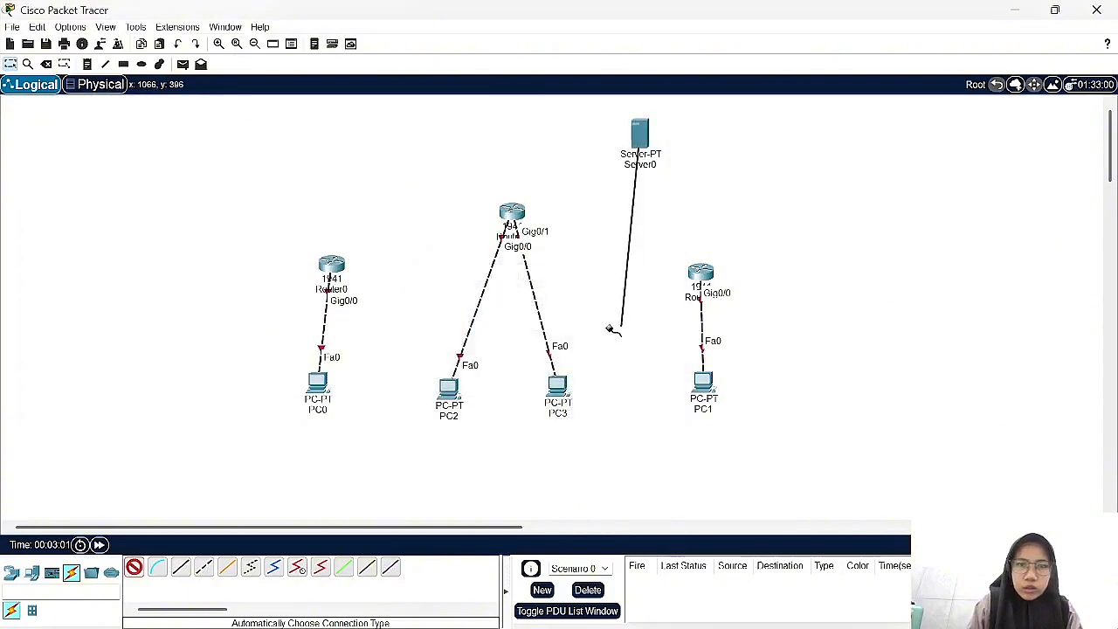
left_click(637, 149)
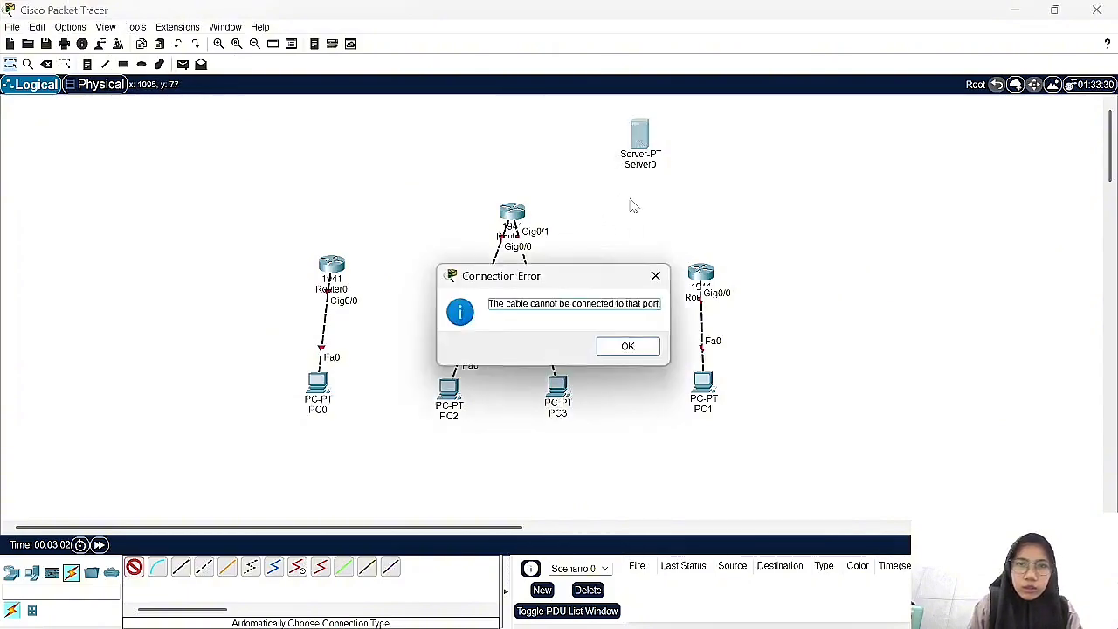
left_click(629, 347)
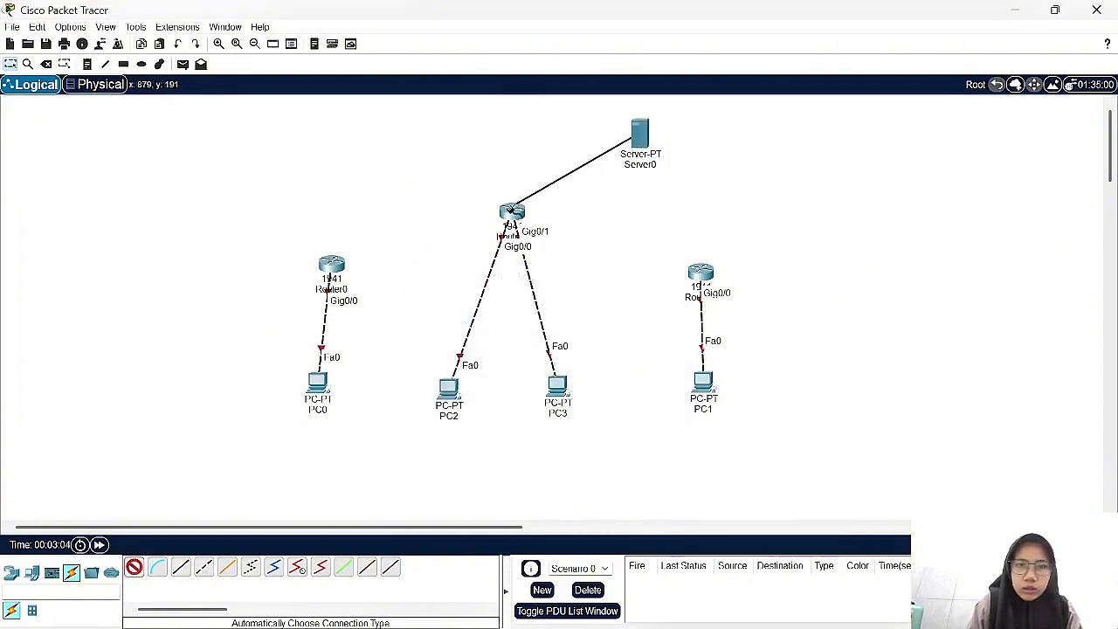
left_click(510, 212)
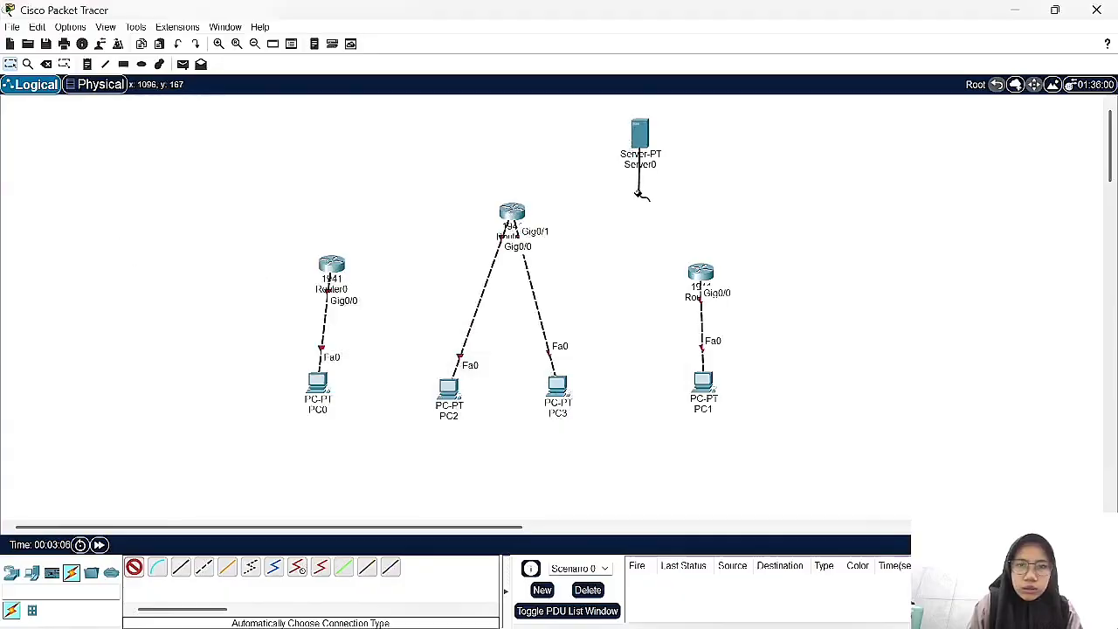
left_click(638, 146)
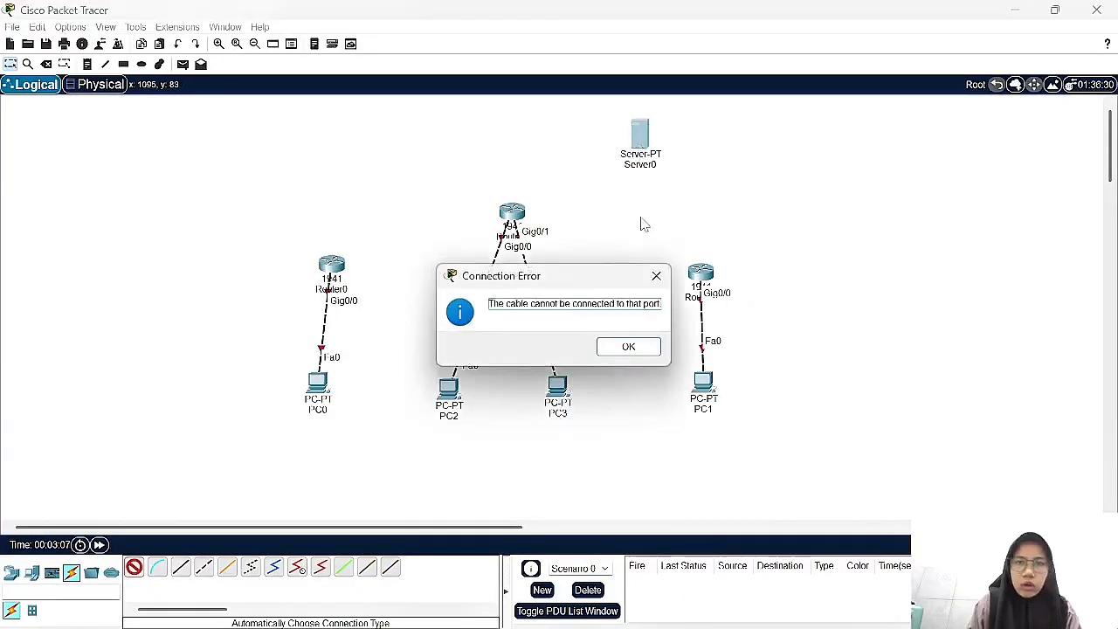
left_click(629, 347)
left_click(644, 127)
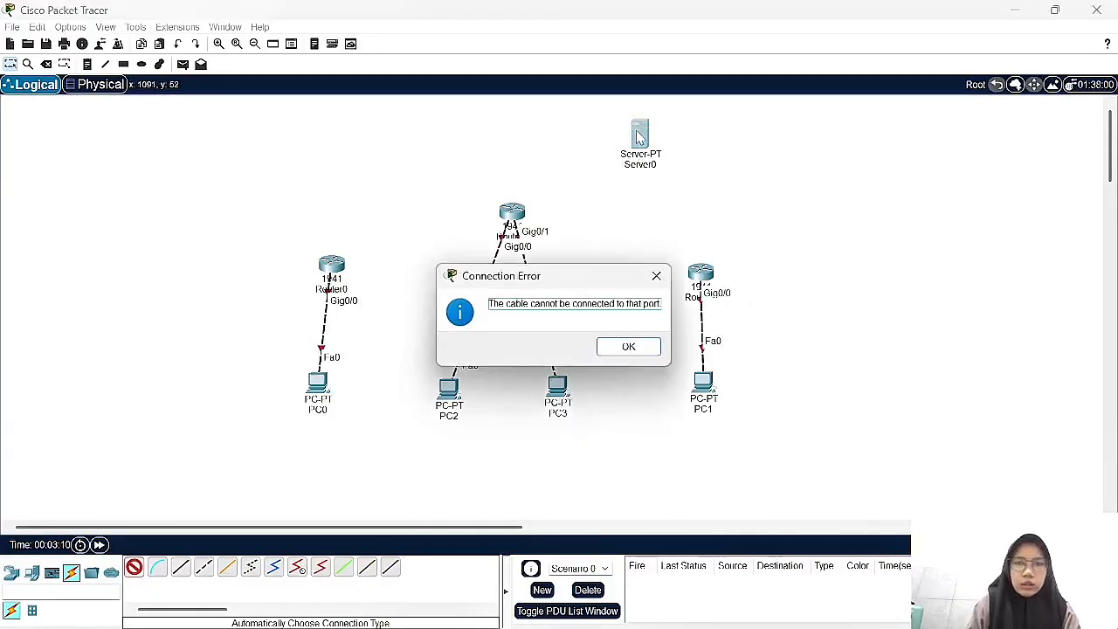
left_click(643, 347)
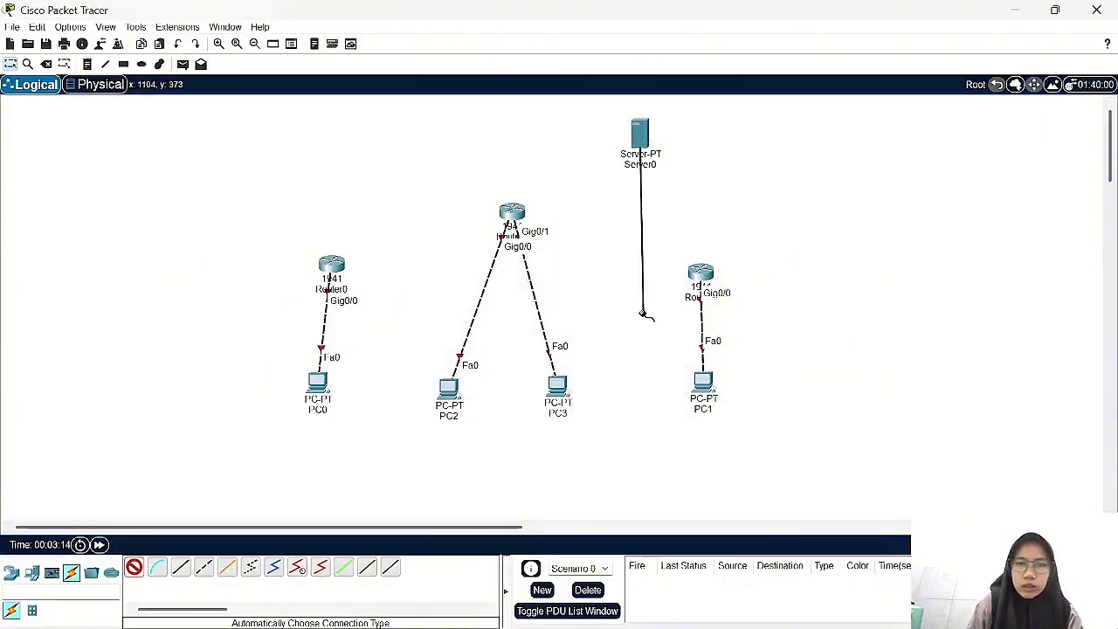
key("Escape")
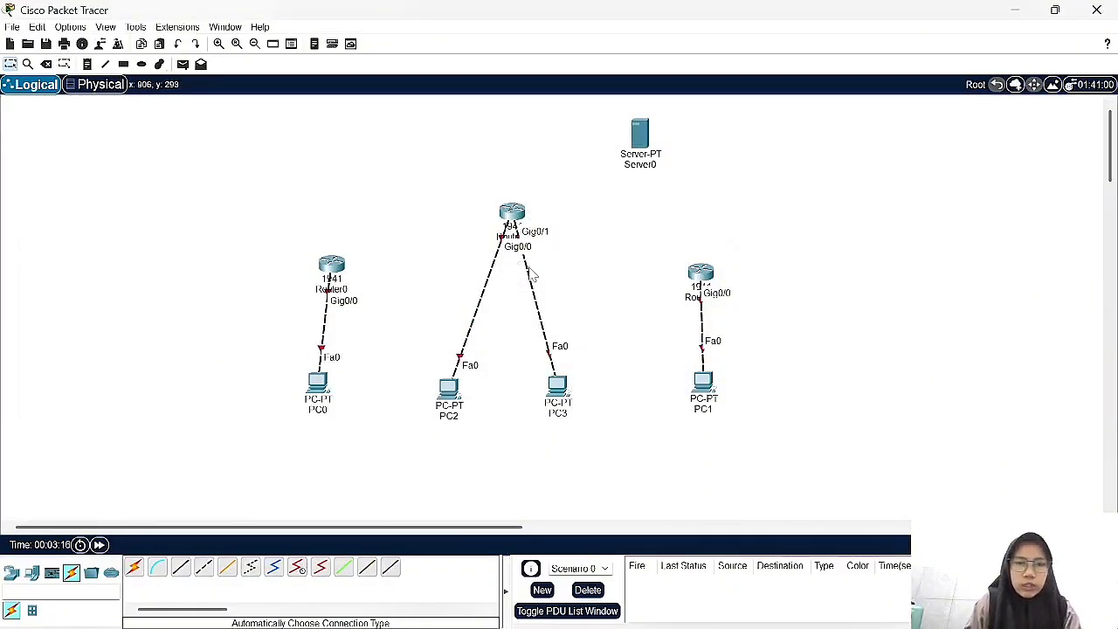
- Delete the two cables linking Router1 to PC3 and PC2
key("Delete")
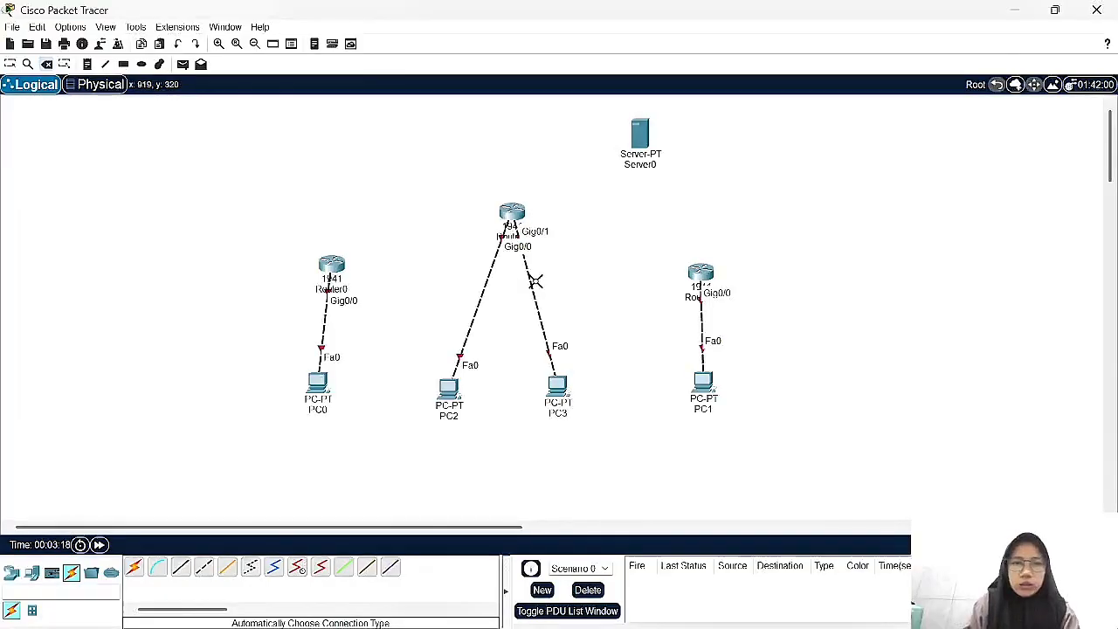
left_click(522, 274)
left_click(491, 276)
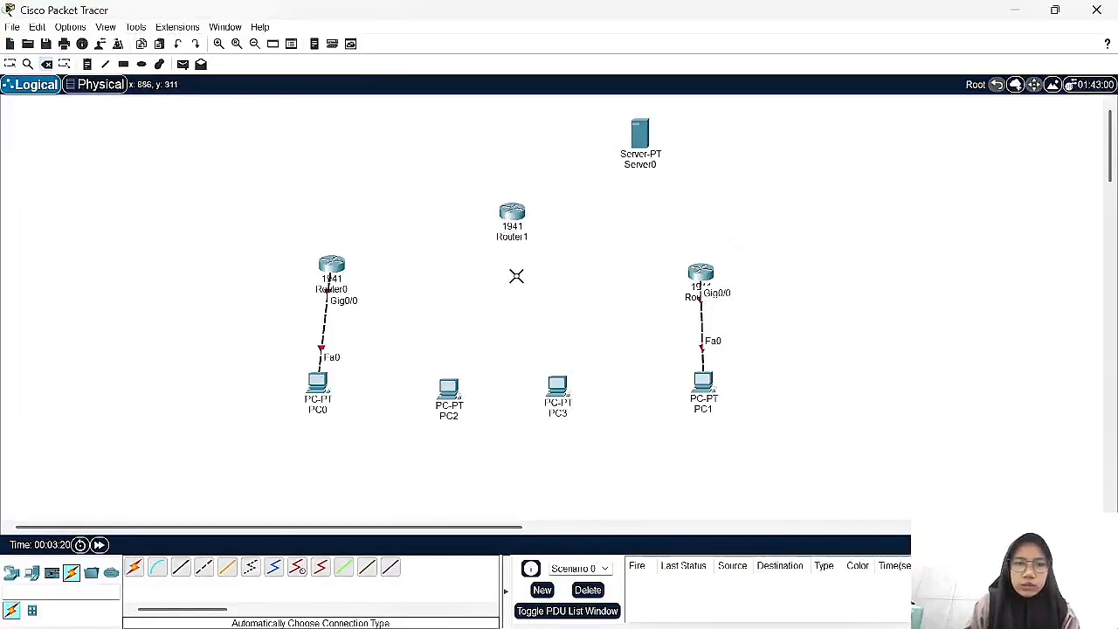
key("Escape")
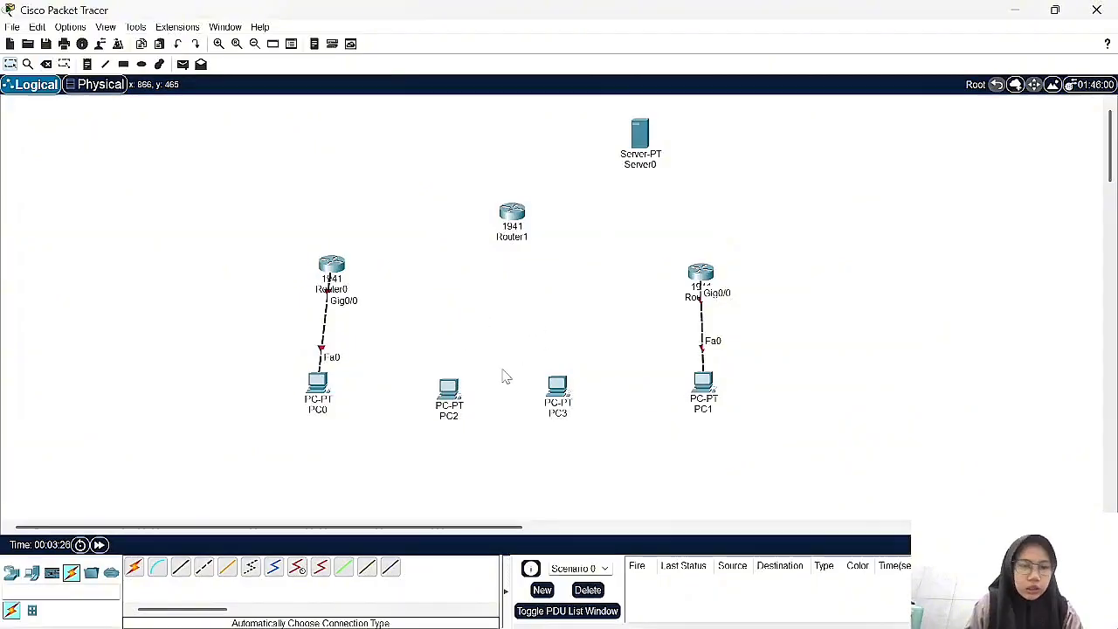
- Add a 2960 switch below Router1, between the router and PC2 and PC3
left_click(12, 572)
left_click(31, 572)
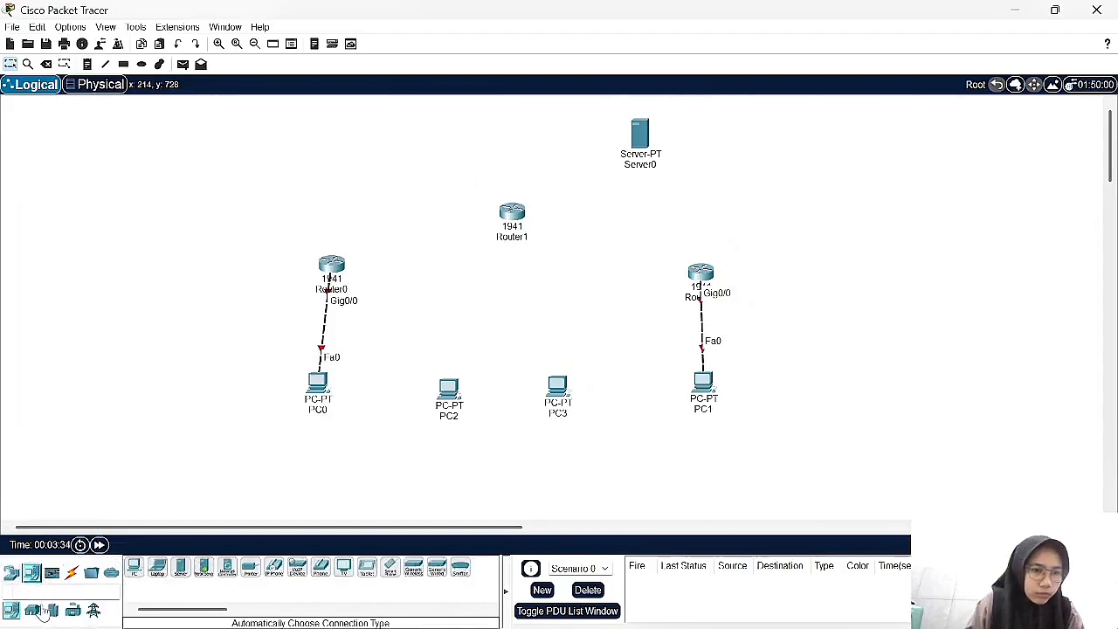
left_click(11, 572)
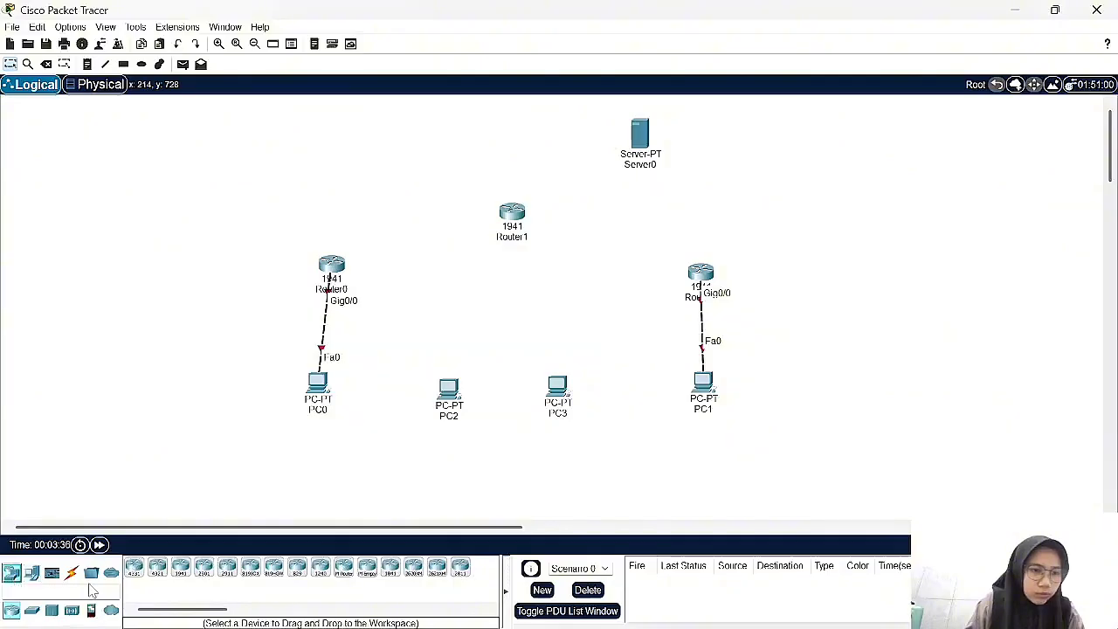
left_click(32, 609)
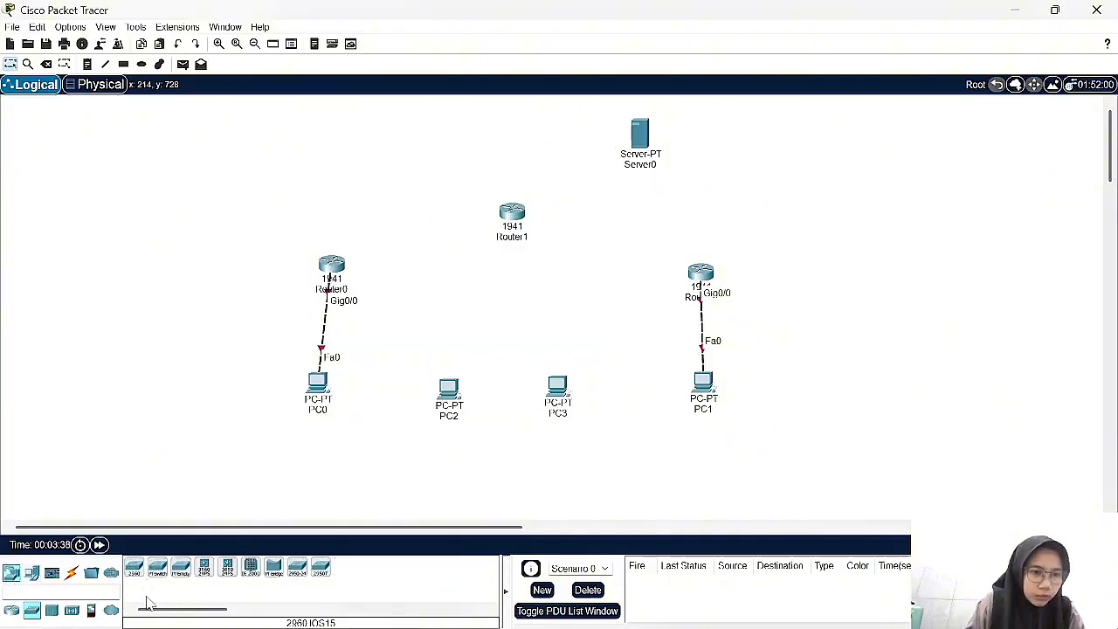
left_click_drag(134, 568, 513, 336)
- Shift PC3, PC2 and PC0 slightly downward to make room around the switch
left_click_drag(563, 387, 561, 407)
left_click_drag(450, 391, 443, 400)
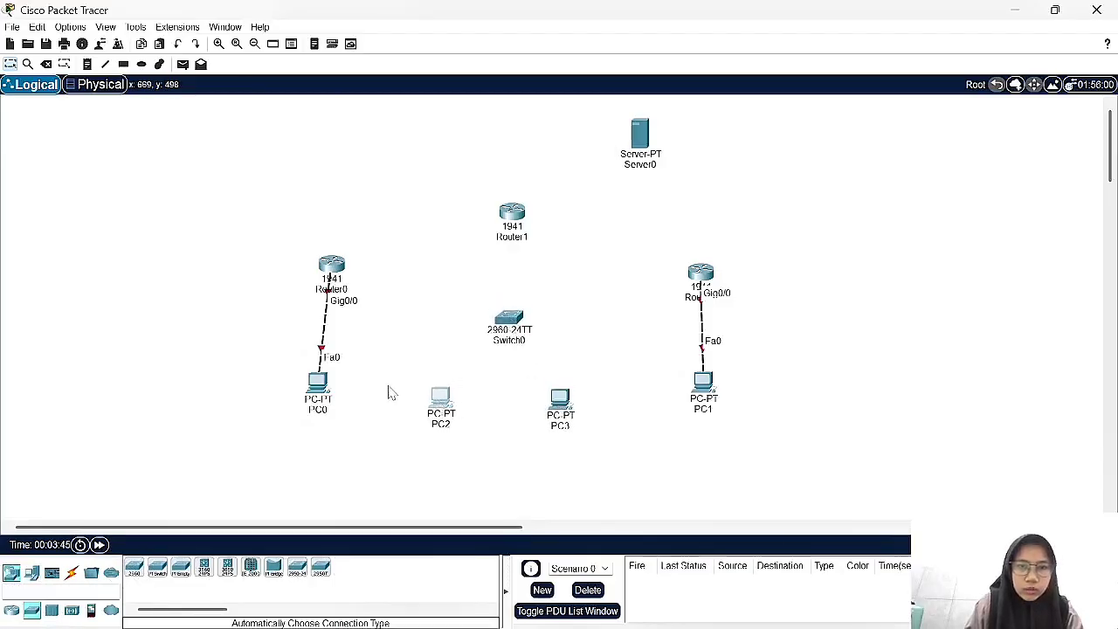
left_click_drag(319, 382, 318, 387)
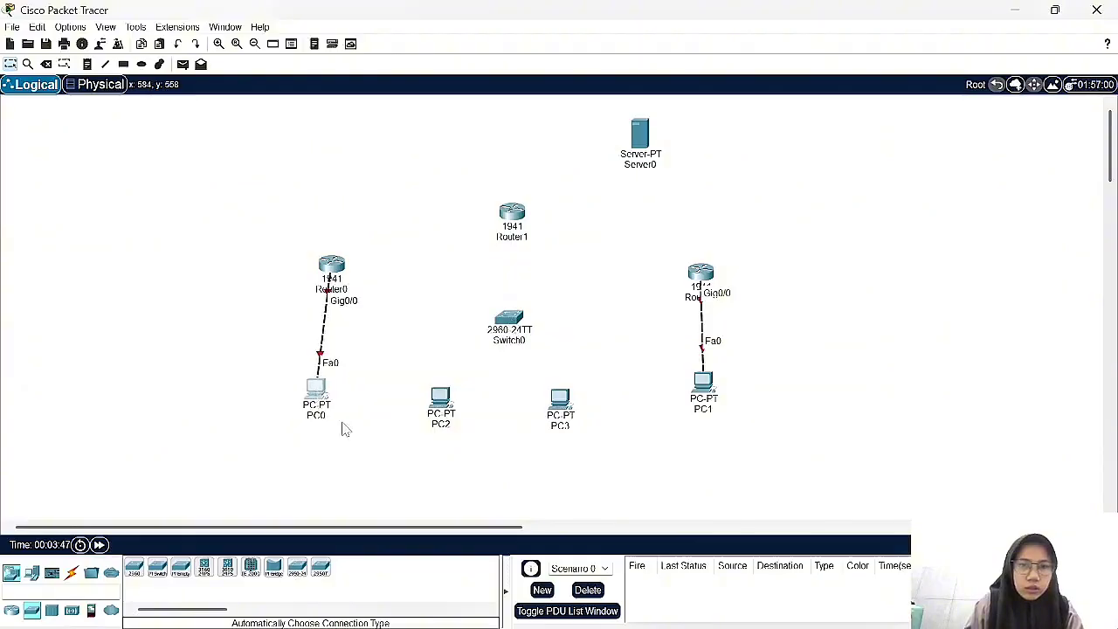
left_click(343, 428)
- Connect Router1 to Switch0 with an automatically chosen connection type
left_click(72, 572)
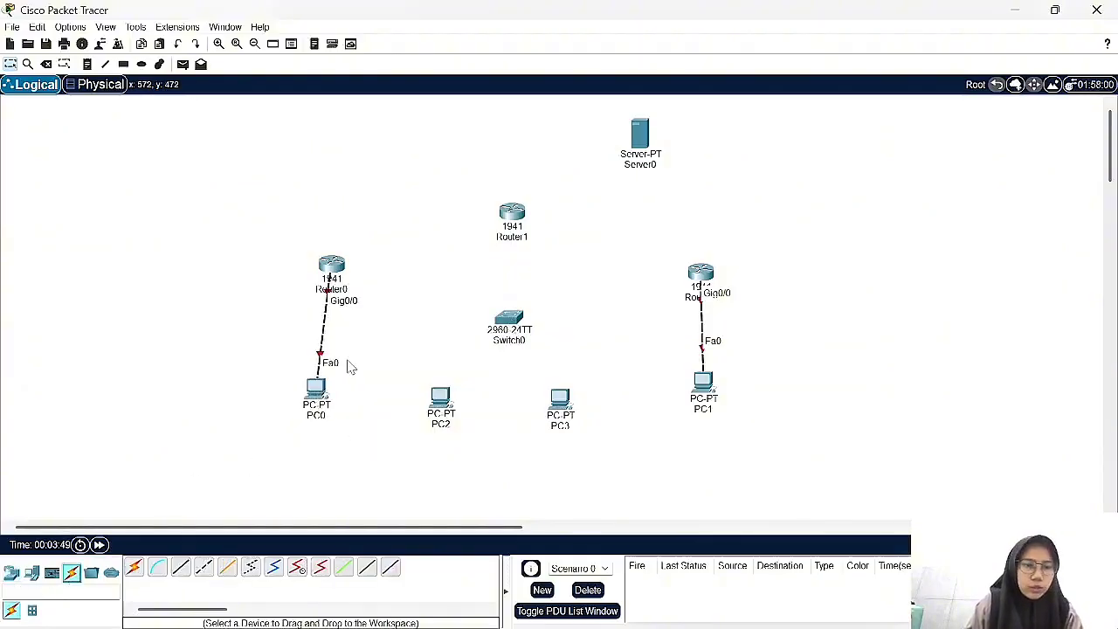
left_click(133, 566)
left_click(513, 214)
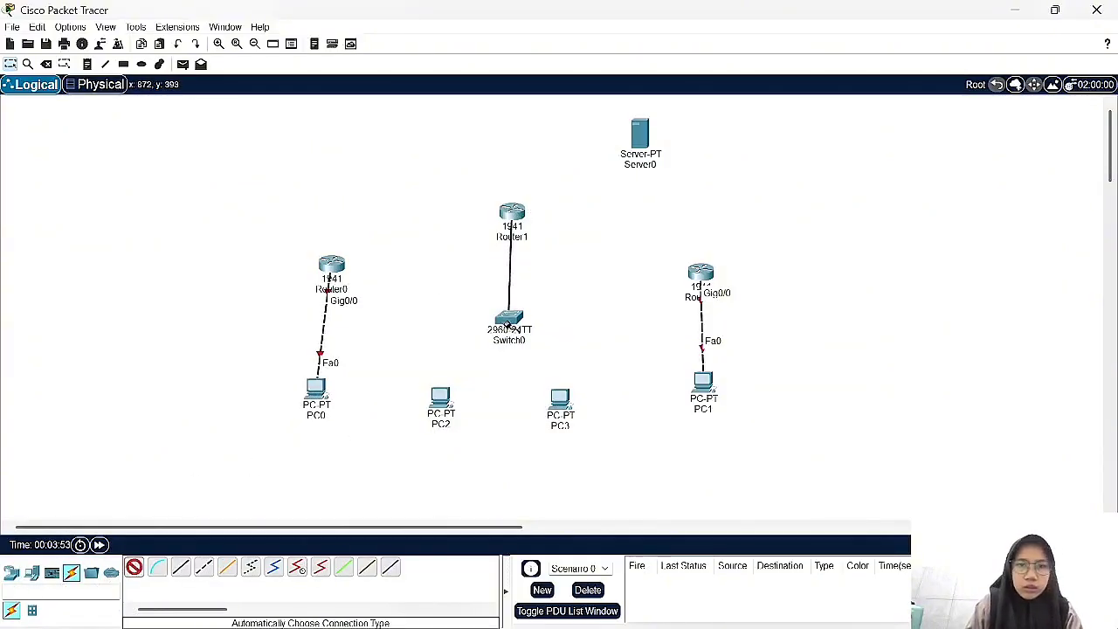
left_click(508, 321)
- Connect Switch0 to PC2 and to PC3 with automatically chosen connection types
left_click(134, 567)
left_click(506, 320)
left_click(439, 394)
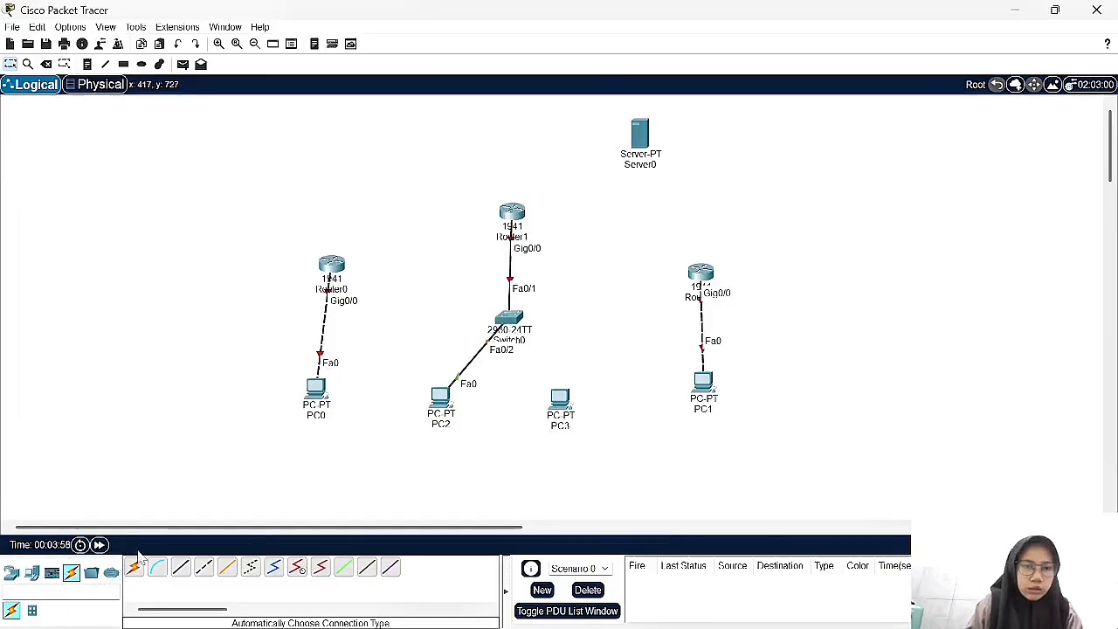
left_click(133, 567)
left_click(509, 320)
left_click(562, 406)
- Connect Server0 to Router1's free Gigabit Ethernet port with an automatically chosen connection type
left_click(133, 567)
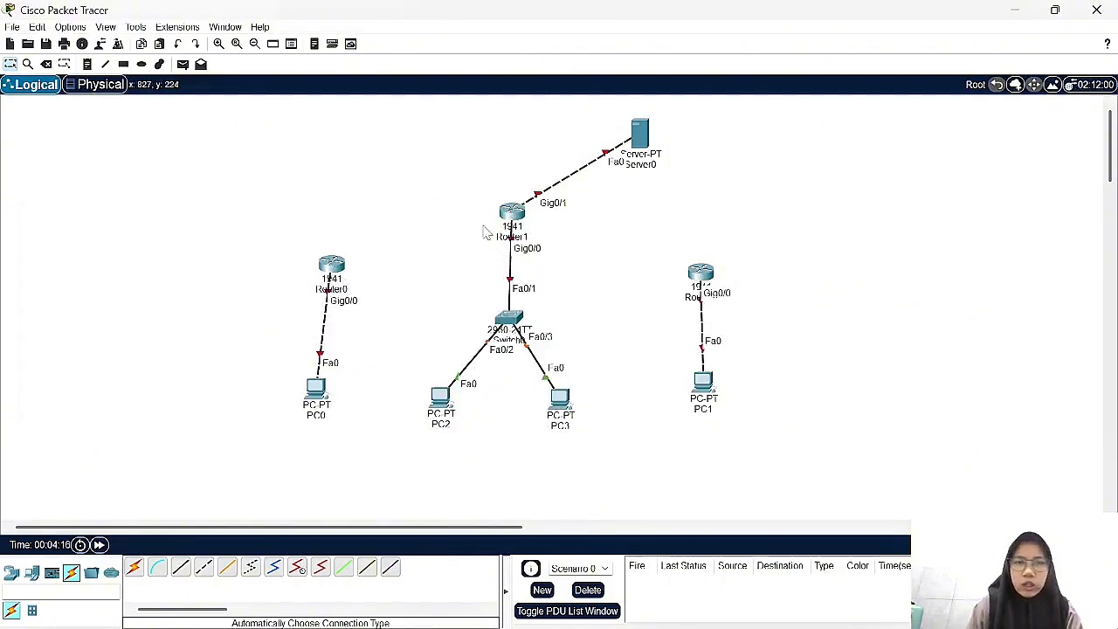
mouse_move(513, 215)
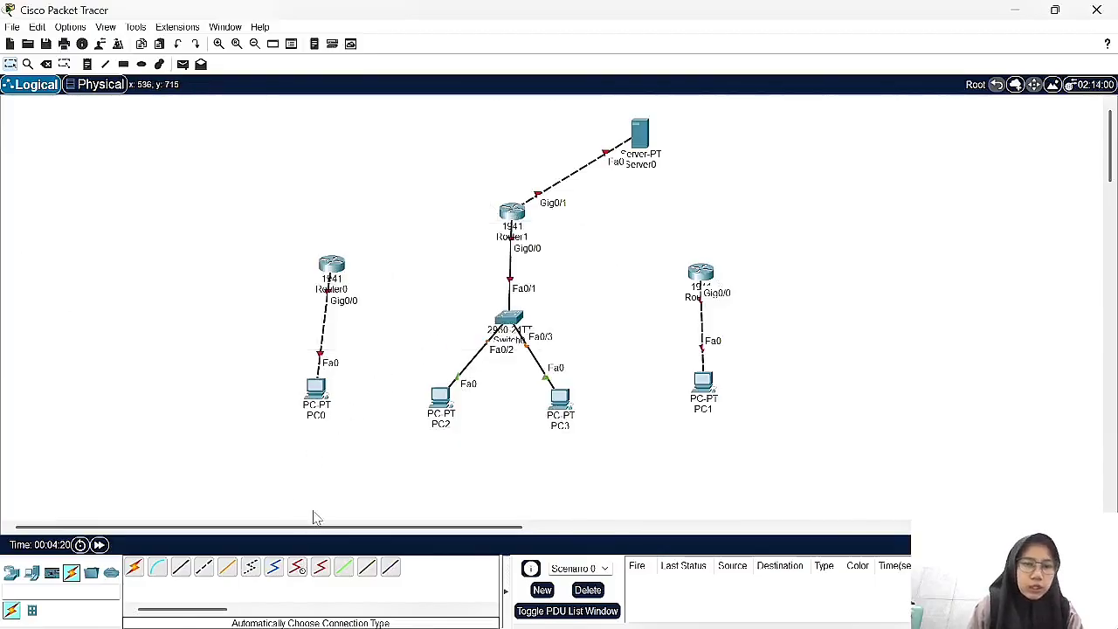
- Connect Router0's Serial0/0/0 to Router1's Serial0/0/0 with a Serial DCE cable, starting from Router0
left_click(300, 569)
left_click(335, 264)
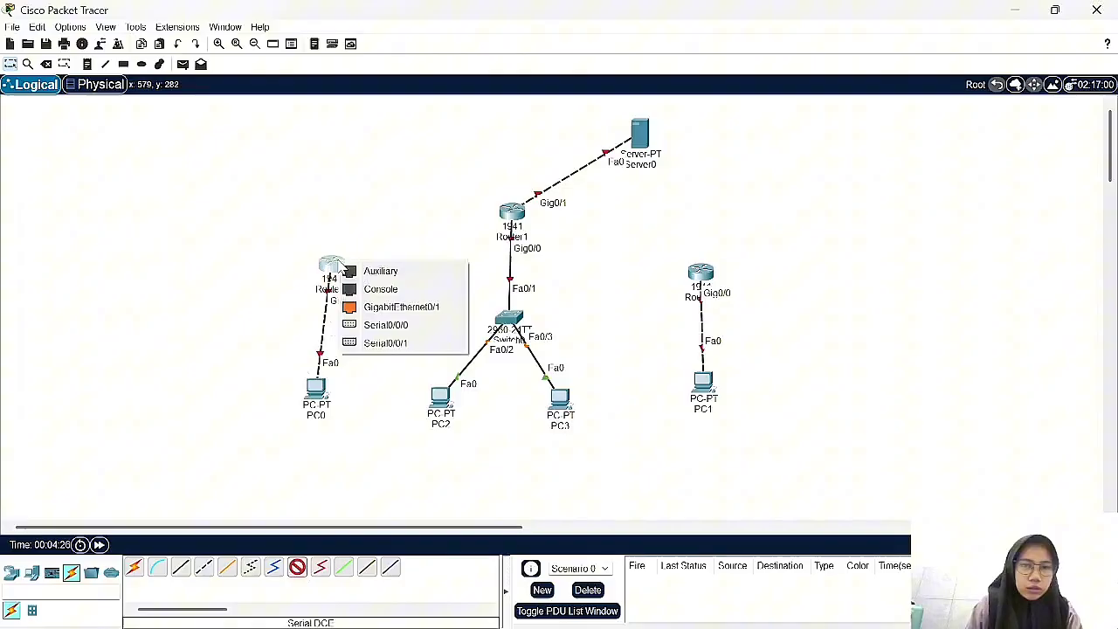
left_click(385, 324)
left_click(515, 213)
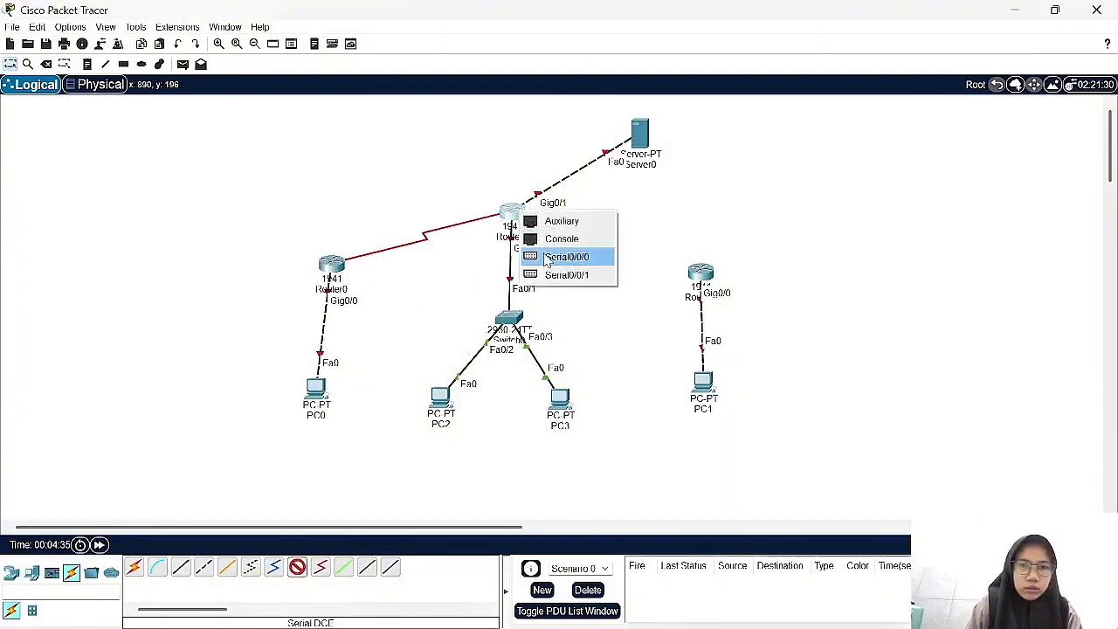
left_click(566, 256)
- Connect Router1's Serial0/0/1 to Router2's Serial0/0/1 with a Serial DCE cable, starting from Router1
left_click(513, 213)
left_click(566, 257)
left_click(700, 271)
left_click(751, 348)
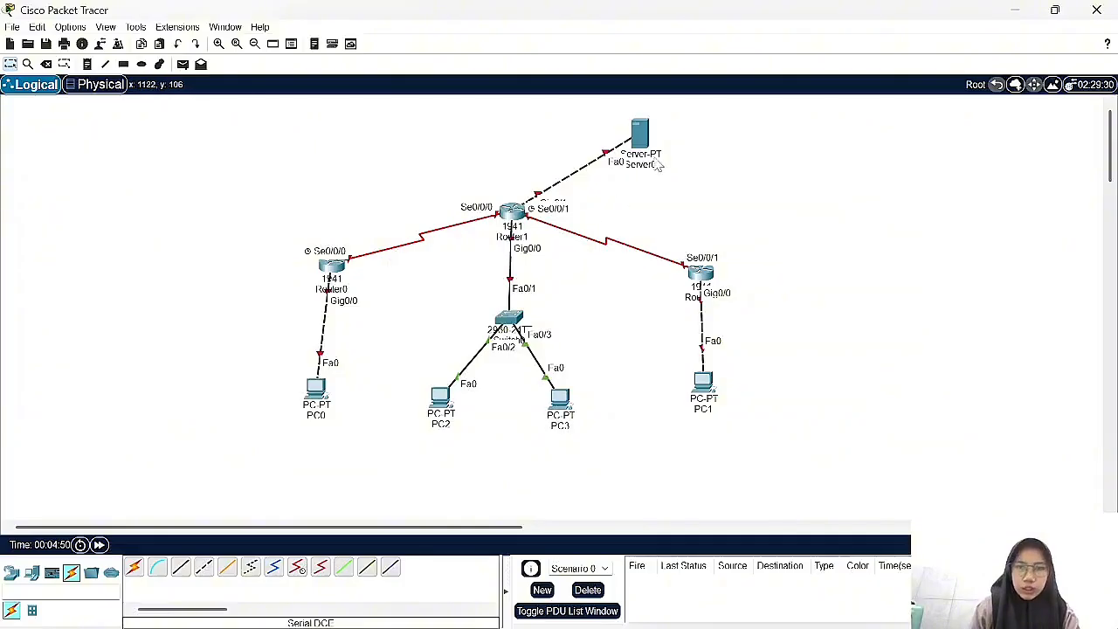
- Rename PC0's label to 'PC CB Bogor : Fa0=Gig0/0='
left_click(317, 417)
key("BackSpace")
type("CB Bogo")
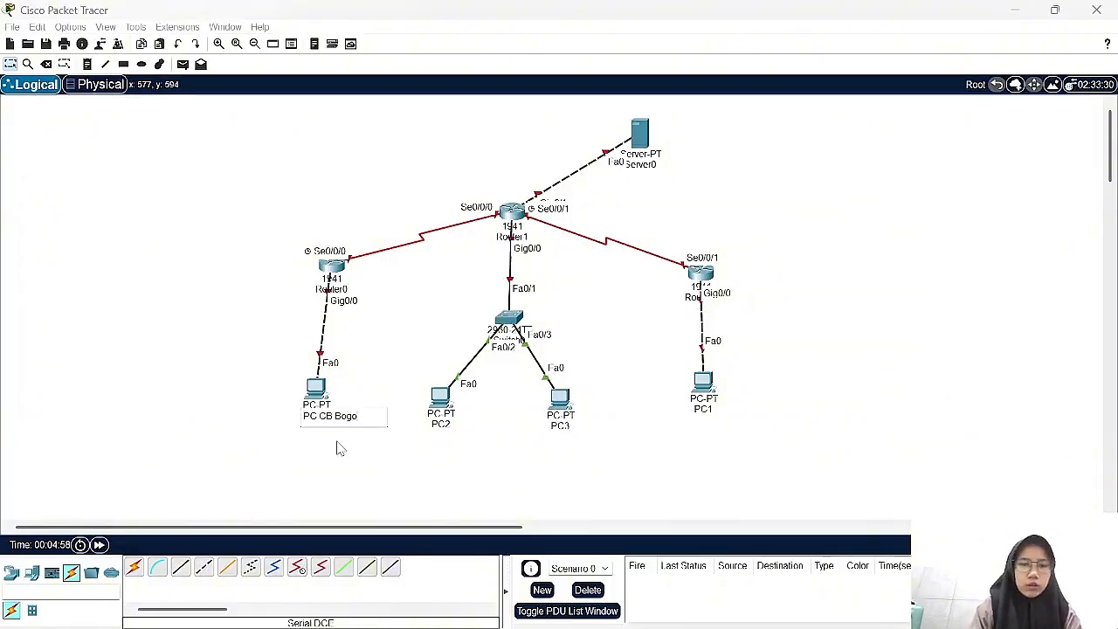
type("r : Fa0")
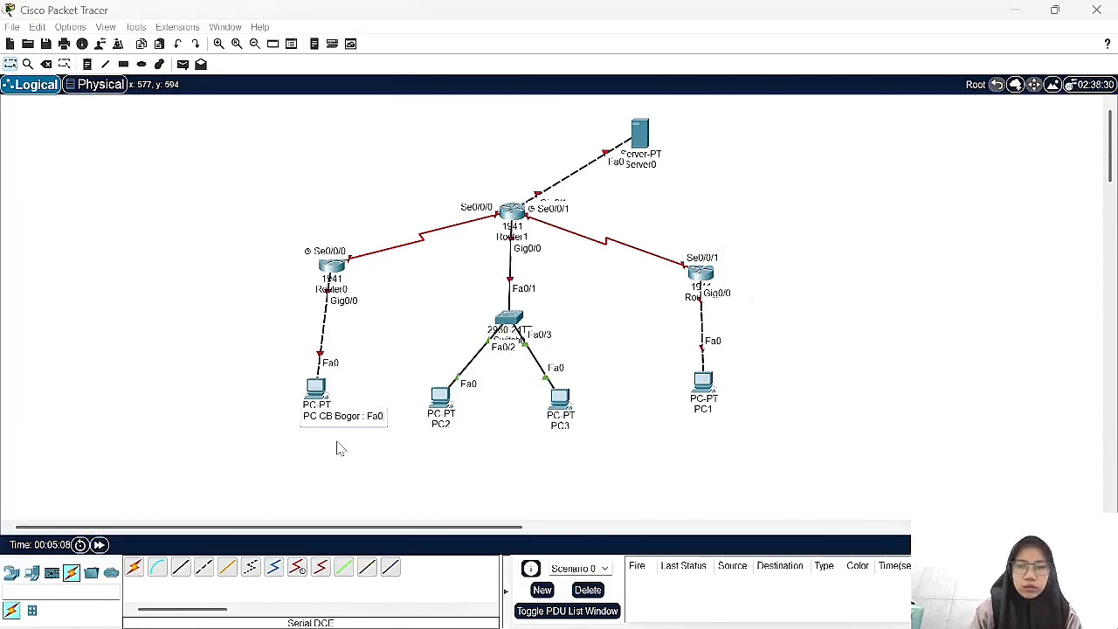
type("=Gig0/0=")
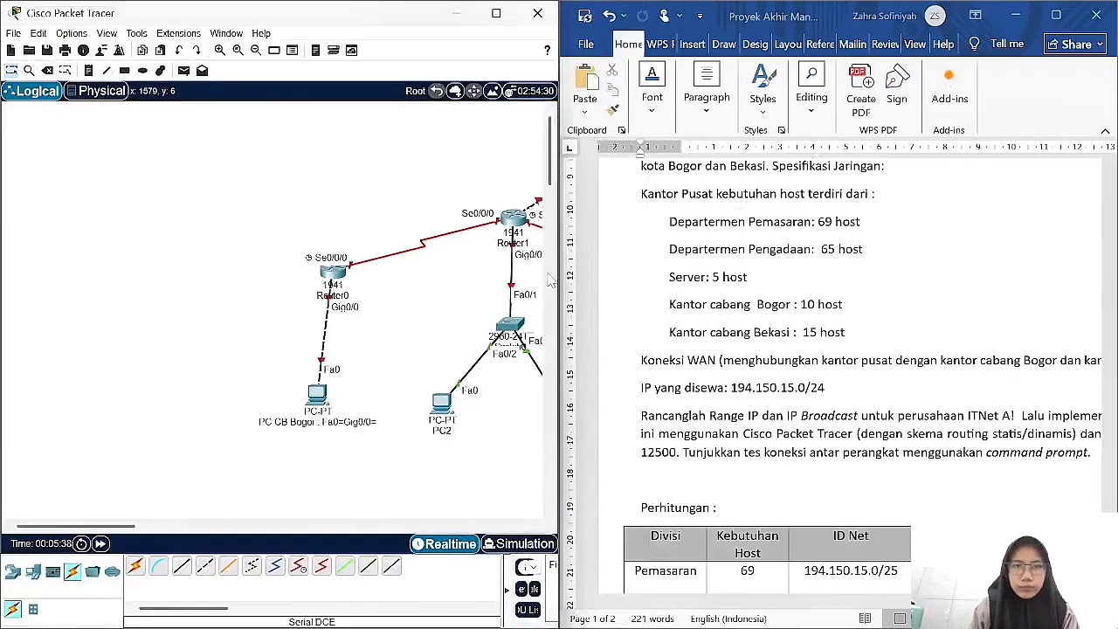
- Consult the Bogor branch row in the Word addressing table and append '194.150.15.256 GW=194.' to the Bogor PC's label
scroll(793, 286, "down", 5)
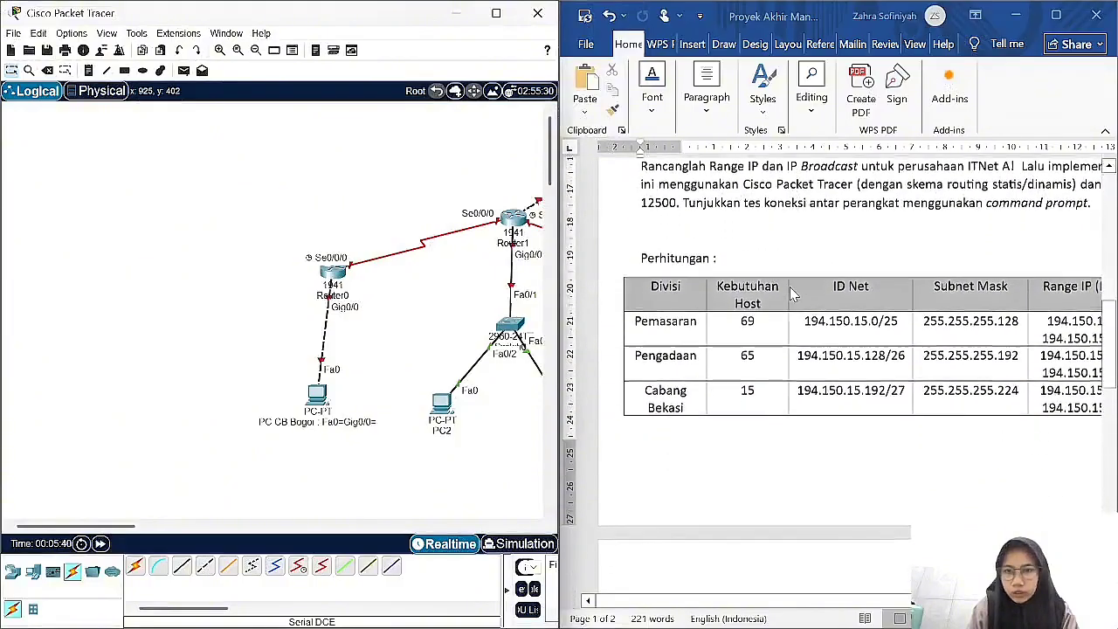
scroll(793, 288, "down", 1)
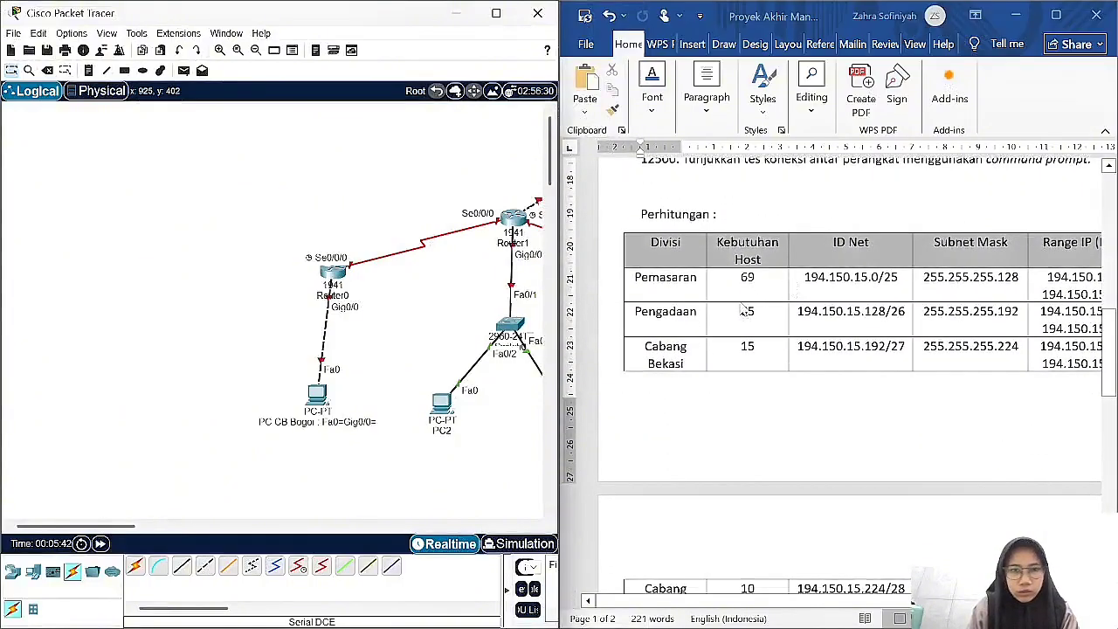
scroll(763, 306, "down", 7)
scroll(783, 288, "up", 1)
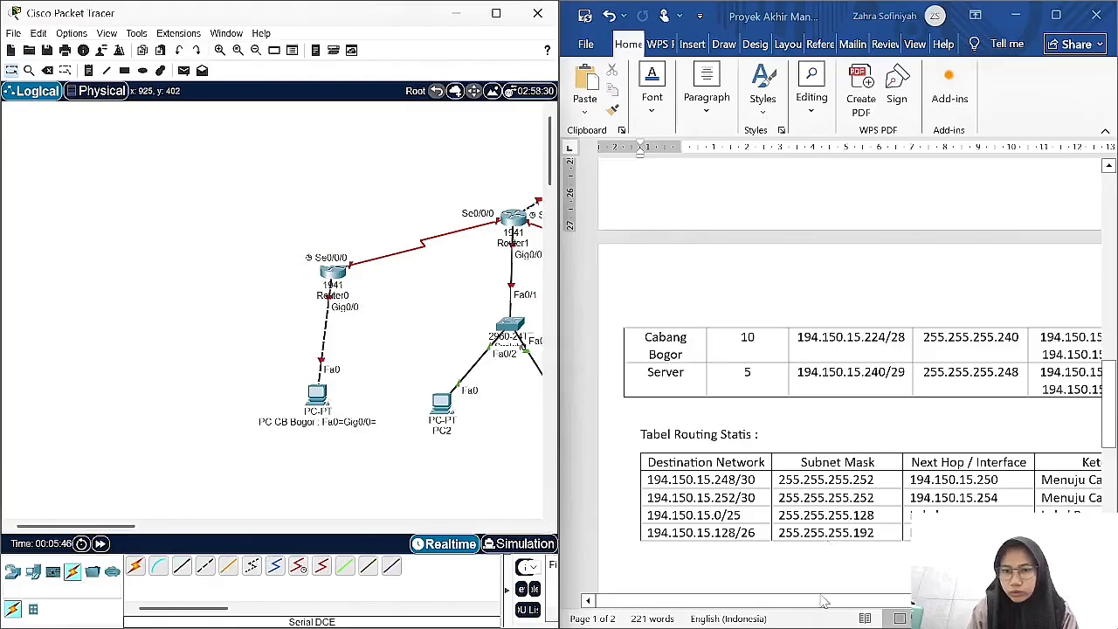
left_click_drag(821, 597, 930, 597)
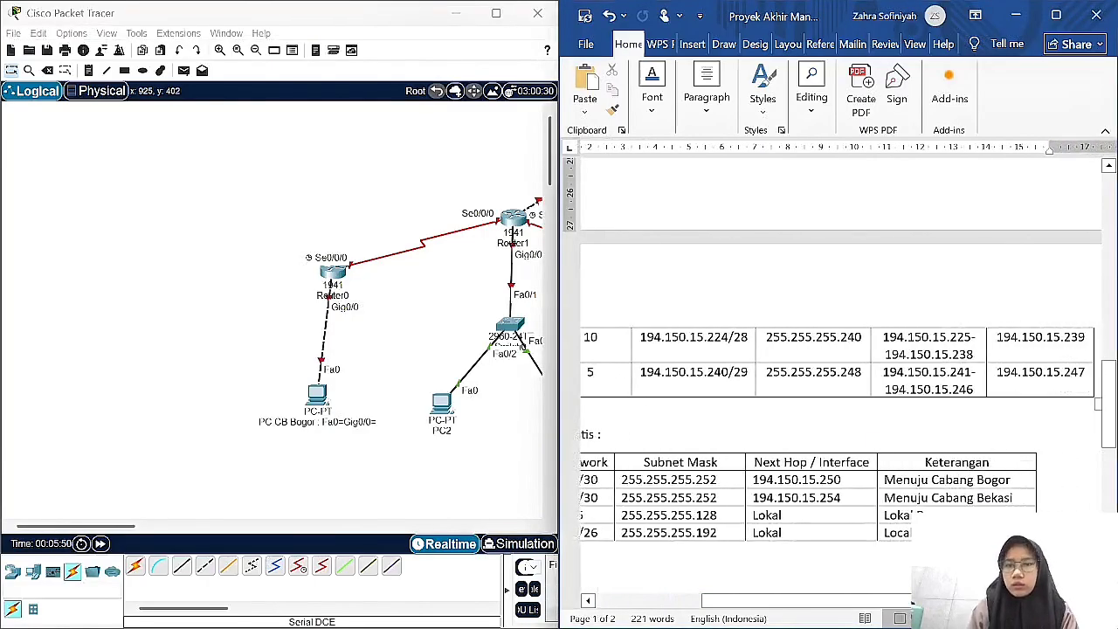
double_click(323, 429)
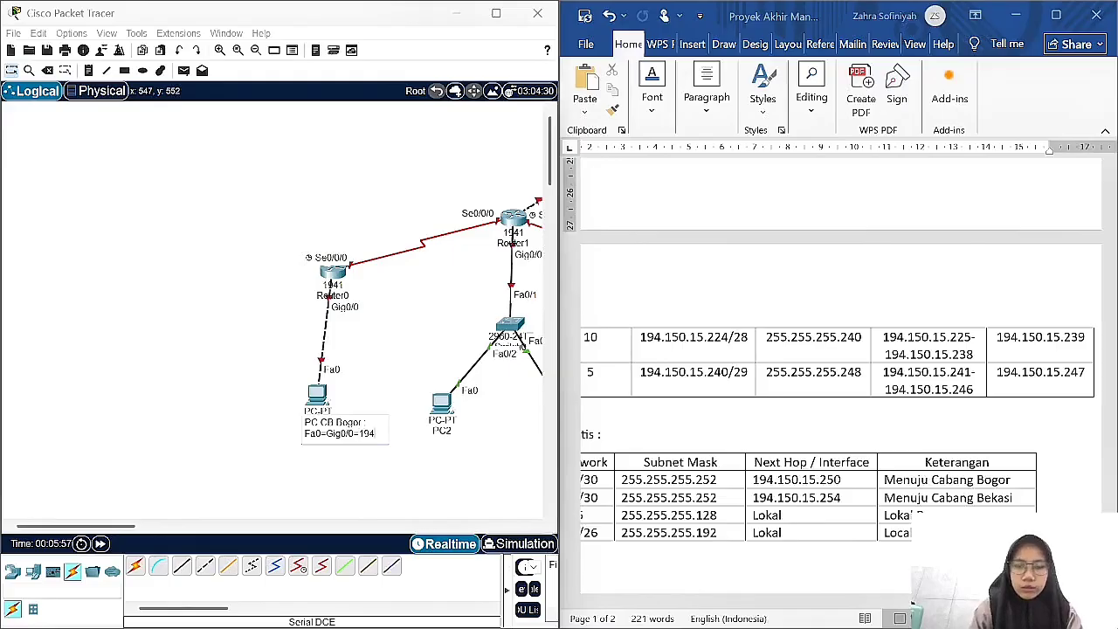
type("194.150.15.2")
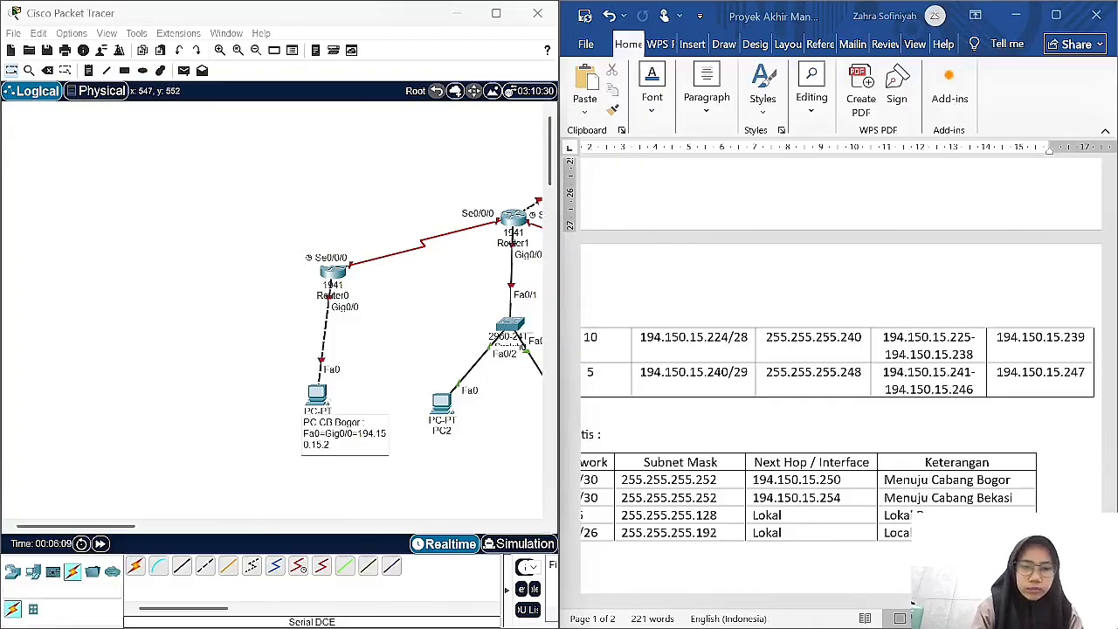
type("56 GW=1")
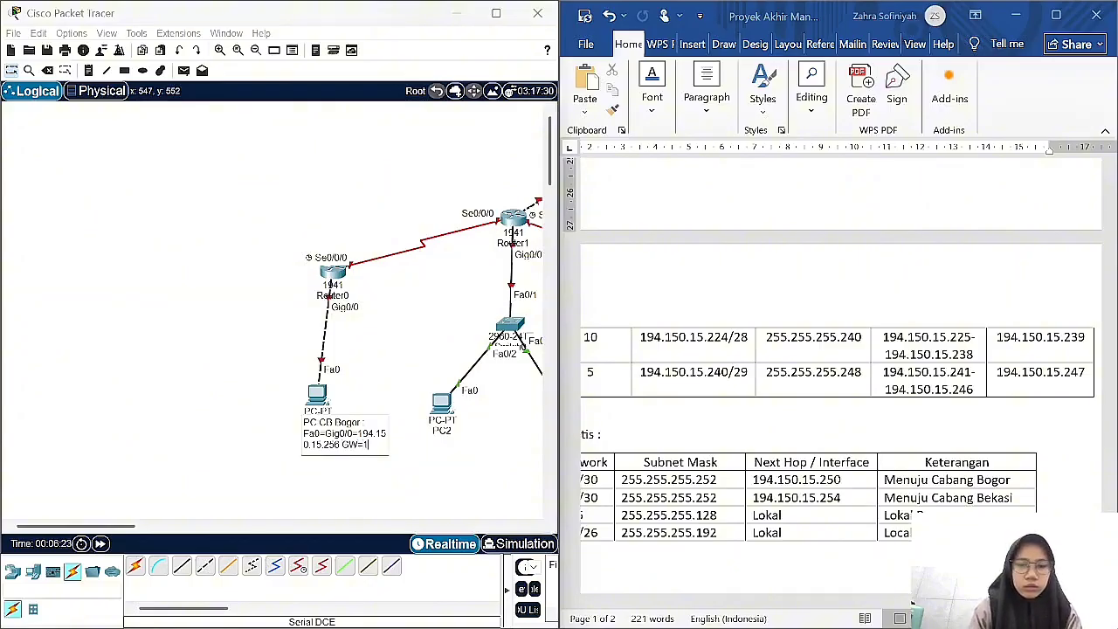
type(".")
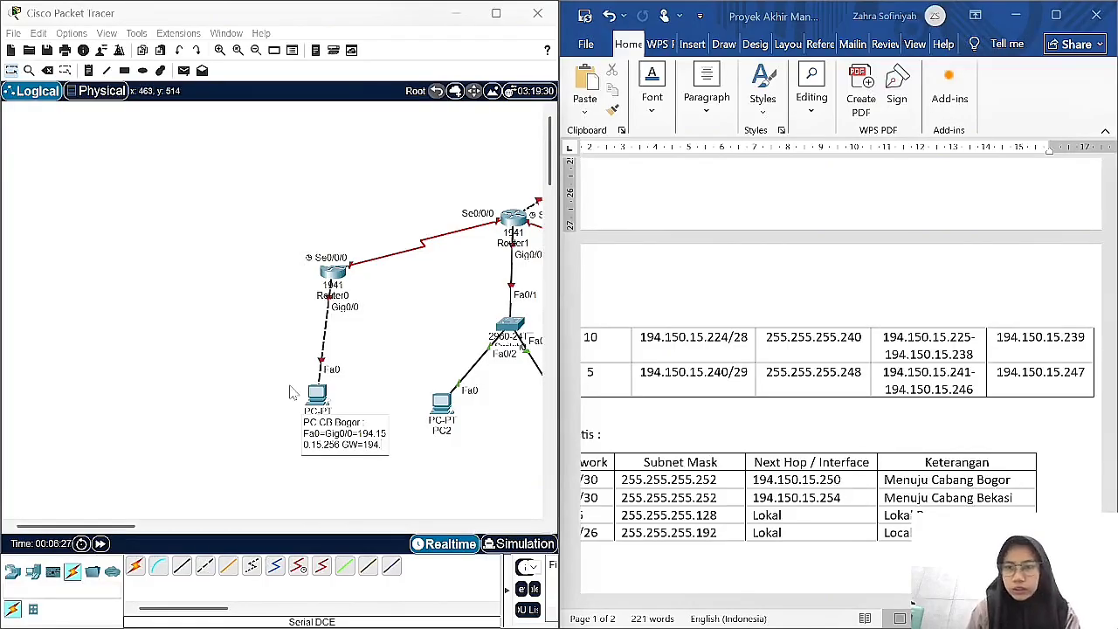
- Complete the Bogor PC label's gateway as 194.150.15.225 from the addressing table and move the PC farther away from PC2
scroll(865, 365, "up", 6)
scroll(865, 367, "down", 5)
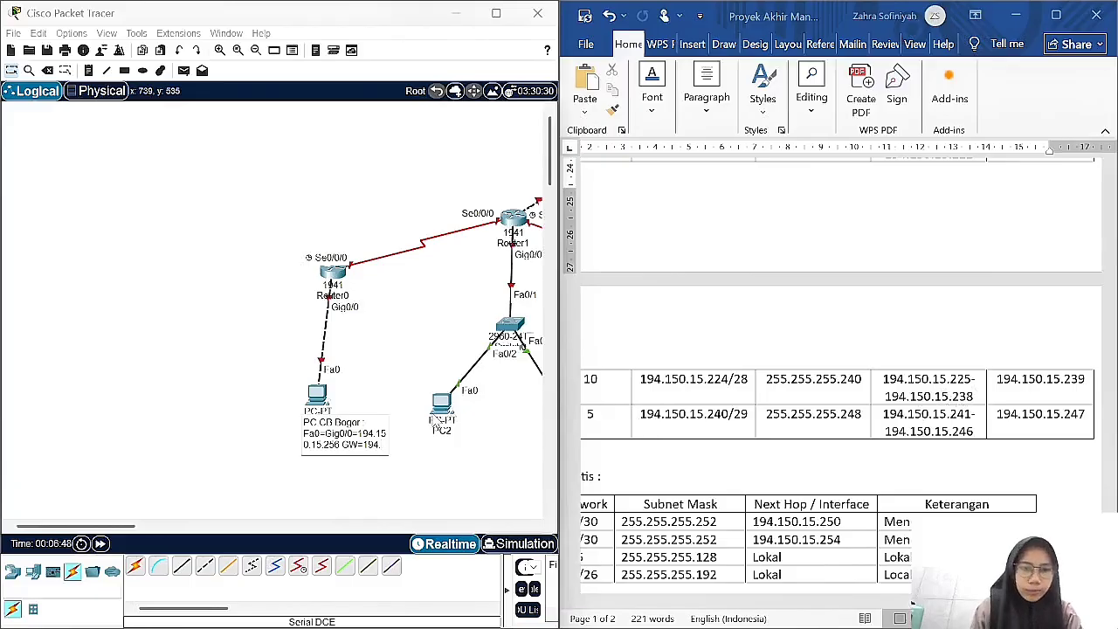
type("150.15.225")
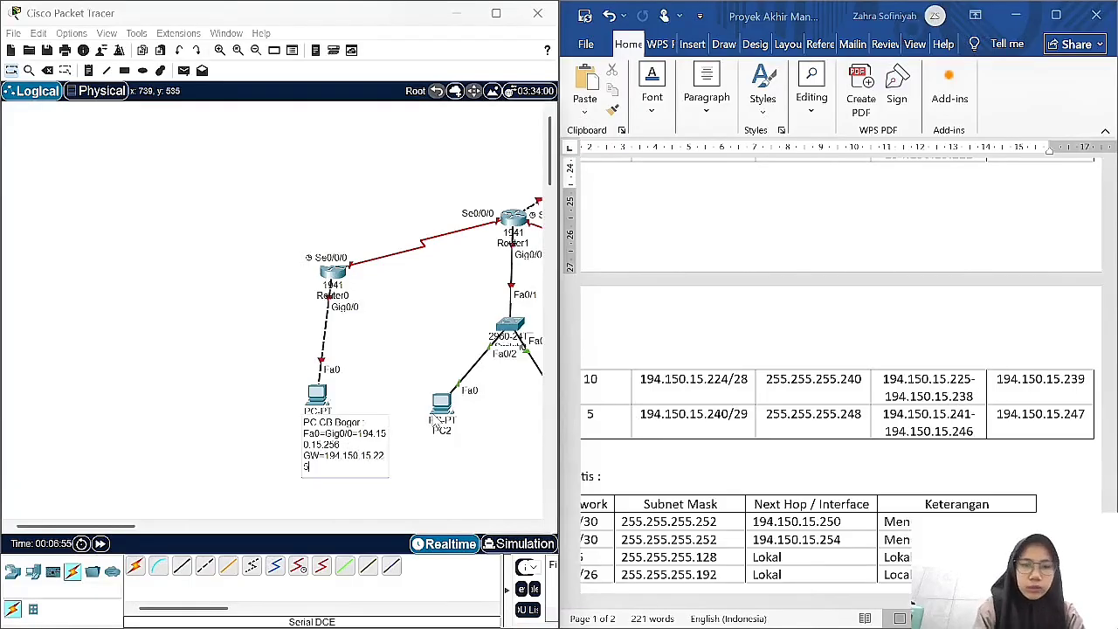
left_click(435, 456)
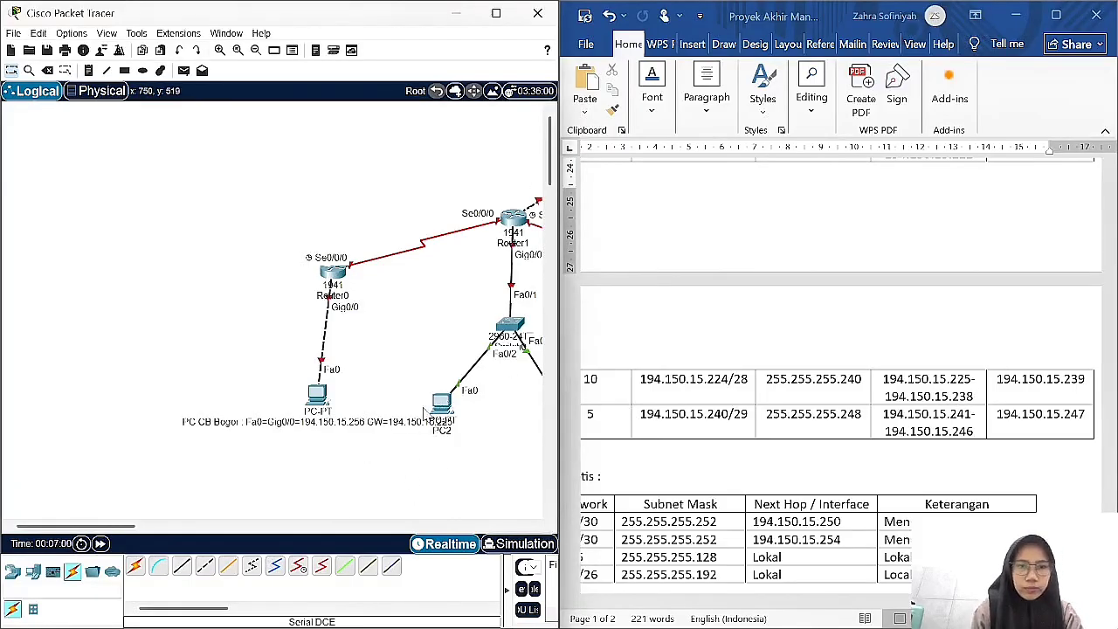
left_click_drag(316, 399, 264, 385)
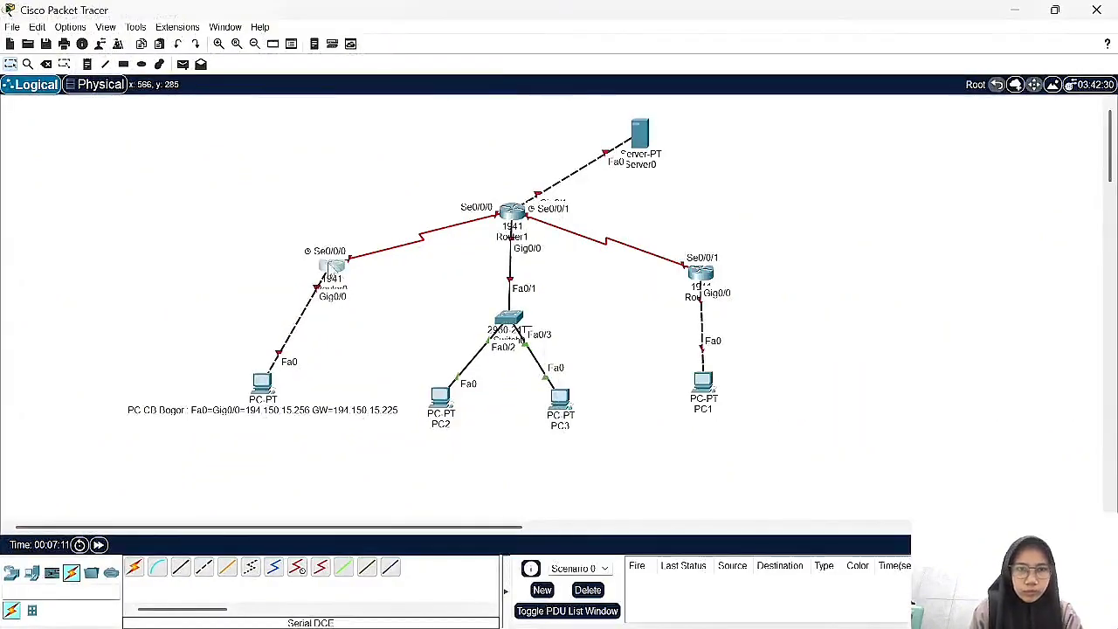
- Switch on Router0's GigabitEthernet0/0 port
left_click(332, 269)
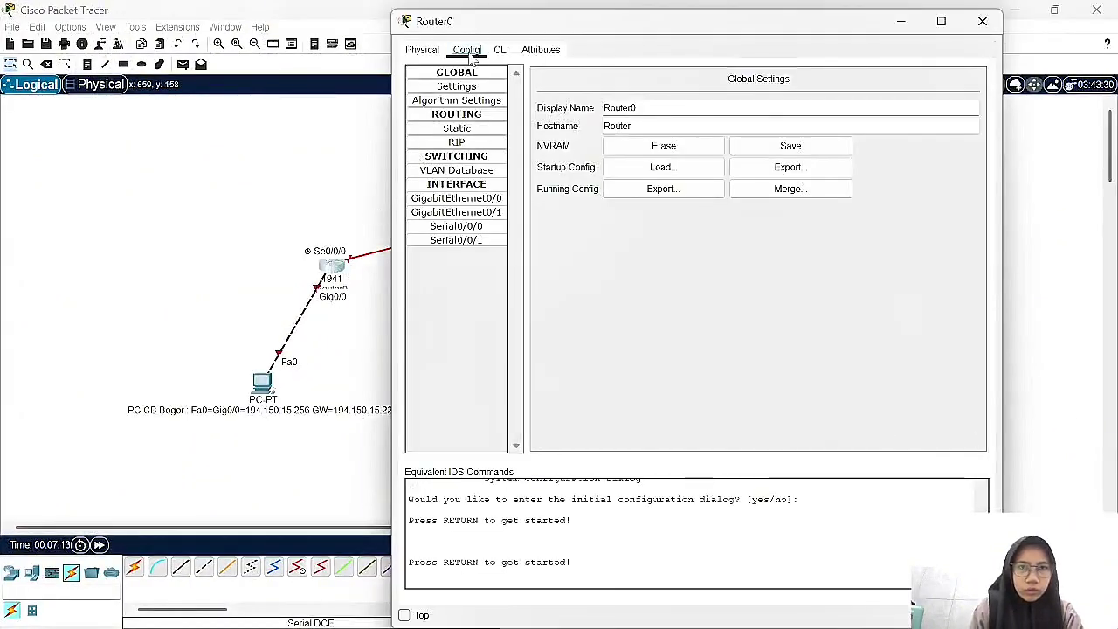
left_click(483, 200)
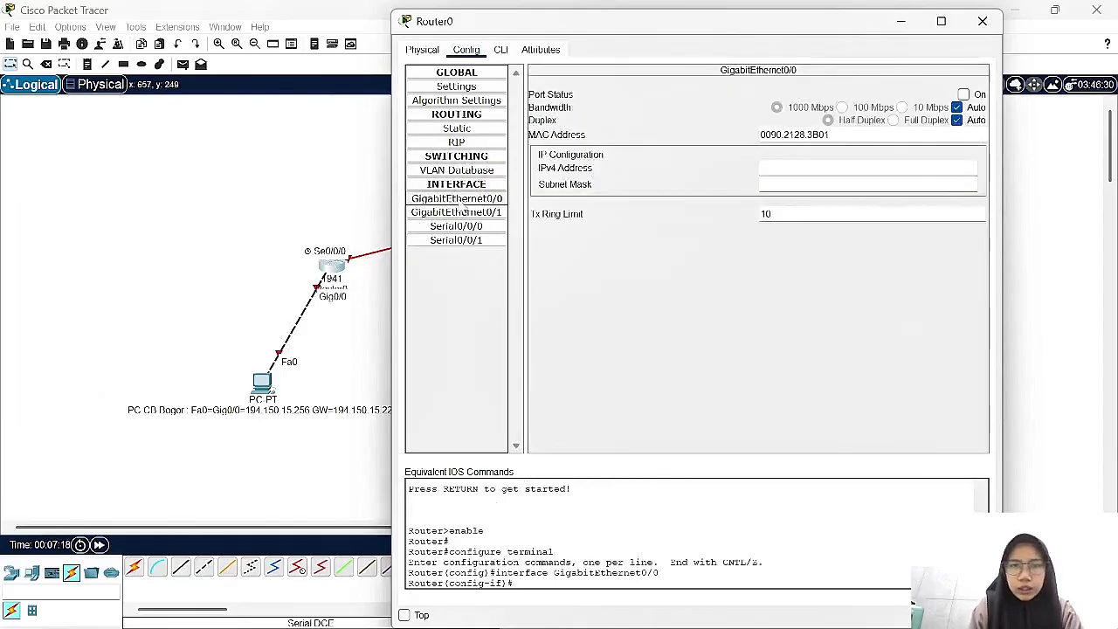
left_click(963, 94)
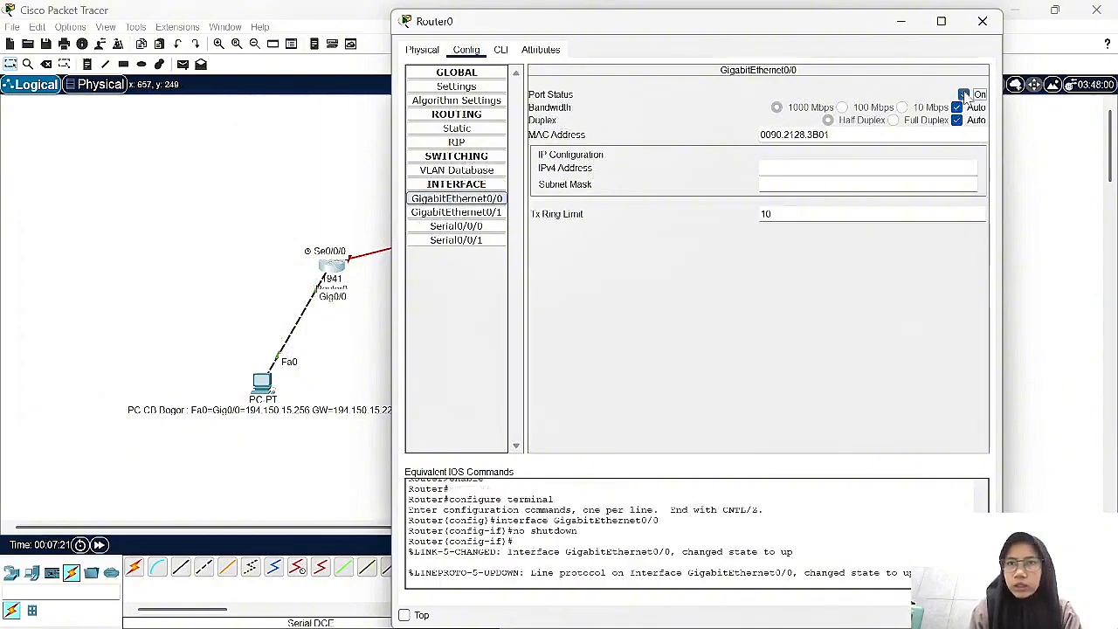
- Switch on Router0's Serial0/0/0 port, set its clock rate to Not Set, and close the router's configuration
left_click(453, 226)
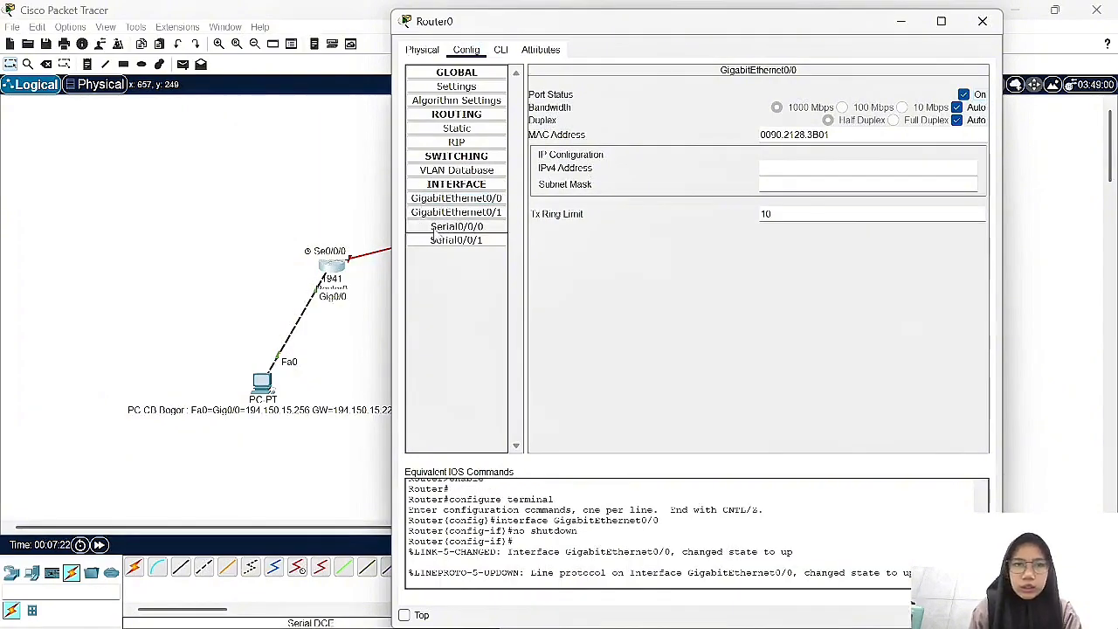
left_click(963, 95)
left_click(960, 120)
scroll(838, 205, "down", 2)
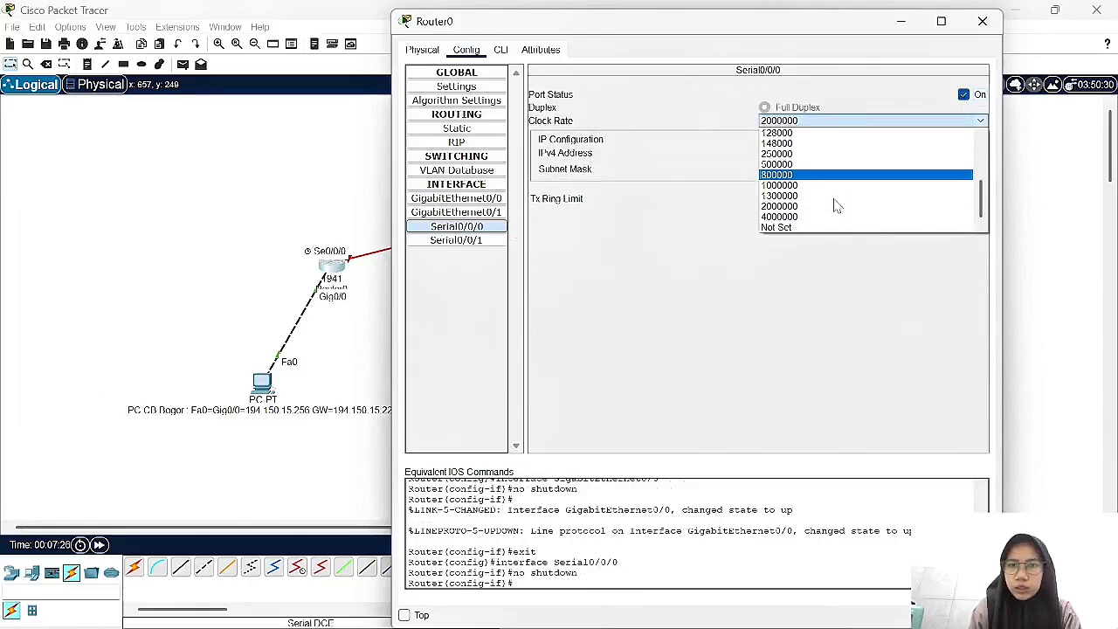
left_click(827, 230)
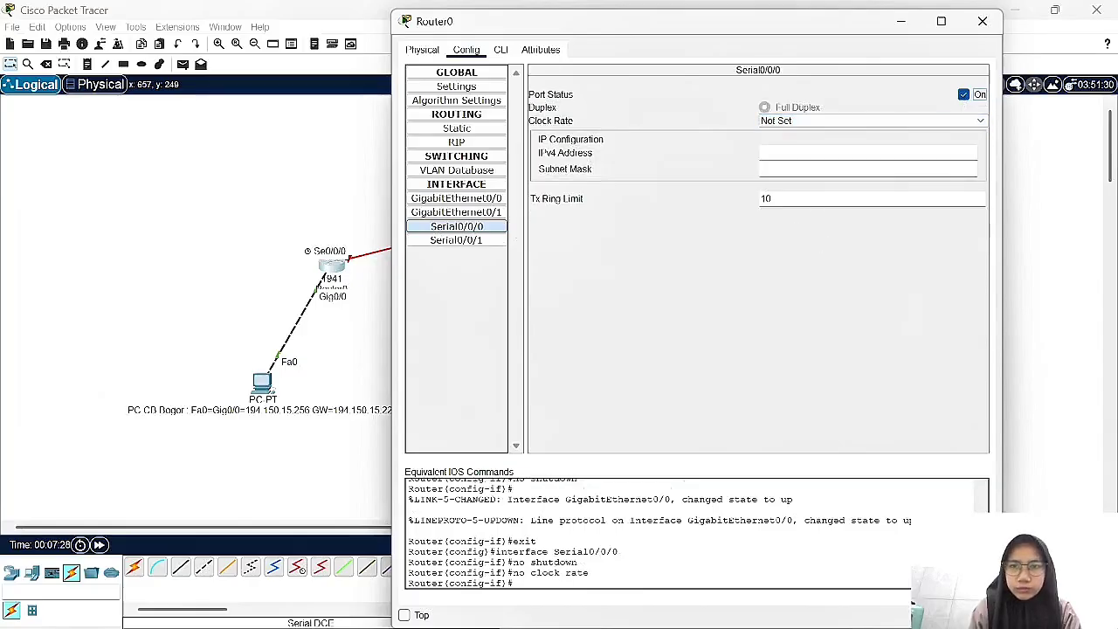
left_click(982, 21)
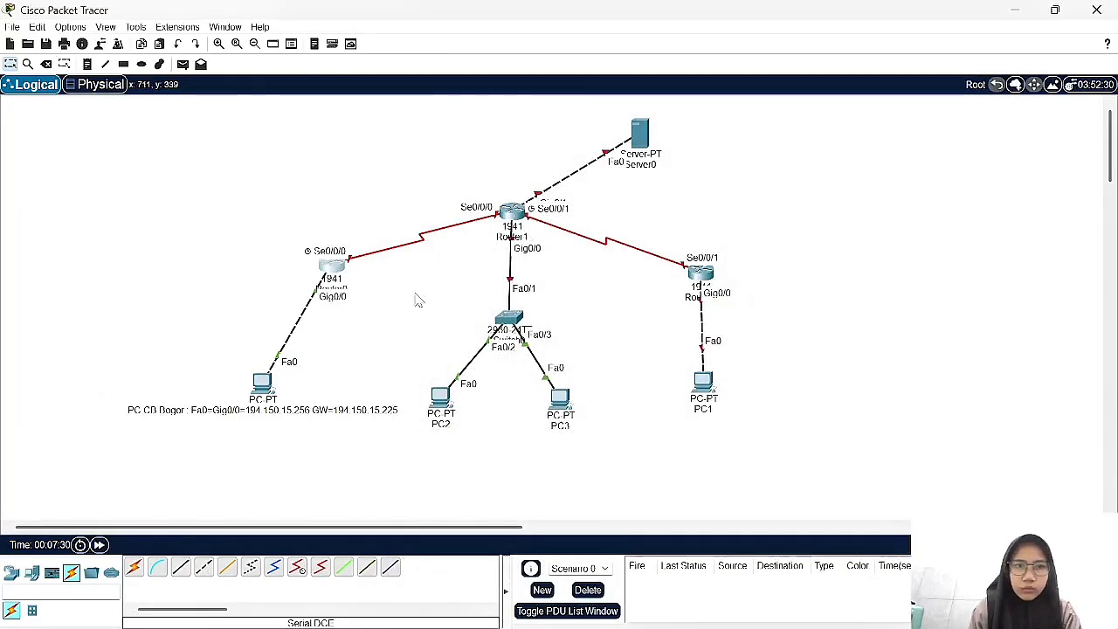
- Switch on Router1's GigabitEthernet0/0, Serial0/0/0 and Serial0/0/1 ports and close its configuration
left_click(512, 212)
left_click(467, 50)
left_click(457, 198)
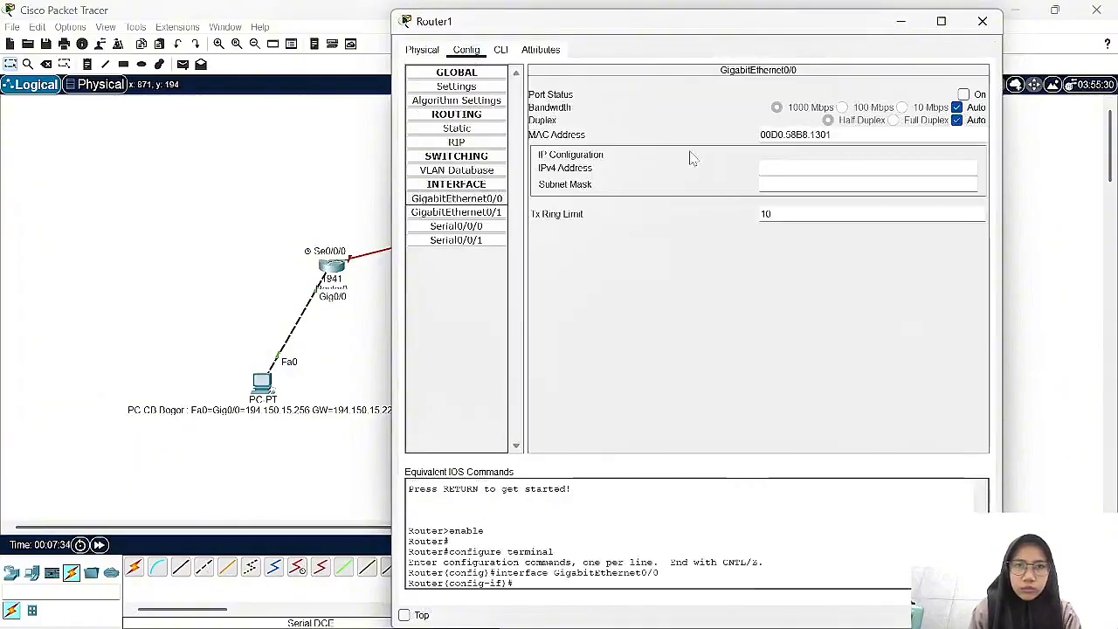
left_click(964, 94)
left_click(456, 226)
left_click(963, 95)
left_click(456, 240)
left_click(963, 94)
left_click(982, 21)
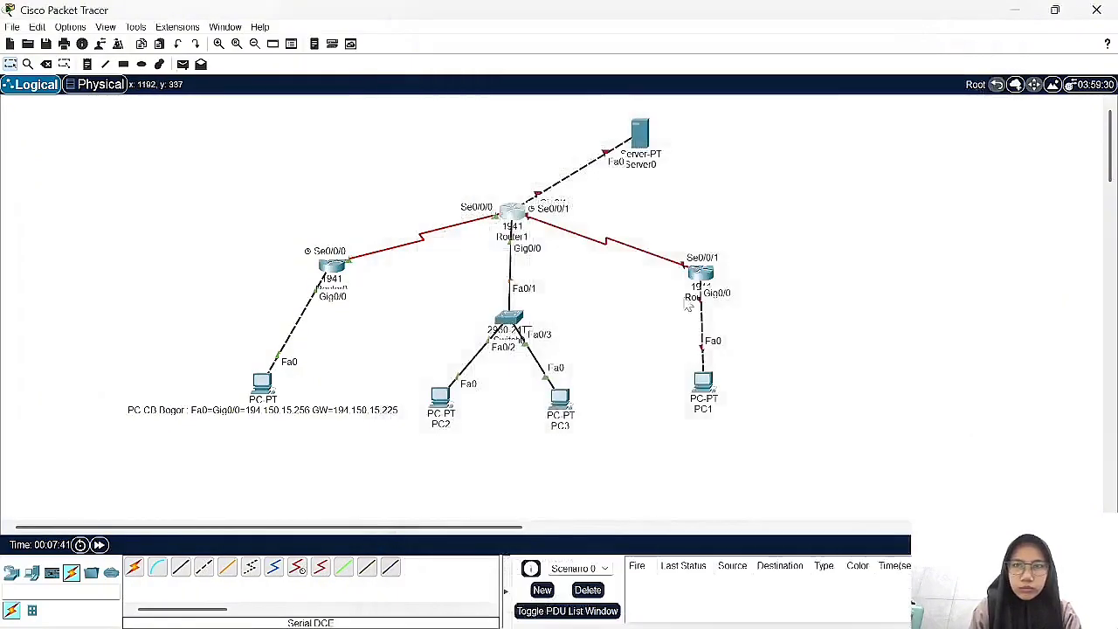
- Switch on Router1's GigabitEthernet0/1 port, which links to Server0, and close its configuration
left_click(519, 213)
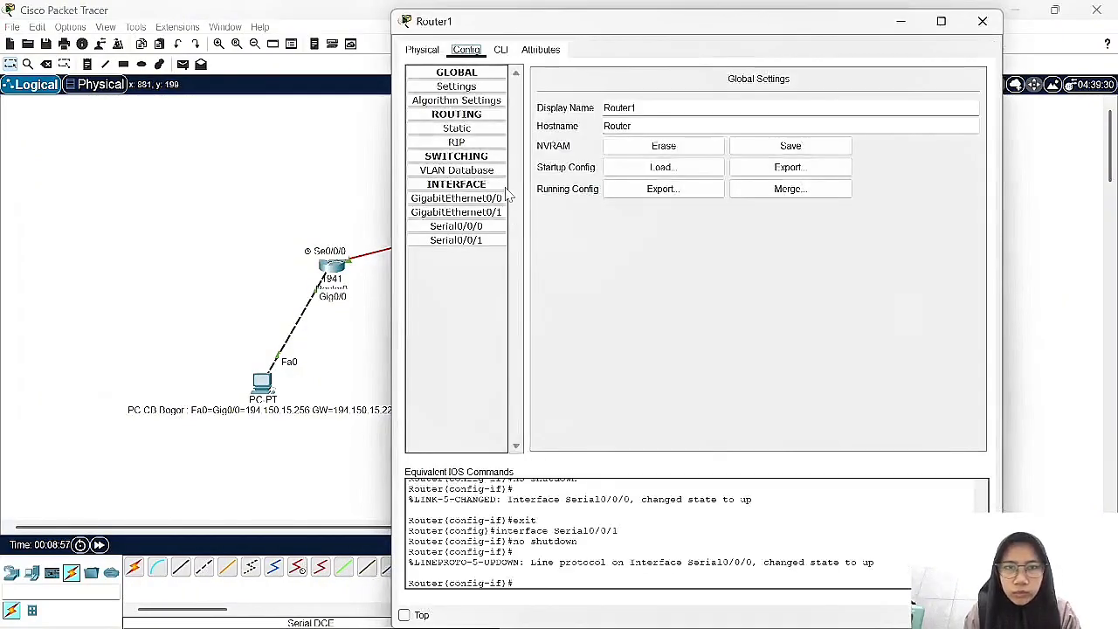
left_click(489, 212)
left_click(964, 94)
left_click(982, 21)
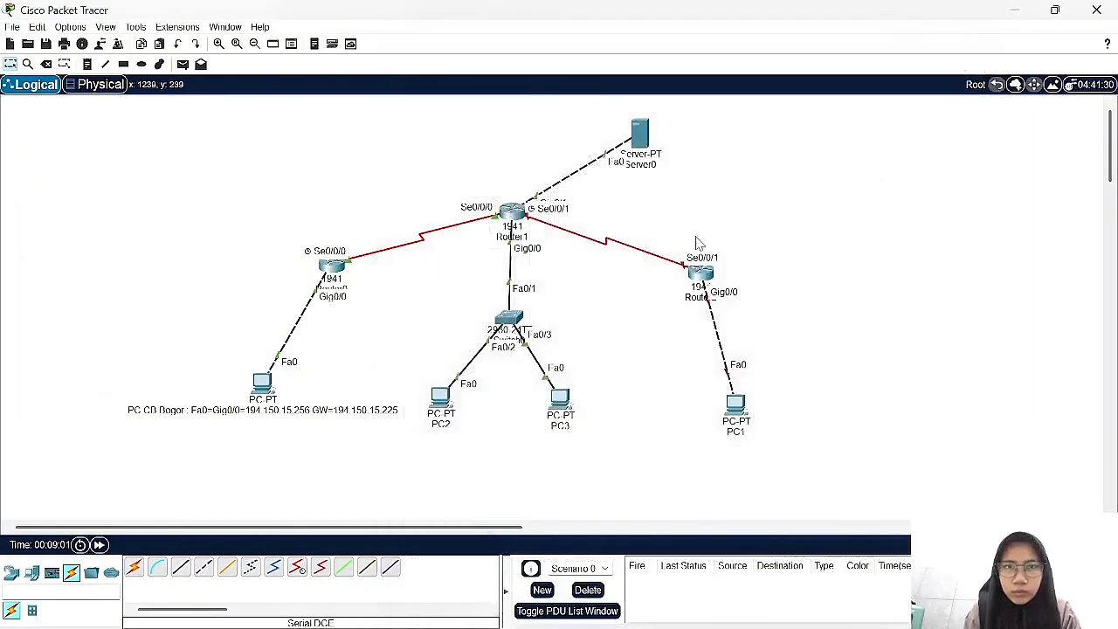
left_click(519, 213)
left_click(456, 240)
left_click(963, 94)
left_click(982, 21)
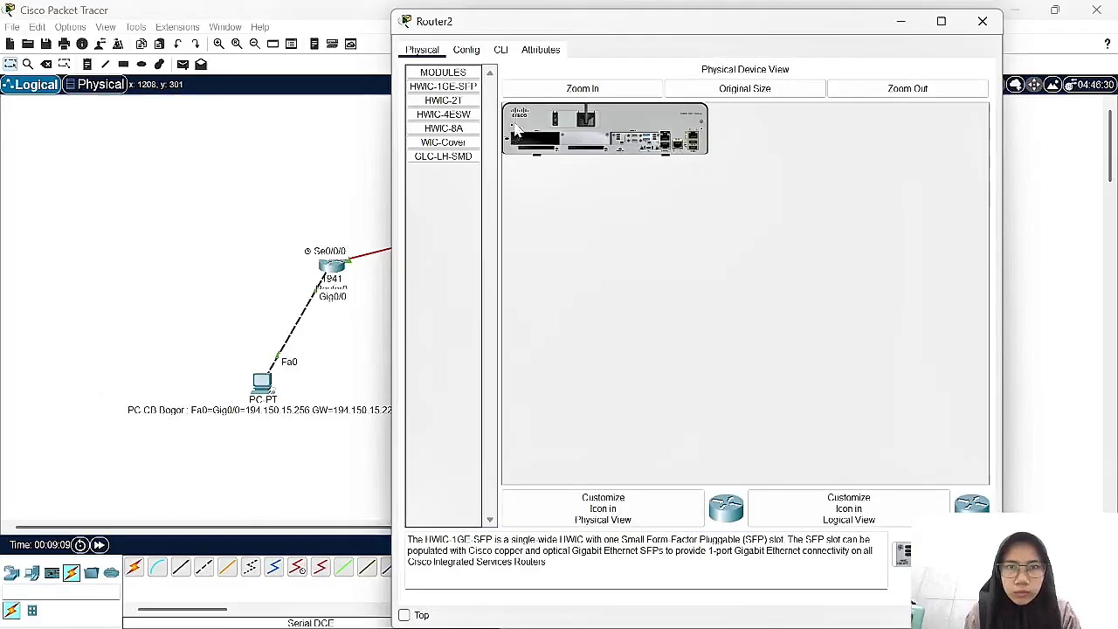
- Switch on Router2's GigabitEthernet0/0 and Serial0/0/1 ports and close its configuration
left_click(465, 50)
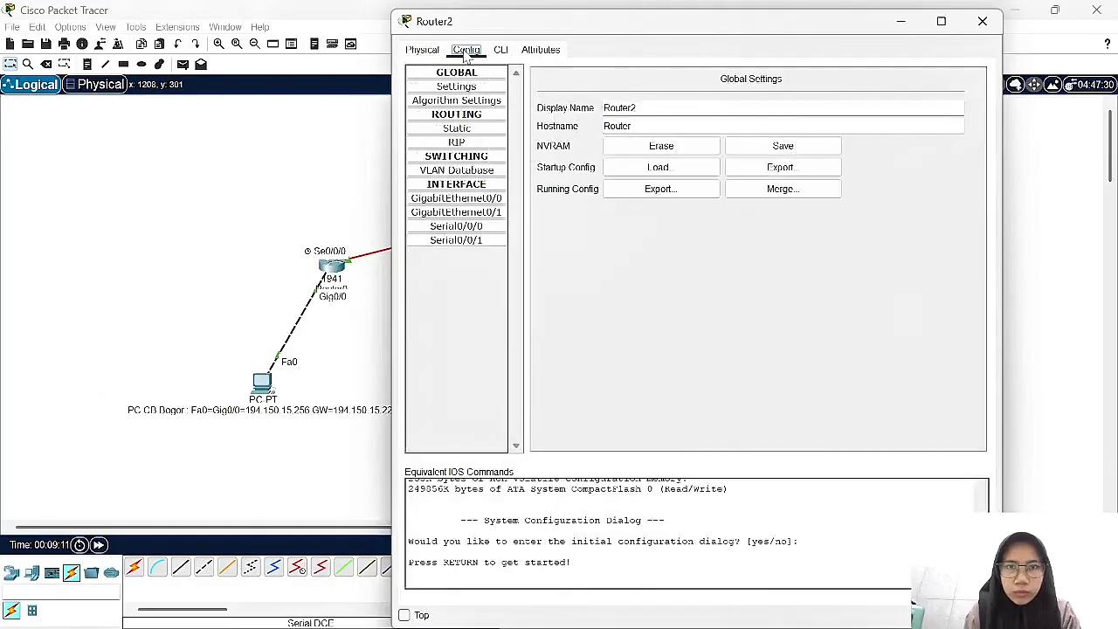
left_click(456, 199)
left_click(964, 95)
left_click(456, 226)
left_click(455, 240)
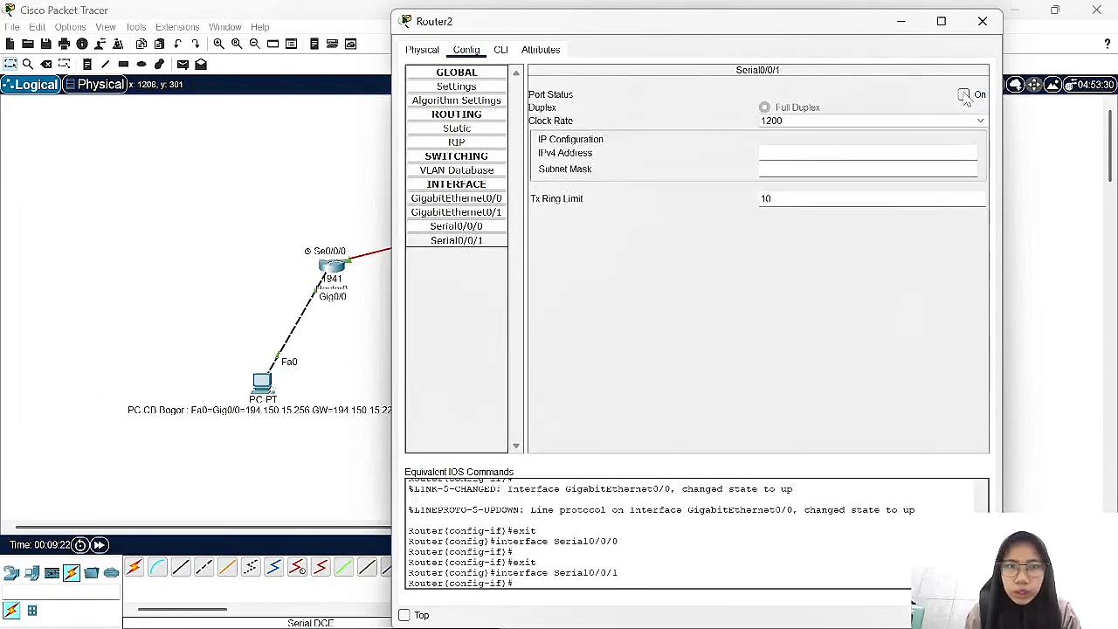
left_click(982, 21)
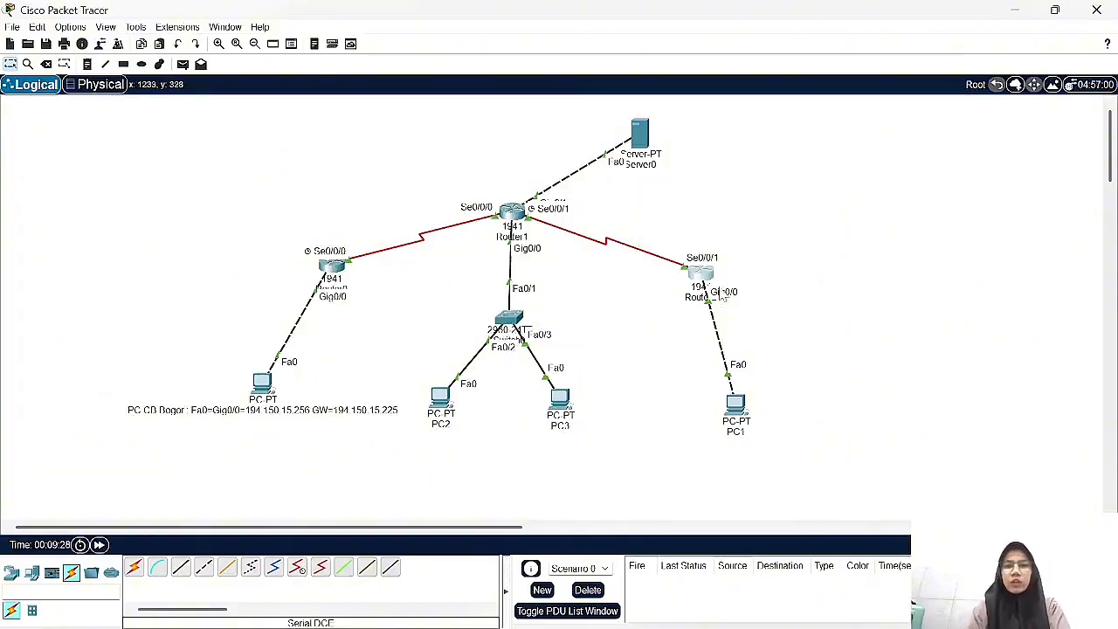
- Relabel Router0 as "Router CB Bogor : Gig0/0=194.150.15 ; Se0/0/0=194.150.250"
left_click(341, 292)
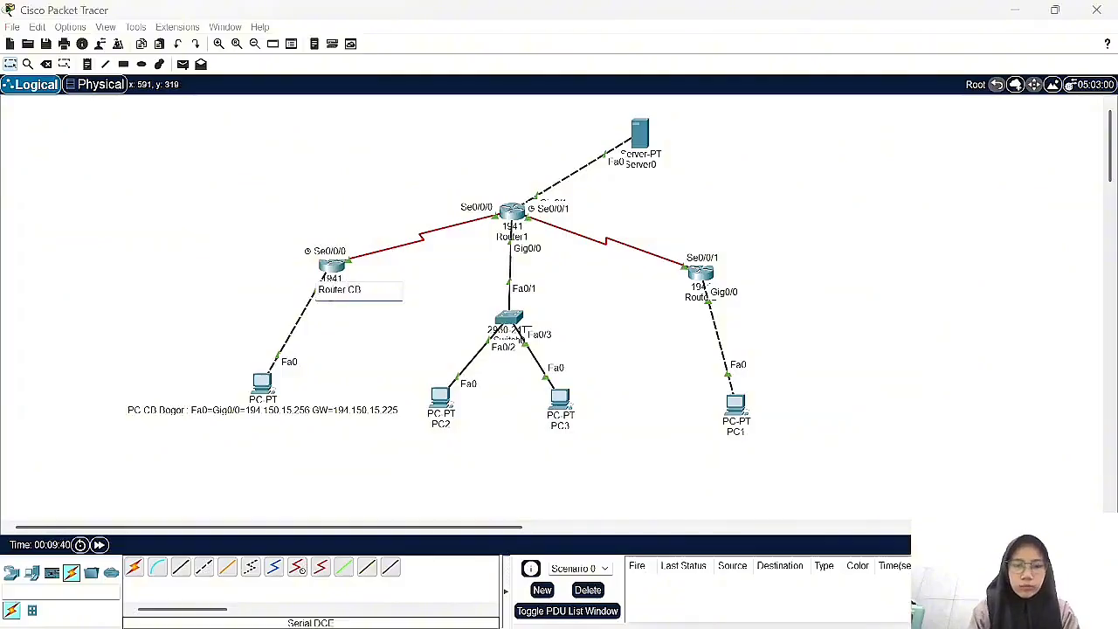
key("Right")
key("Right")
key("Right")
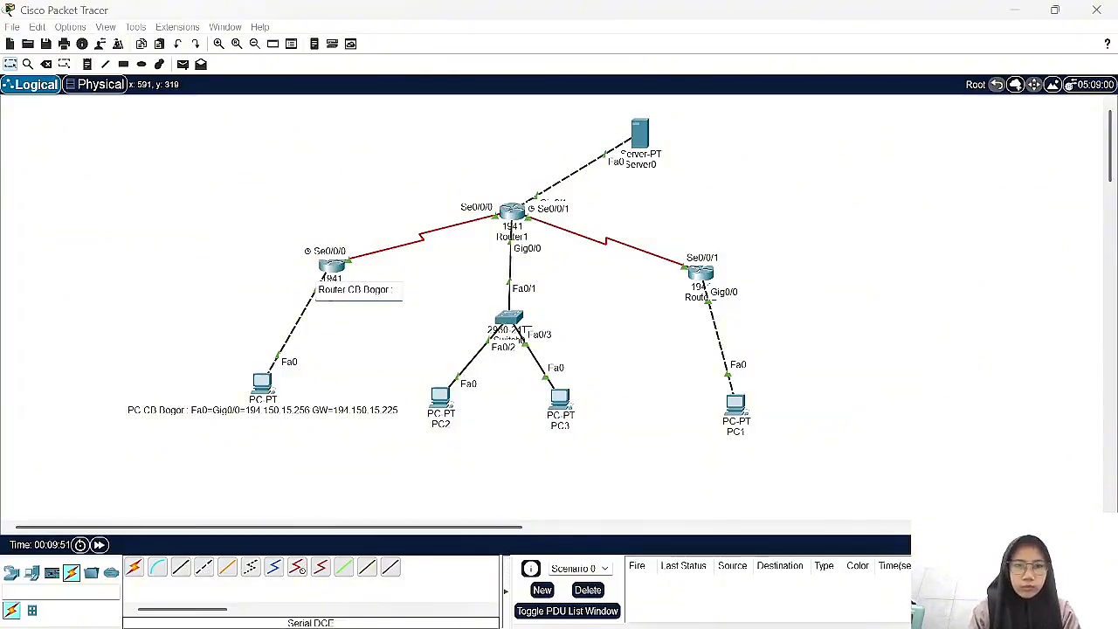
key("Return")
type("Gig0/0=194")
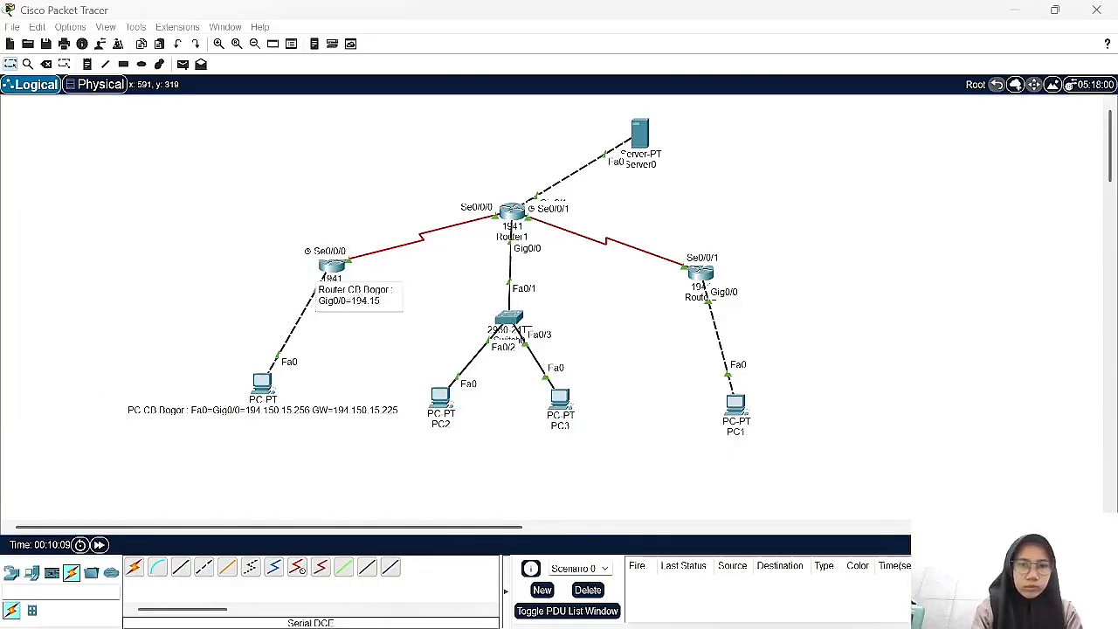
type(".")
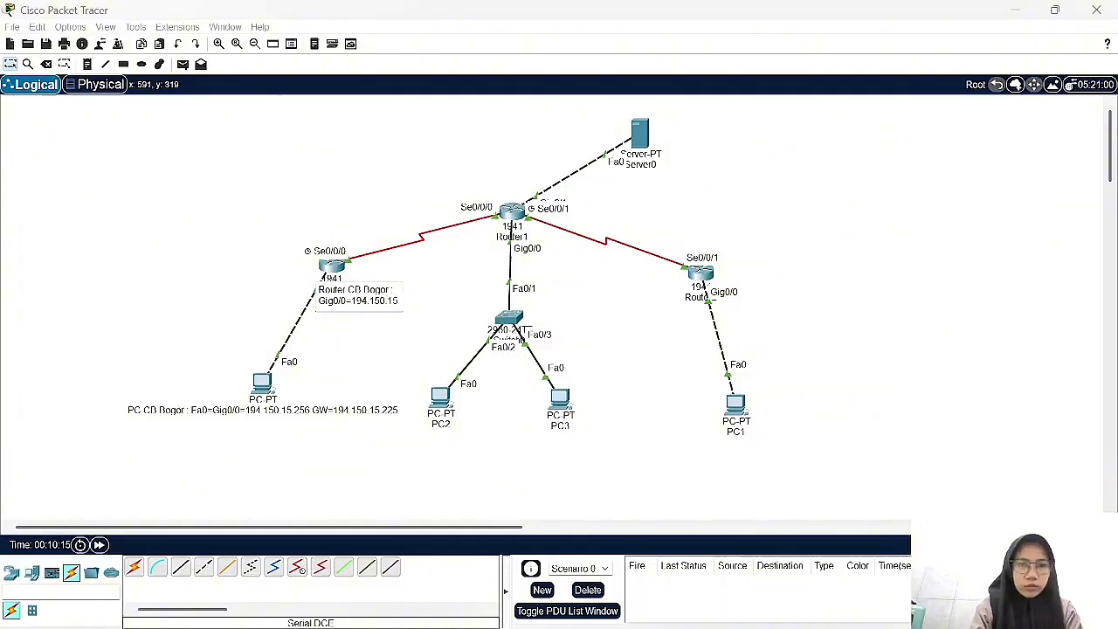
type("15")
key("Return")
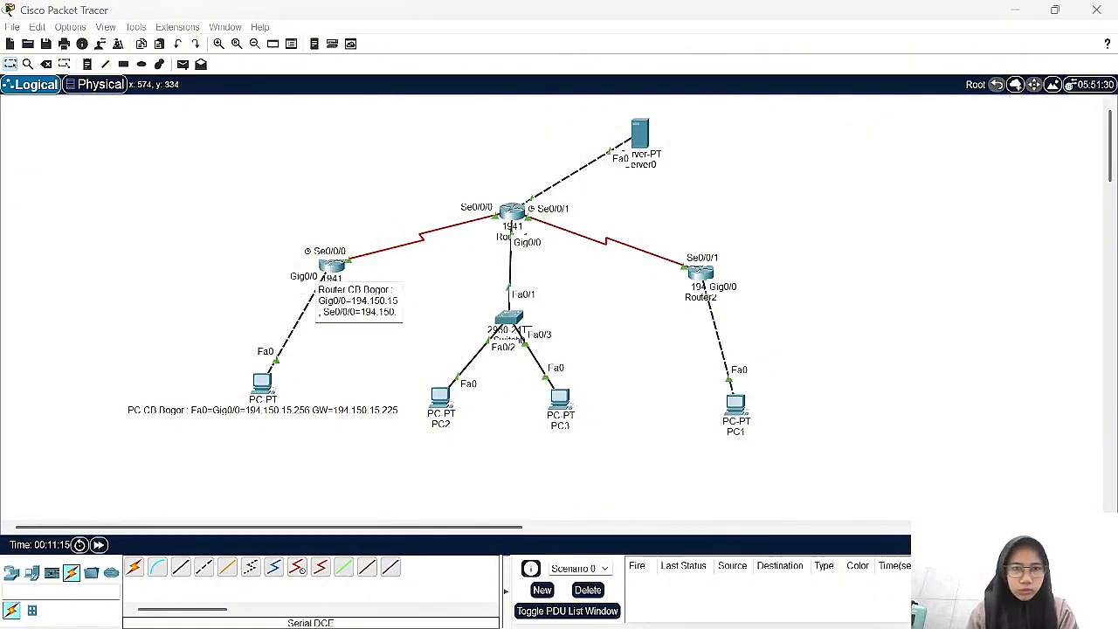
type("250")
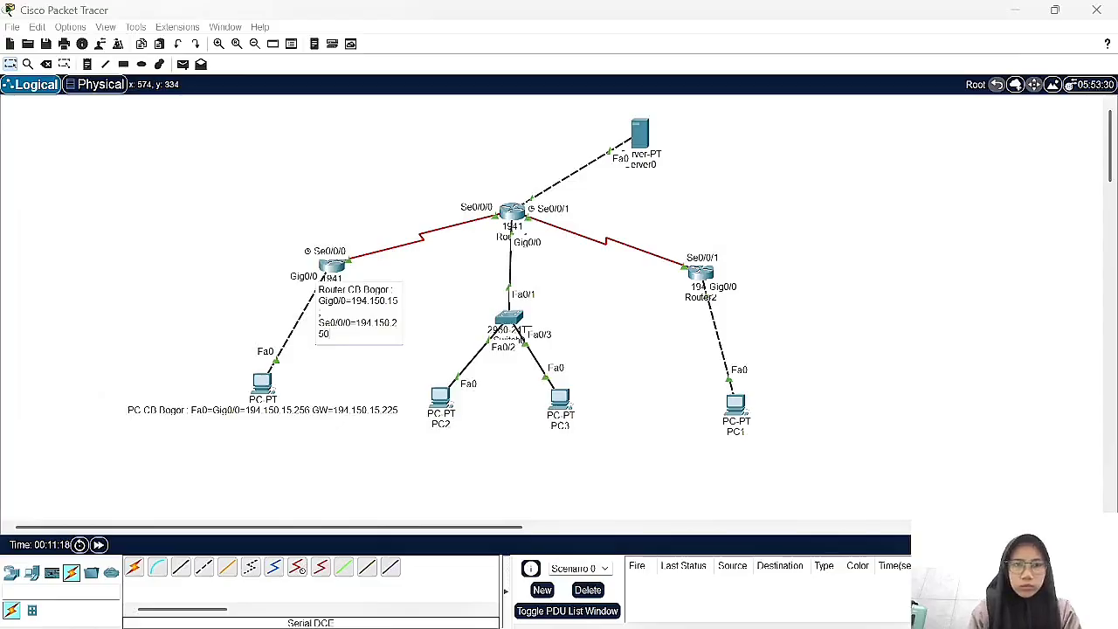
left_click(392, 322)
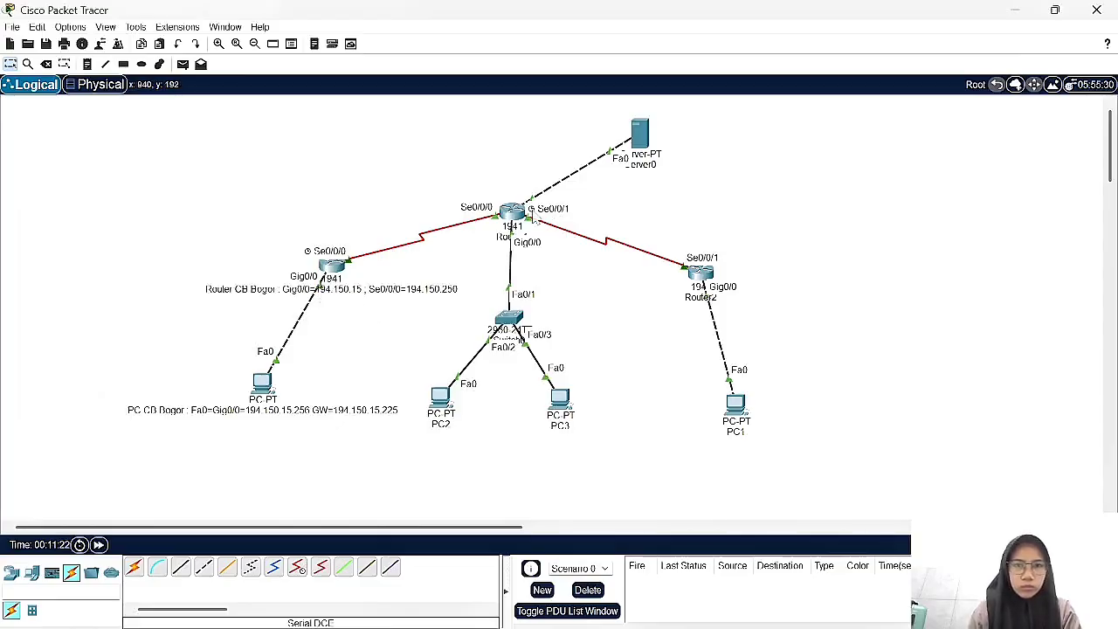
- Relabel Router1 as "Router Pusat : Gig0/0=194.150.15.1 ; Gig0/1", closing its configuration window opened by mistake
left_click(518, 238)
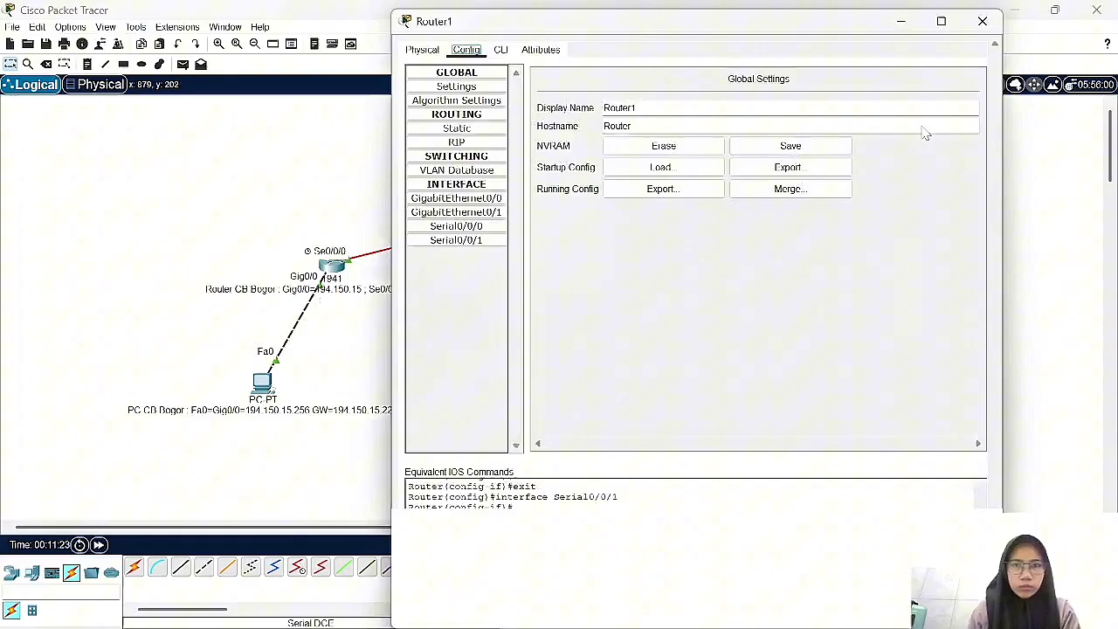
left_click(980, 20)
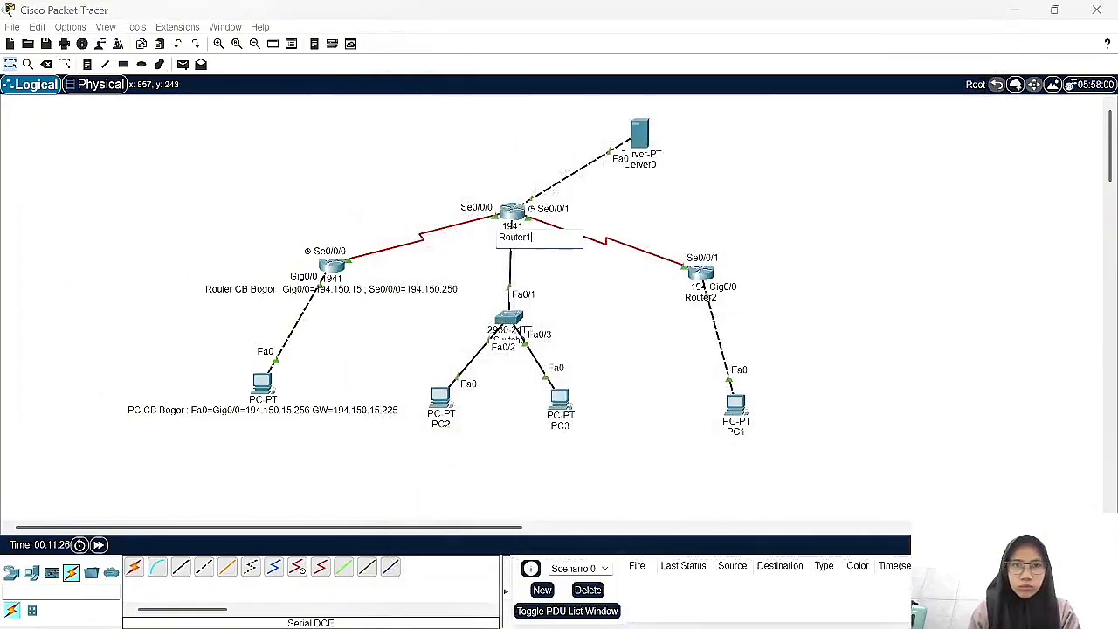
left_click(533, 241)
type(": Gig0")
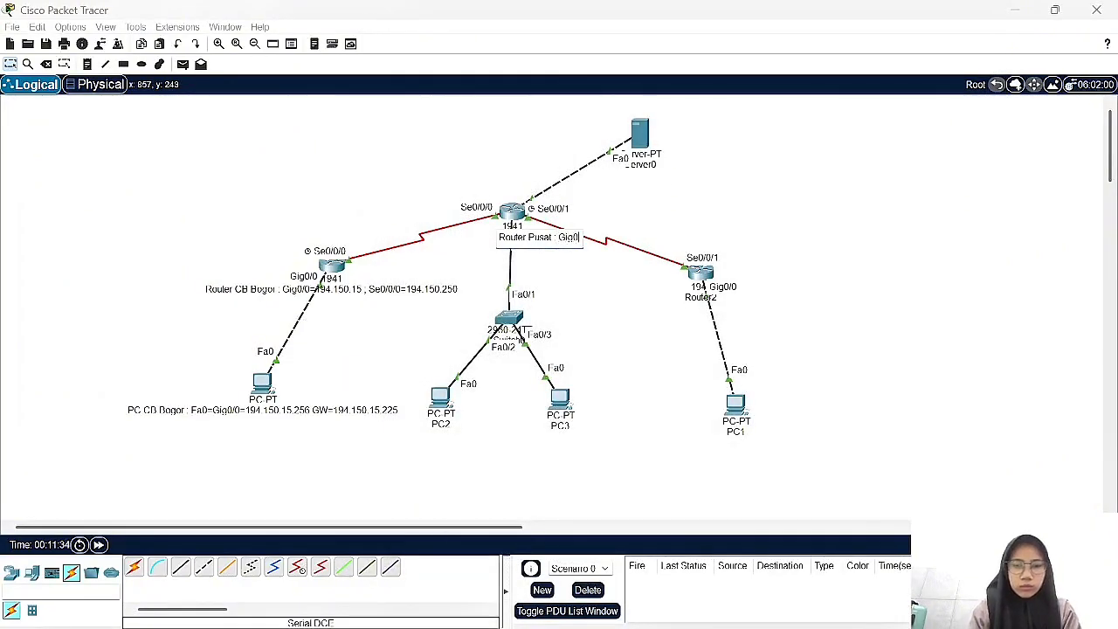
type("/0=194.")
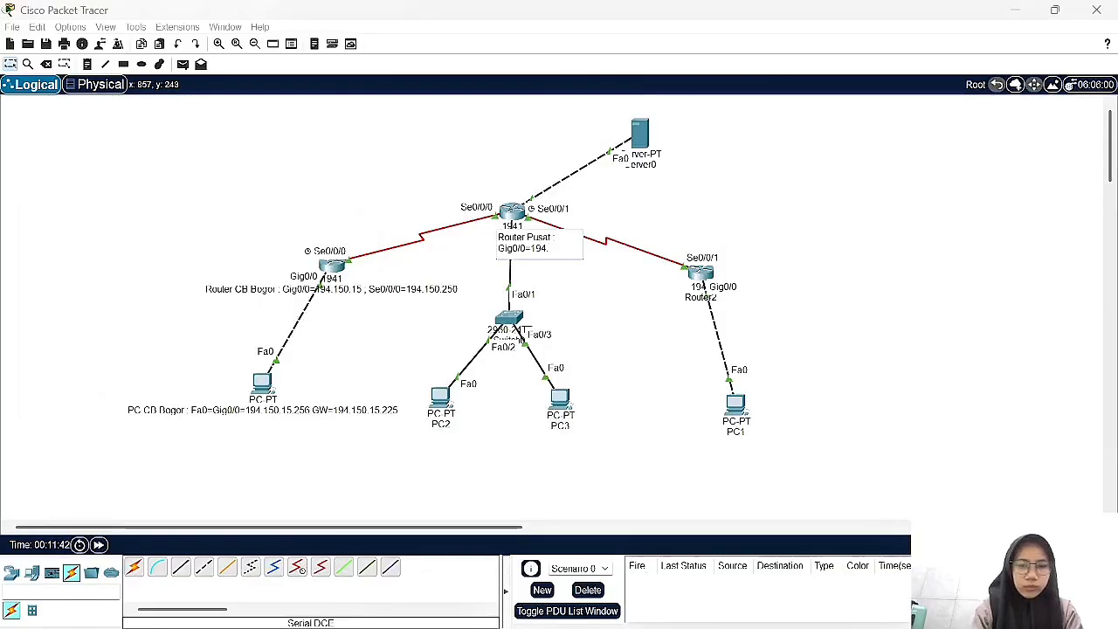
type("150.15.1 , Gig0/1")
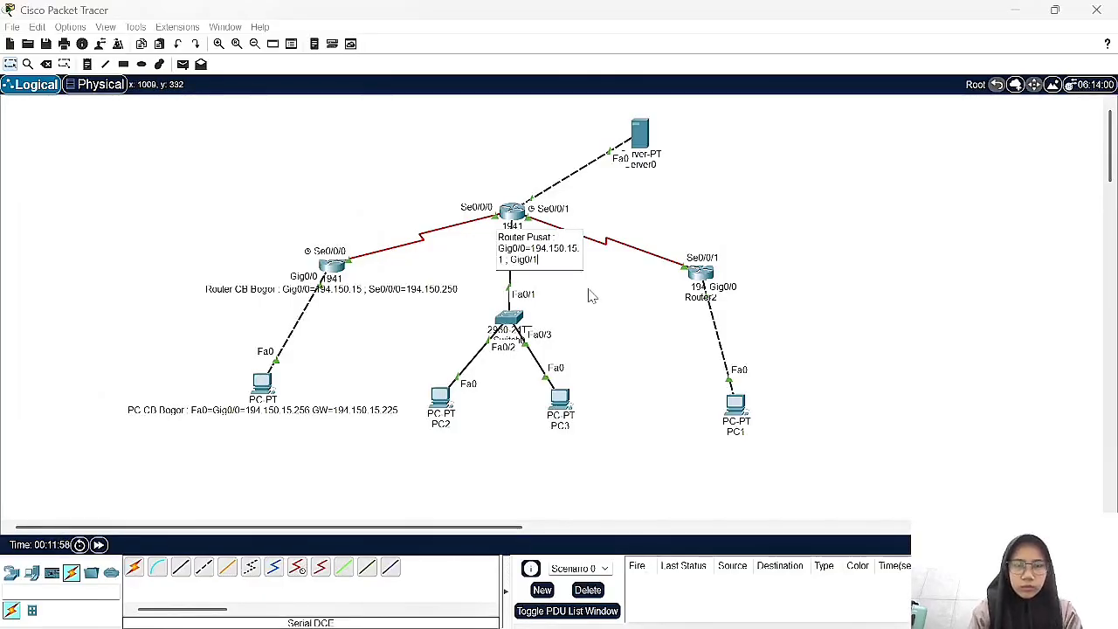
- Move Server0 above and to the left of the central router, and shift Router2 further right
mouse_move(640, 131)
left_mouse_down()
mouse_move(598, 131)
mouse_move(578, 112)
mouse_move(622, 120)
left_mouse_up()
left_click_drag(702, 272, 758, 273)
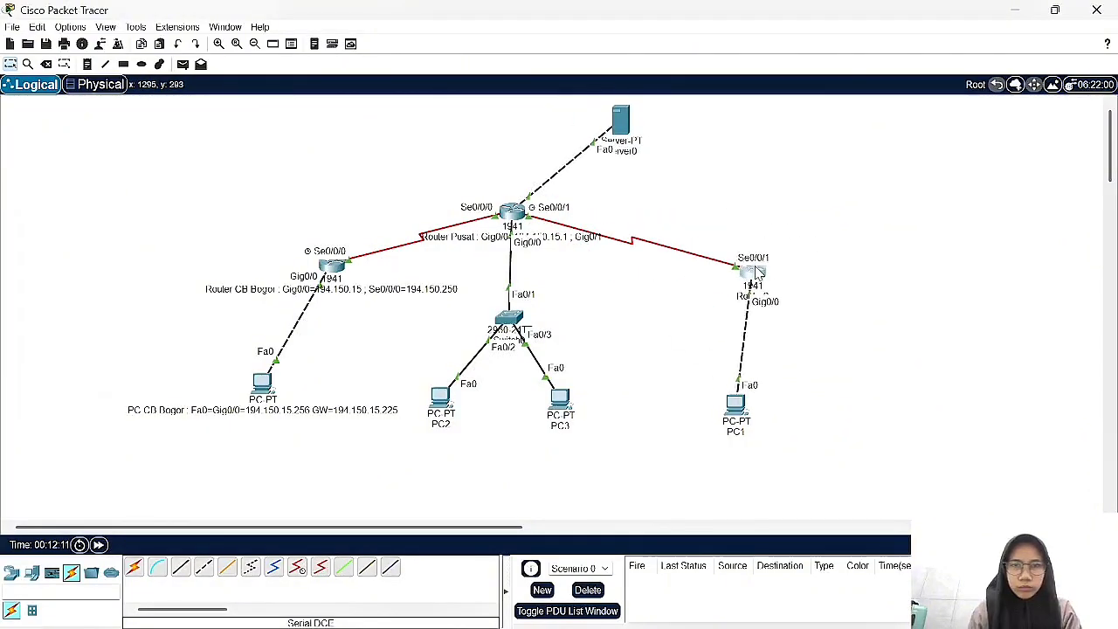
left_click_drag(620, 121, 451, 122)
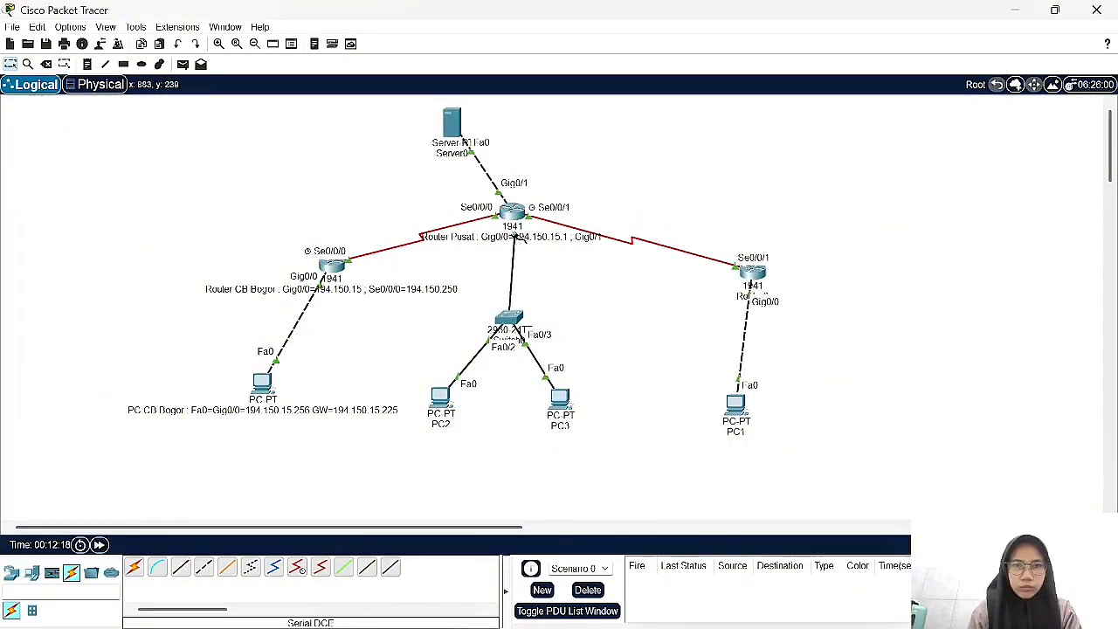
- Extend the Router Pusat label with the start of the Gig0/1 address, 194.150.15., and consult the subnet table in the Word project document
double_click(527, 238)
type("194.150.15")
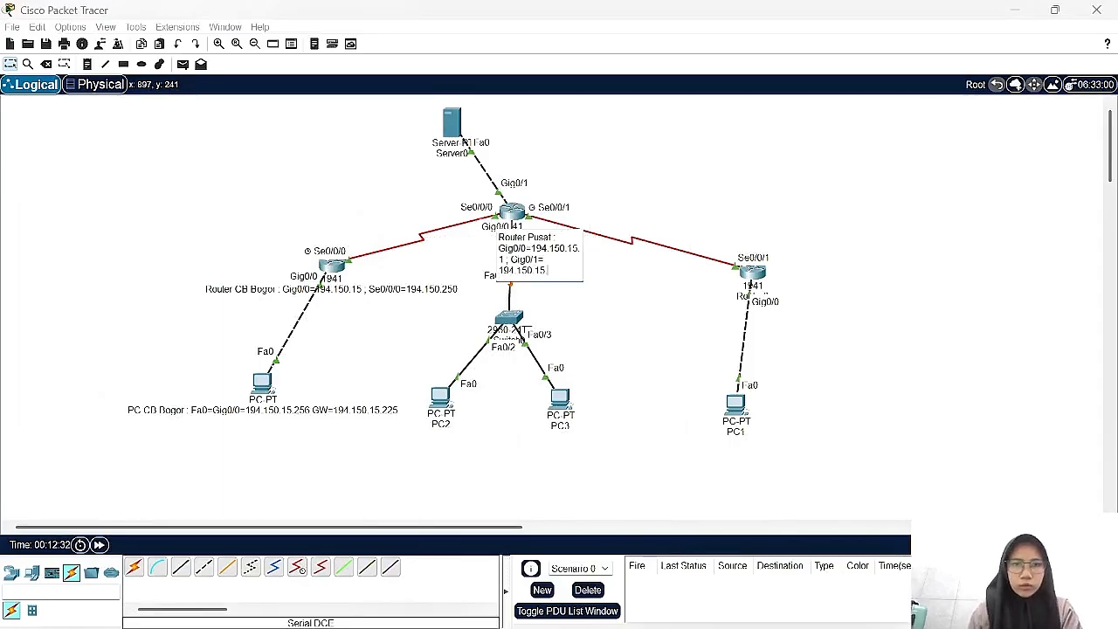
left_click(706, 610)
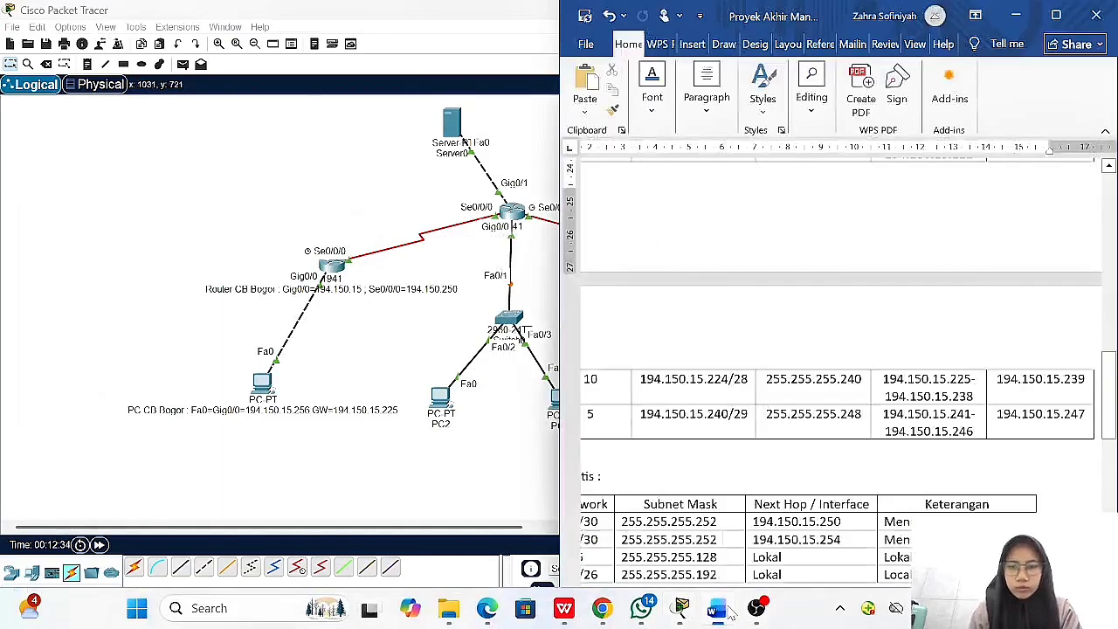
scroll(756, 464, "down", 4)
scroll(756, 464, "up", 3)
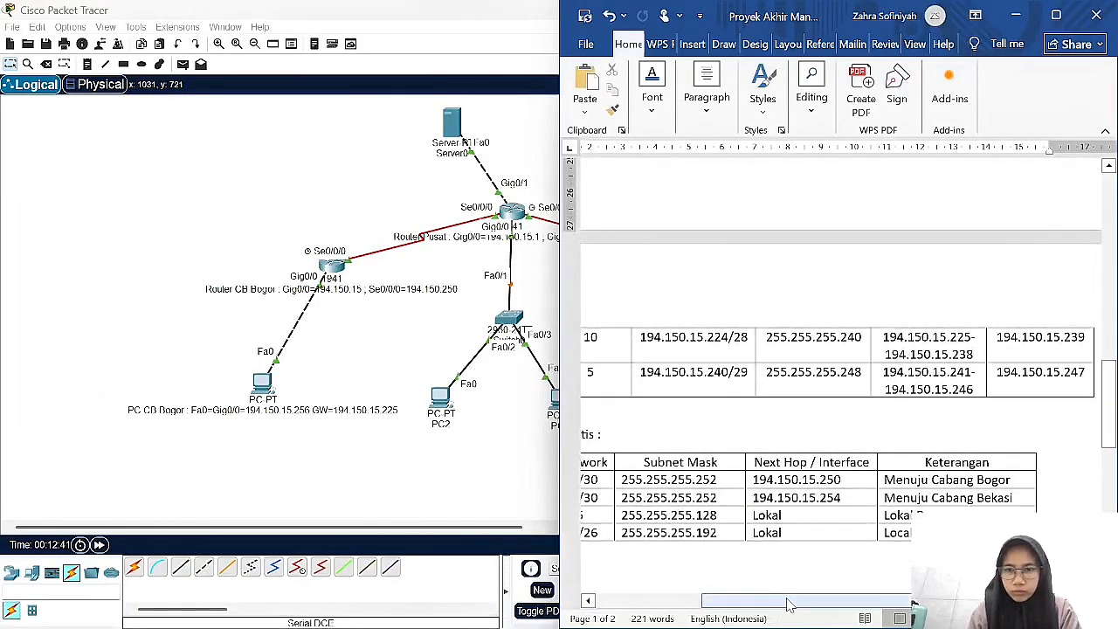
left_click_drag(788, 601, 742, 601)
- Return to Packet Tracer, complete the Router Pusat label's Gig0/1 address as 194.150.15.241, and remove the duplicate address fragment after it
left_click(529, 265)
double_click(531, 238)
left_click(534, 240)
double_click(519, 238)
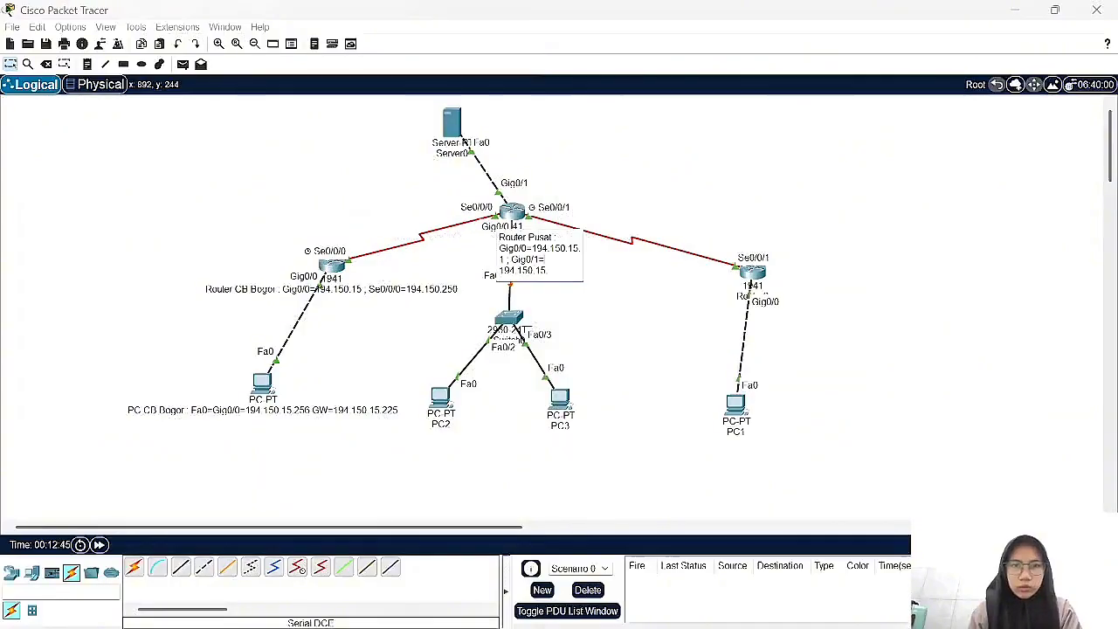
type("50.15.241 194.150.15.")
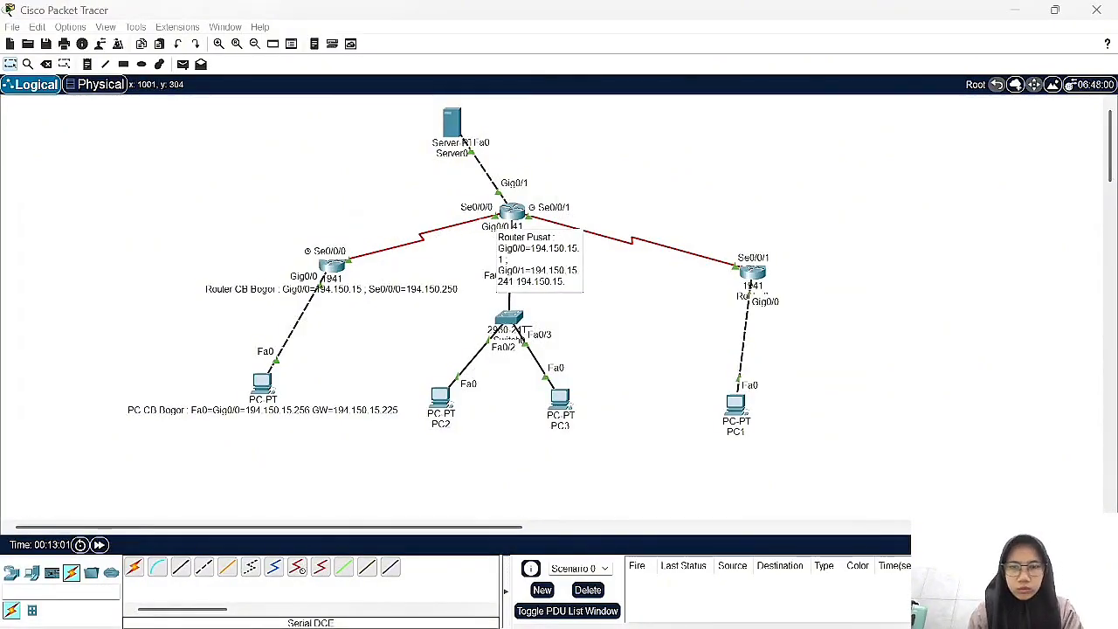
key("Delete")
key("Delete")
key("Delete")
key("Delete")
key("Delete")
key("Delete")
key("Delete")
key("Delete")
key("Delete")
key("Delete")
key("Delete")
key("Delete")
- Append "; Se0/0/0=194.150.15.249 ; Se0/0/1=194.150.15.253" to the Router Pusat label
type("; Se0/0/")
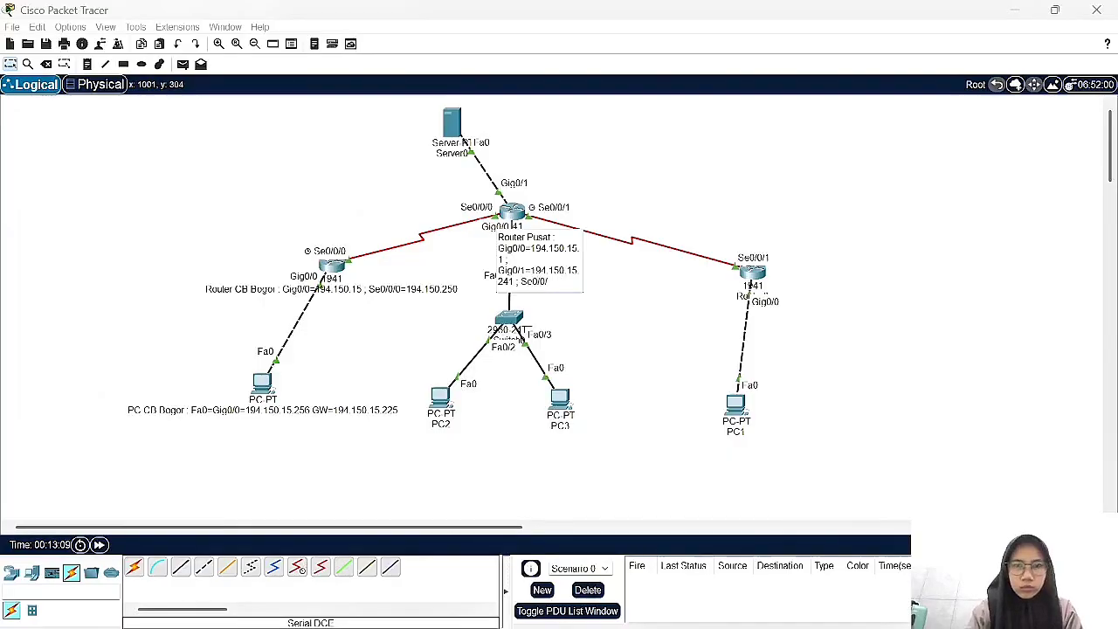
type("0=194.150.15")
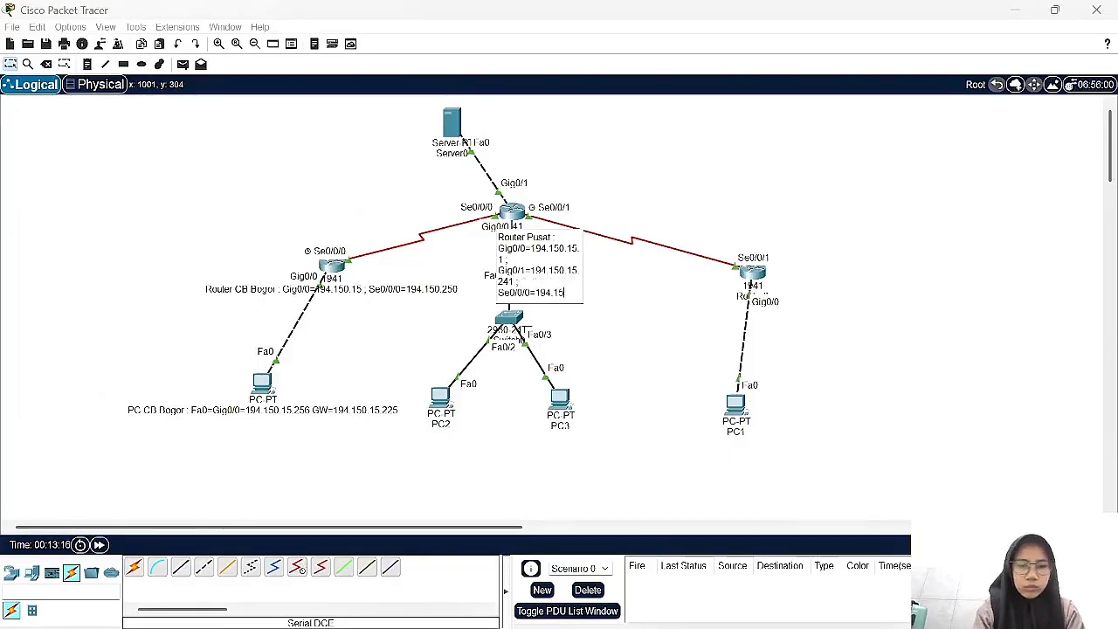
type(".240")
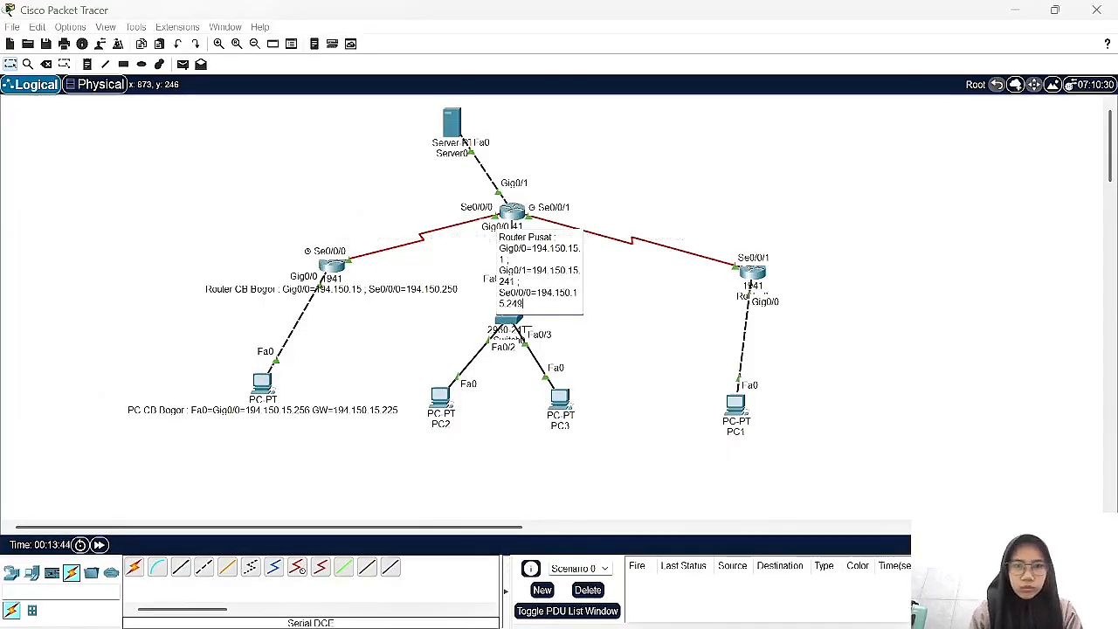
type(" ; Se0/0/1=")
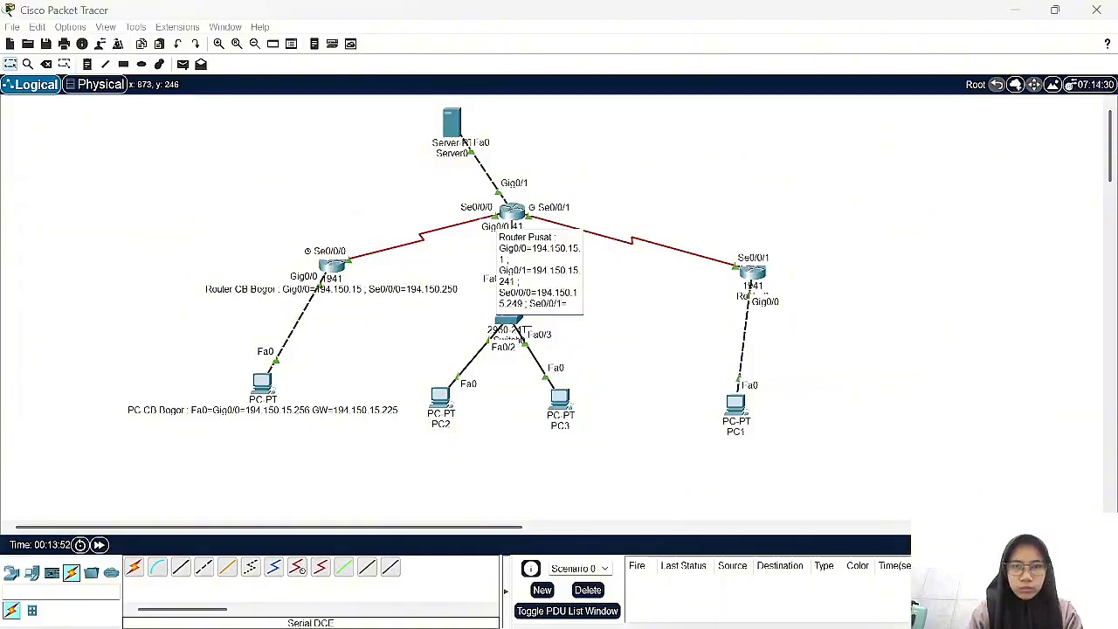
type("194.150.15.")
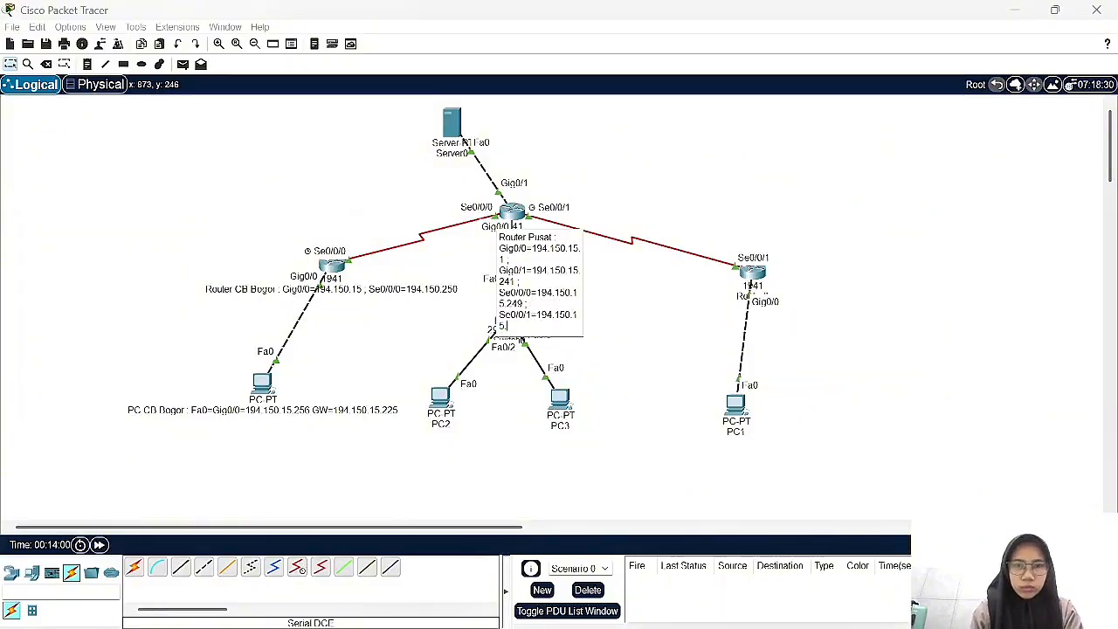
type("253")
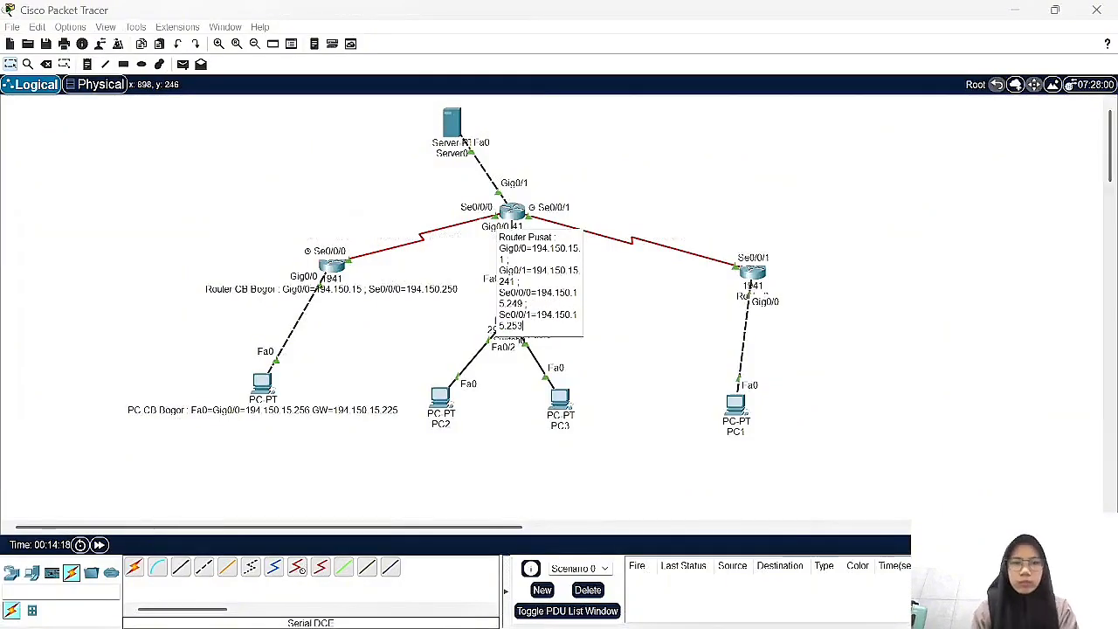
left_click(597, 328)
- Relabel Router2 as "Router CB Bekasi : Gig0/0=194.150.15.", leaving the last octet of the address open
left_click(740, 305)
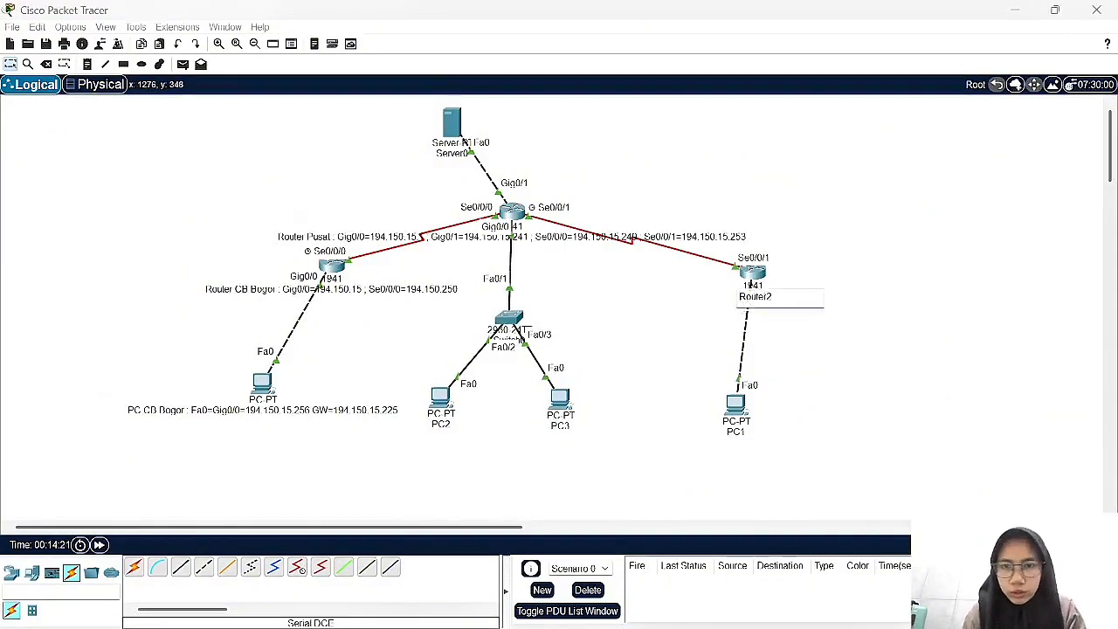
type("Bekasi")
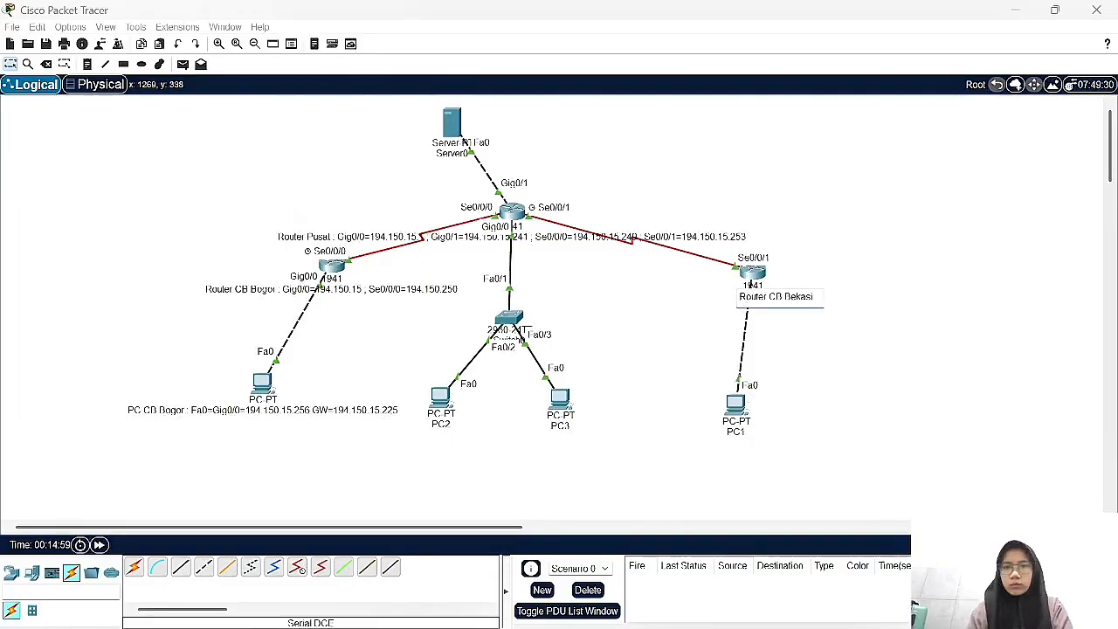
type(" : Gig0/0=")
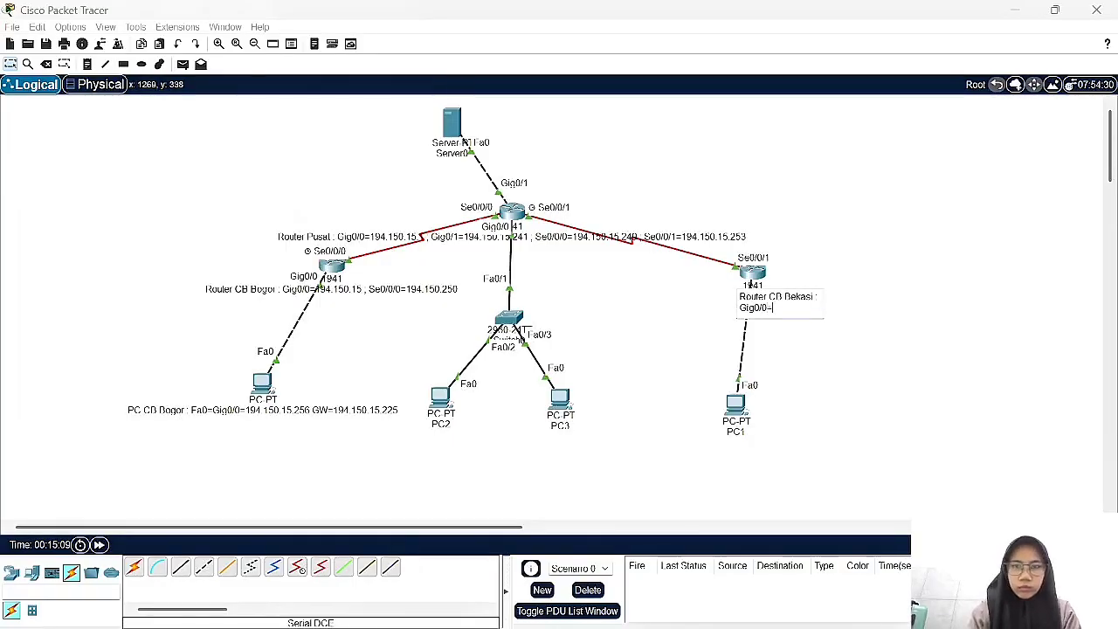
type("194.150.15.")
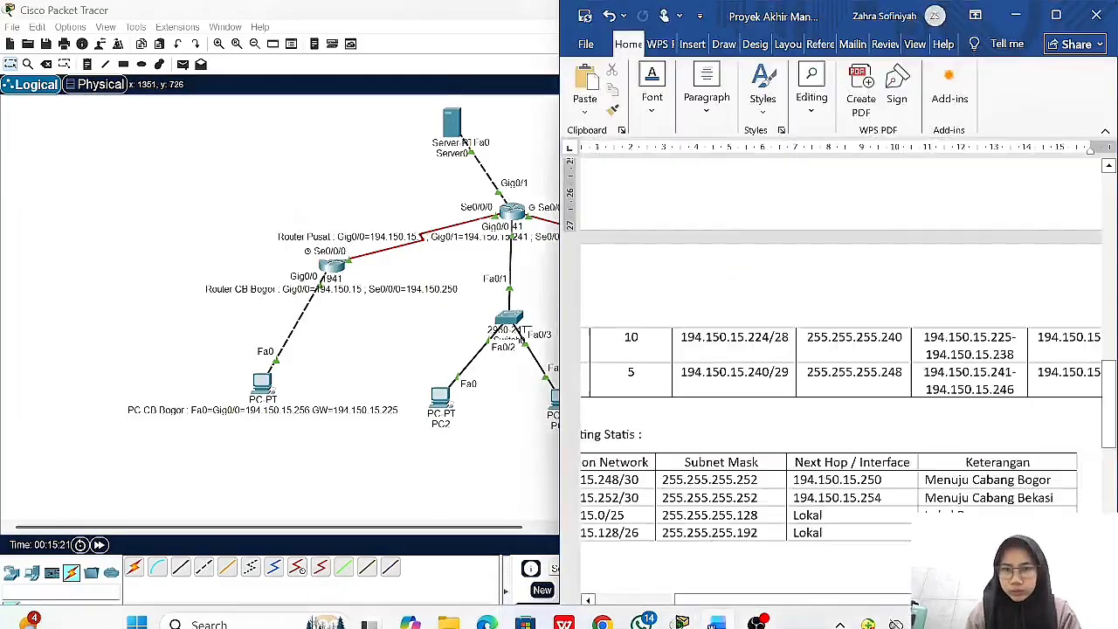
- Consult the Word document's addressing tables and complete the Router CB Bekasi label in Packet Tracer with Gig0/0=194.150.15.252 and Se0/0/1=194.150.15.254
scroll(838, 393, "up", 5)
scroll(838, 393, "down", 5)
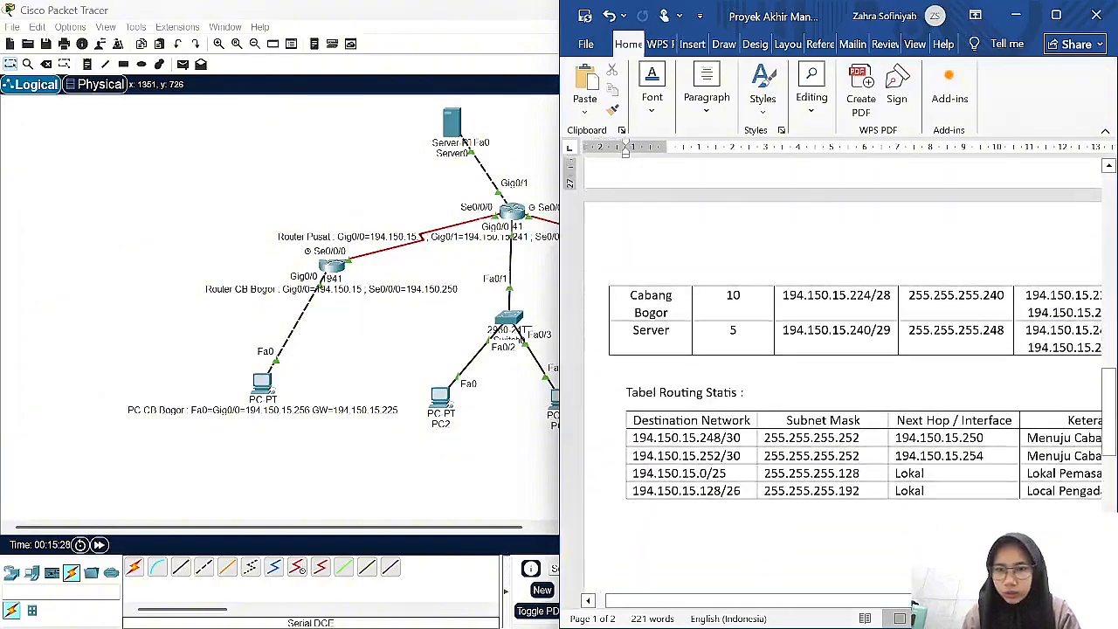
scroll(786, 437, "right", 1)
scroll(786, 437, "left", 1)
key("alt+Tab")
left_click(783, 301)
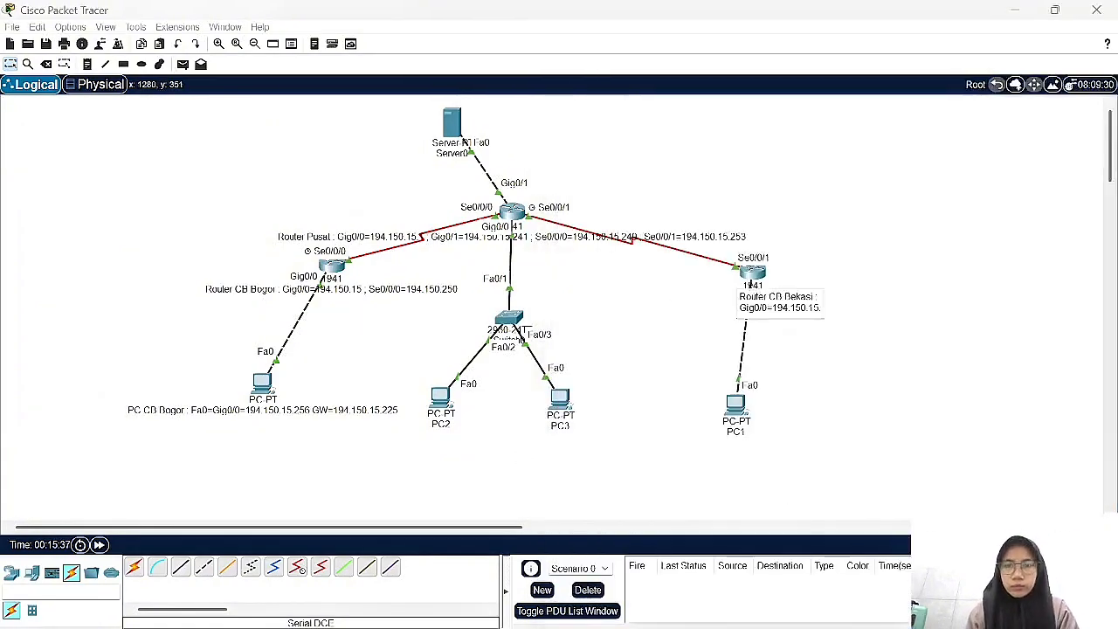
type(".252 , S")
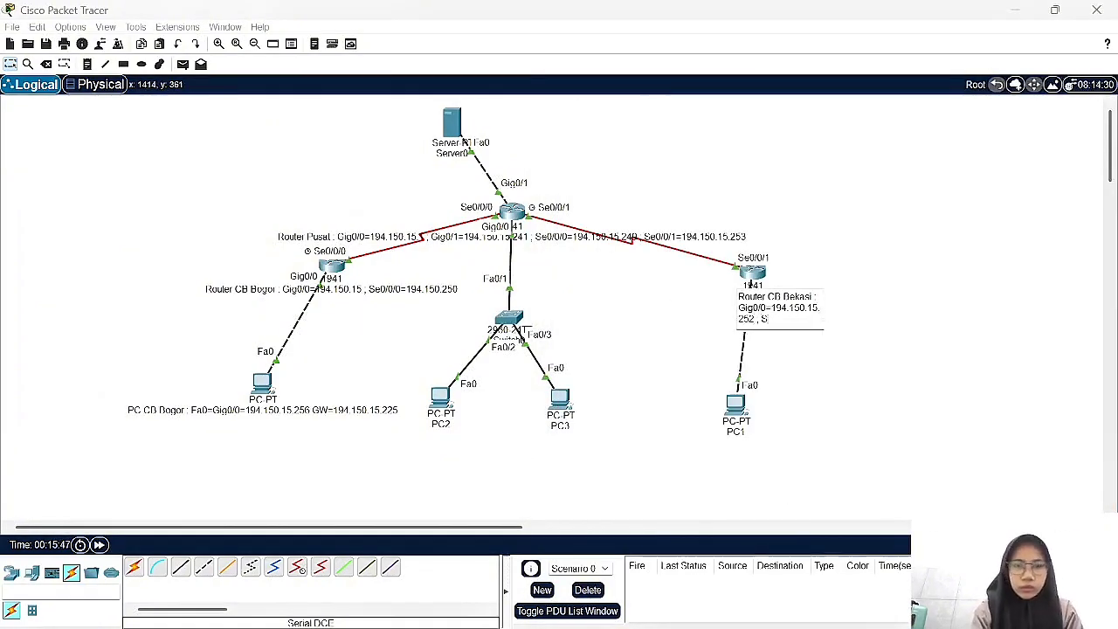
type("e0/0/1=")
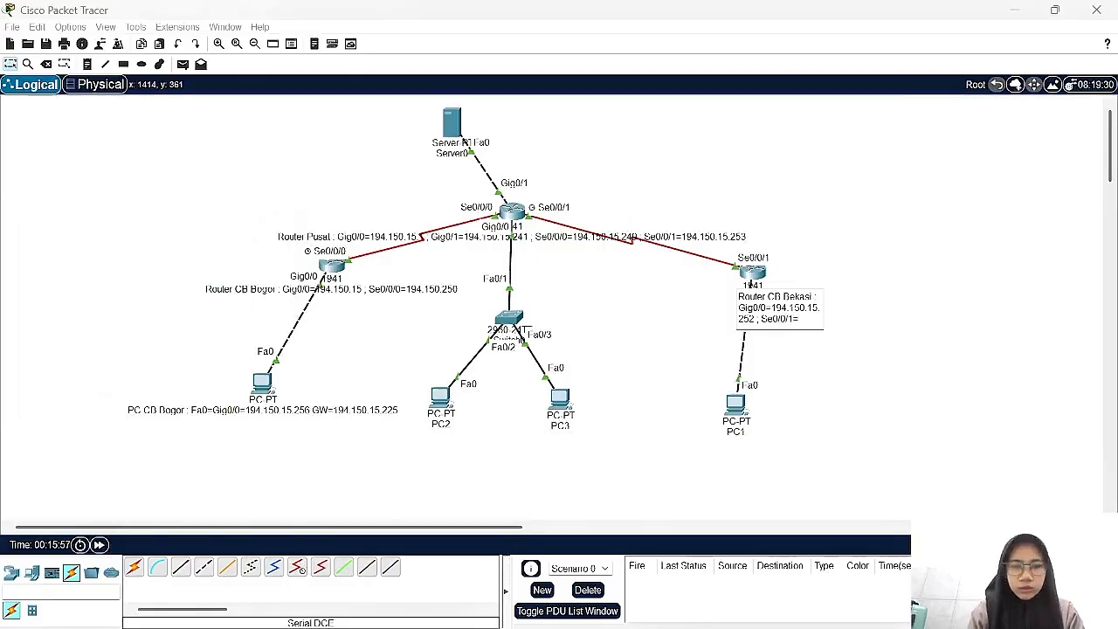
type("194.150.15.254")
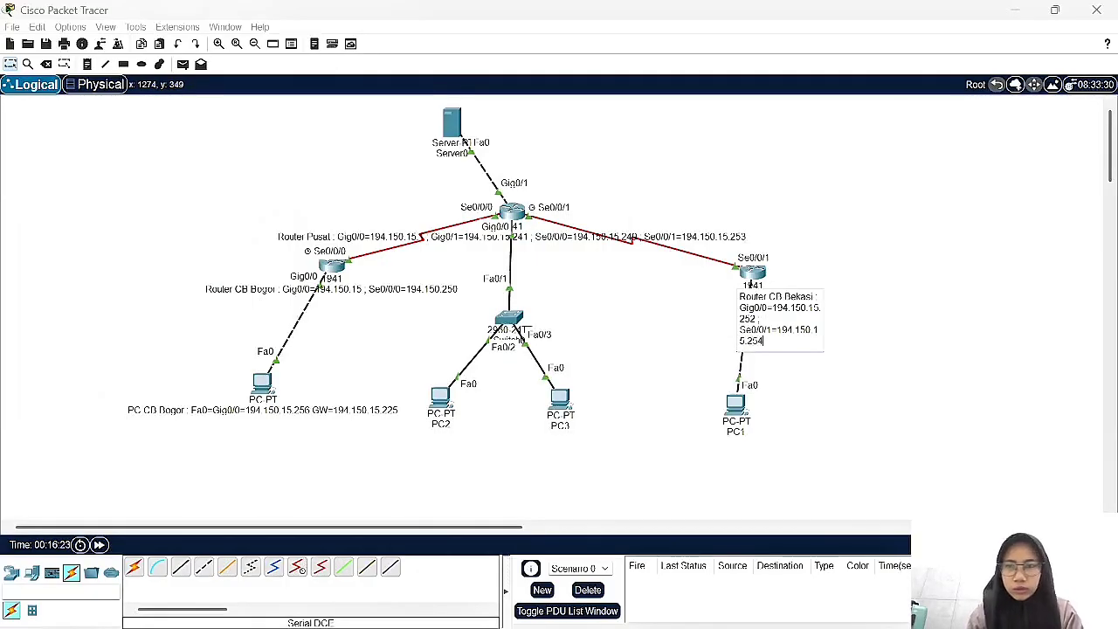
left_click(791, 428)
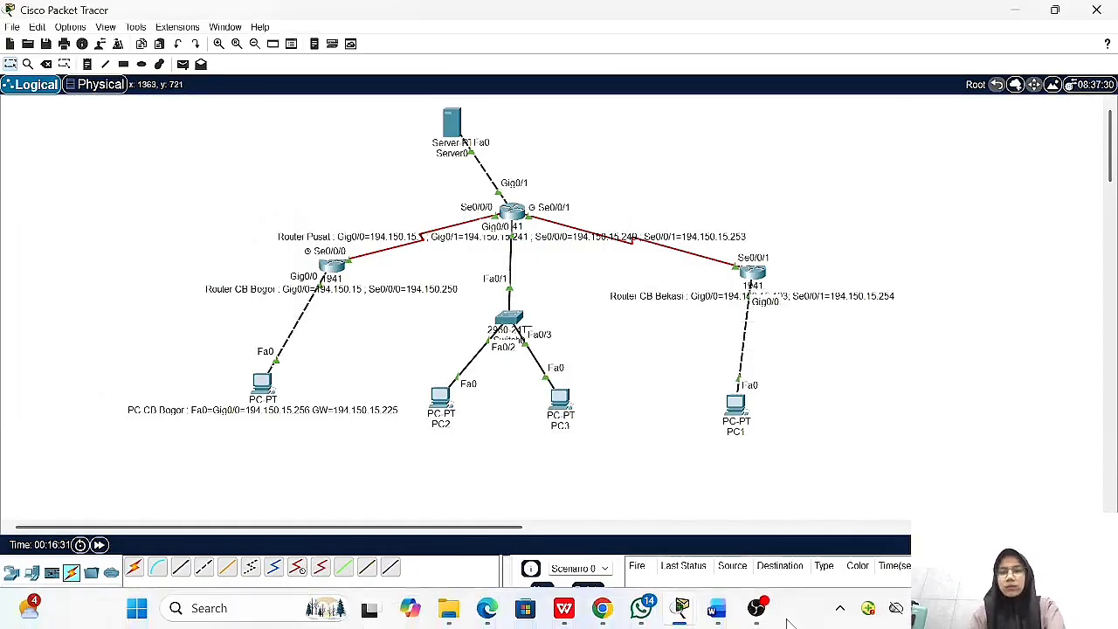
- Consult the Word document's addressing table and correct the PC CB Bogor label's address in Packet Tracer to 194.150.15.226
left_click(718, 608)
scroll(786, 401, "up", 3)
left_click(522, 333)
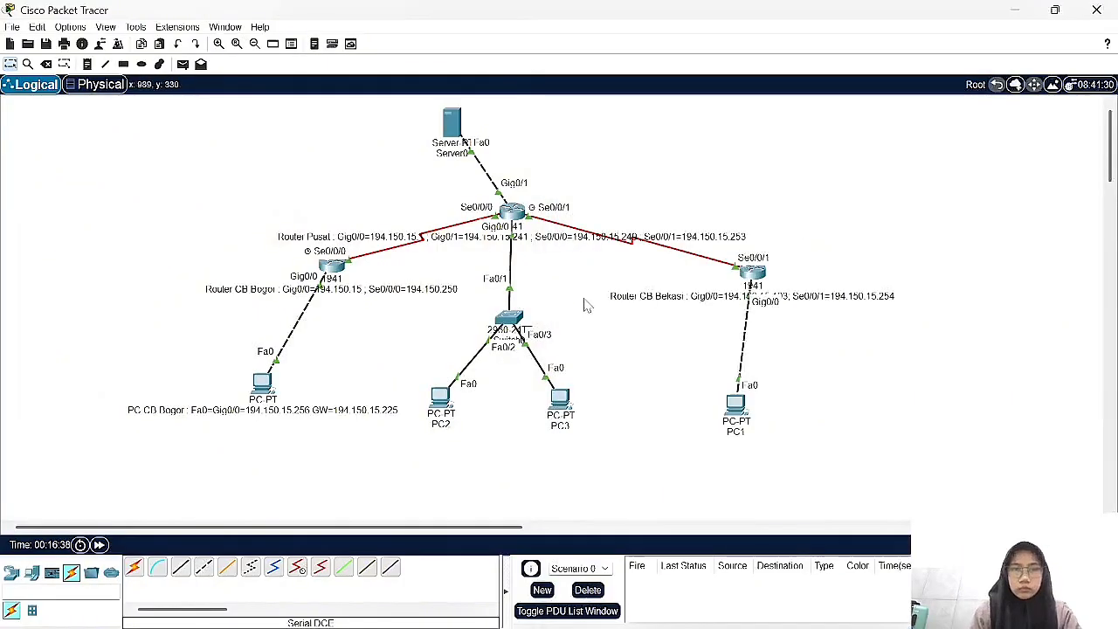
left_click(721, 609)
mouse_move(807, 600)
left_mouse_down()
mouse_move(921, 601)
mouse_move(808, 600)
left_mouse_up()
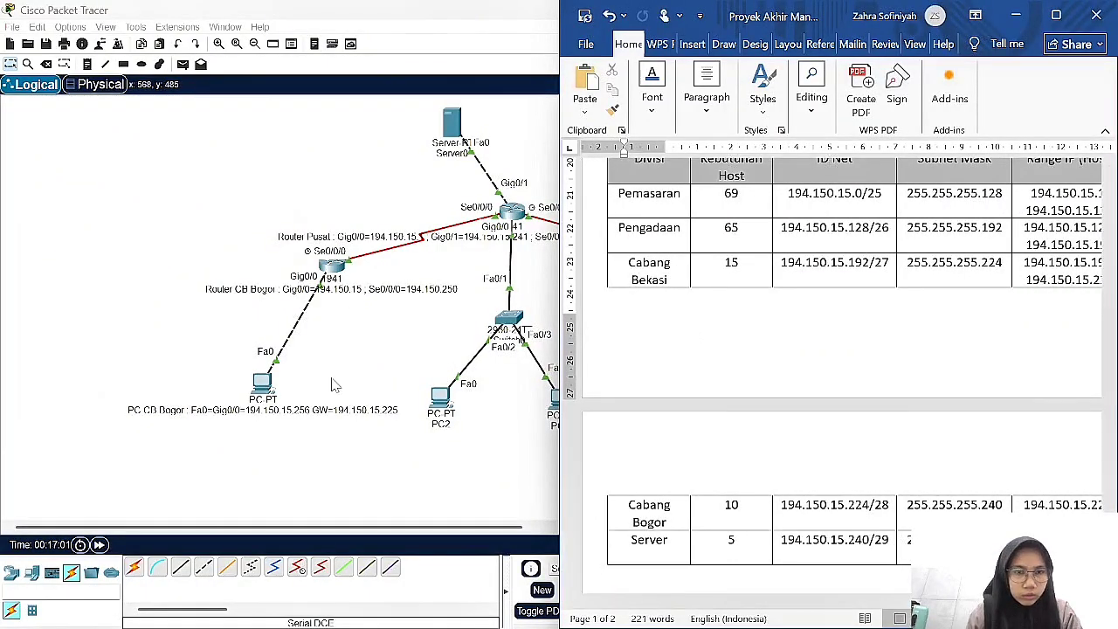
left_click_drag(884, 601, 912, 599)
double_click(297, 411)
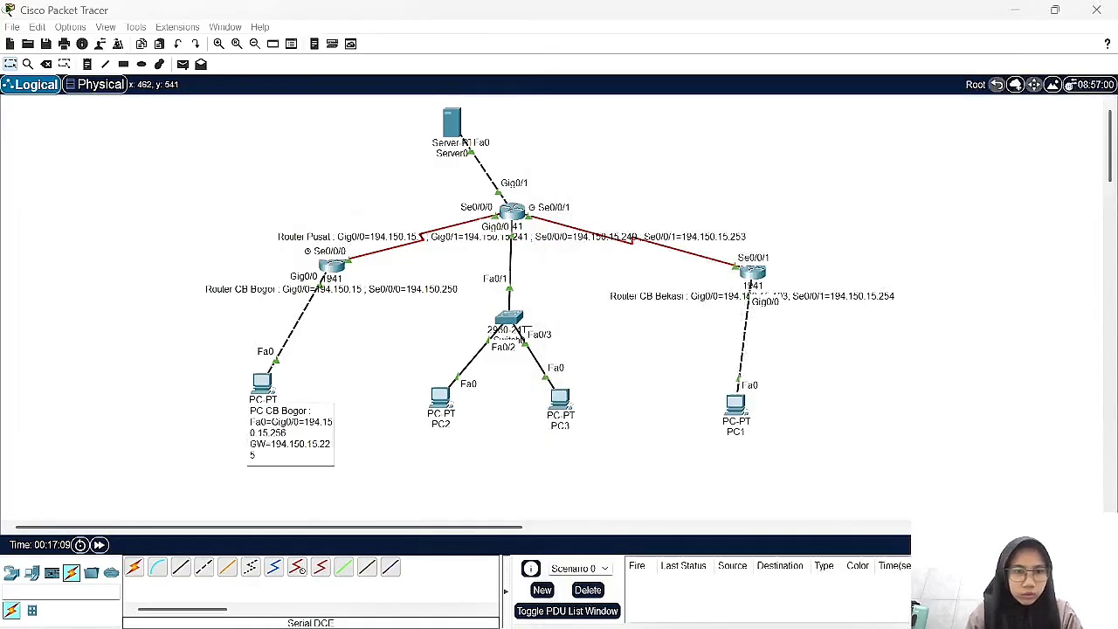
- Complete the Gig0/0 address in the Router CB Bogor label as 194.150.15.225
left_click(363, 289)
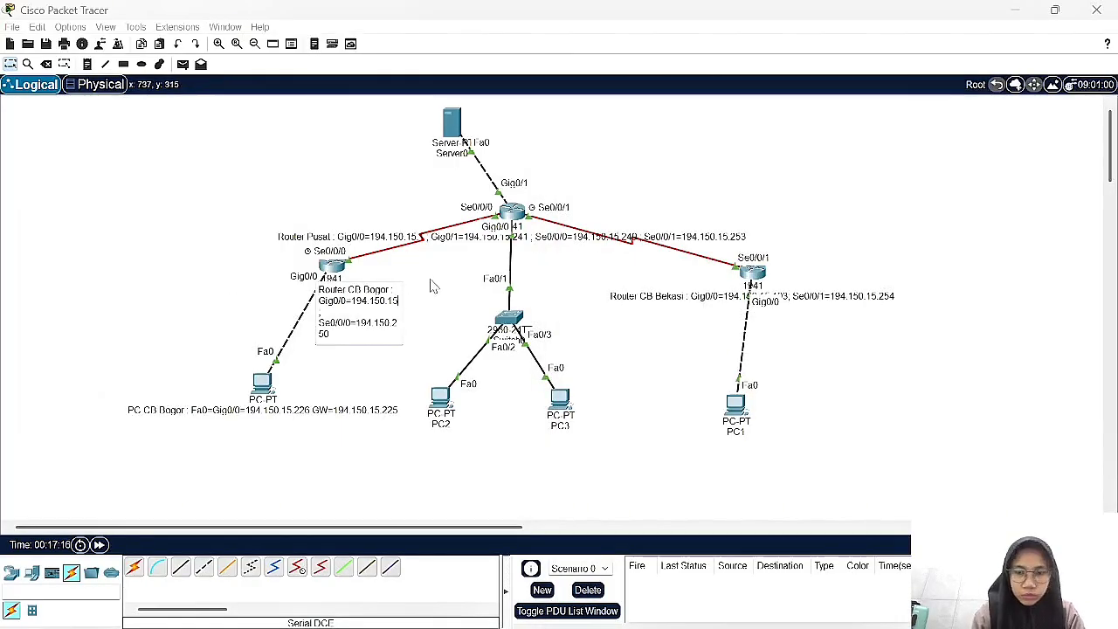
type(".255")
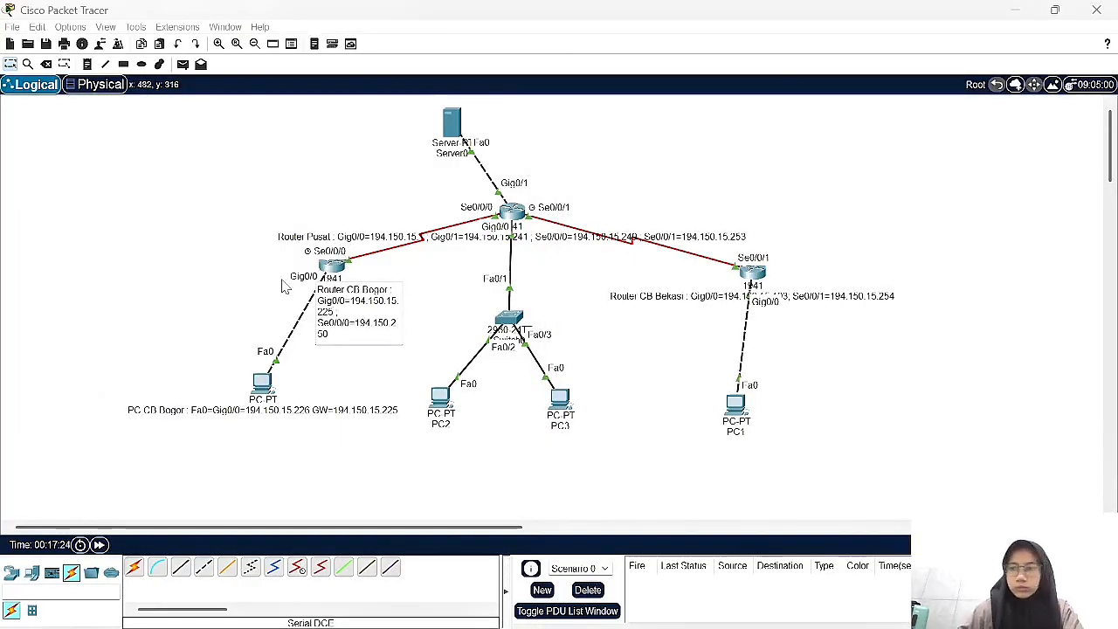
left_click(370, 379)
- Shift PC1 slightly and relabel it "PC CB Bekasi : Fa0=Gig0/0=194.150.15.", leaving the last octet open
left_click_drag(729, 414, 740, 415)
left_click(742, 431)
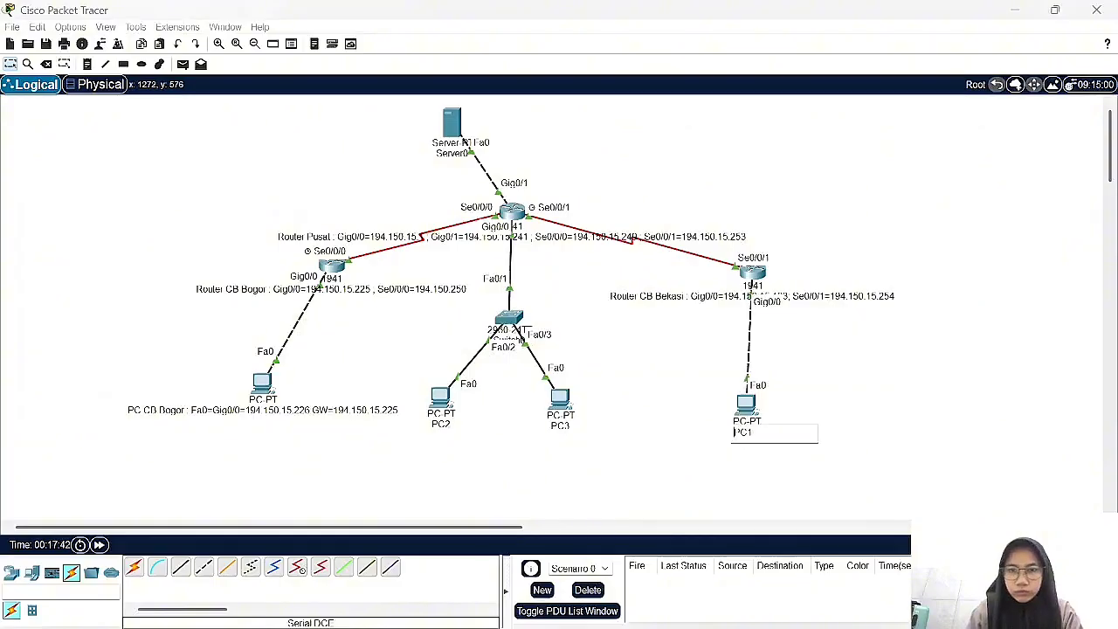
type("PC CB Bekasi : F")
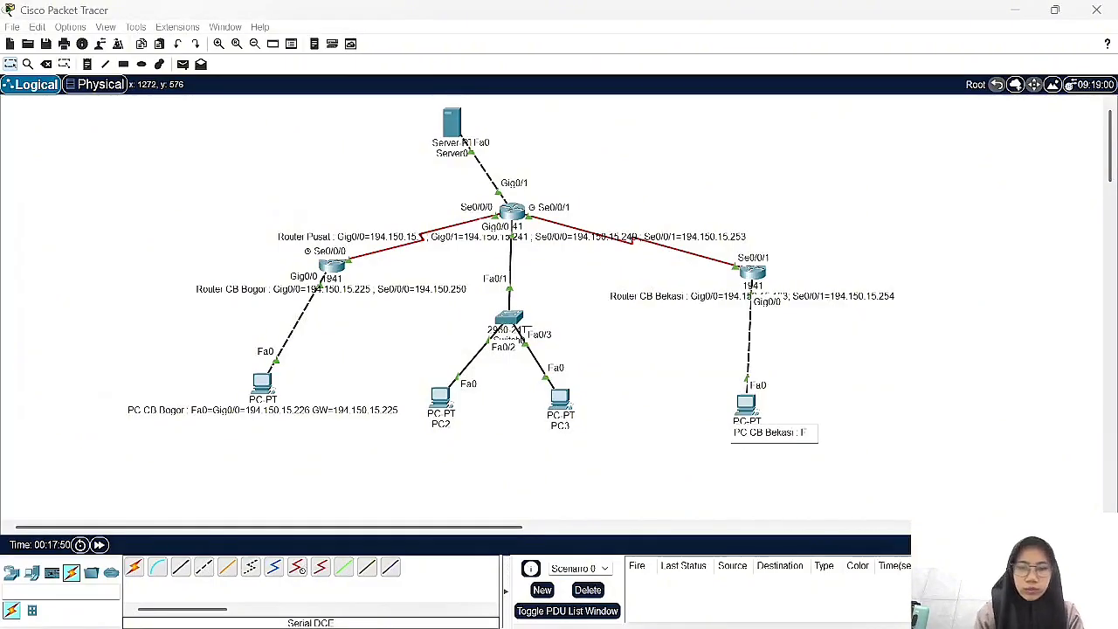
type("a0=Gig0/0=")
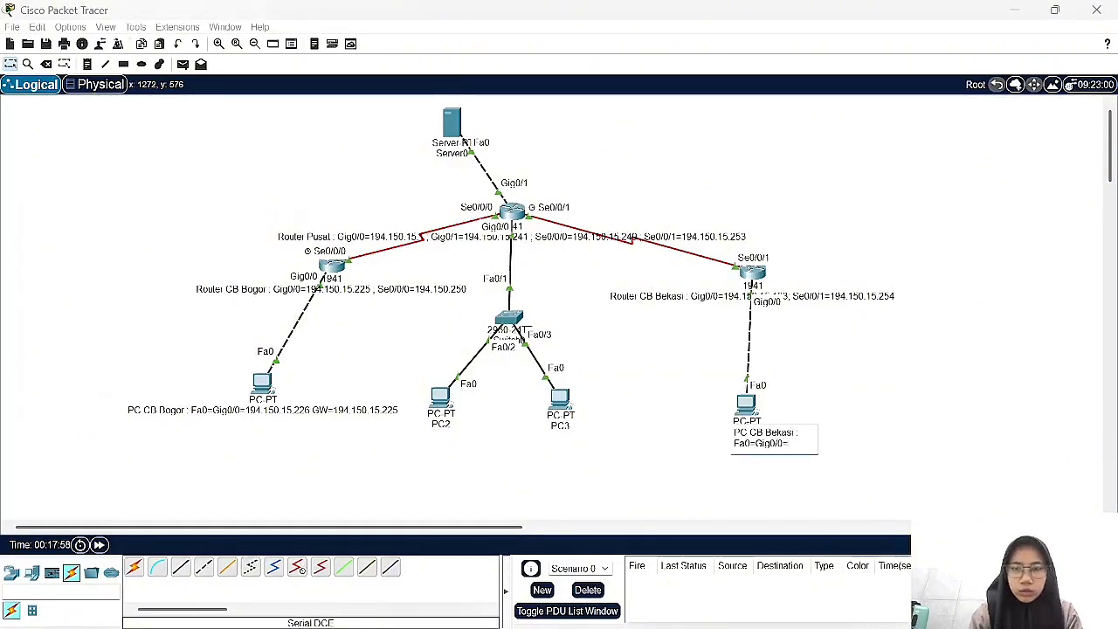
type("194.150.15.")
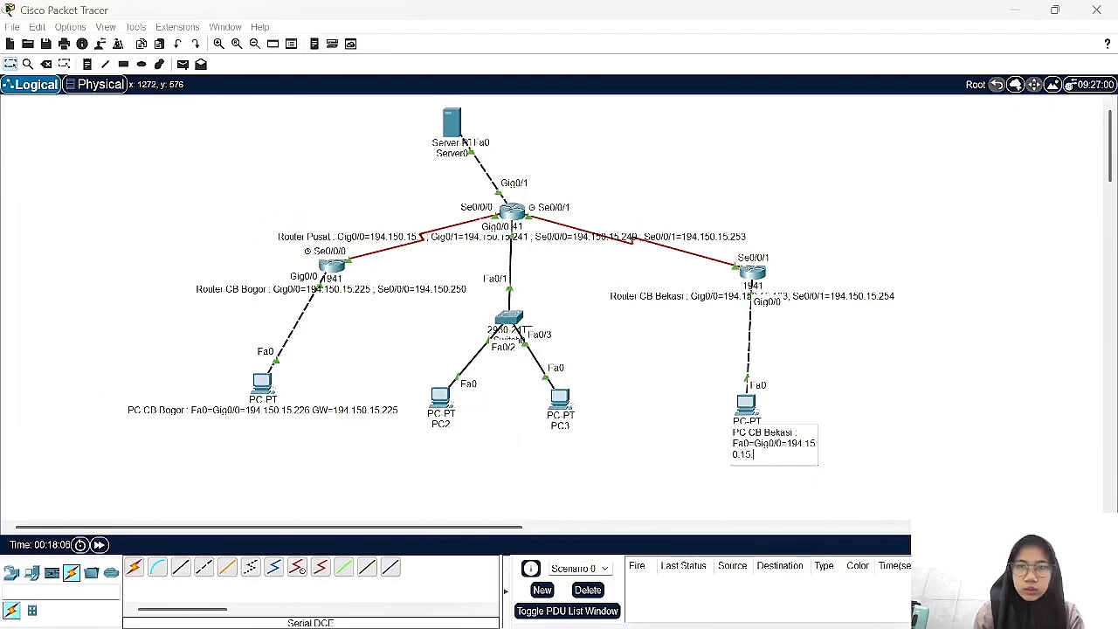
- Using the Word table's host ranges, complete the PC CB Bekasi label with 194.150.15.195 ; GW=194.150.15.193, and move that PC outward from its router
left_click(751, 614)
left_click_drag(793, 601, 836, 600)
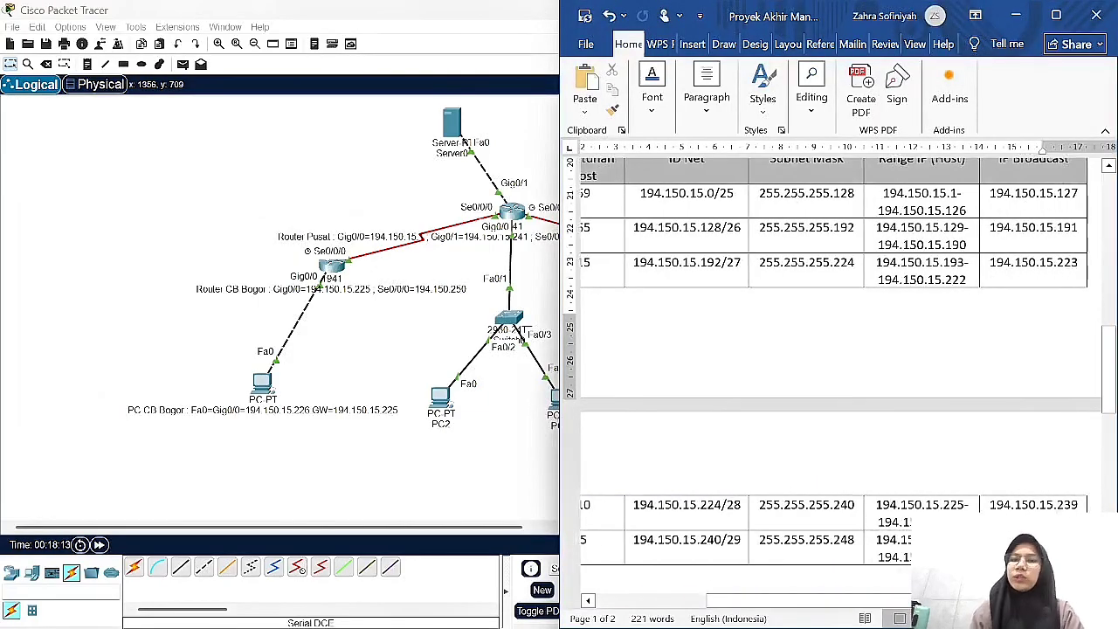
left_click(1015, 15)
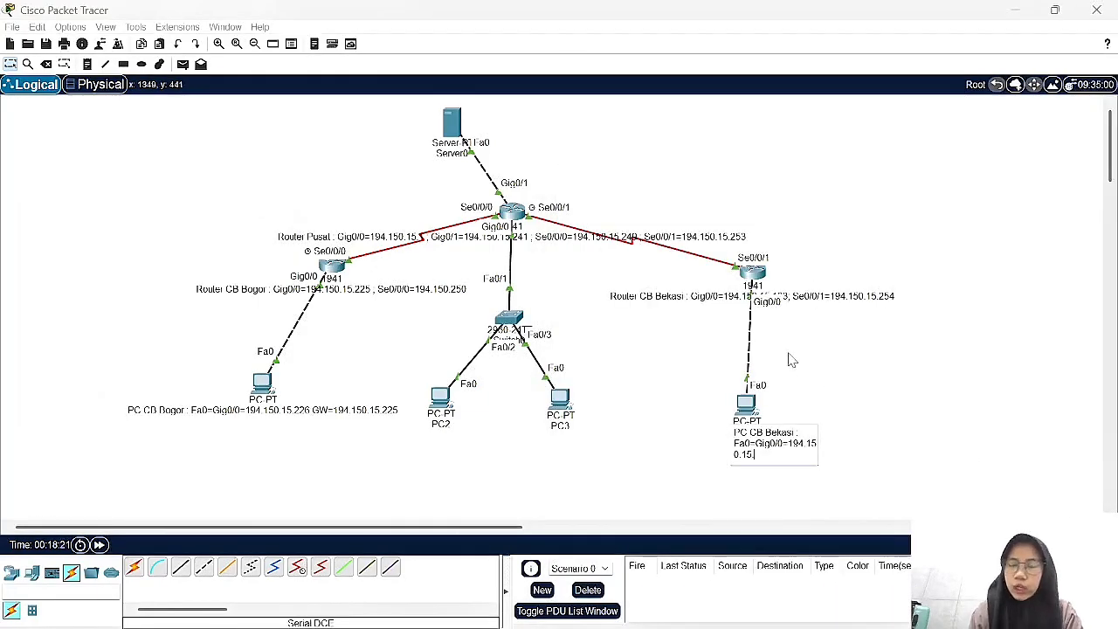
type("GW")
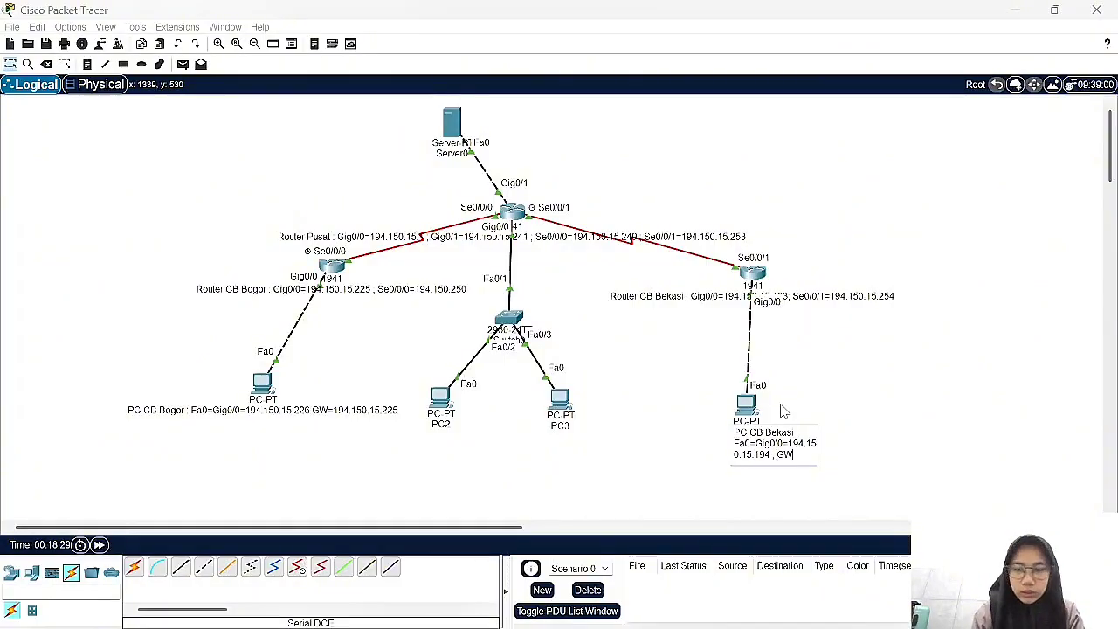
type("=194.")
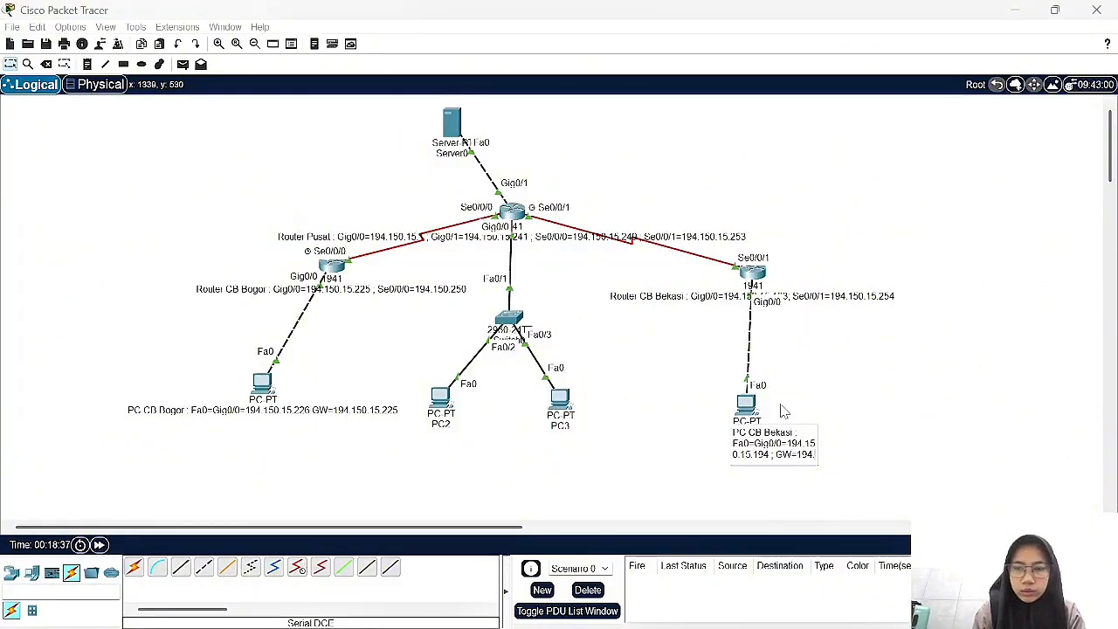
key("BackSpace")
type("5 ; GW=")
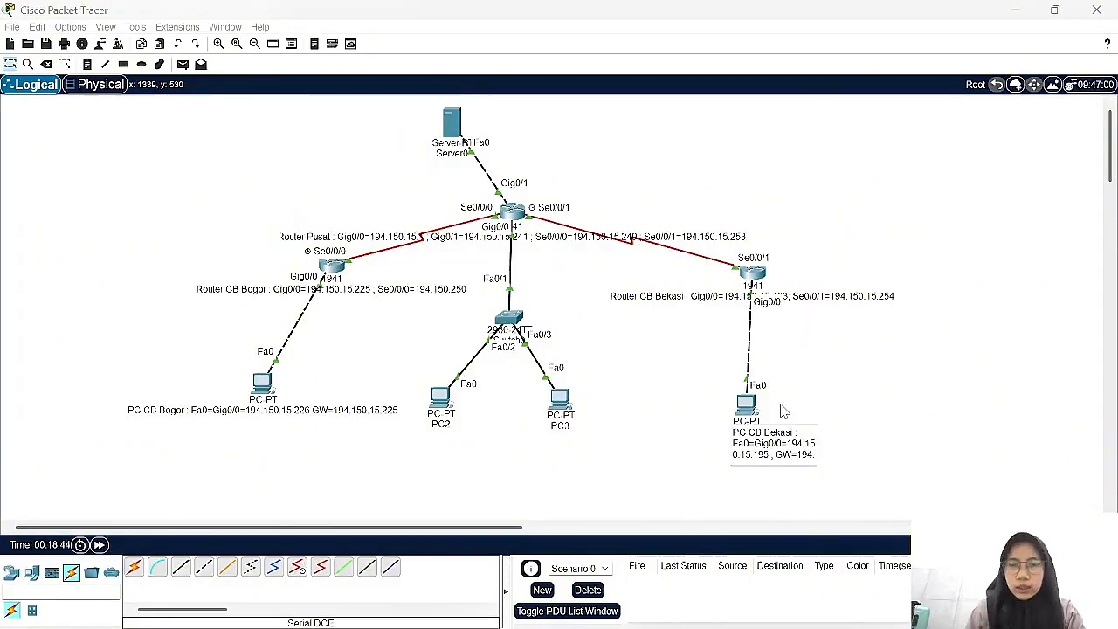
type("194.150.15.193")
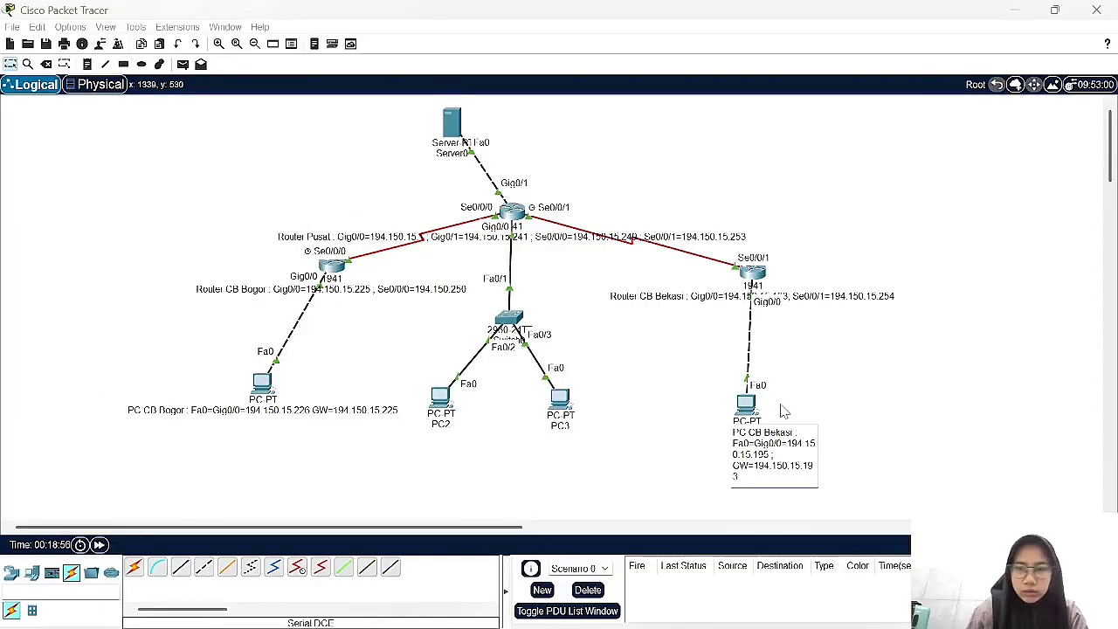
left_click(783, 410)
left_click_drag(745, 402, 877, 407)
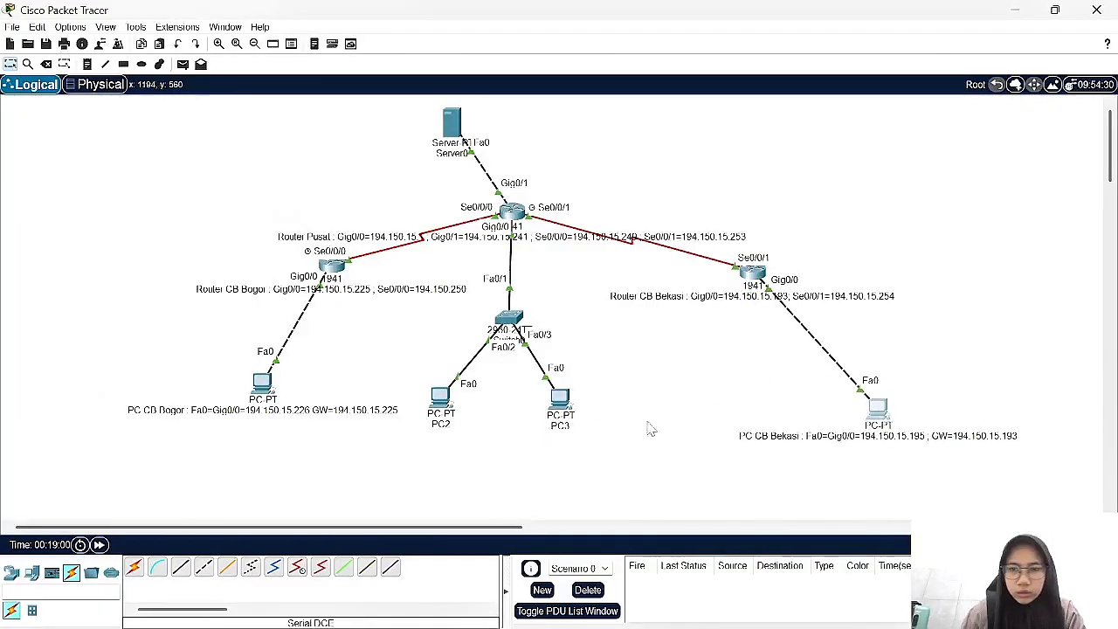
- Relabel PC3 as "PC Pengadaan : Fa0=Fa0/3=Fa0/1=Gig0/0=194.150.15.3"
left_click(556, 425)
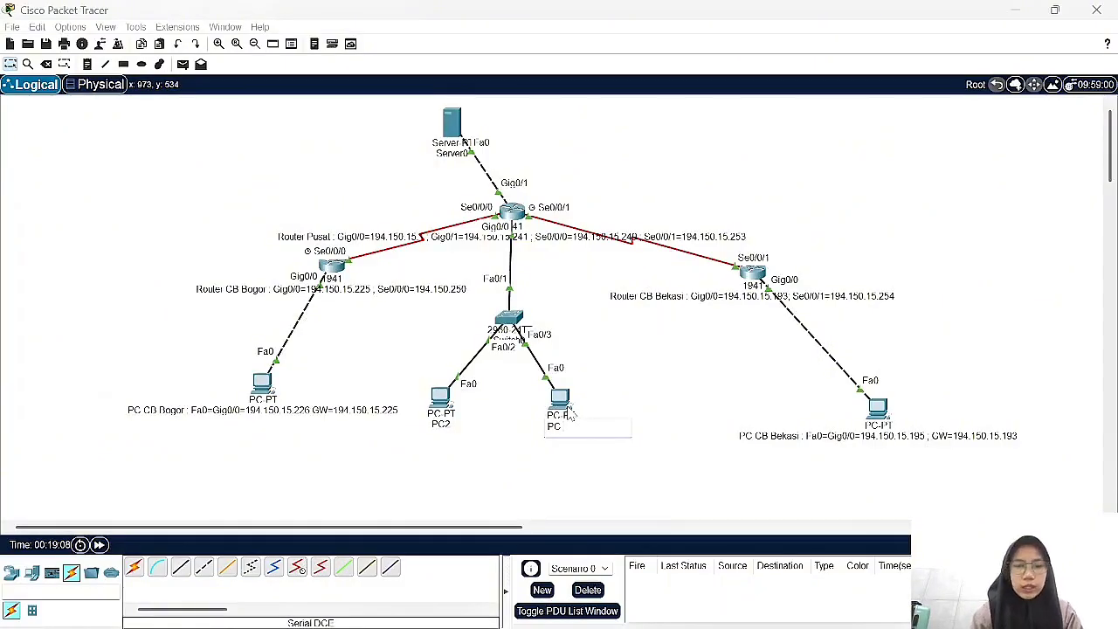
type("Pengadaan")
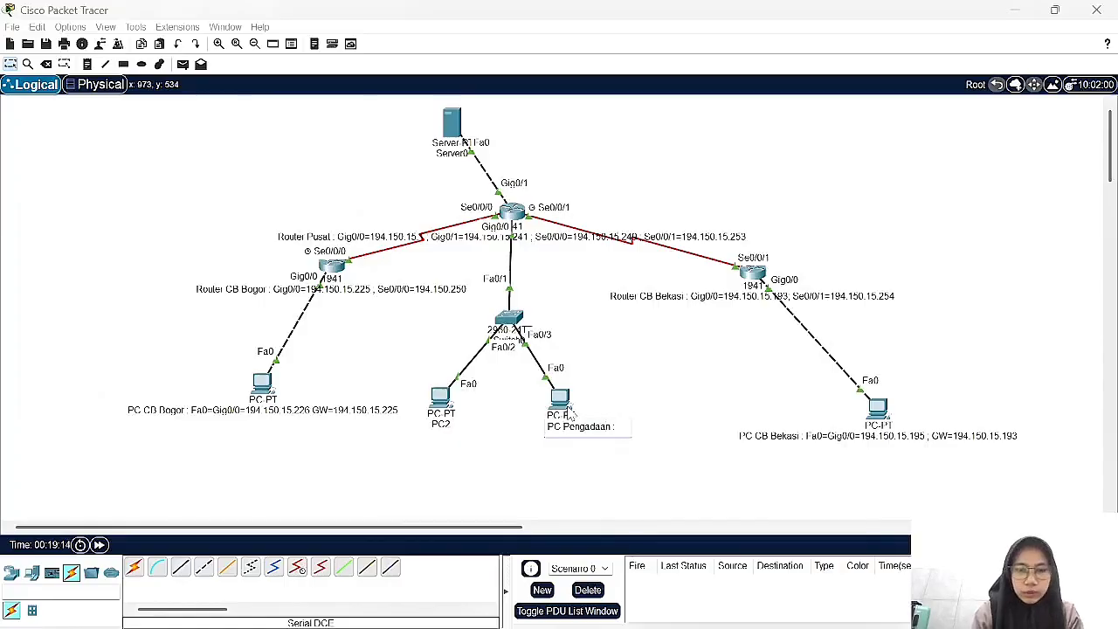
type(" : Fa0=Fa")
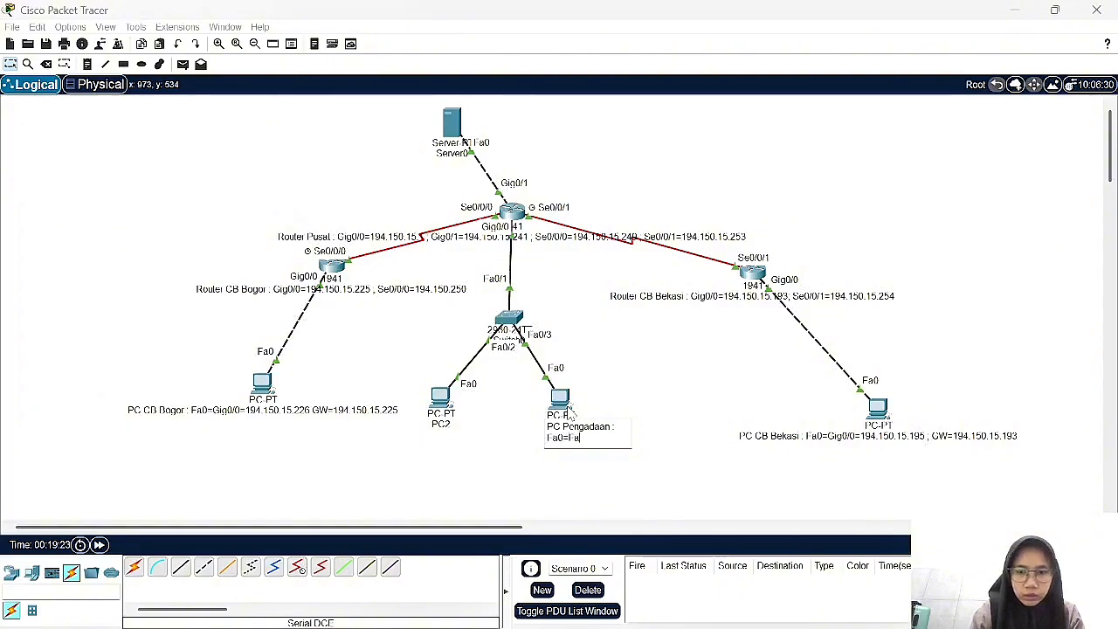
type("0/3=")
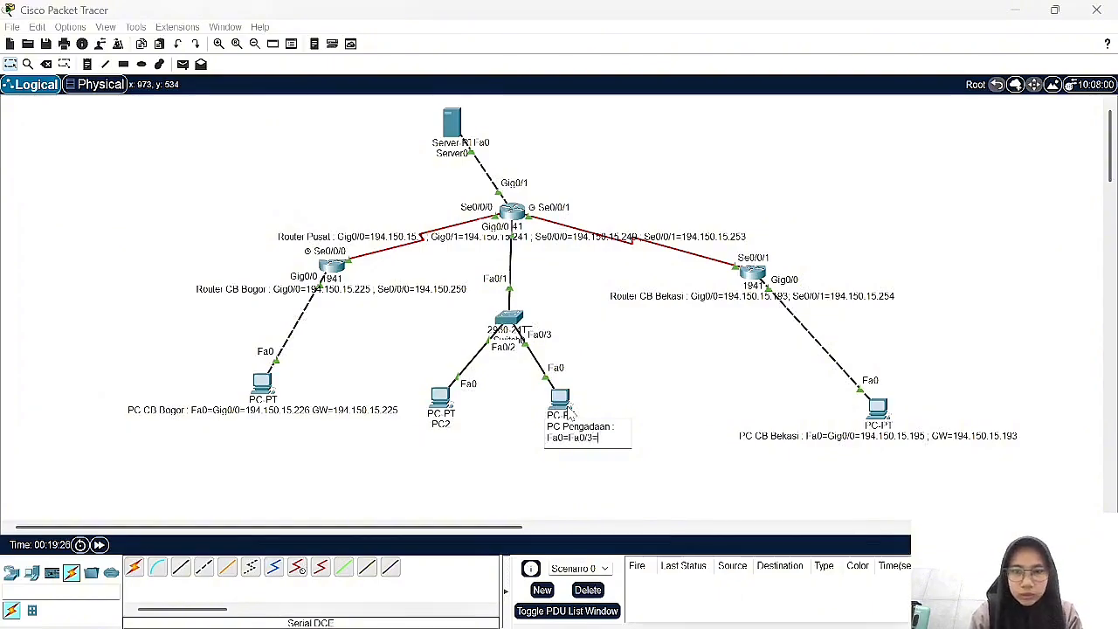
type("Fa")
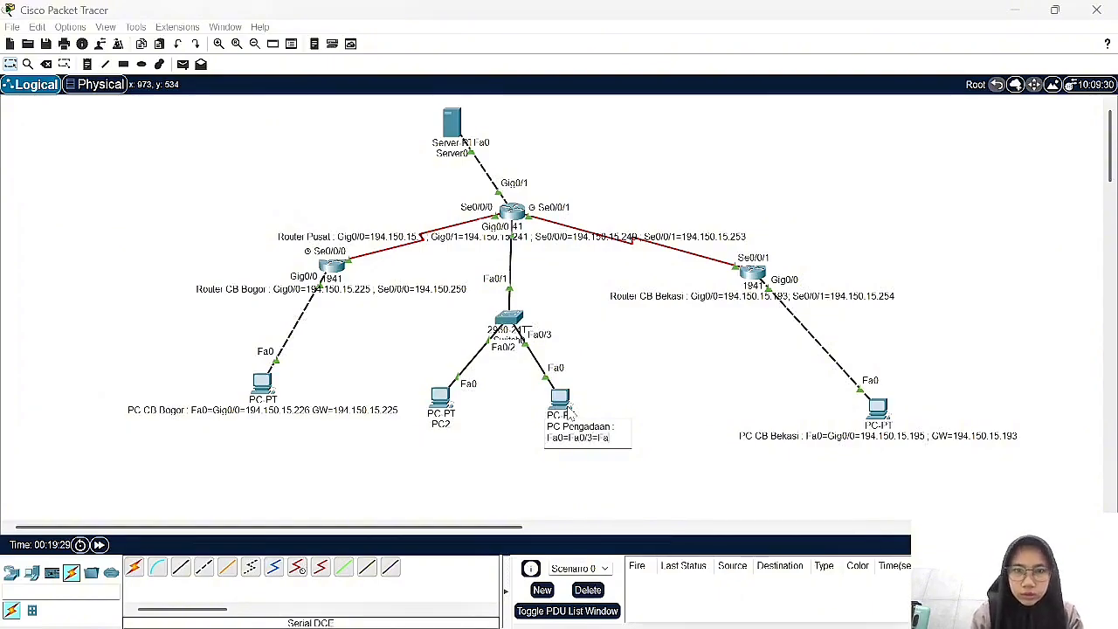
type("0/1")
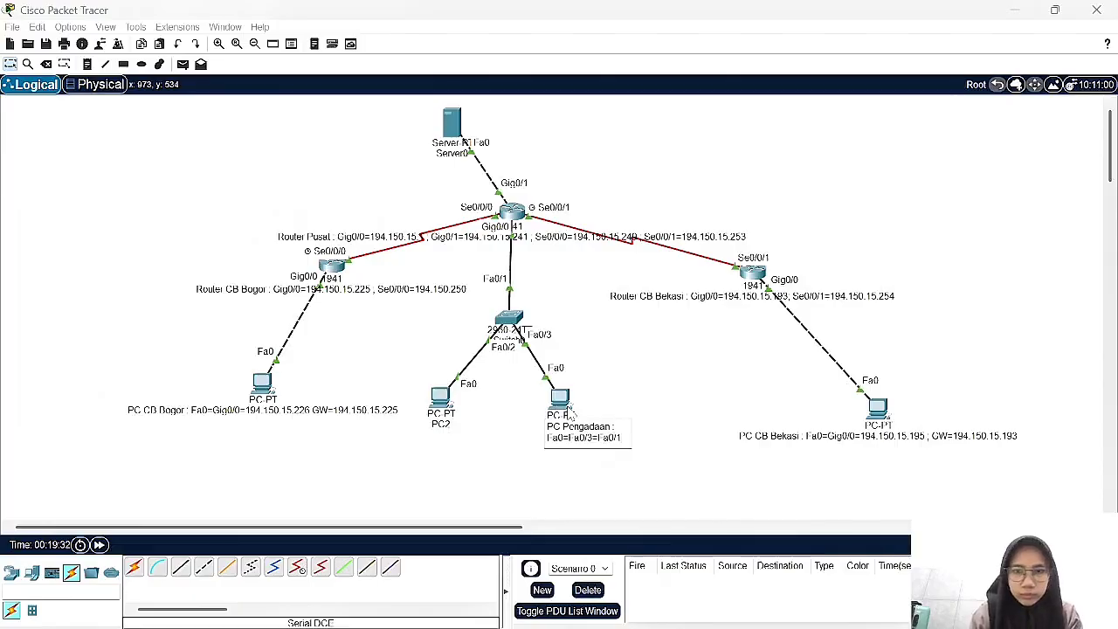
type("=Gig0/0=")
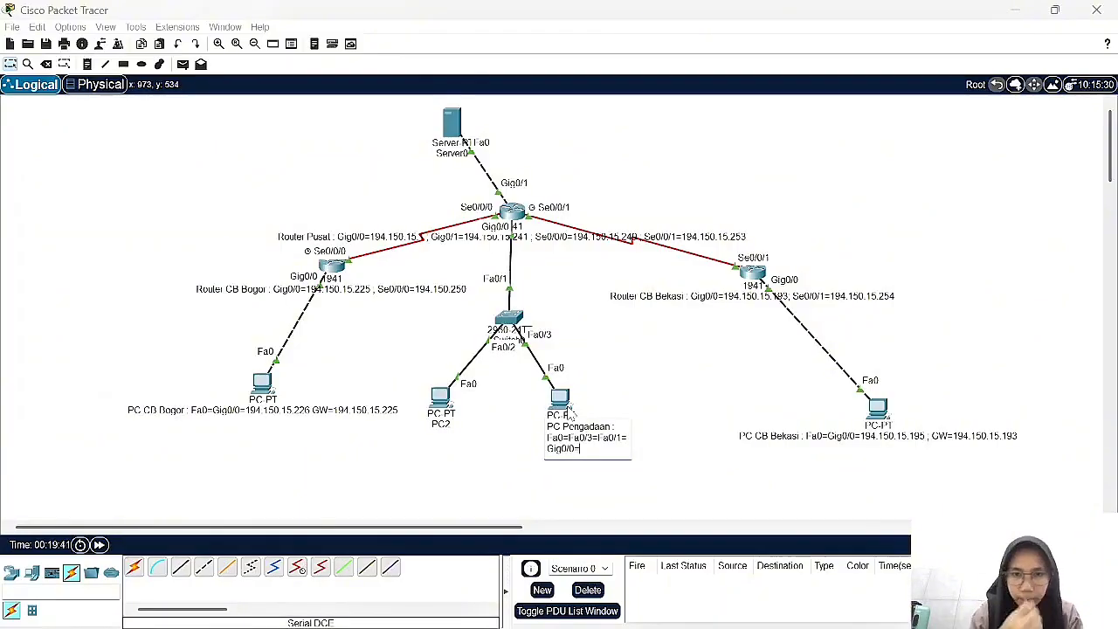
type("194.150")
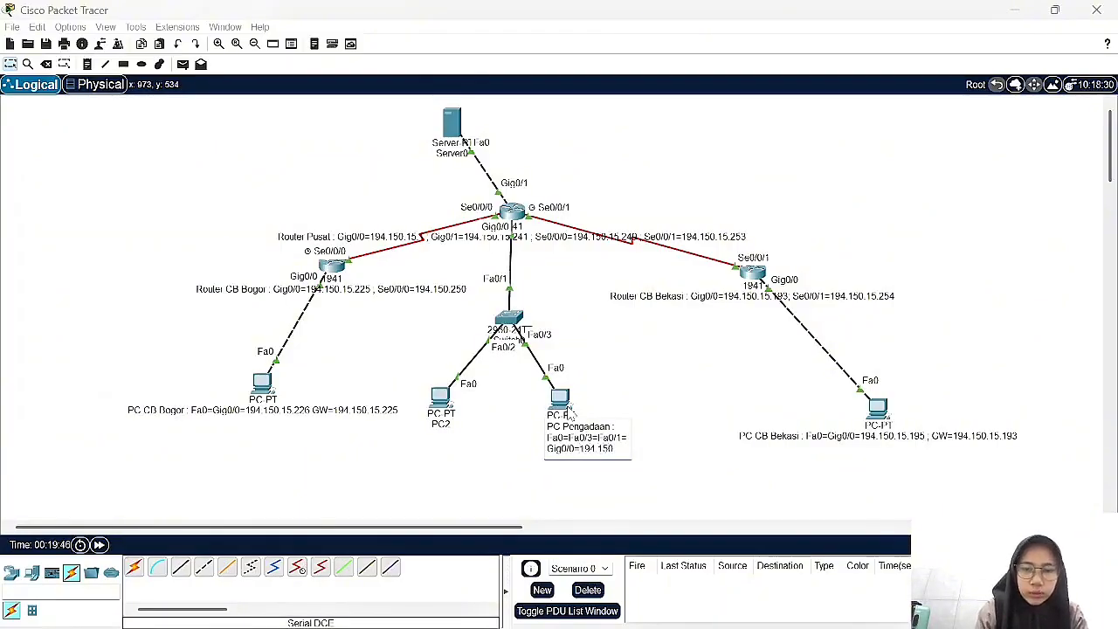
type(".15")
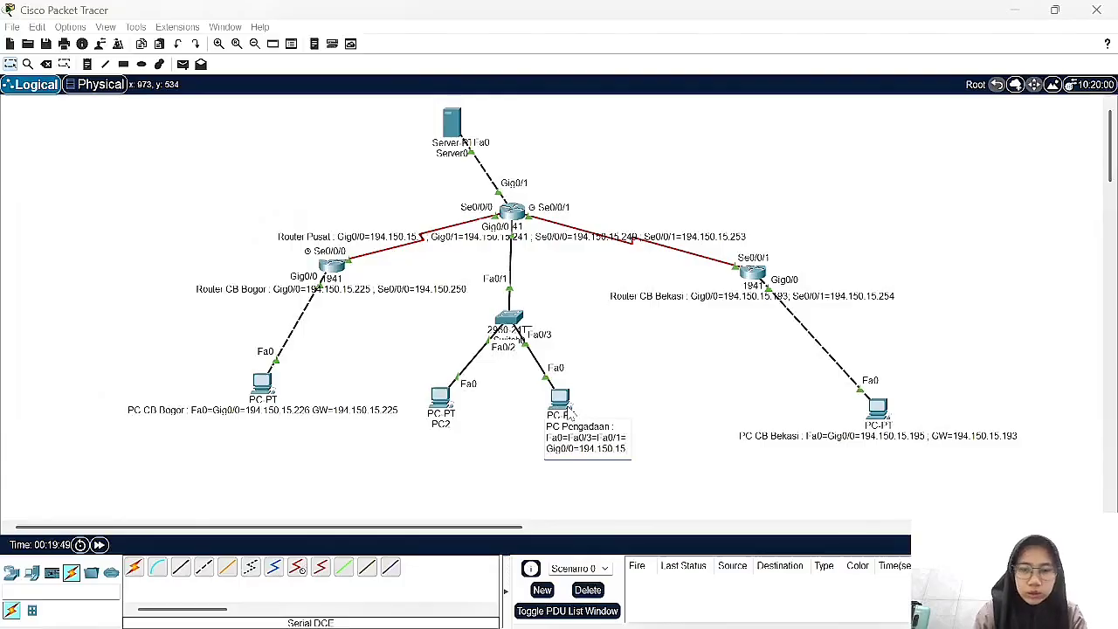
type(".3")
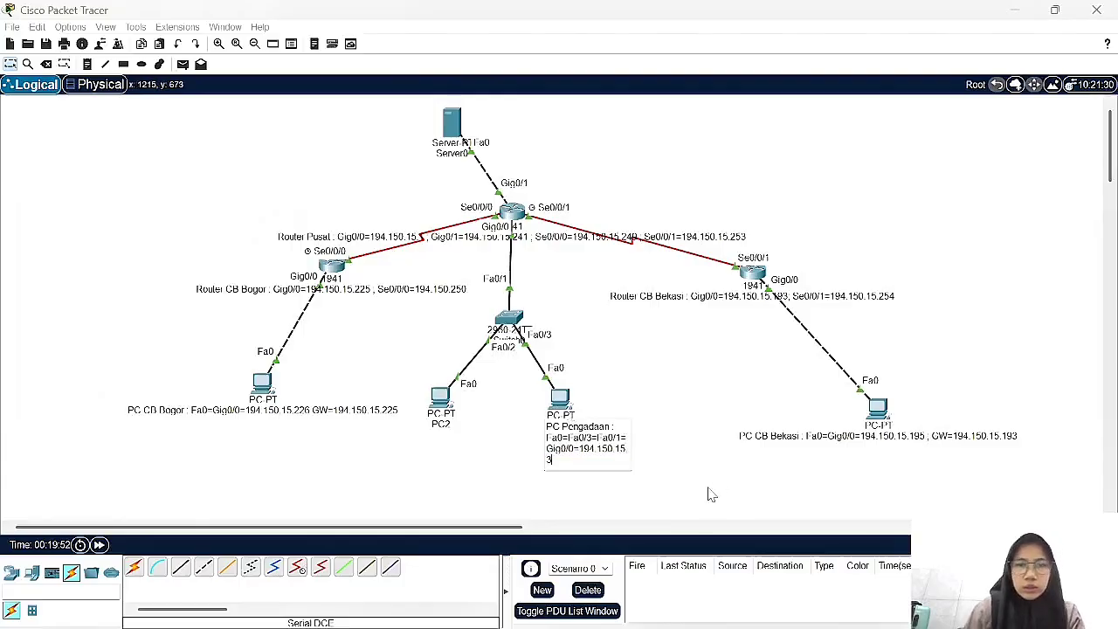
left_click(666, 474)
- Move PC2 slightly away from PC Pengadaan and append "; GW=194.150.15.1" to the PC Pengadaan label
left_click_drag(439, 426, 424, 403)
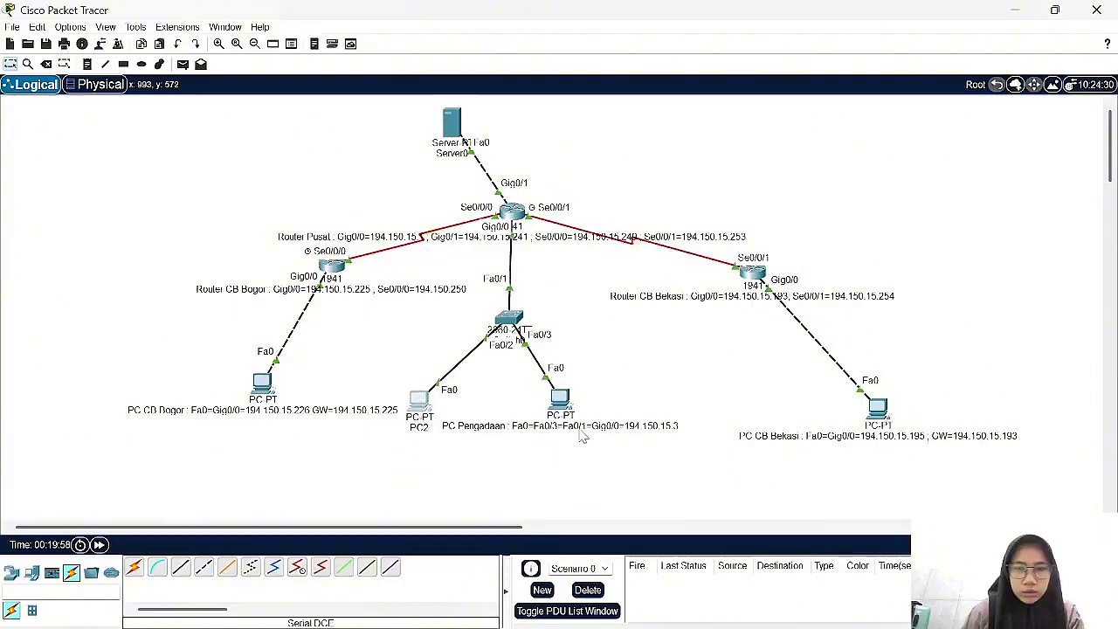
left_click(585, 426)
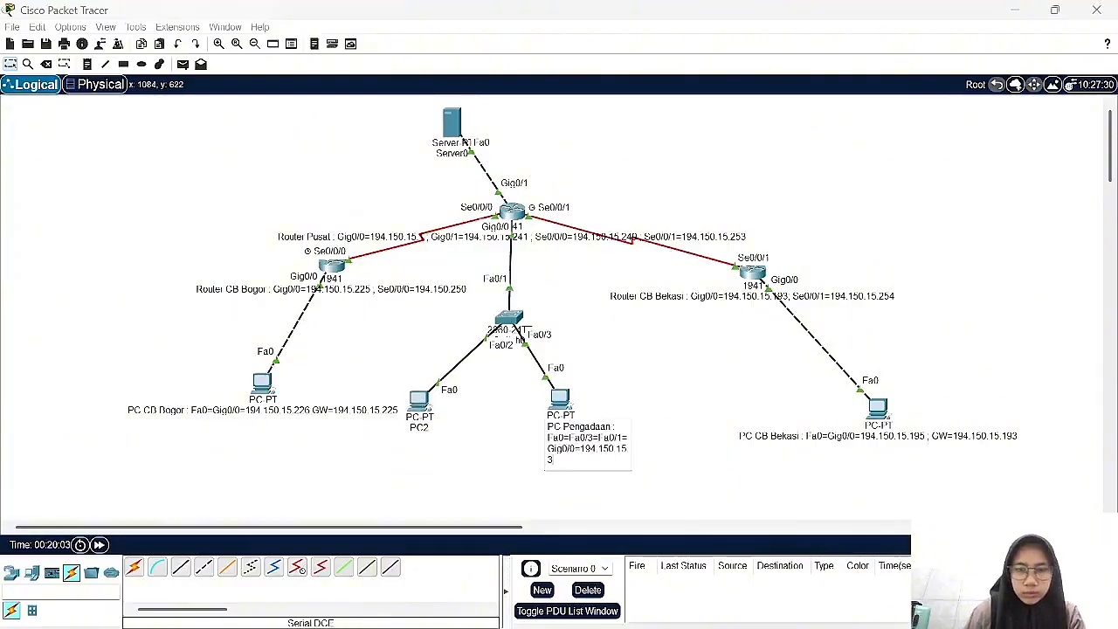
type("; GW")
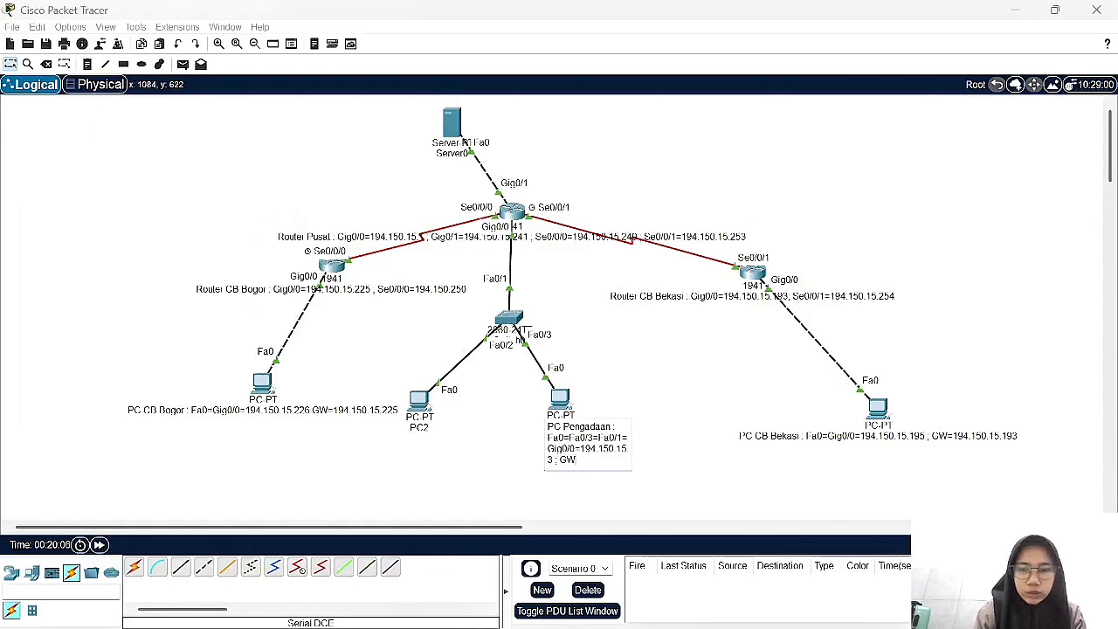
type("=19")
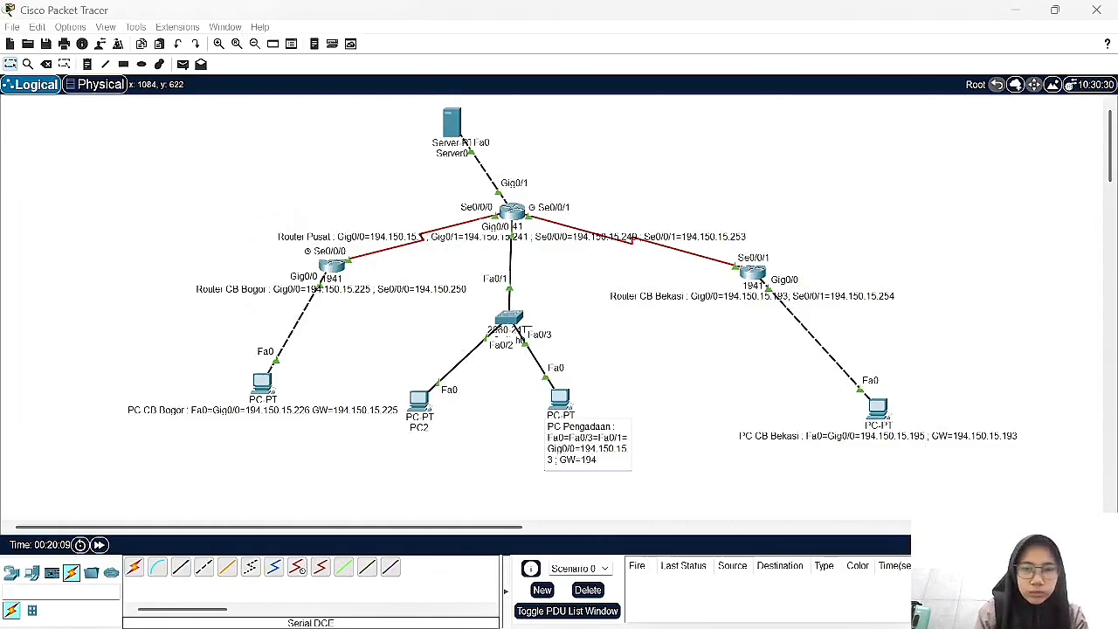
type("4.150")
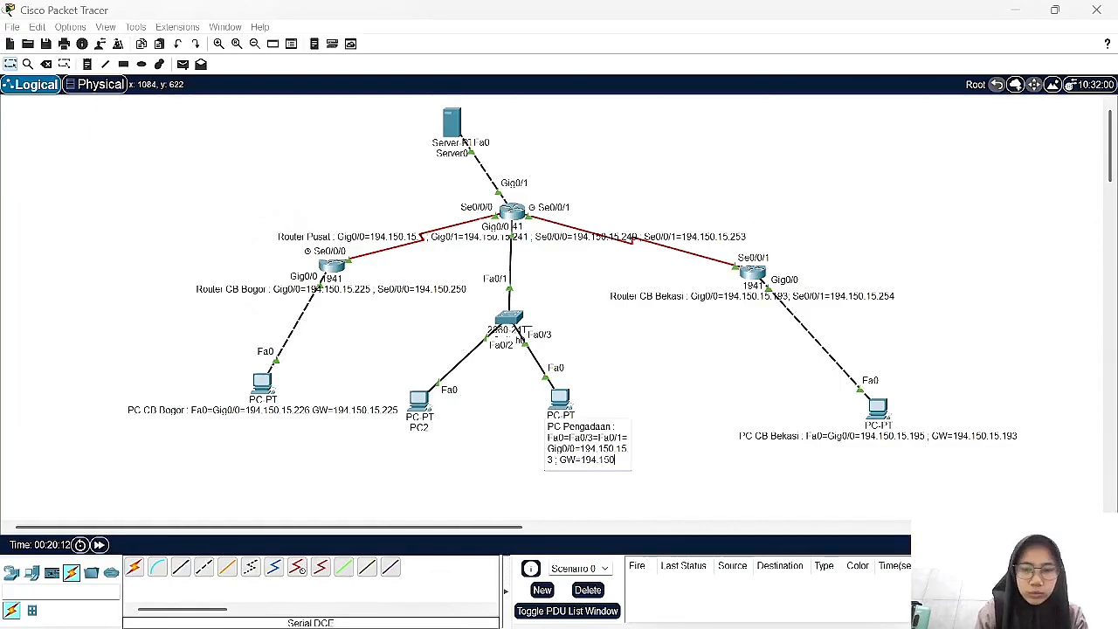
type(".15.1")
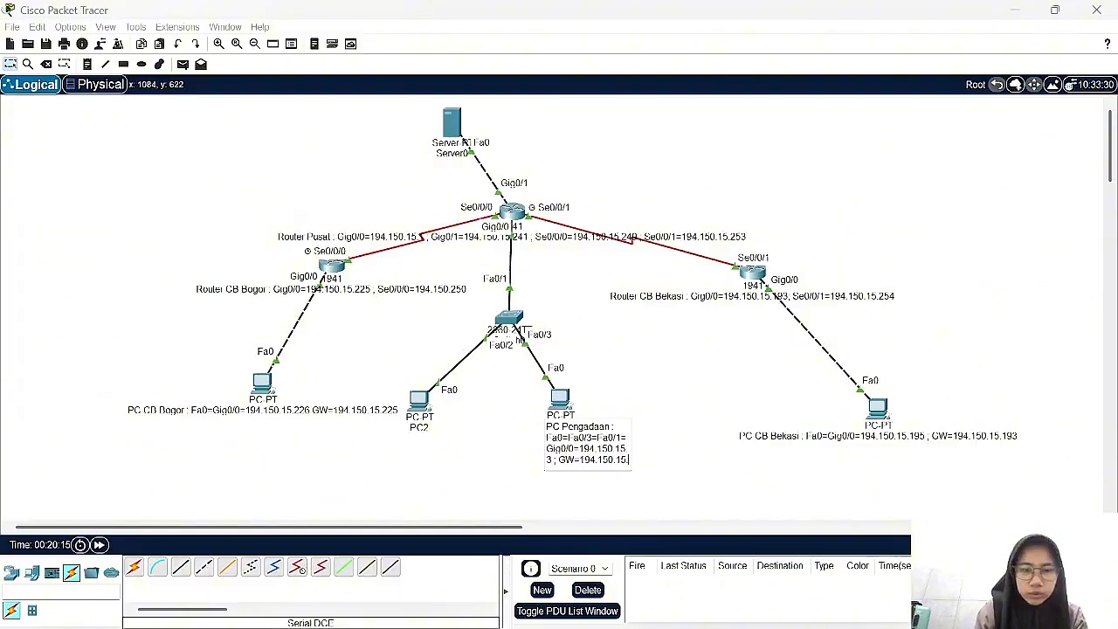
left_click(652, 477)
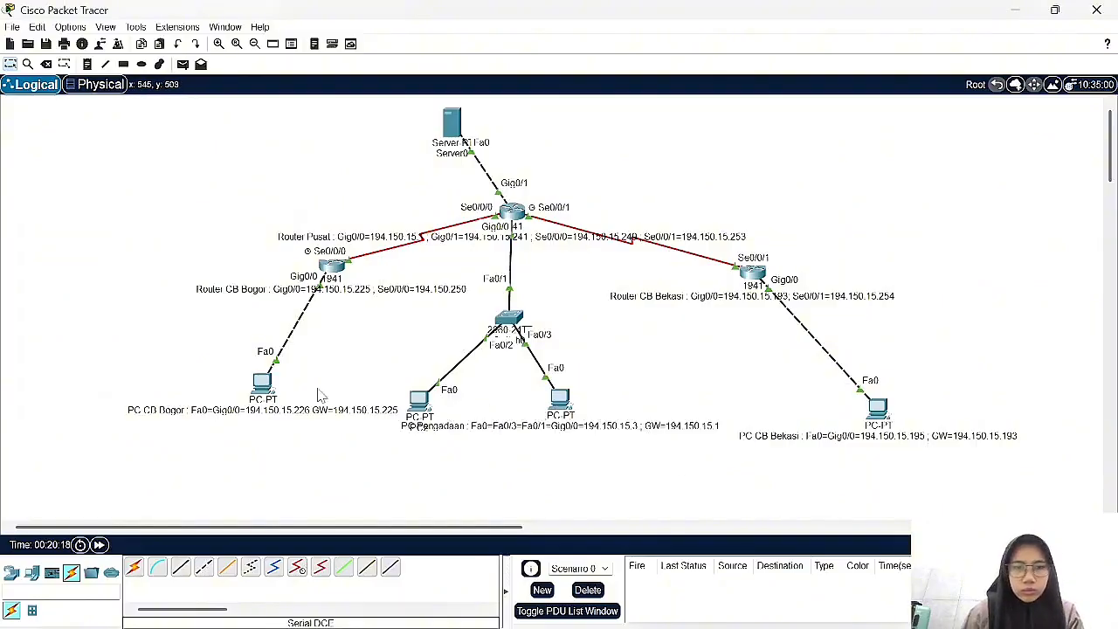
- Spread out the PC CB Bogor, PC2 and PC Pengadaan devices so their labels no longer overlap
left_click_drag(265, 389, 223, 354)
left_click_drag(412, 412, 367, 422)
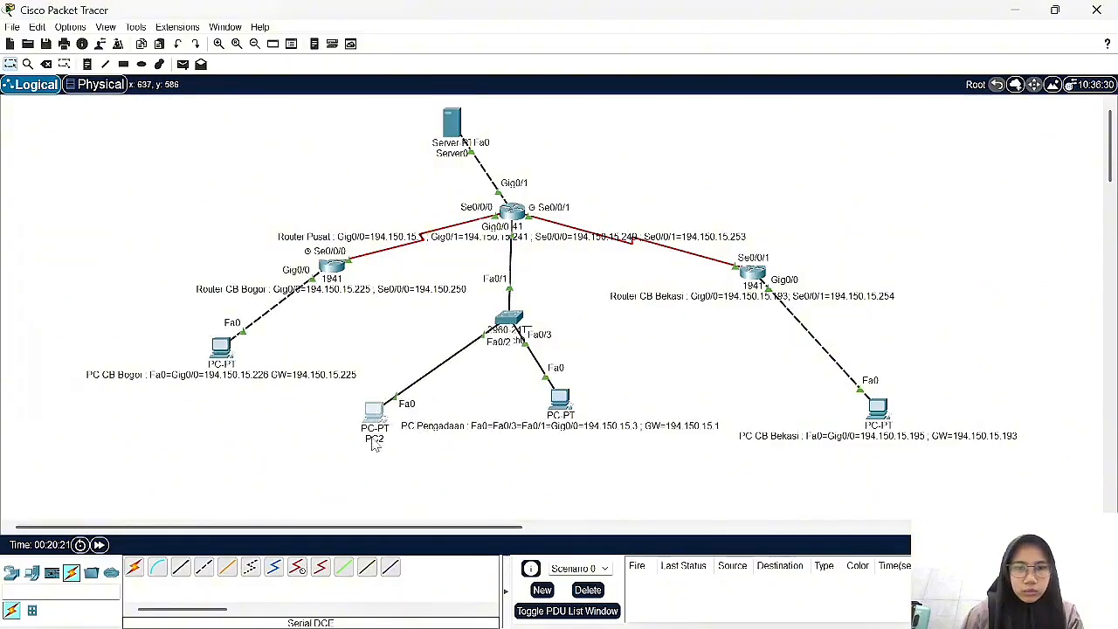
left_click_drag(570, 411, 608, 442)
- Relabel PC2 as "PC Pemasaran : Fa0=Fa0/2=Fa/1=Gig0/0"
left_click(391, 439)
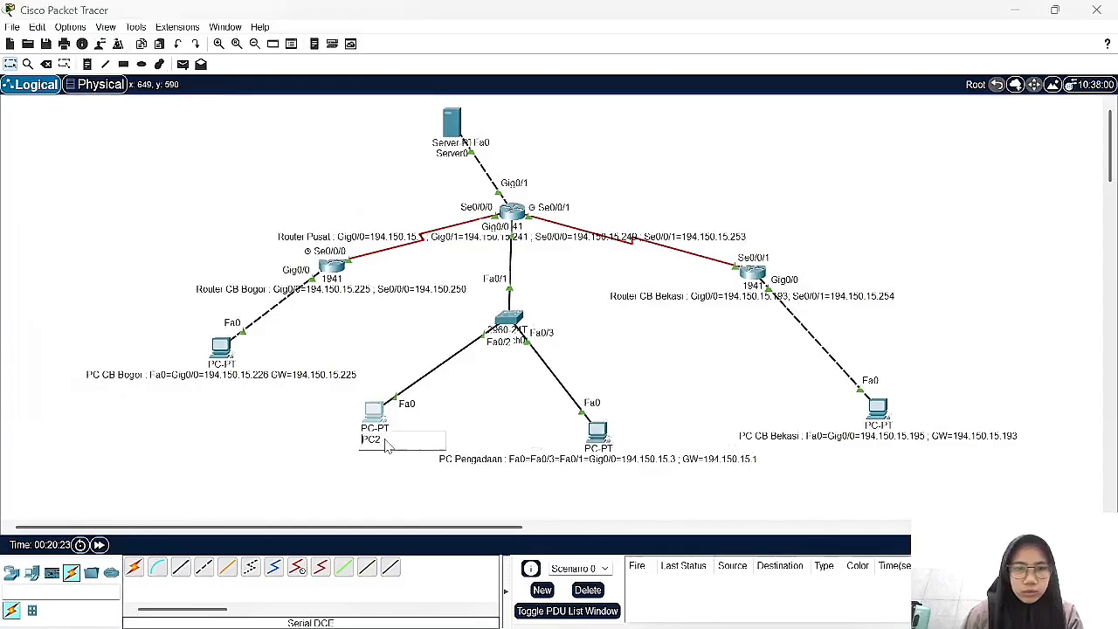
key("BackSpace")
type("Pem")
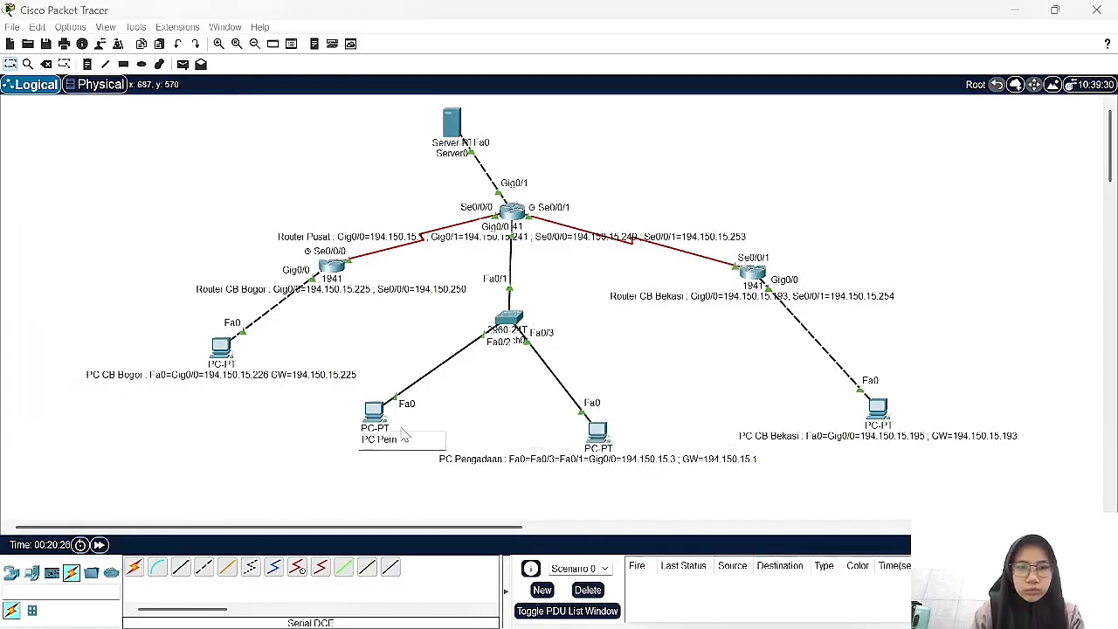
type("asaran")
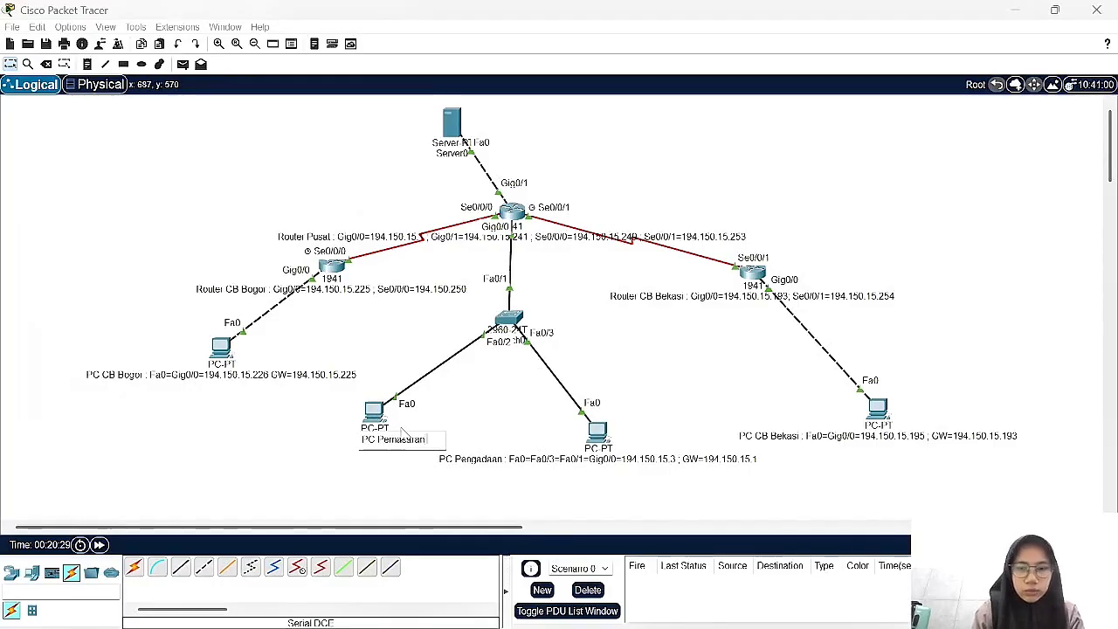
type(" : Fa")
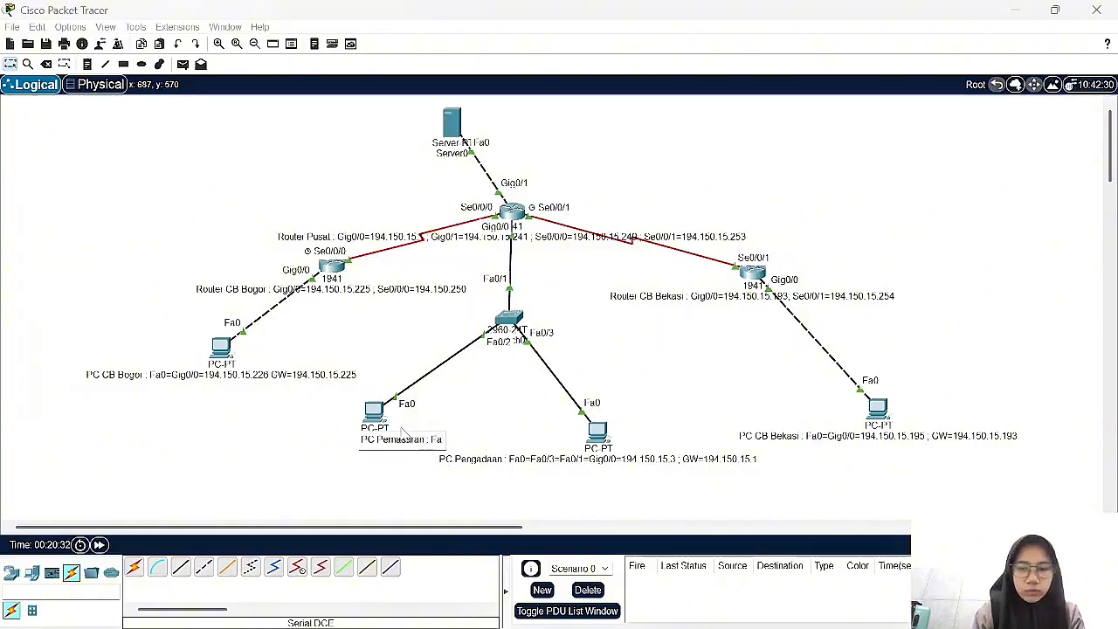
type("0=")
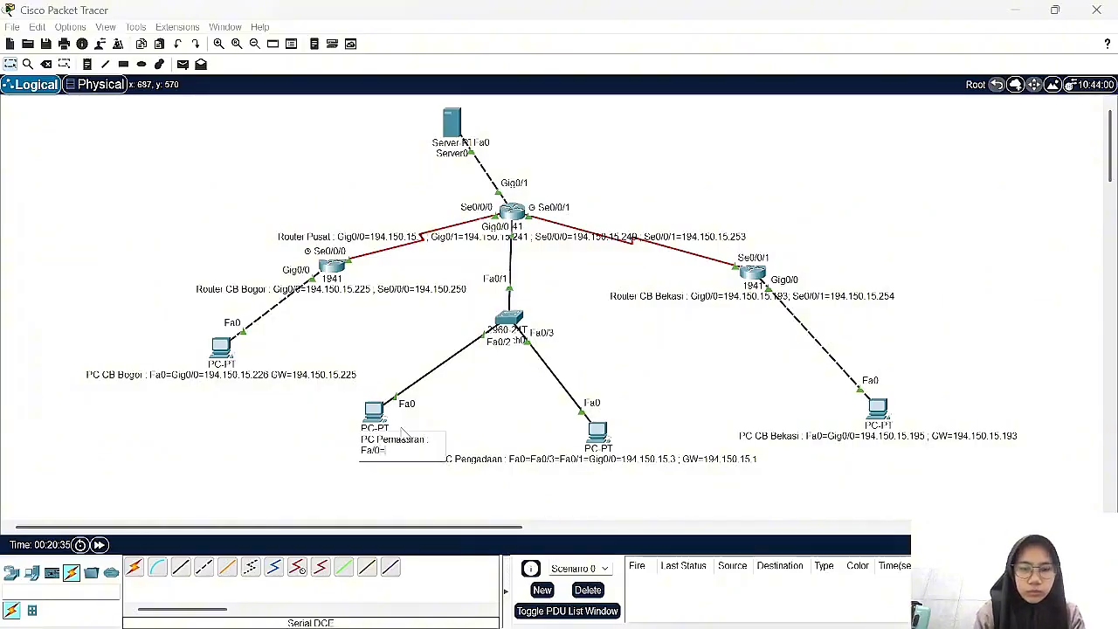
key("BackSpace")
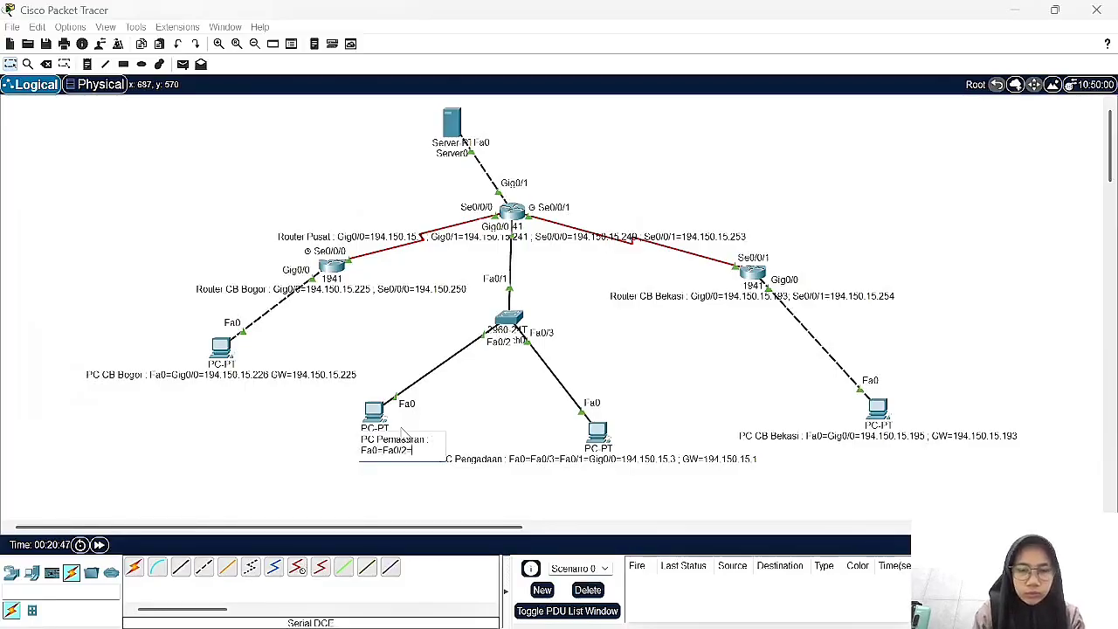
type("/1")
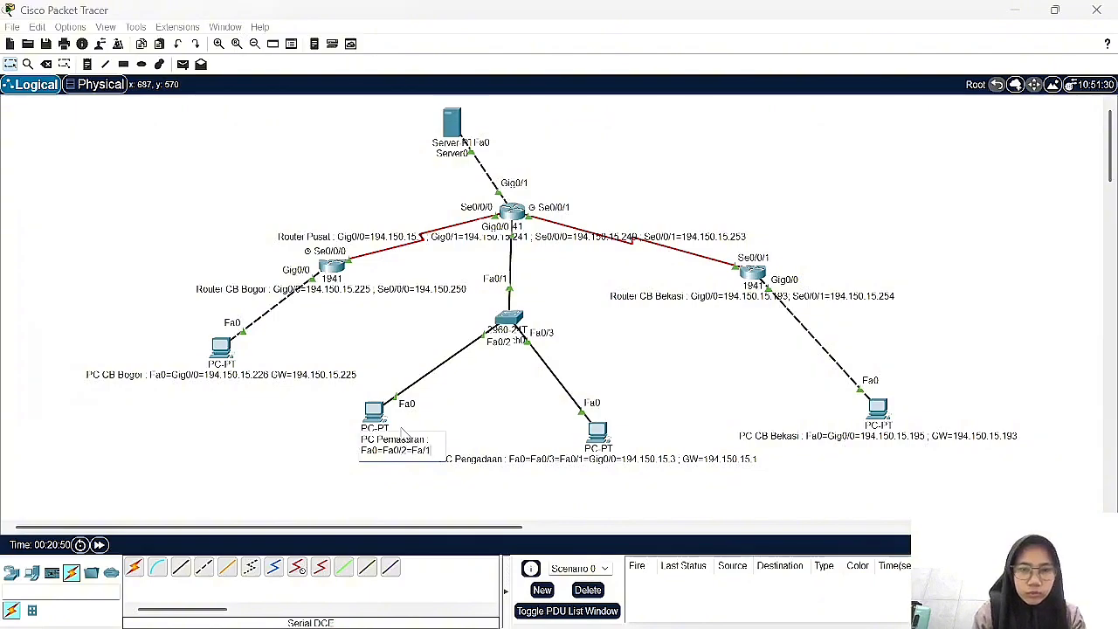
type("=Gig0/0")
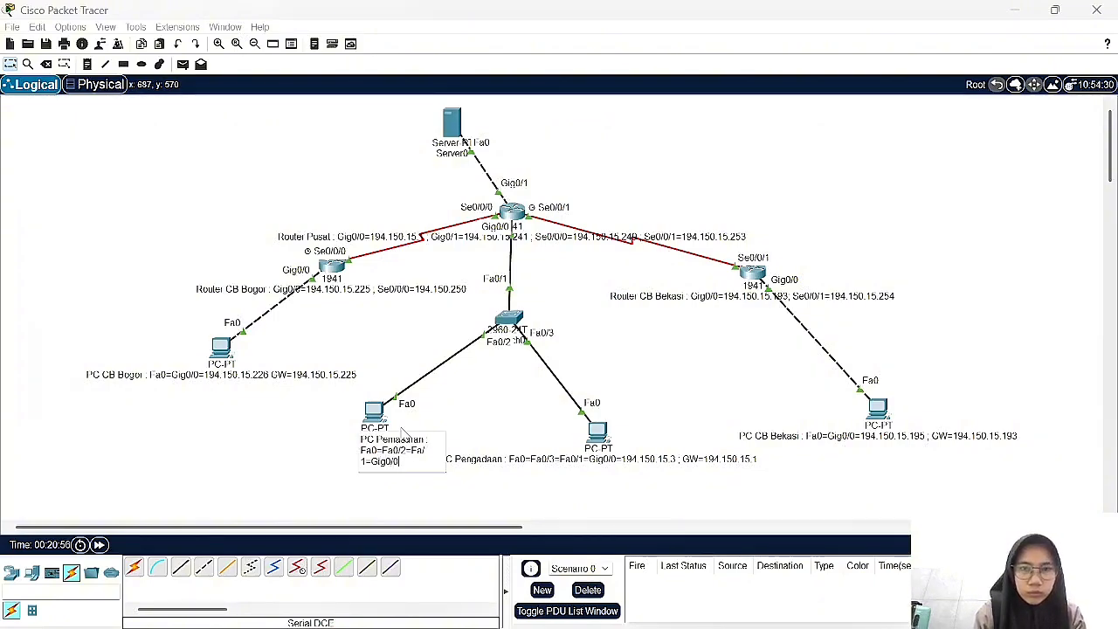
- Complete the PC Pemasaran label by appending "=194.150.15.2 ; GW=194.150.15.2"
type("-19")
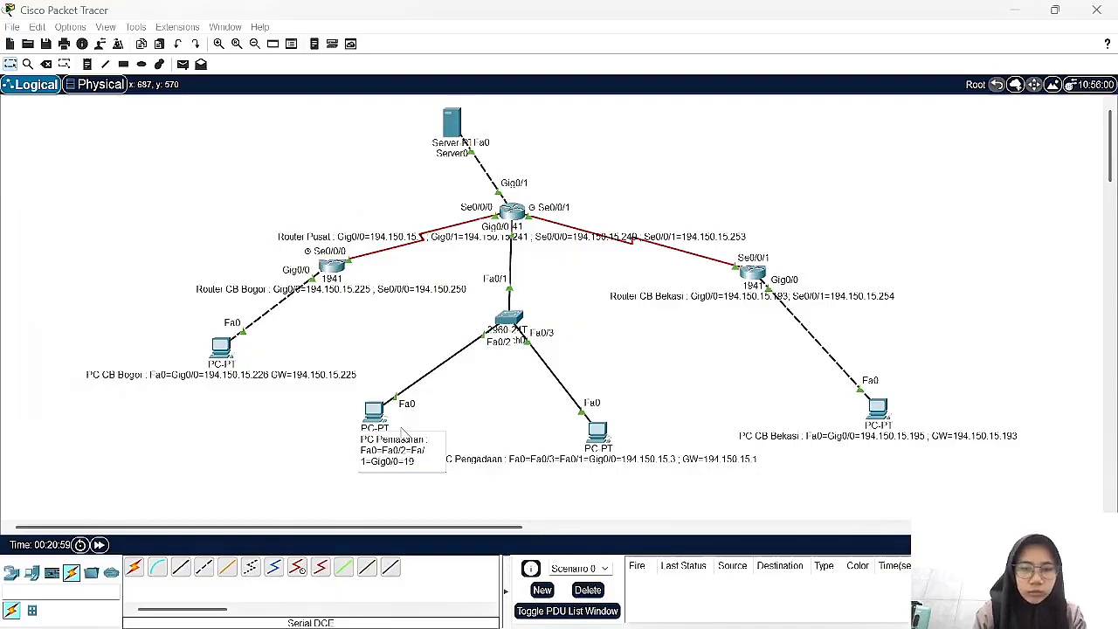
type("4.15")
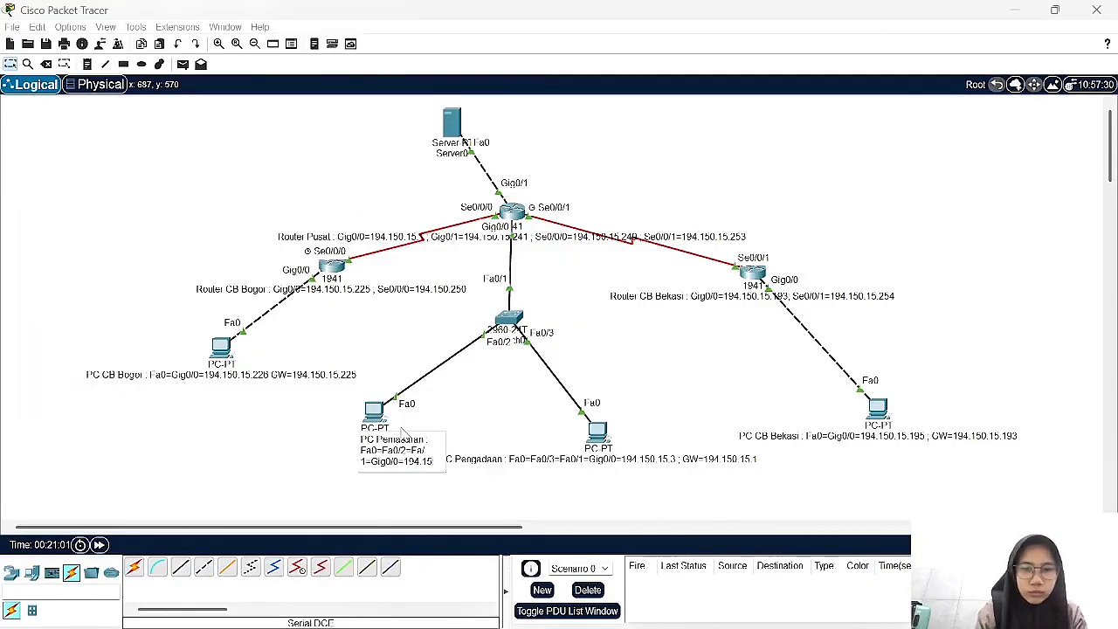
type("0.1")
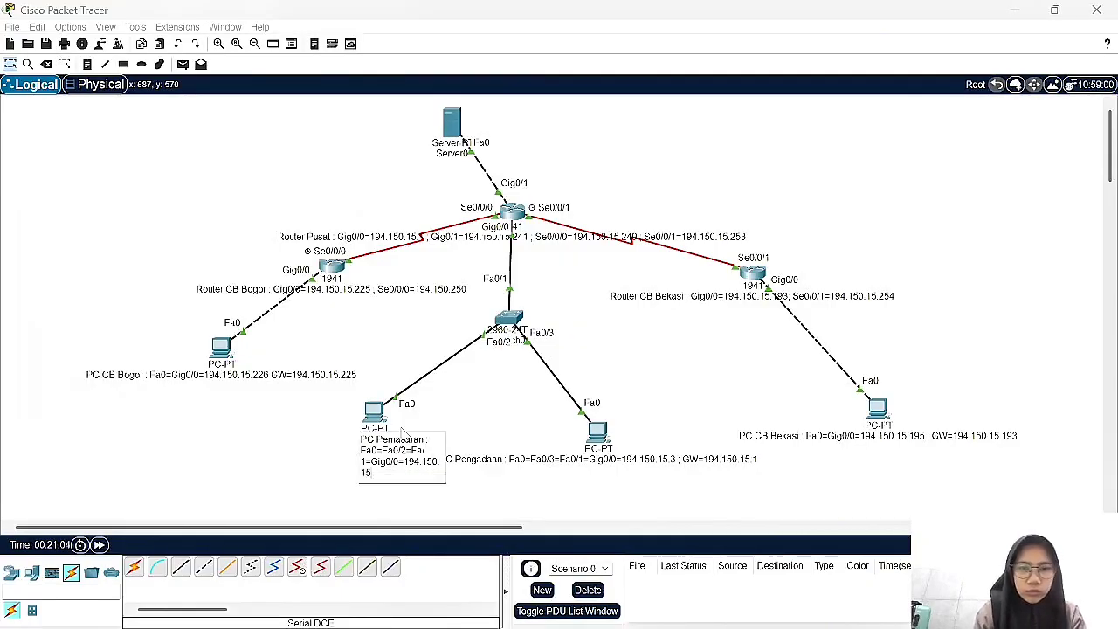
type("5.2,")
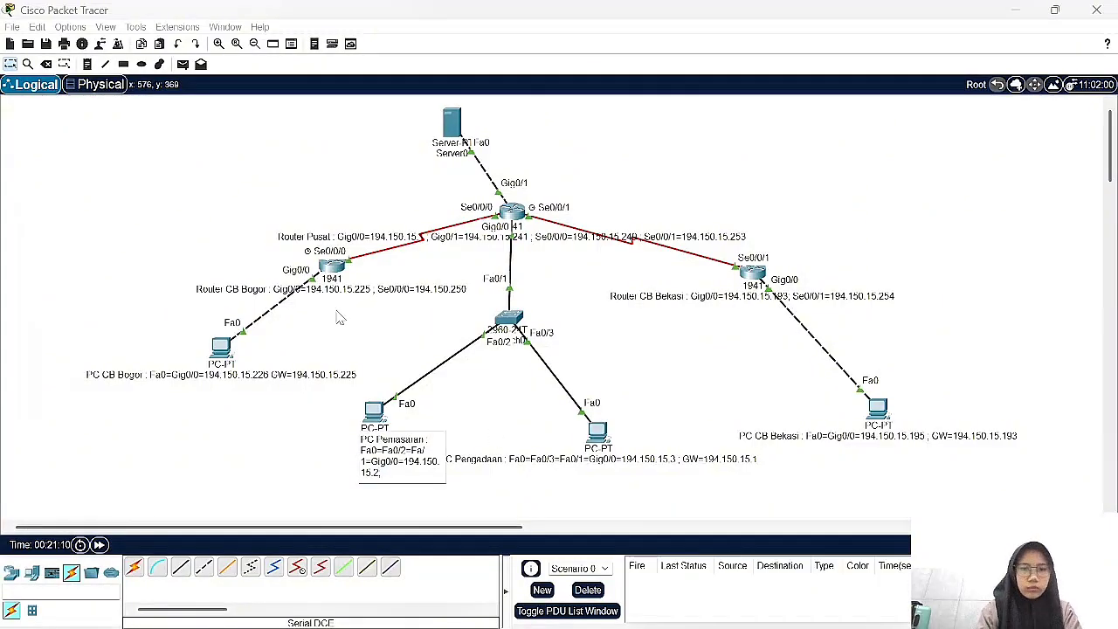
key("BackSpace")
type(", GW")
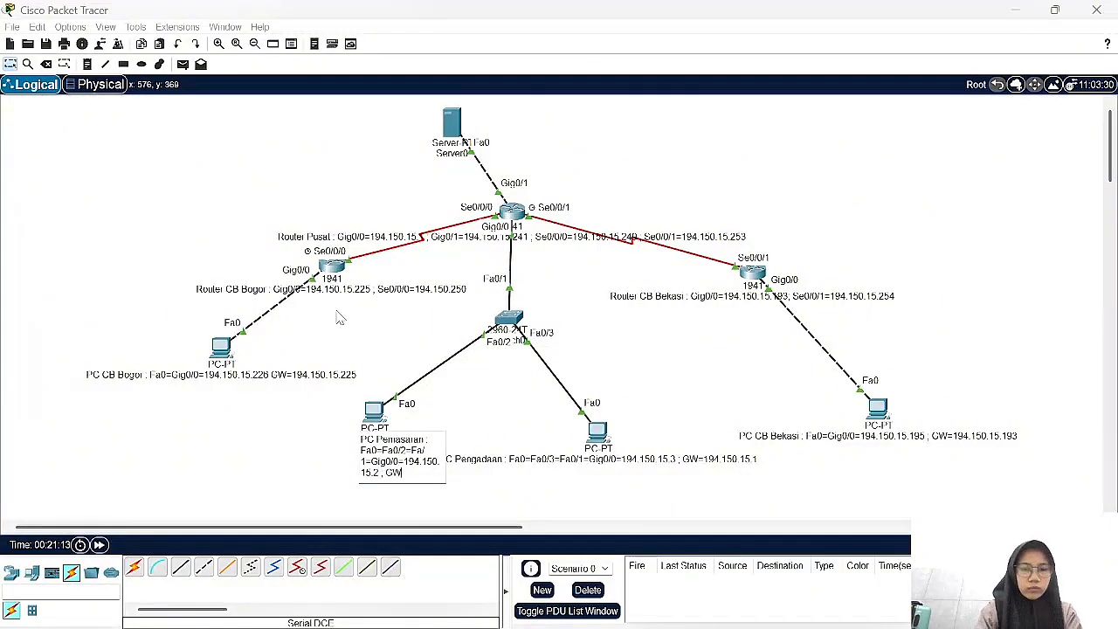
type("=194.150")
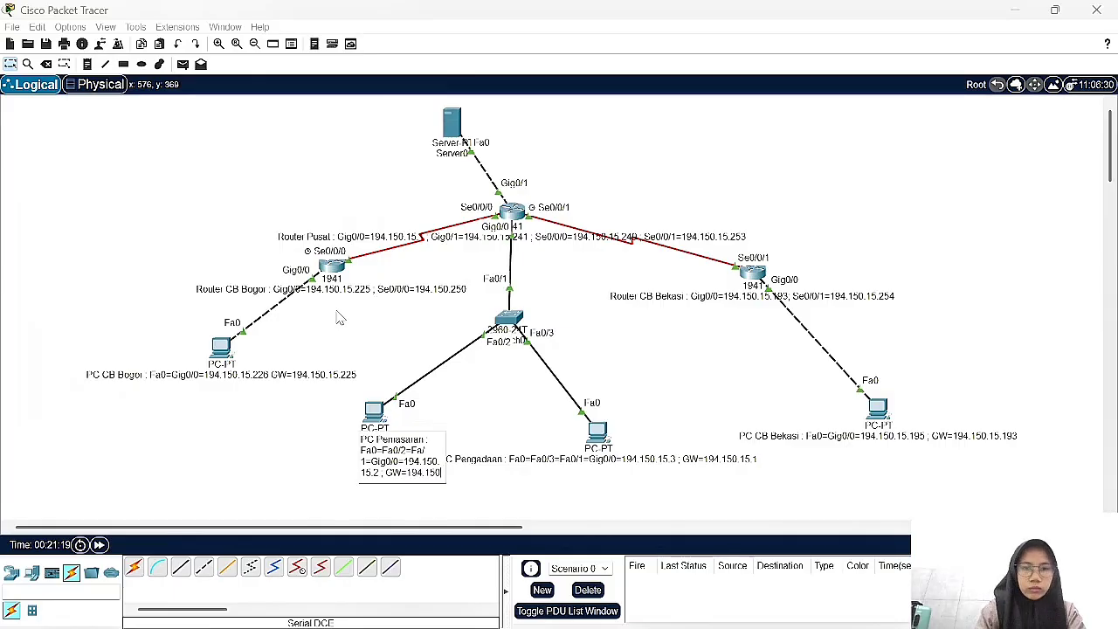
type(".1")
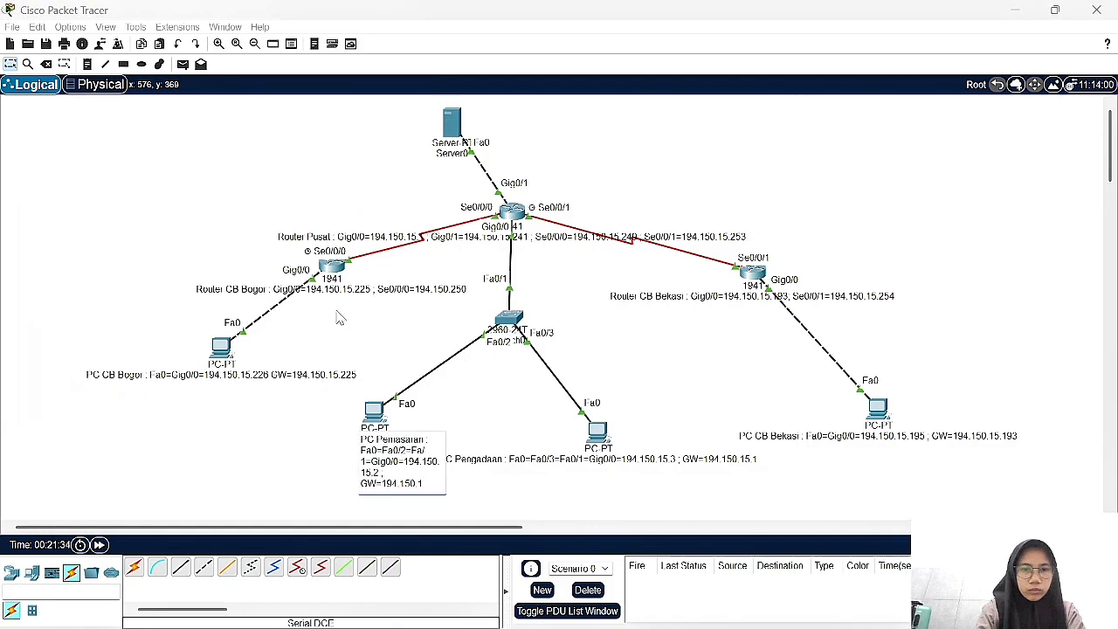
type("5")
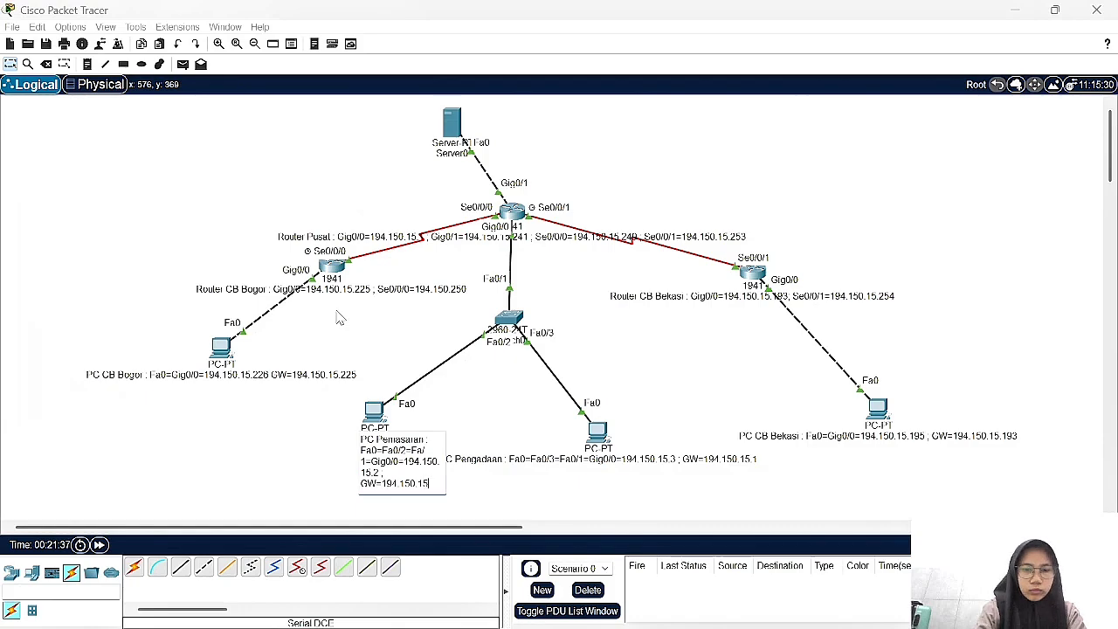
type(".2")
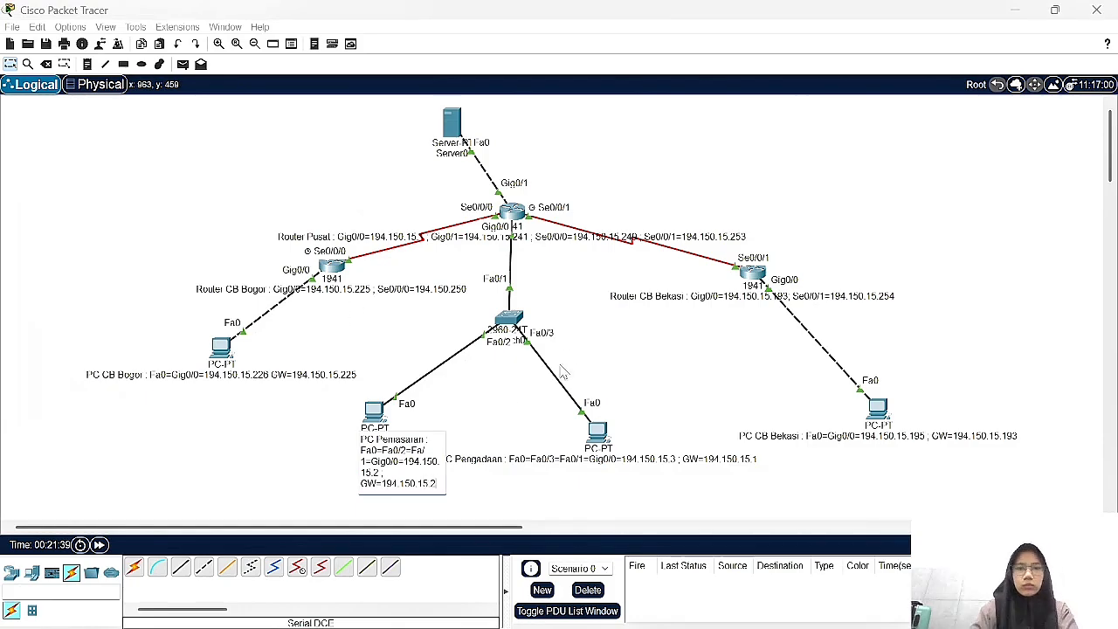
left_click(517, 417)
- Relabel the server as "Server : Gig0/1=194.150.15.", leaving the last octet open
left_click(463, 148)
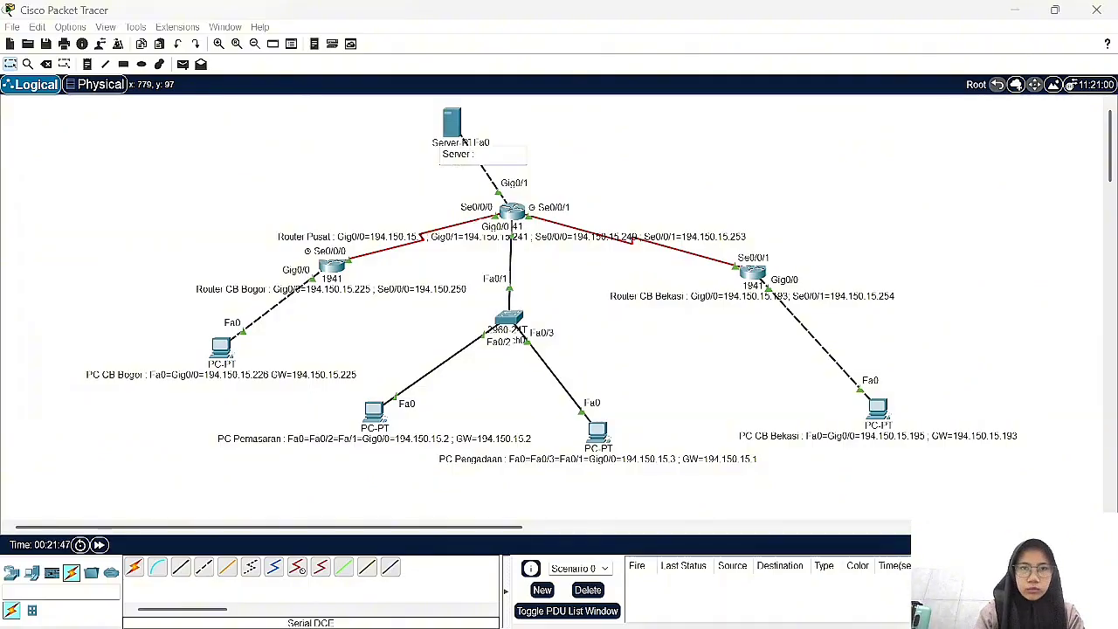
type(": G")
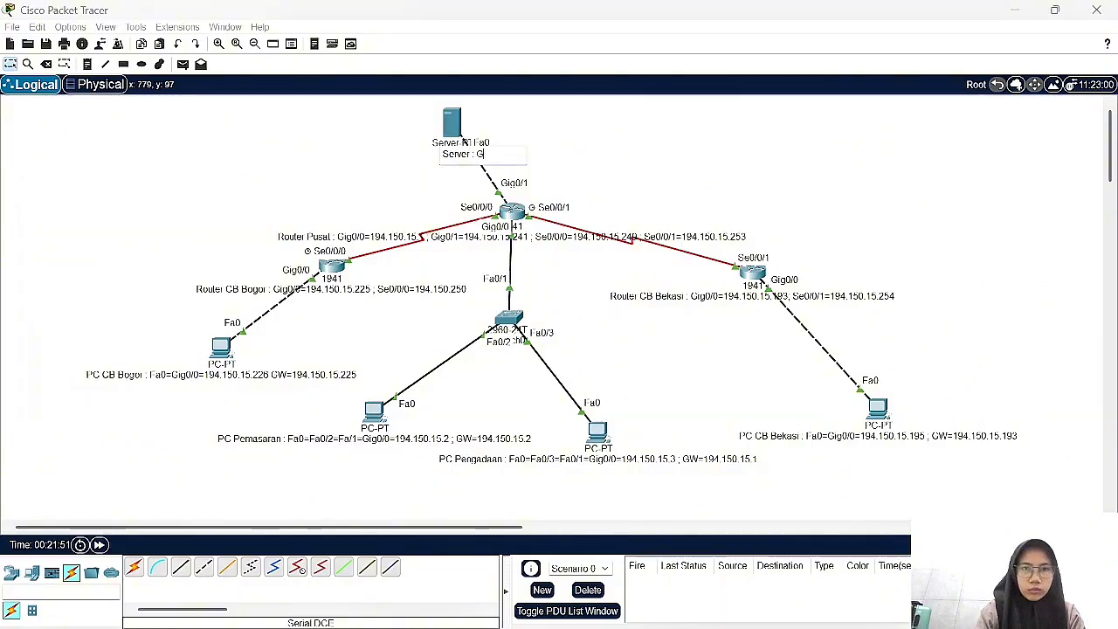
type("ig")
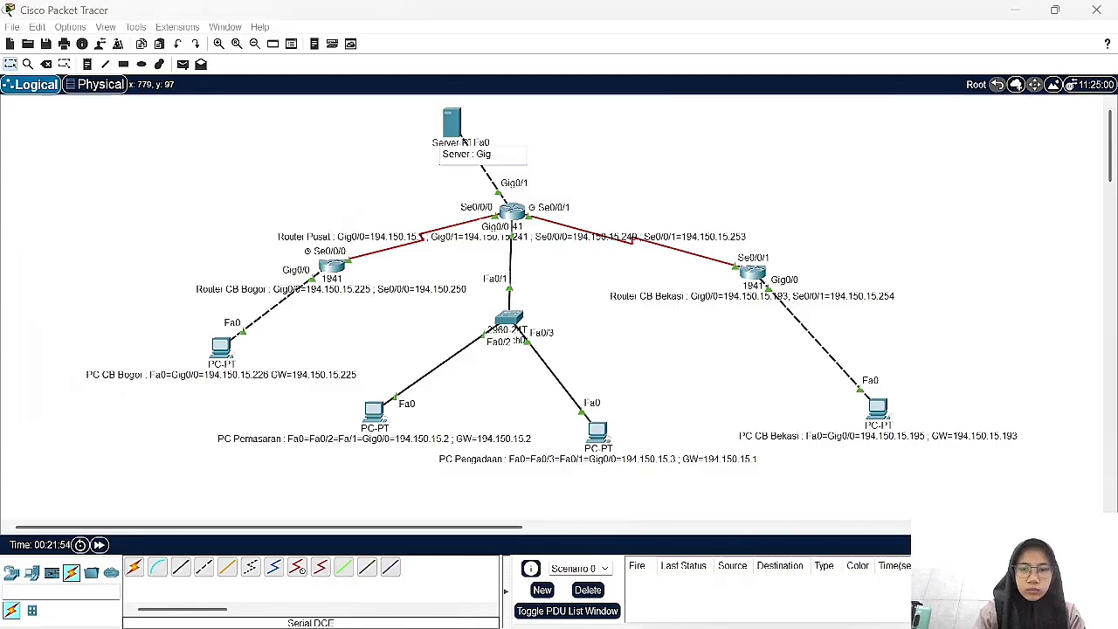
type("0/1=194.150.15.")
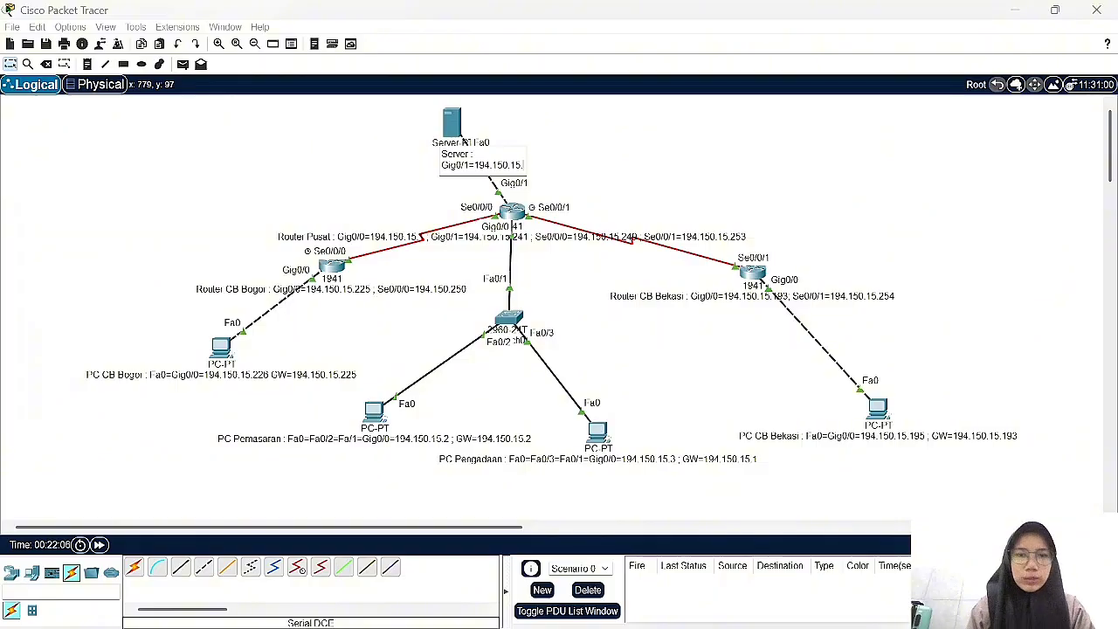
- Check the Word IP table's 194.150.15.240/29 host range, and complete the server label with 242 ; GW=194.150.15.241
left_click(722, 620)
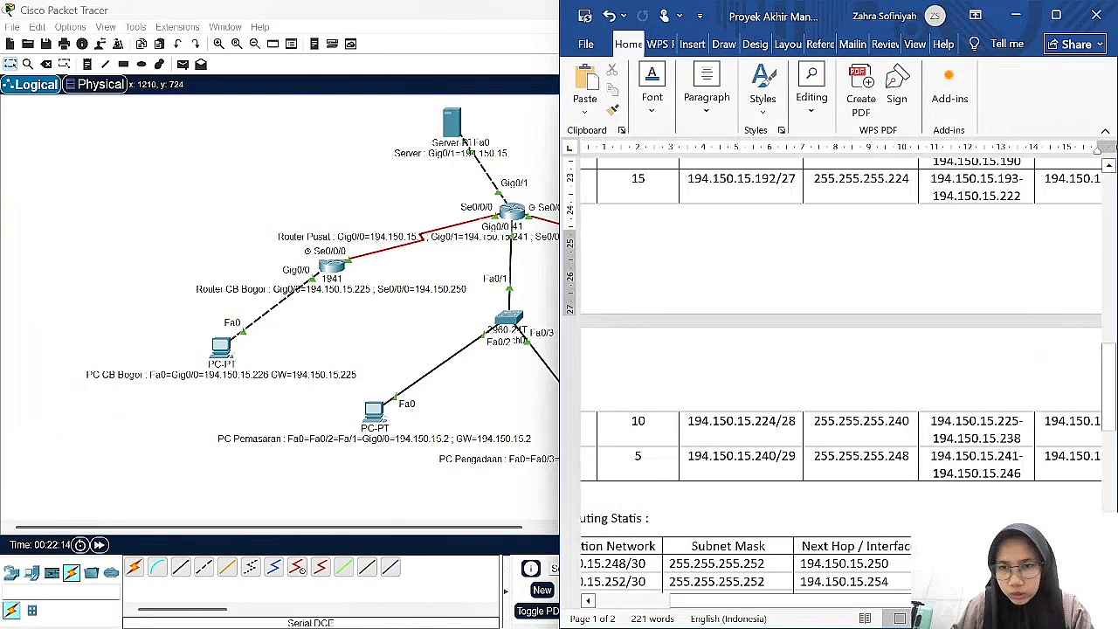
left_click(463, 142)
type(".")
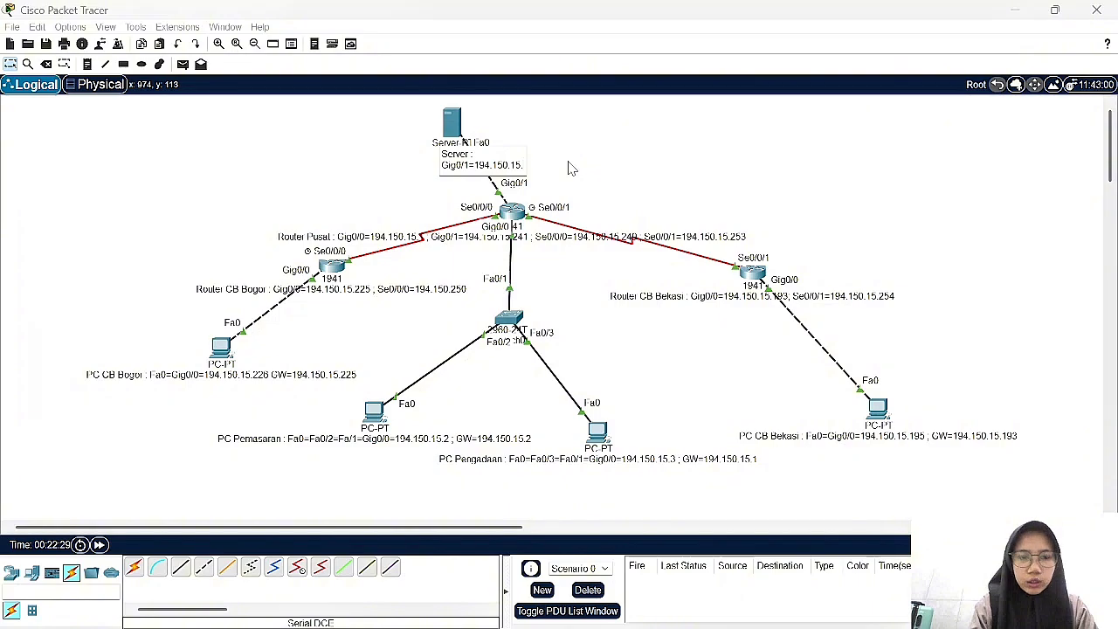
type("241")
type(" ; ")
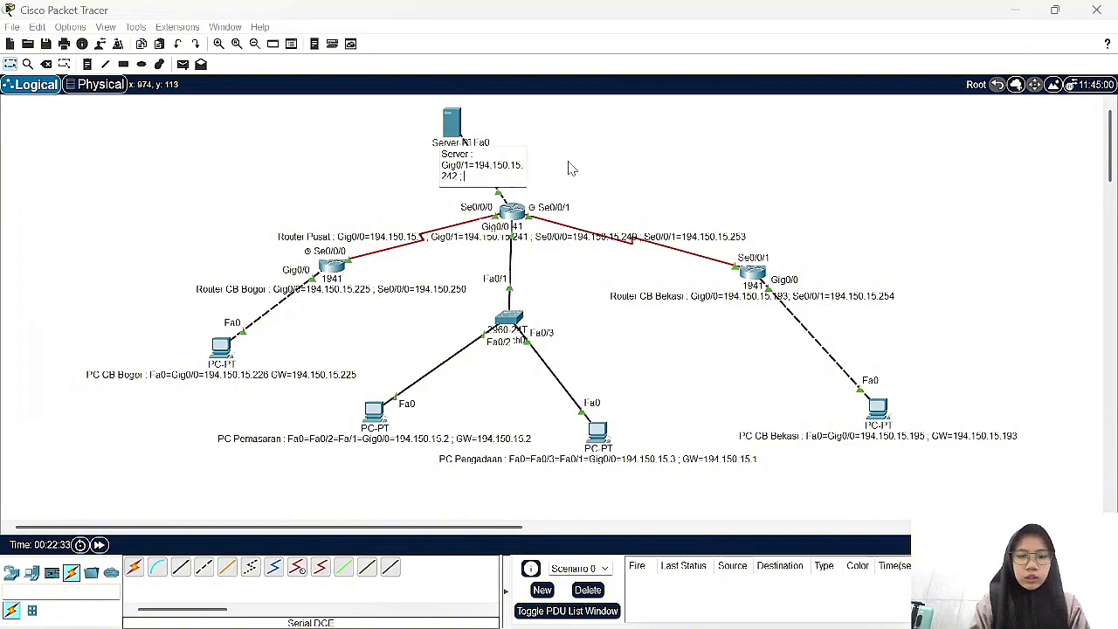
type("GW")
type("=194.150.15.")
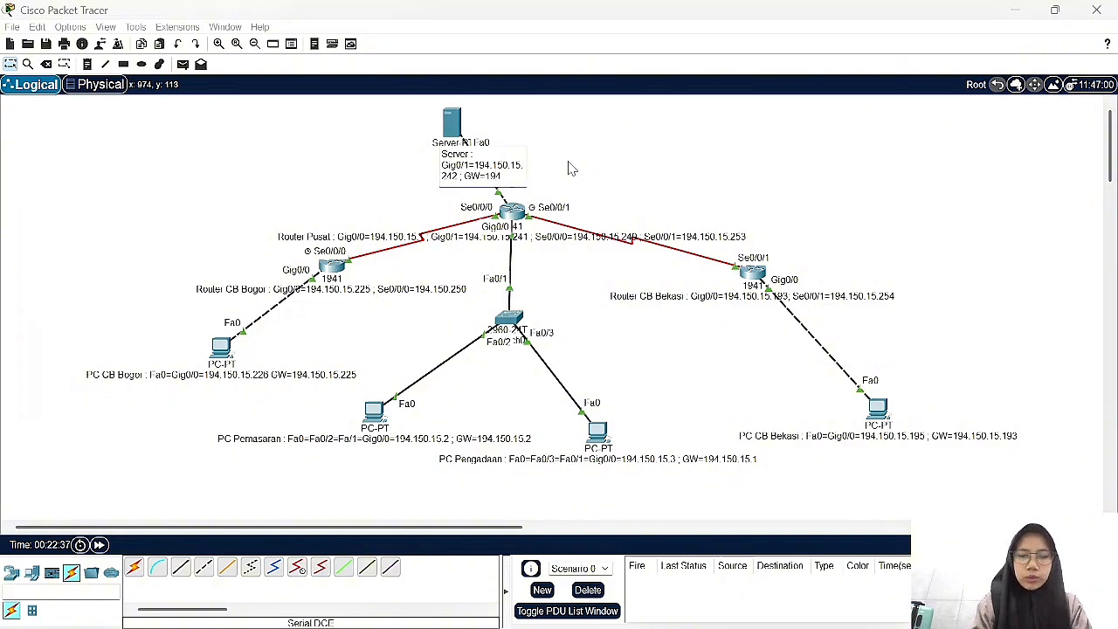
type("241")
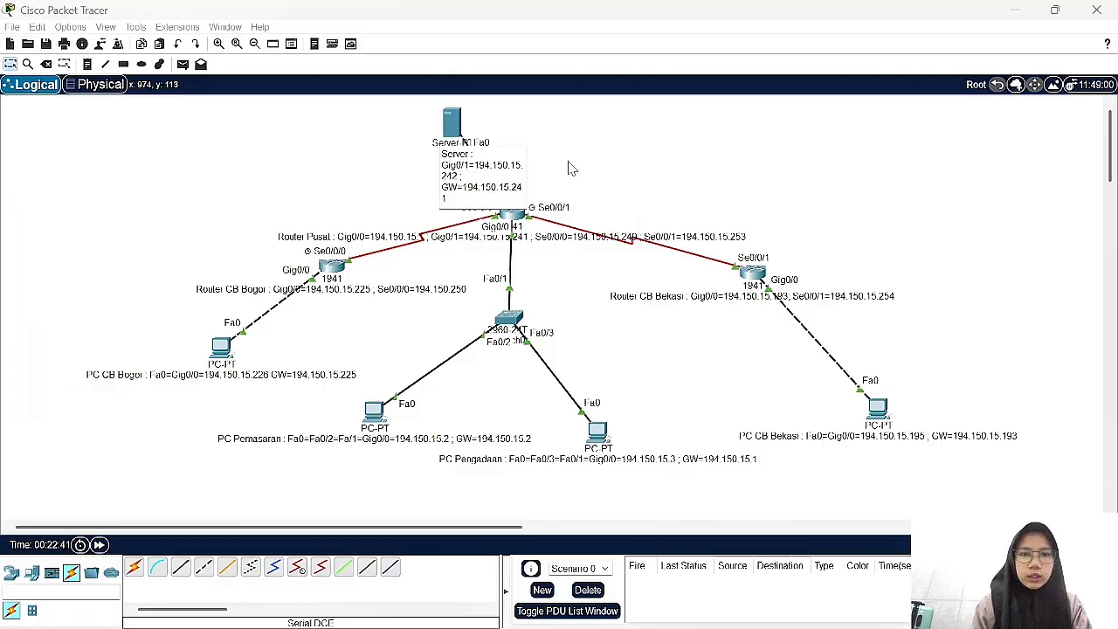
left_click(608, 166)
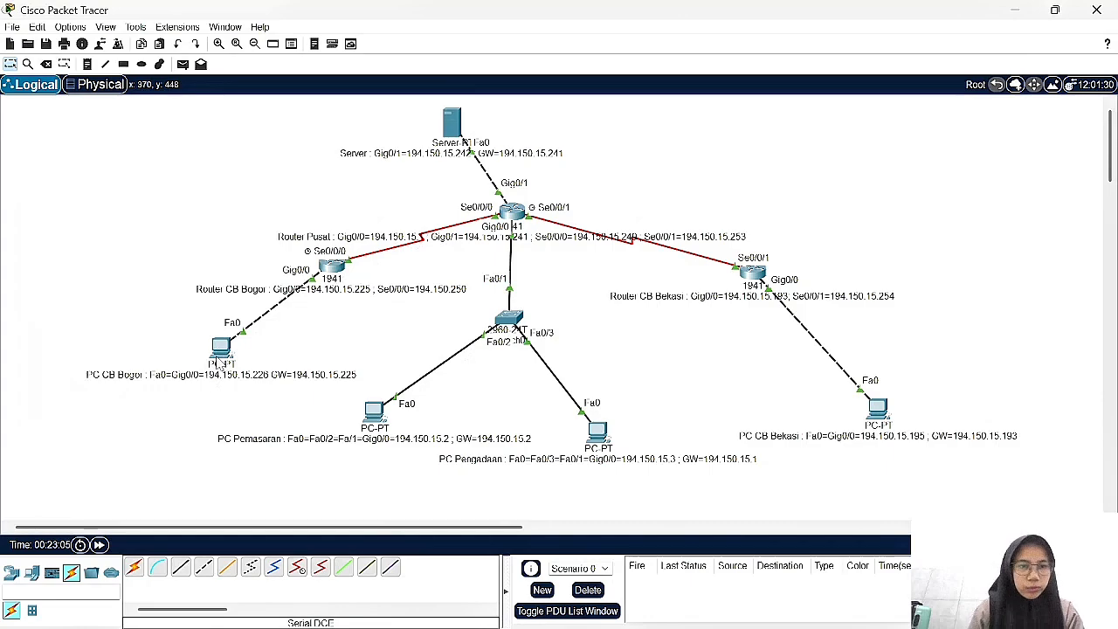
- Open PC CB Bogor's IP configuration and set its static IPv4 address to 194.150.15.226
left_click(221, 347)
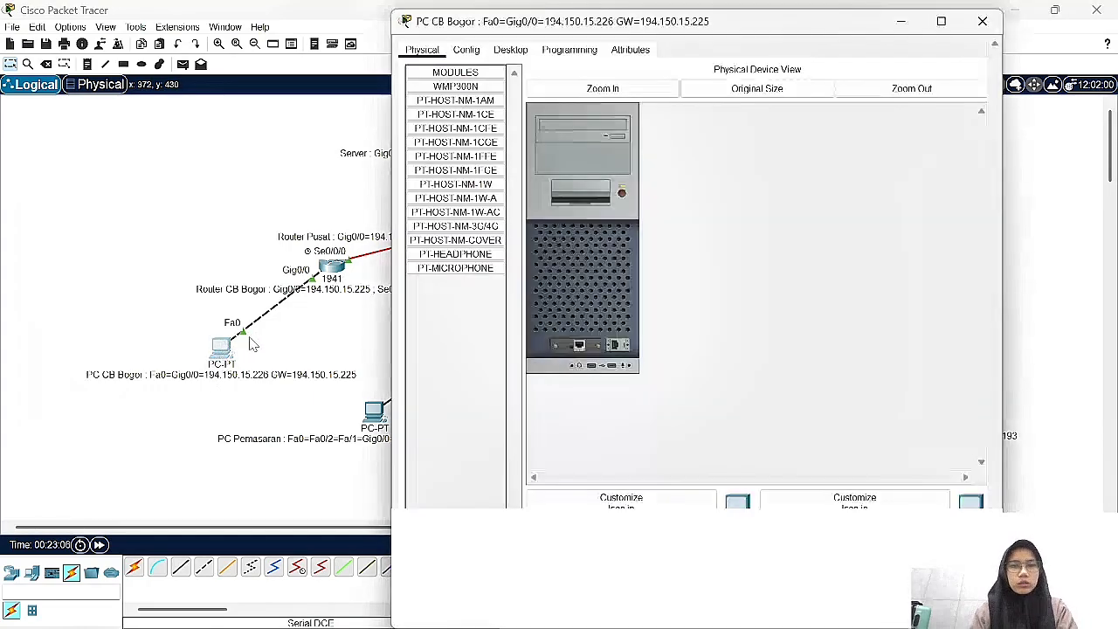
left_click(508, 51)
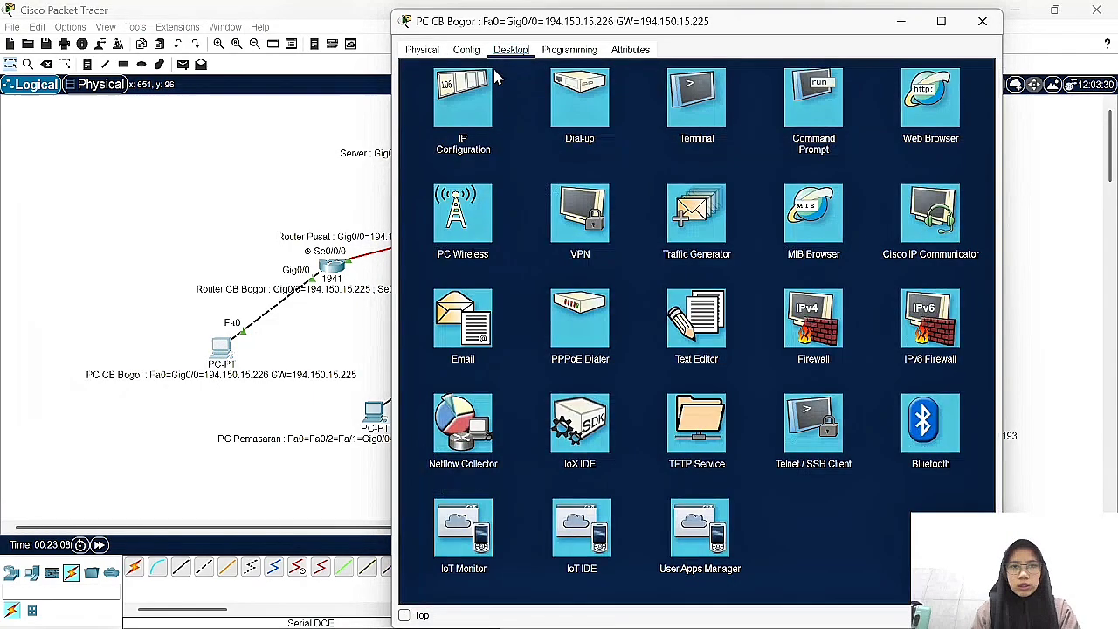
left_click(467, 100)
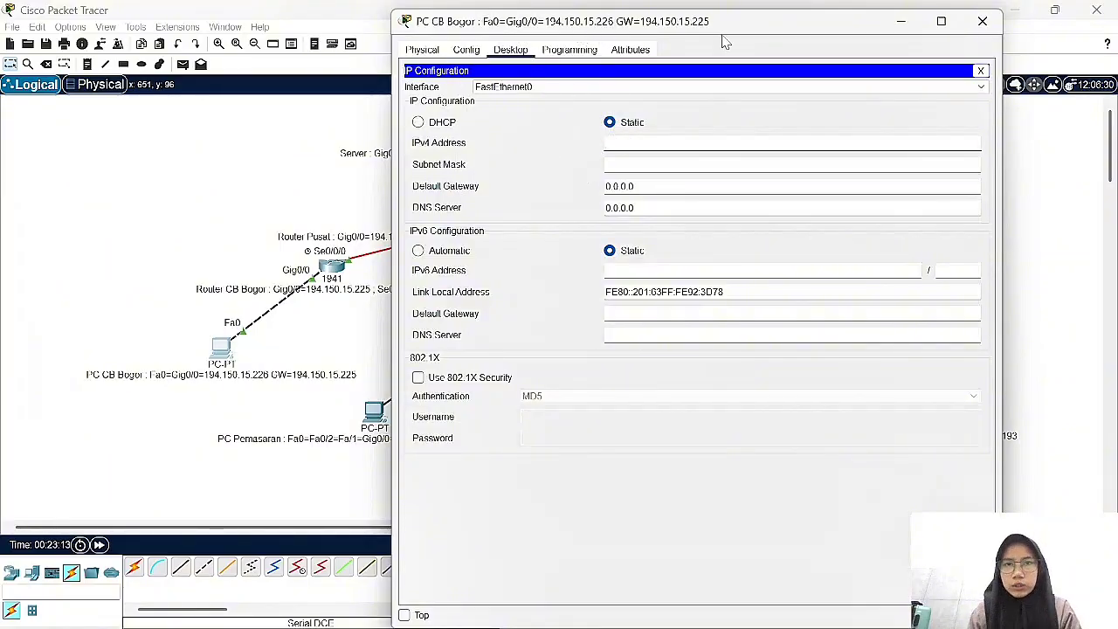
type("194")
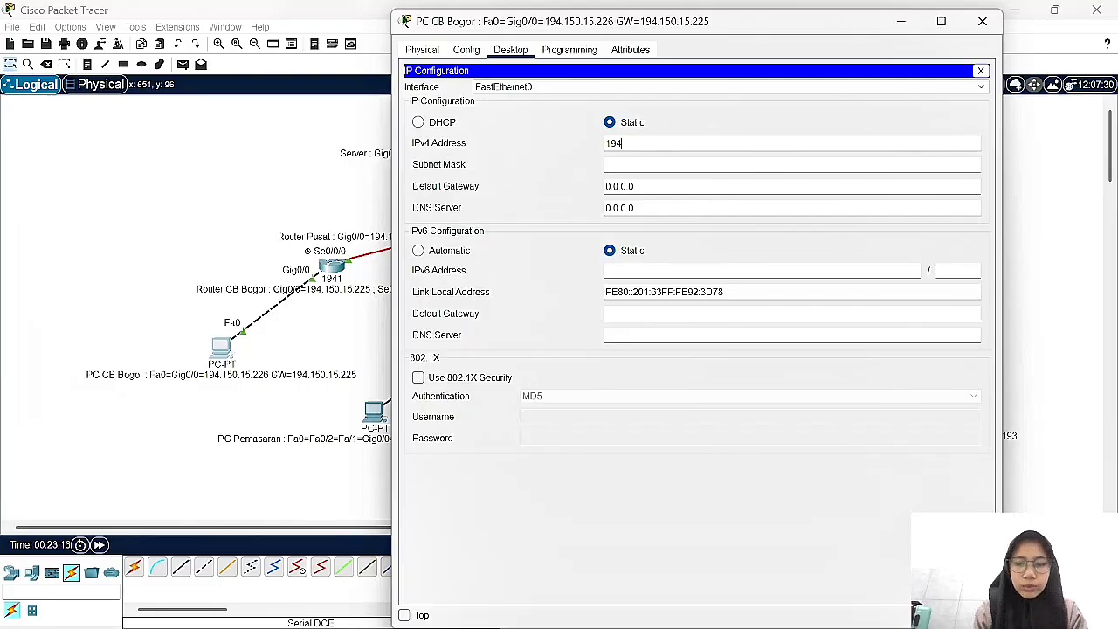
type(".150.15")
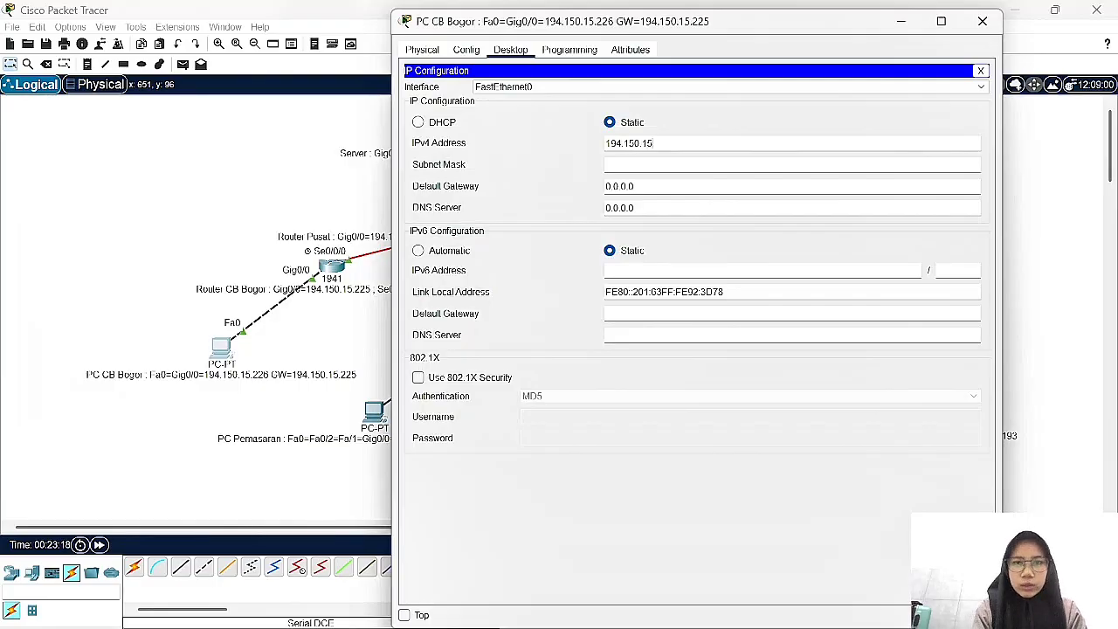
type(".226")
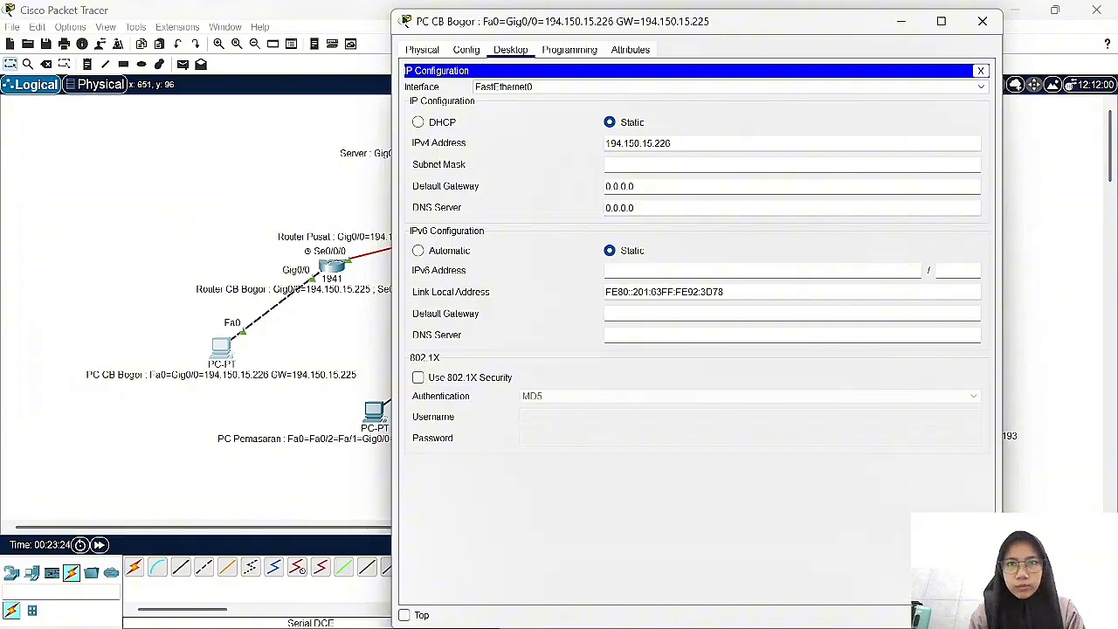
key("Tab")
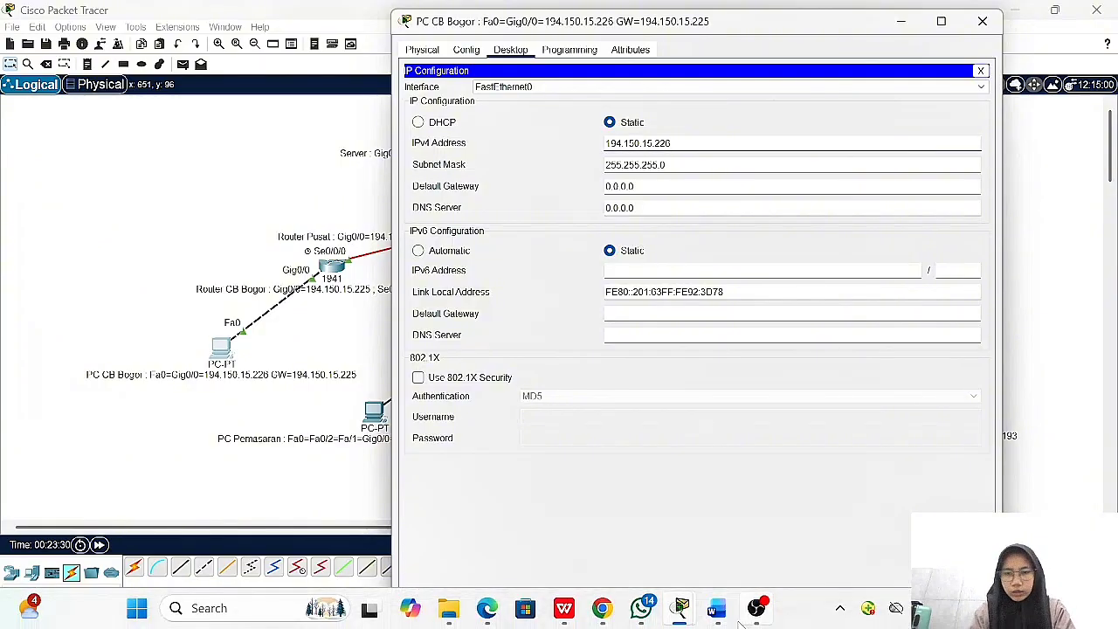
- Look up Cabang Bogor's subnet mask in the Word IP table and set PC CB Bogor's mask to 255.255.255.240
left_click(718, 611)
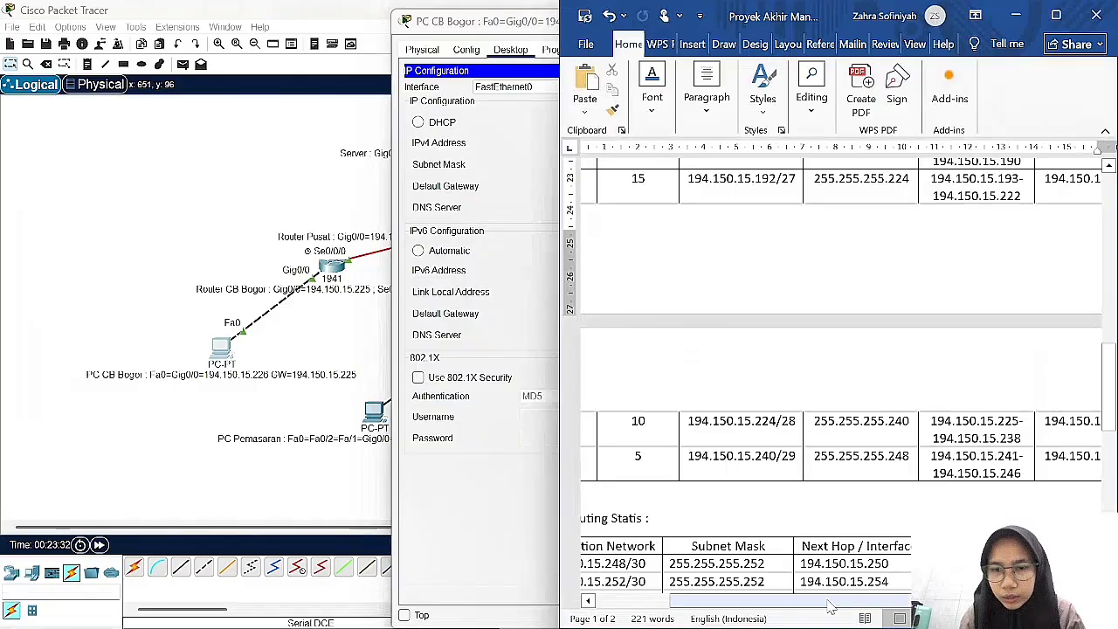
left_click_drag(828, 601, 787, 598)
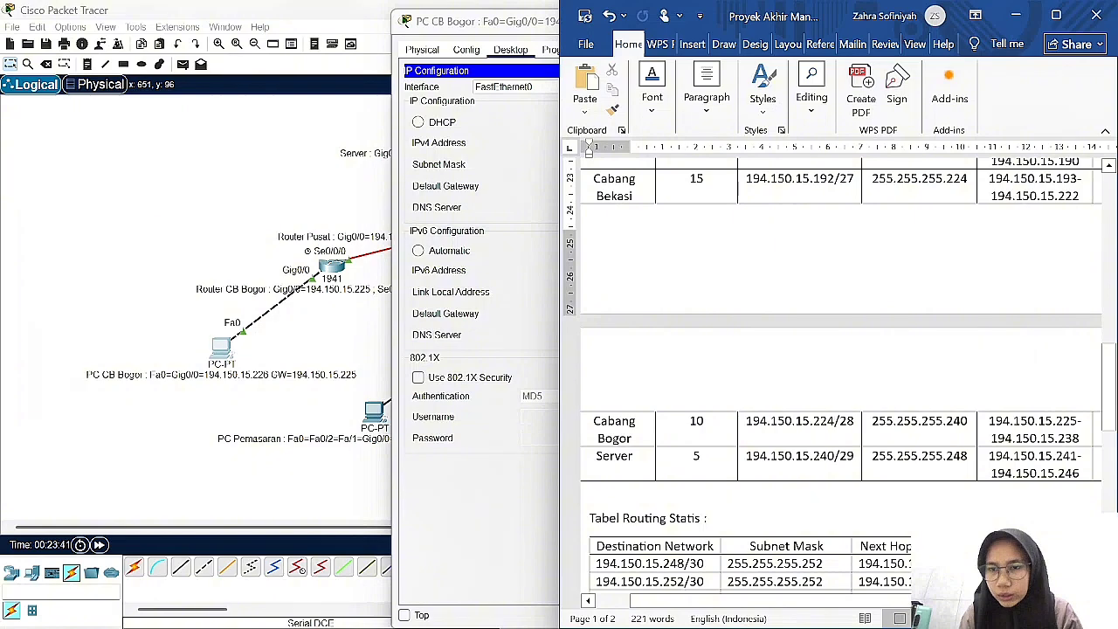
left_click_drag(872, 422, 968, 424)
left_click(949, 423)
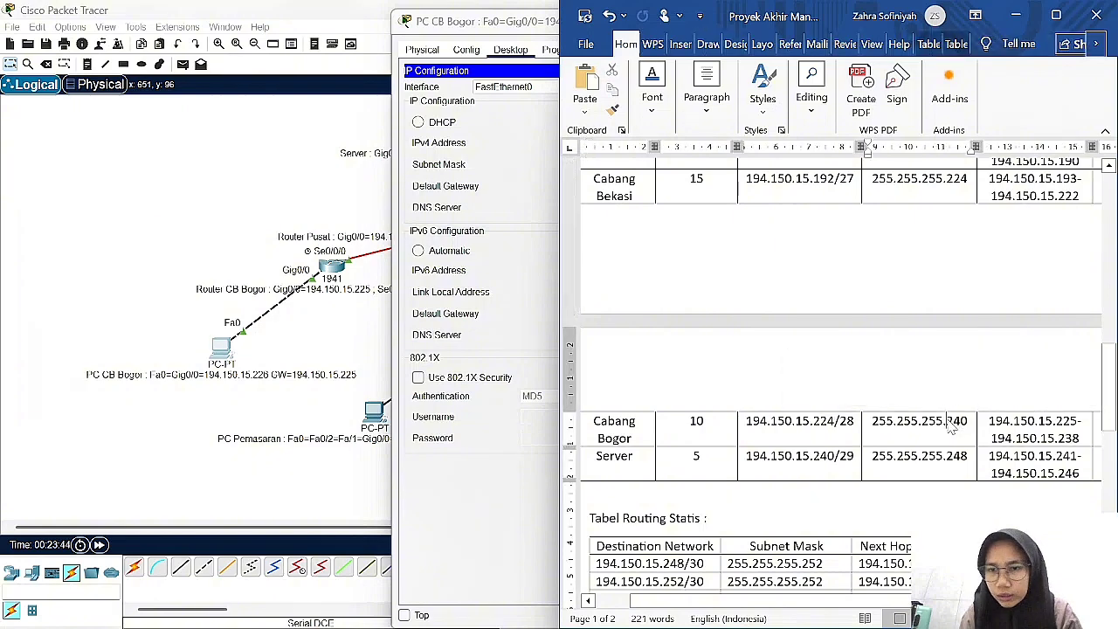
left_click(548, 407)
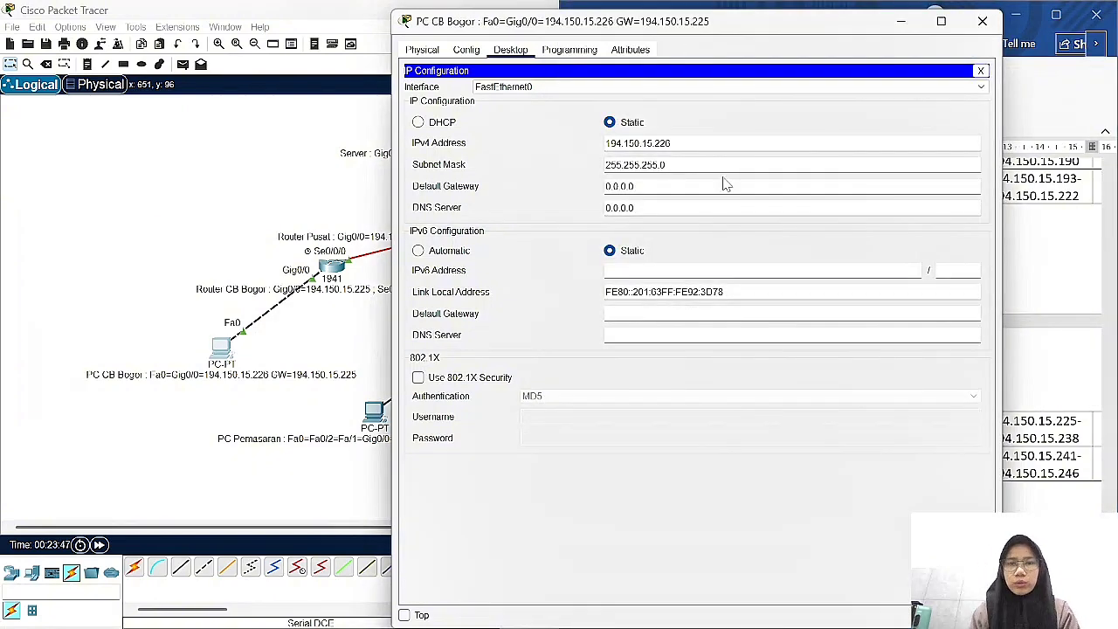
key("BackSpace")
type("240")
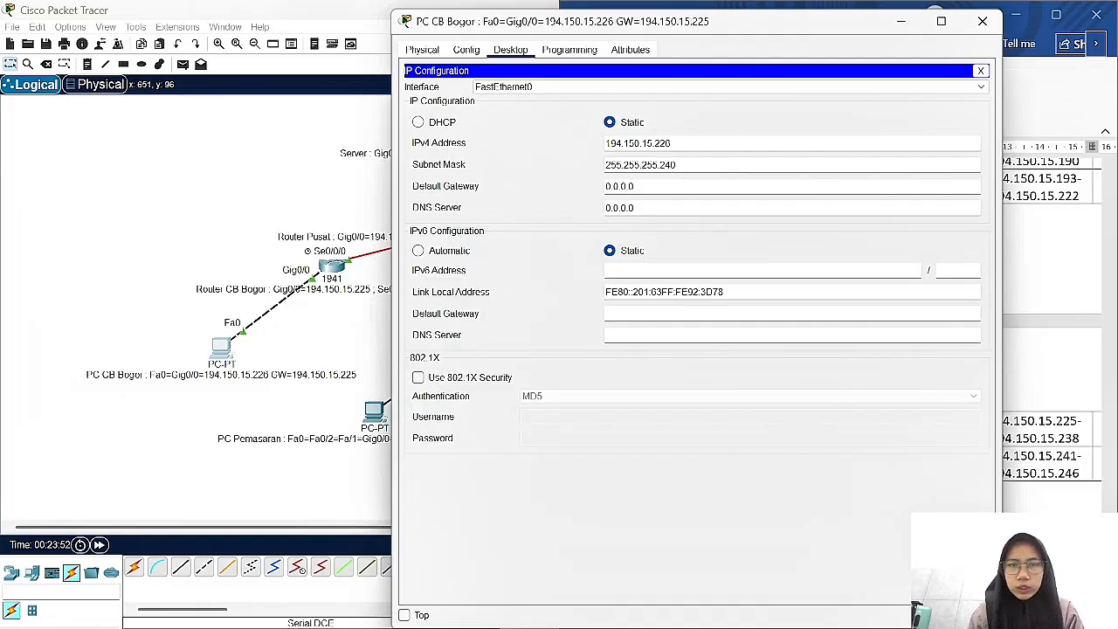
- Set PC CB Bogor's default gateway to 194.150.15.225 and close its configuration
key("Tab")
type("19")
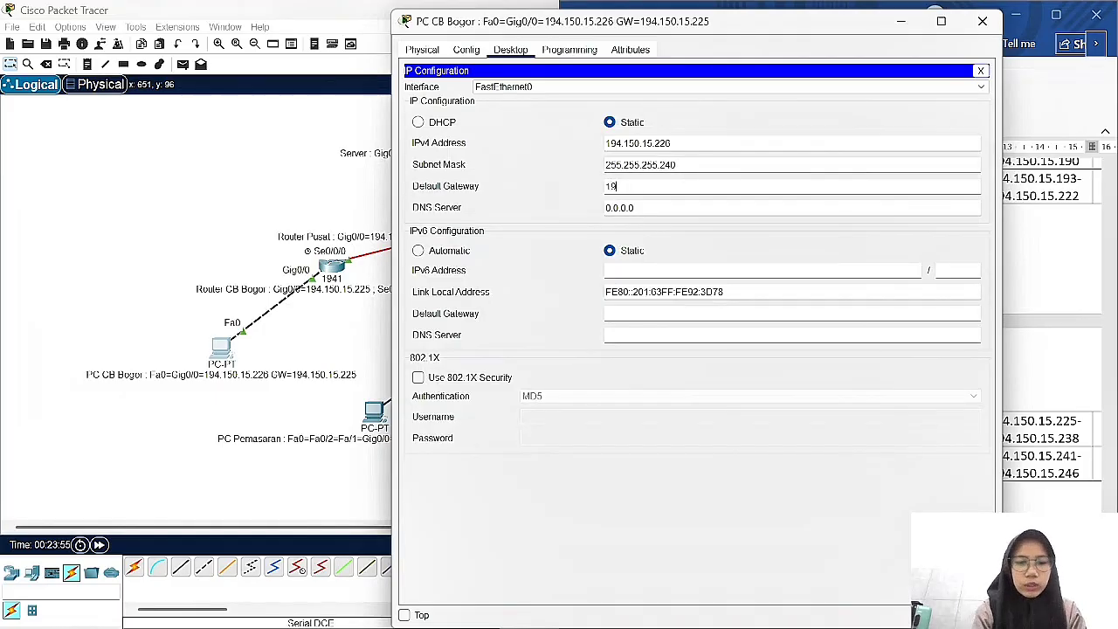
type("4.150")
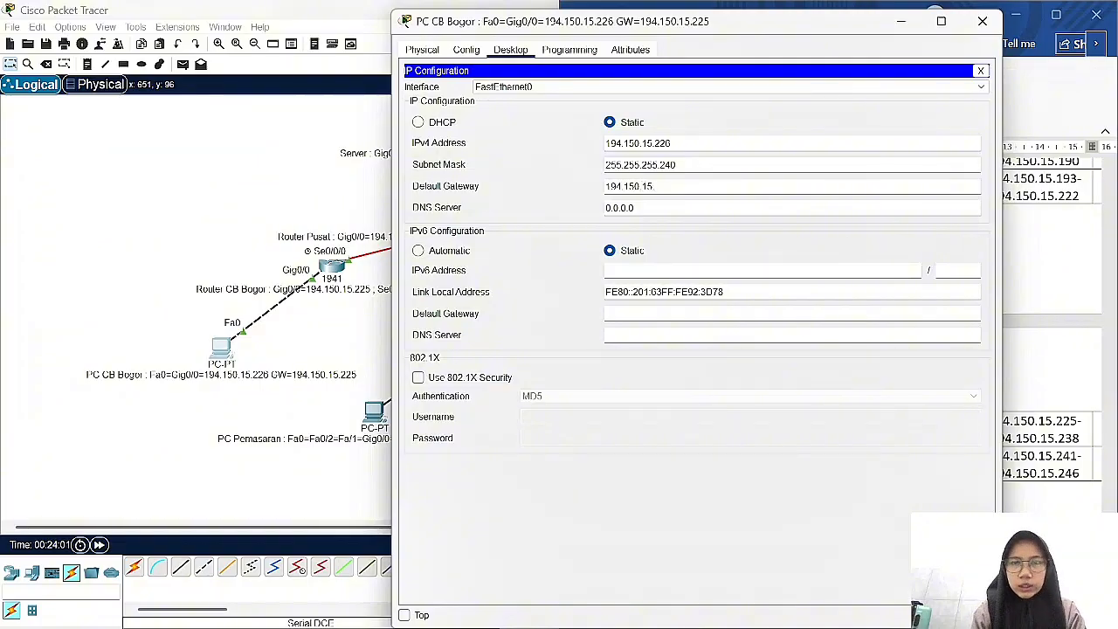
type(".15.225")
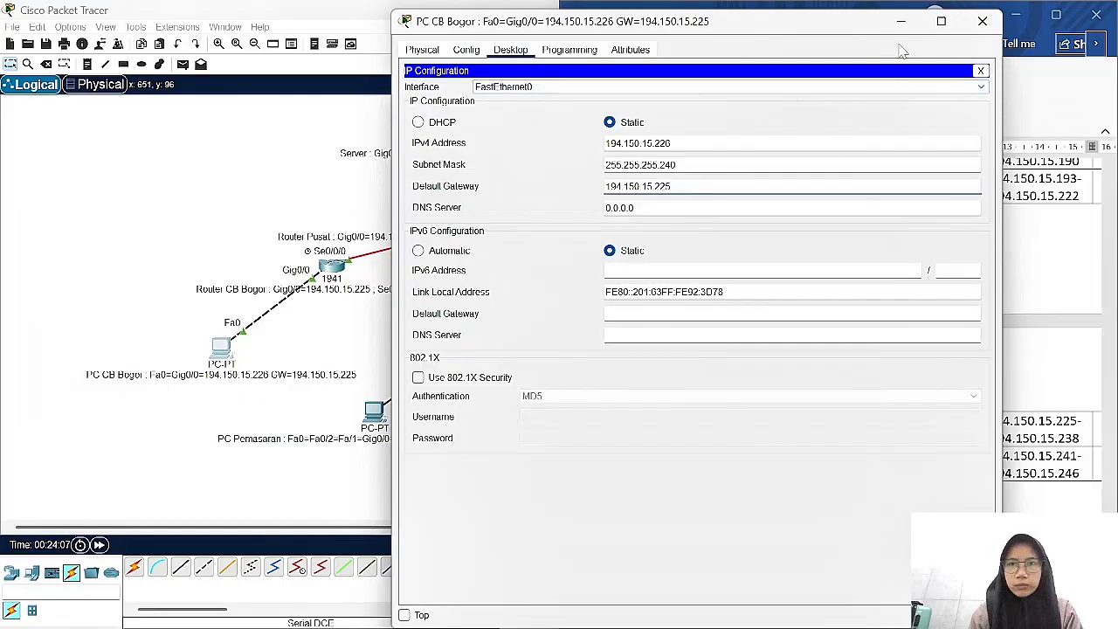
left_click(981, 21)
left_click(410, 334)
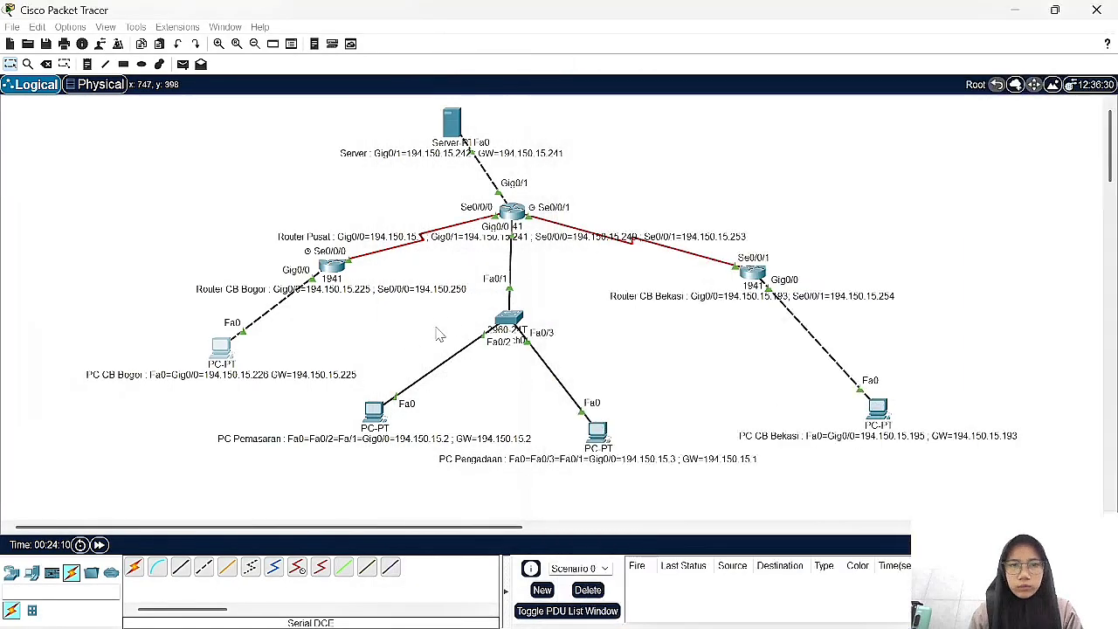
- Configure Router CB Bogor's GigabitEthernet0/0 with IPv4 address 194.150.15.225 and subnet mask 255.255.255.240
left_click(332, 269)
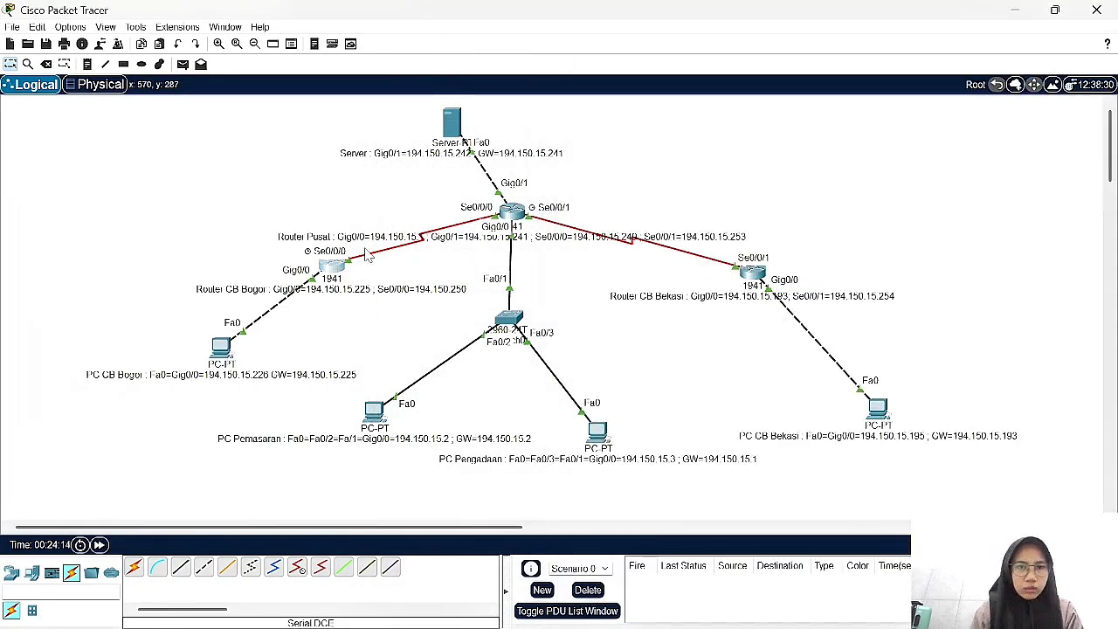
left_click(485, 200)
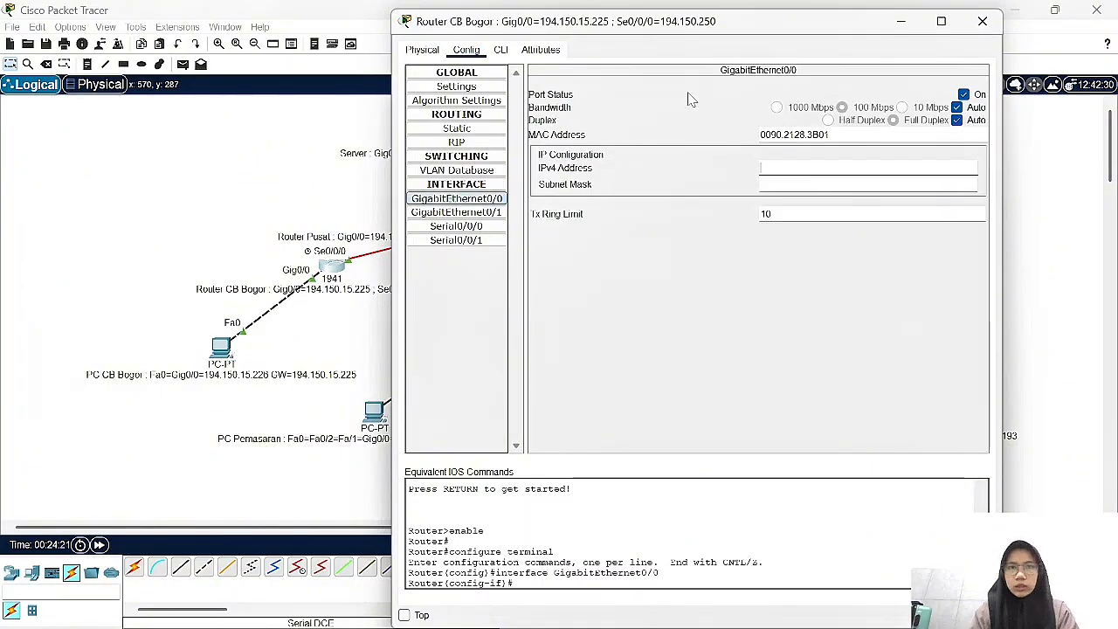
type("194.150.1")
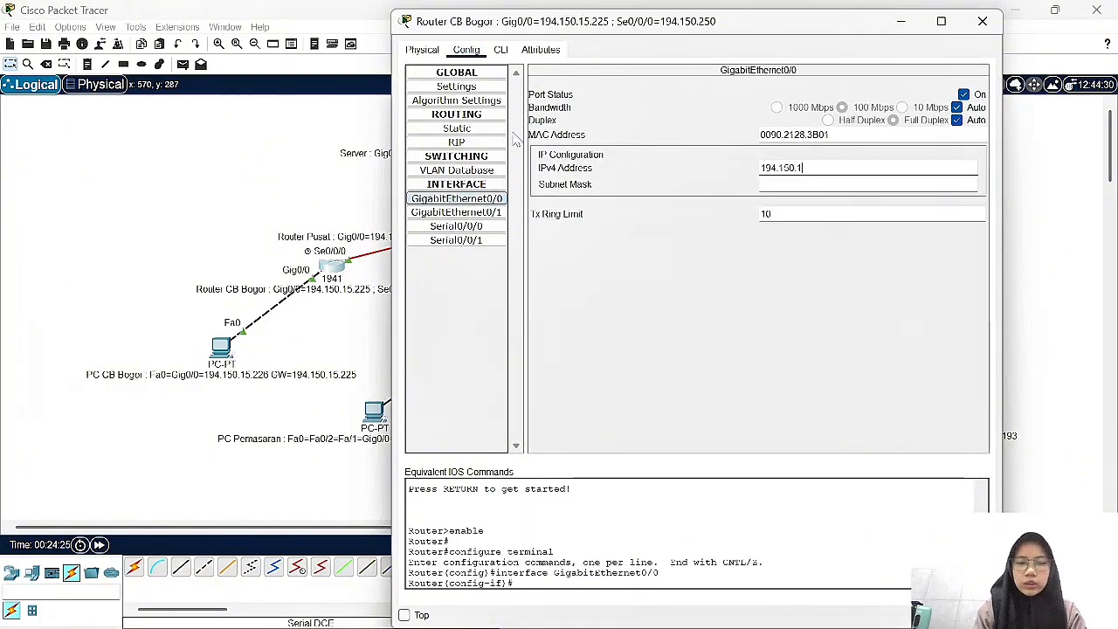
type("5.225")
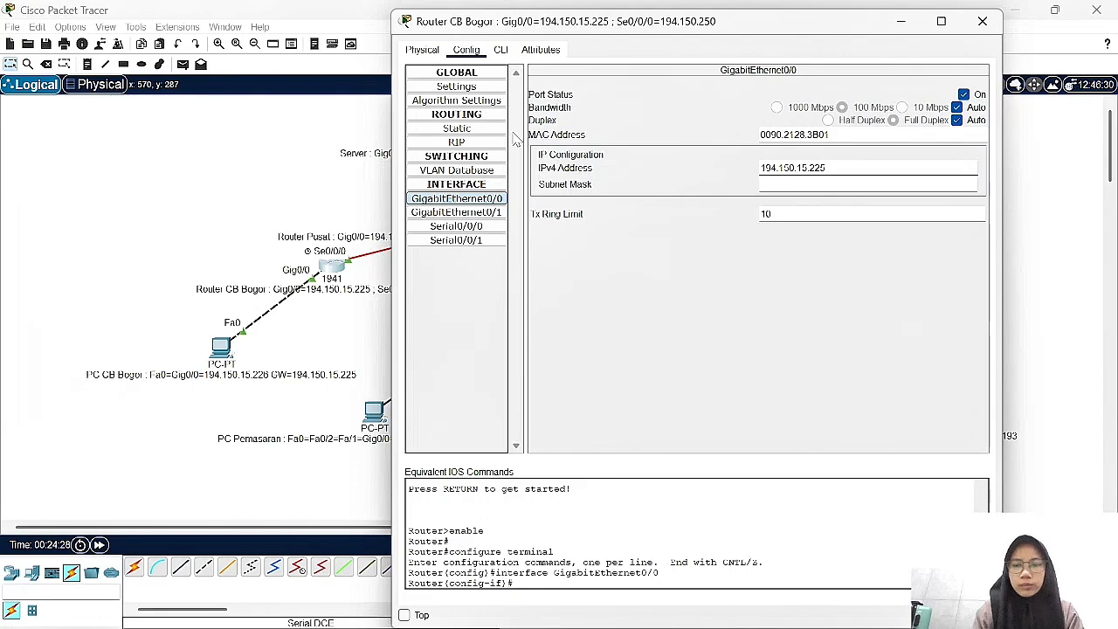
key("Tab")
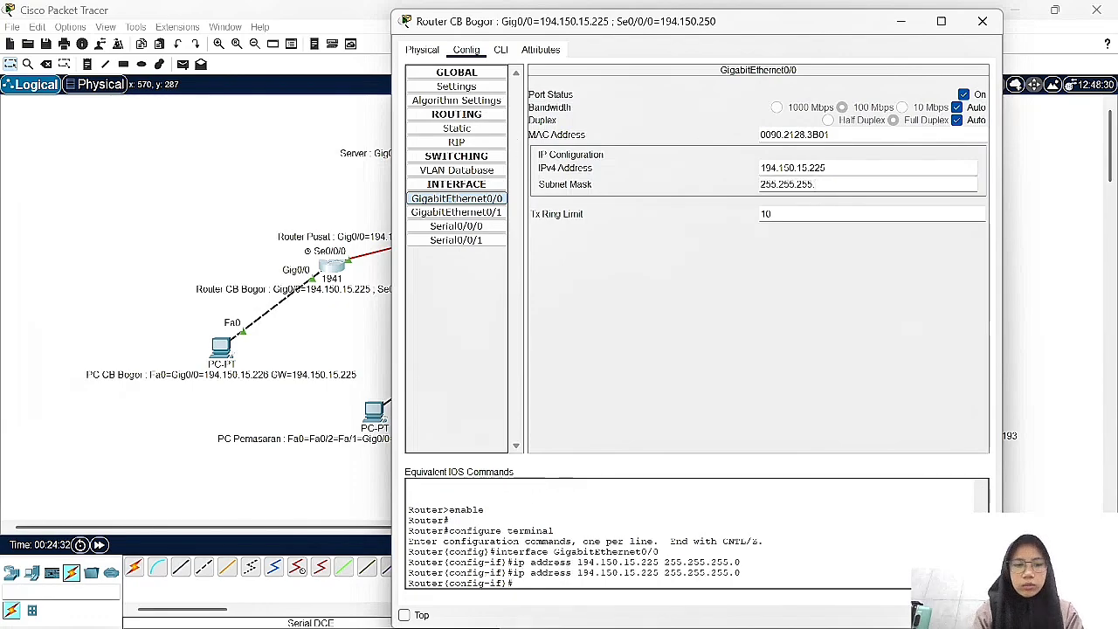
type("240")
key("Return")
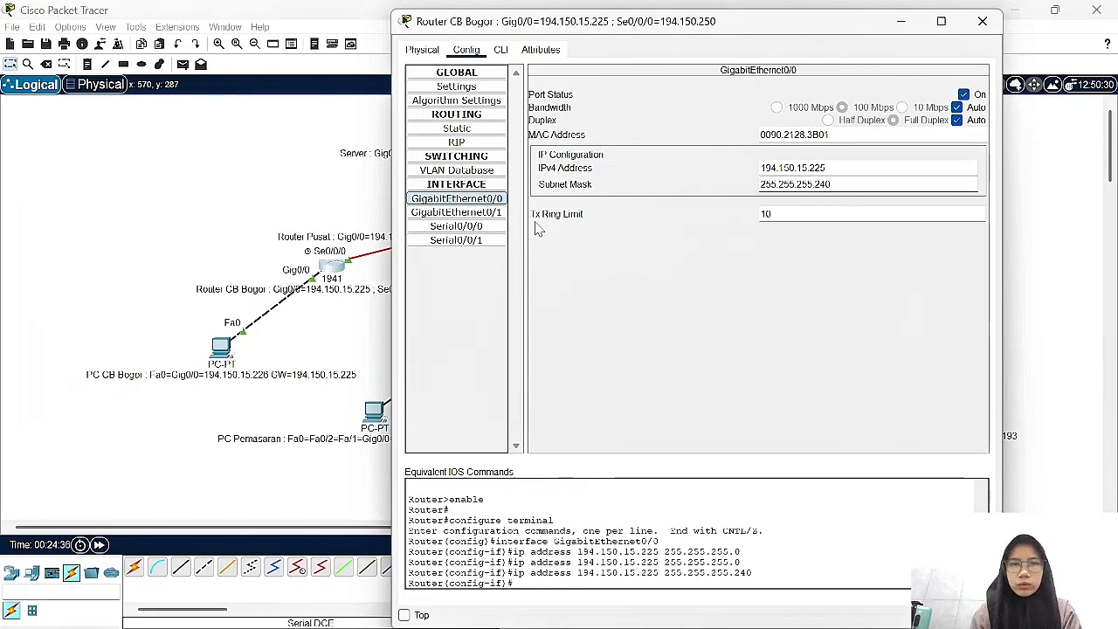
- Set the clock rate of Router CB Bogor's Serial0/0/0 interface to Not Set
left_click(489, 227)
left_click(931, 121)
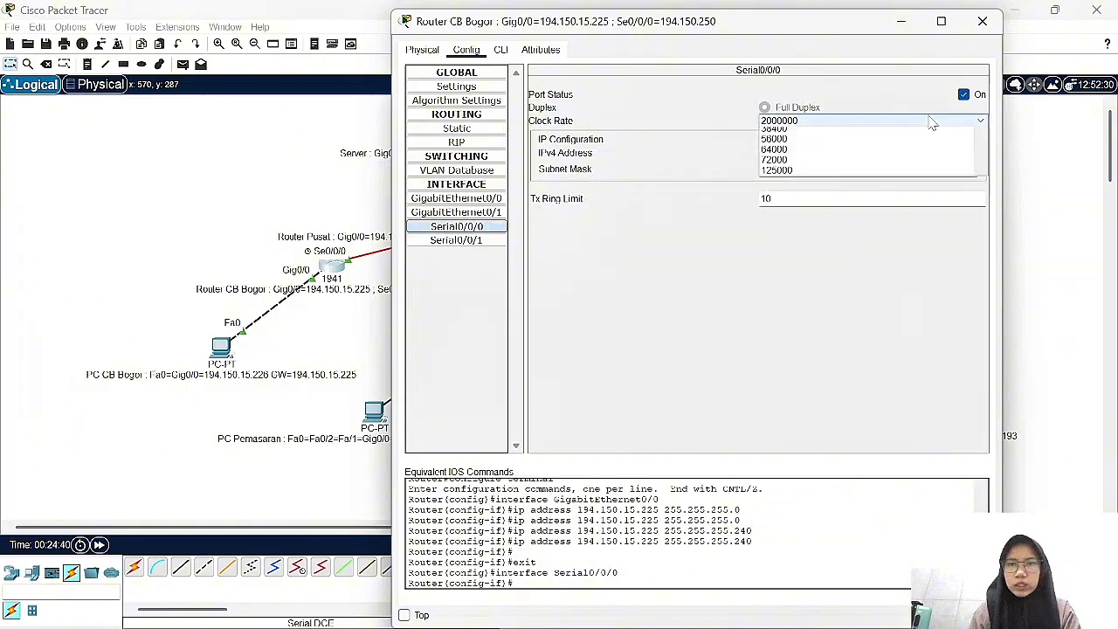
left_click(850, 207)
left_click(821, 124)
left_click(830, 216)
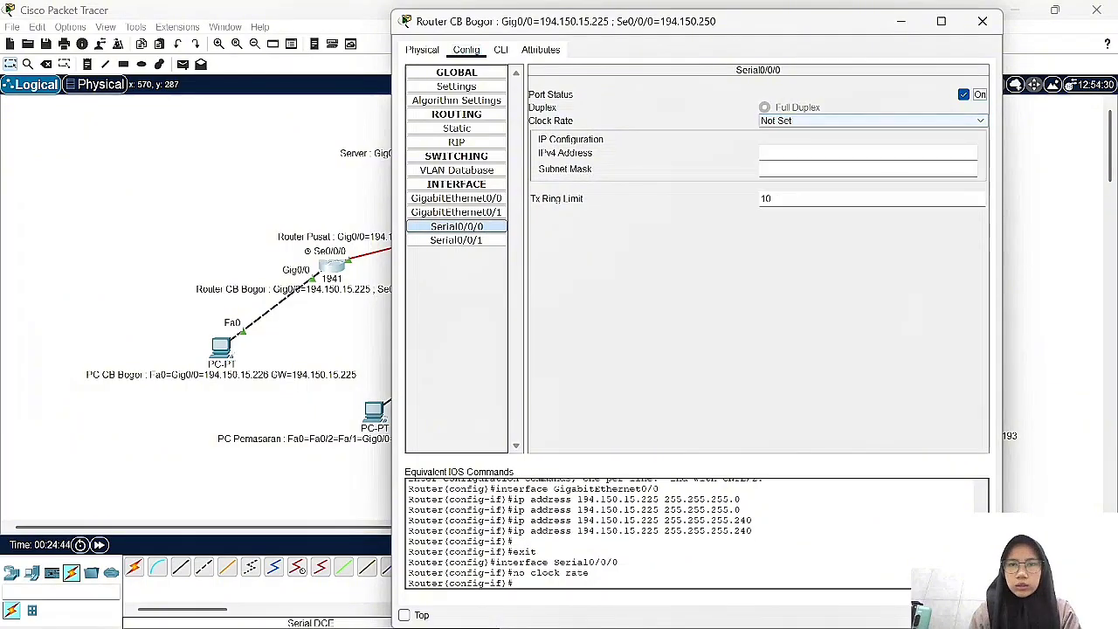
- Give Router CB Bogor's Serial0/0/0 interface the IPv4 address 194.150.15.250
left_click(809, 152)
type("194.150")
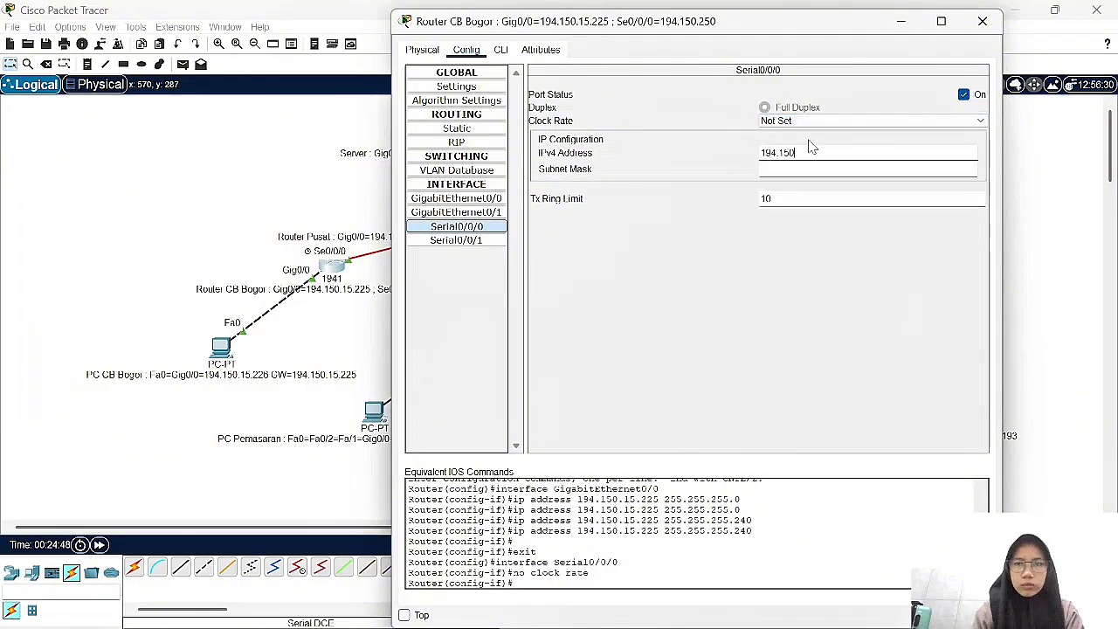
type(".15")
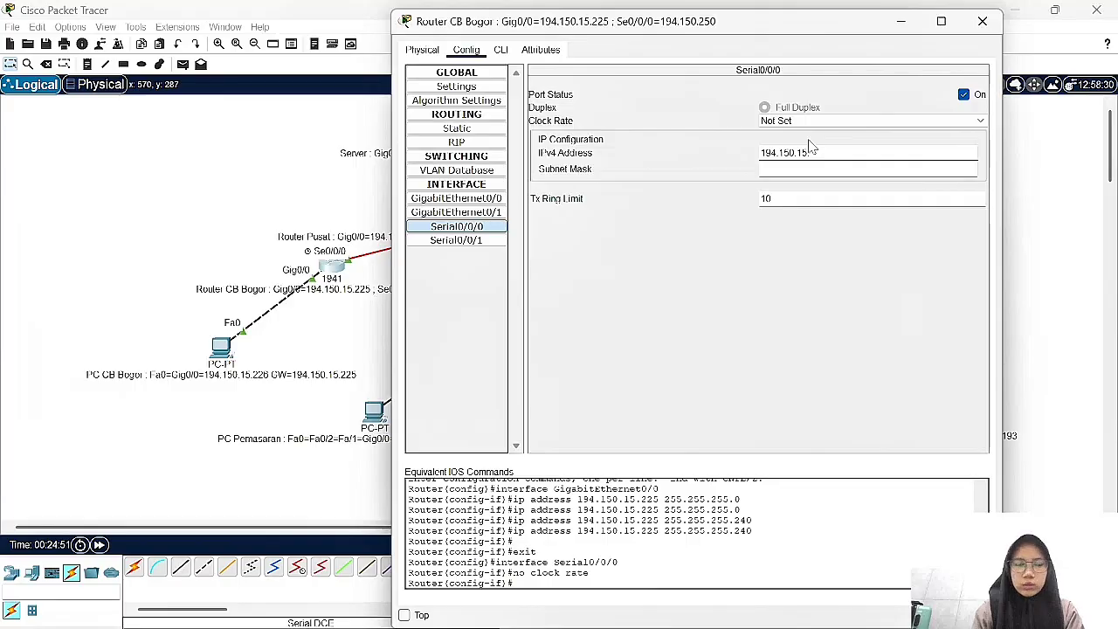
type(".250")
key("Tab")
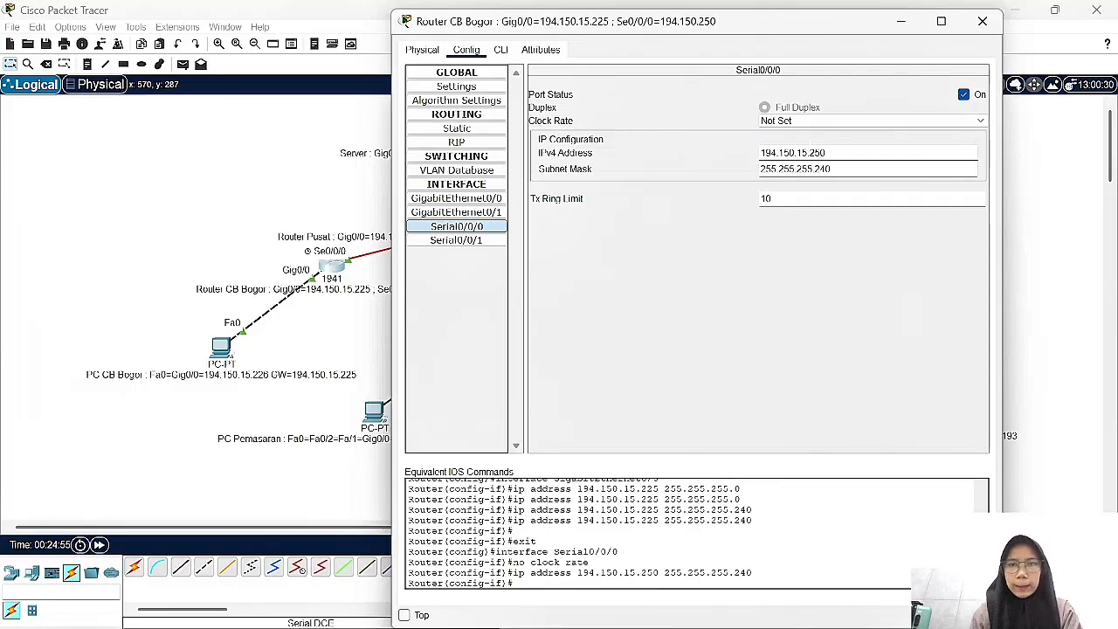
- Set Serial0/0/0's subnet mask to 255.255.255.252, check it against the static routing table in Word, and close the router's configuration
left_click(836, 169)
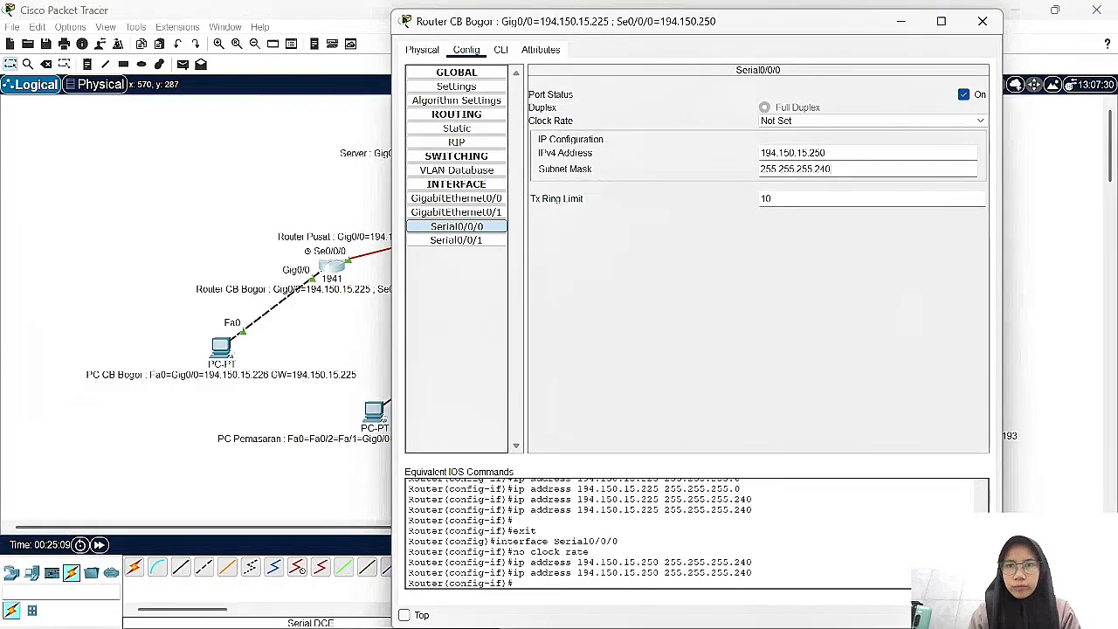
key("BackSpace")
key("BackSpace")
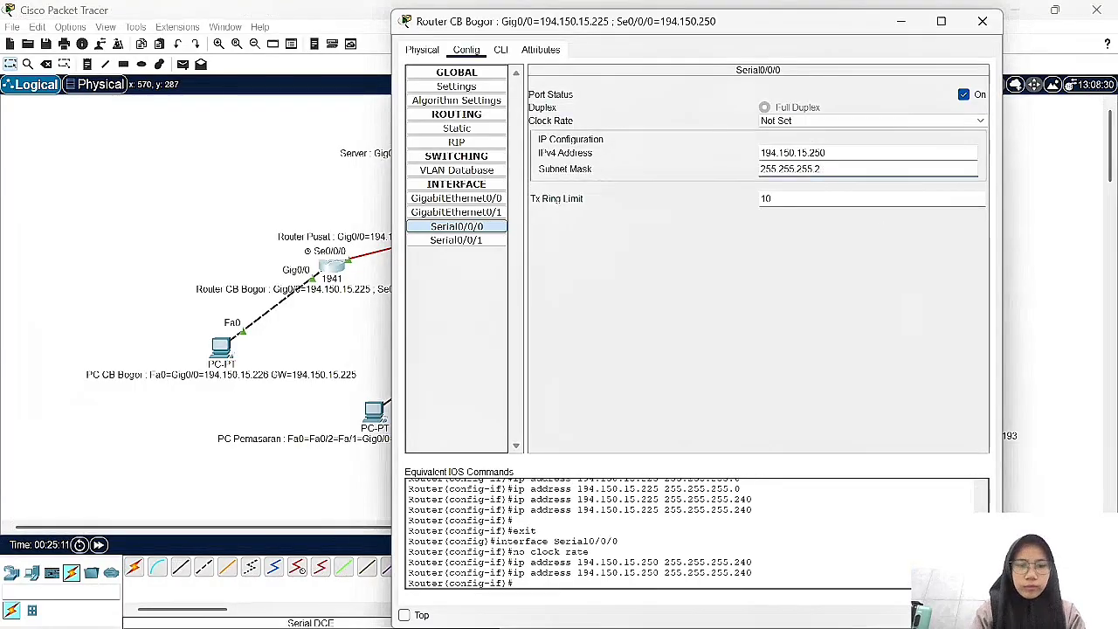
type("52")
mouse_move(718, 609)
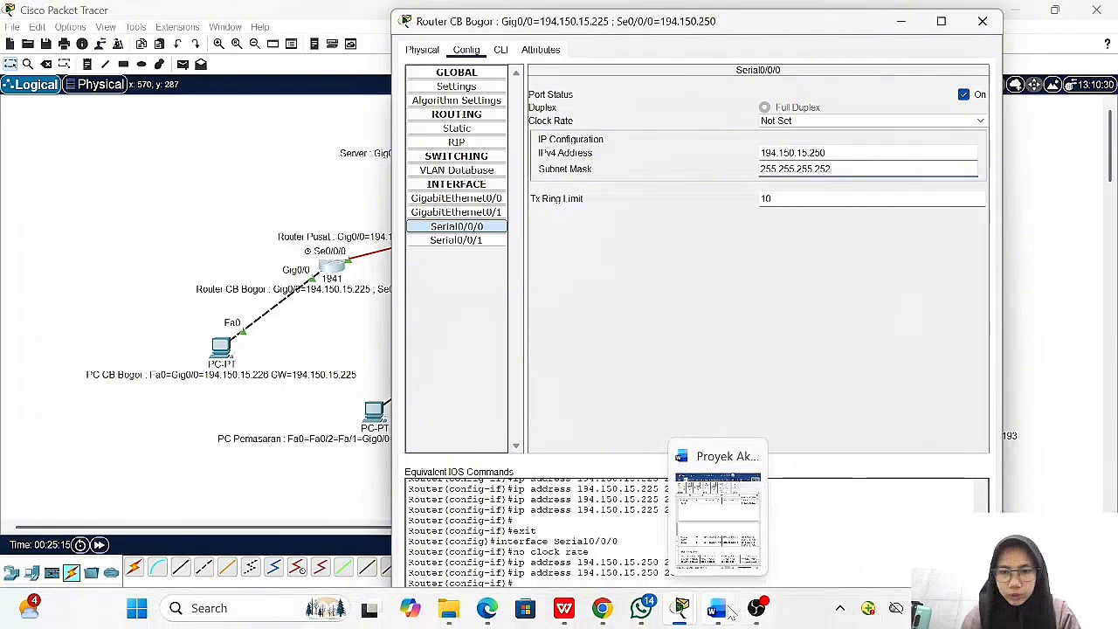
left_click(719, 523)
scroll(970, 420, "down", 2)
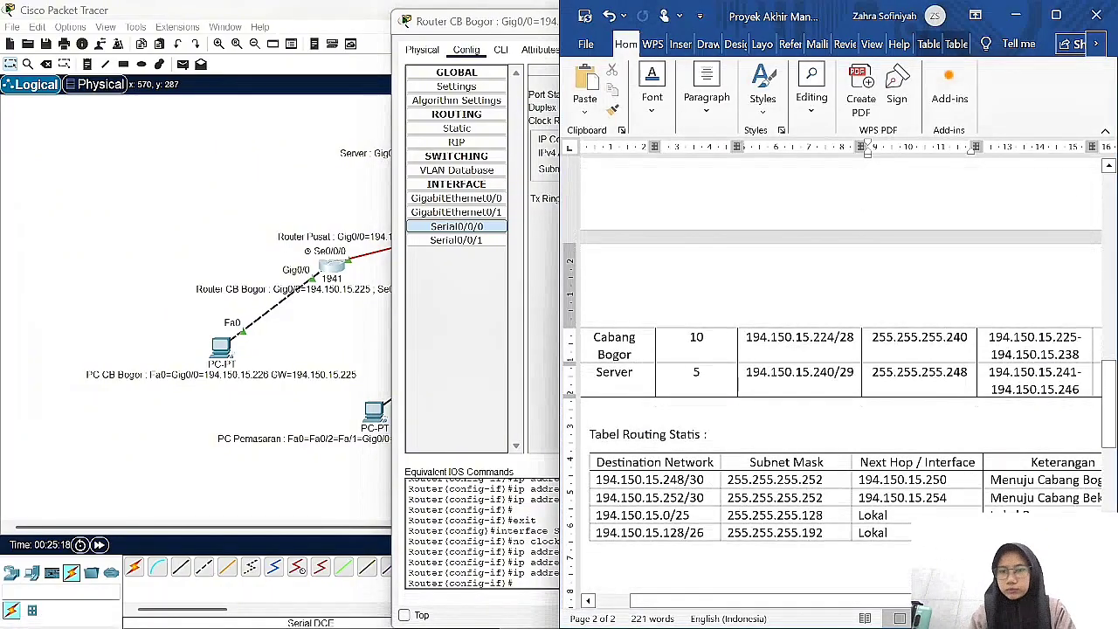
left_click(1016, 14)
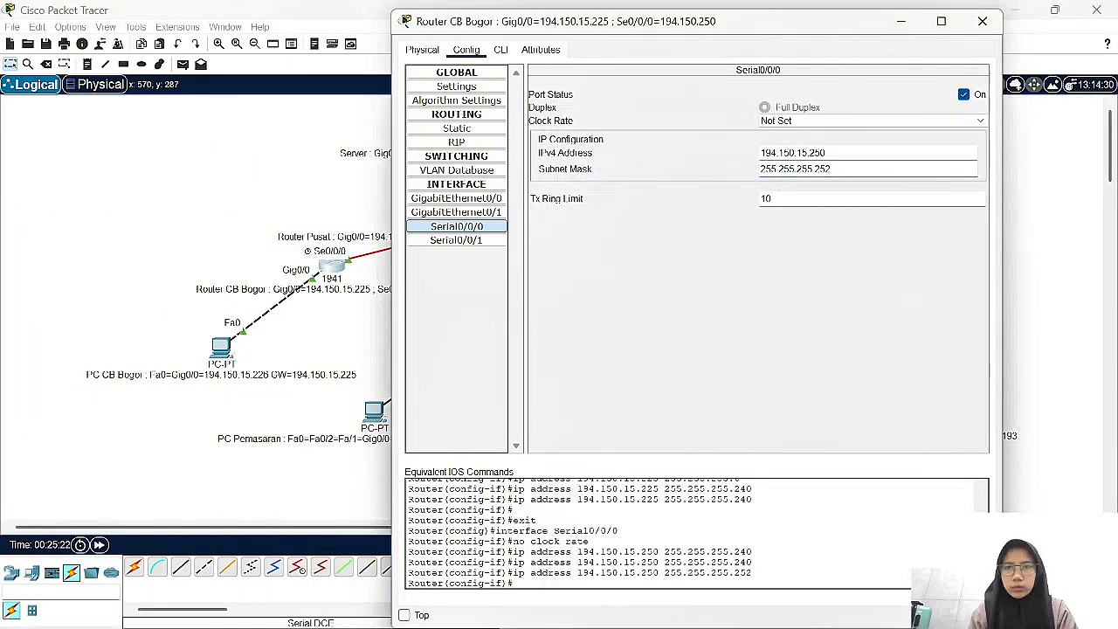
left_click(981, 20)
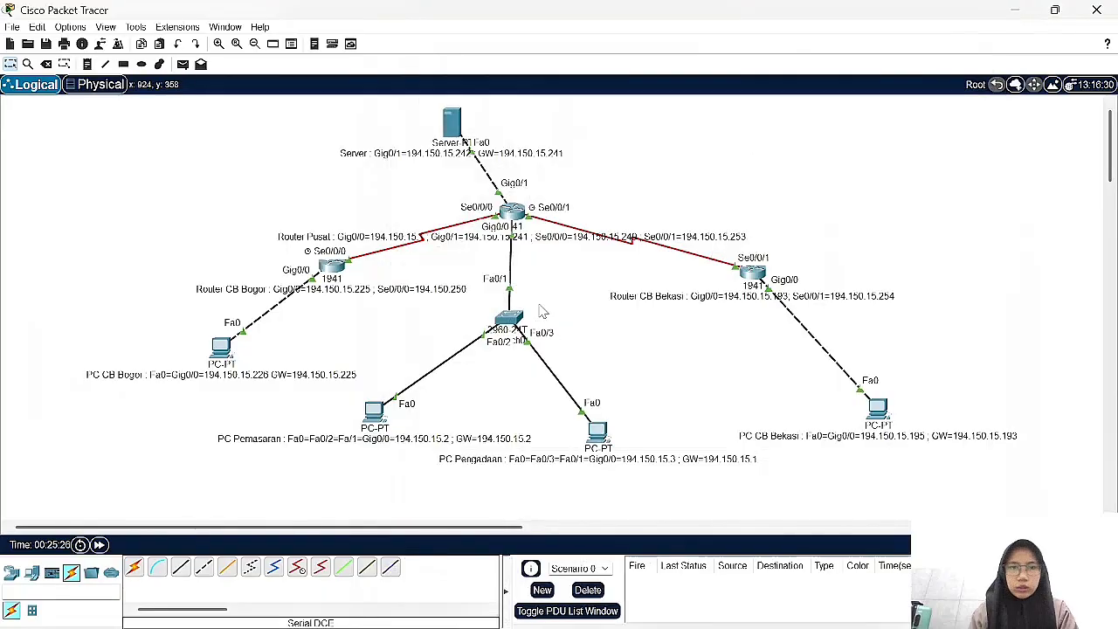
- Open PC Pemasaran's IP configuration and set its static IPv4 address to 194.150.15.2
left_click(374, 410)
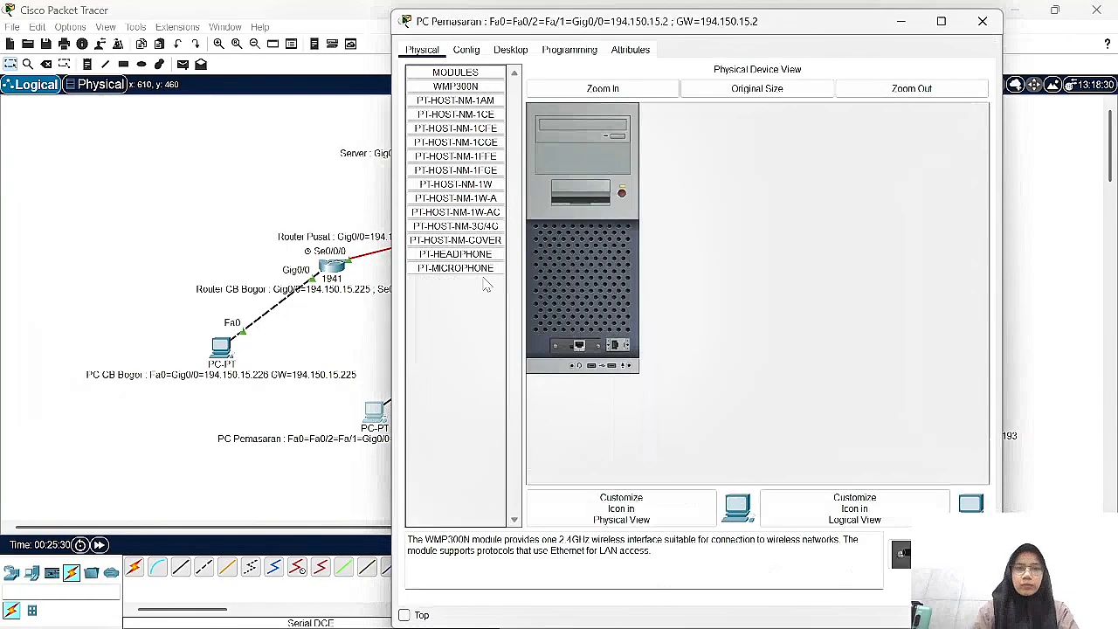
left_click(511, 51)
left_click(461, 98)
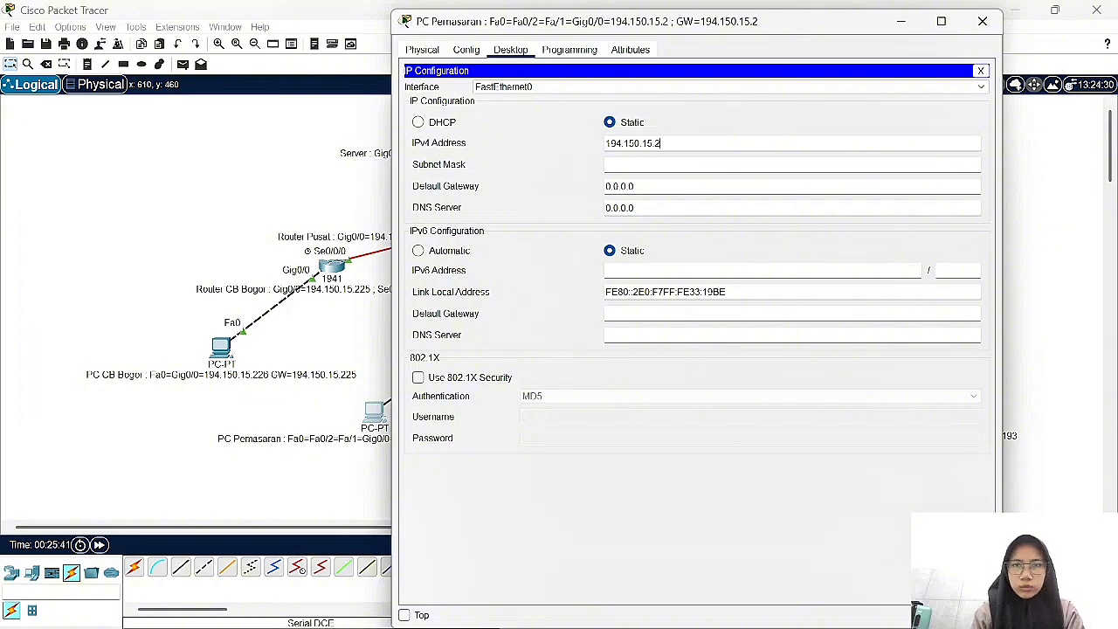
key("Tab")
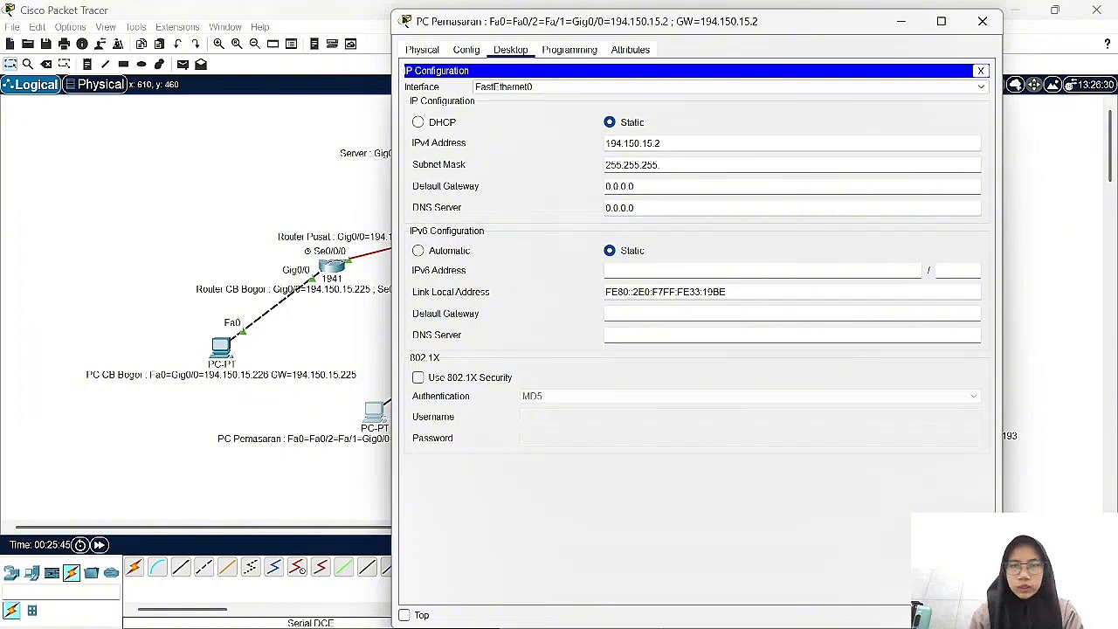
- Look up Pemasaran's subnet mask in the Word IP table and set PC Pemasaran's mask to 255.255.255.128
left_click(719, 609)
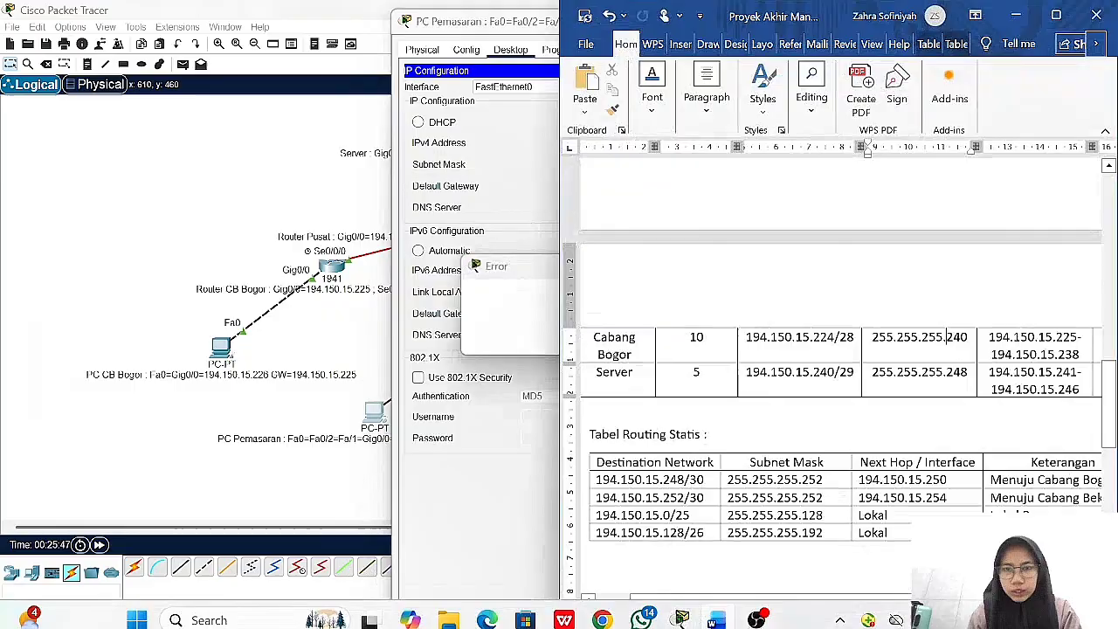
left_click(510, 433)
left_click(603, 339)
scroll(838, 375, "up", 5)
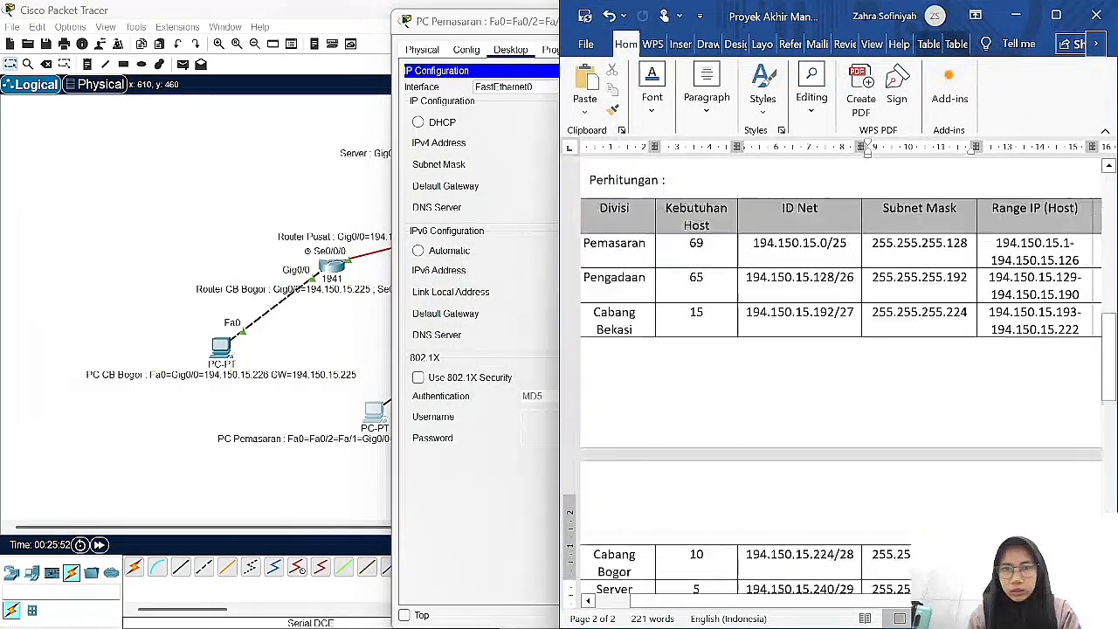
scroll(688, 340, "up", 2)
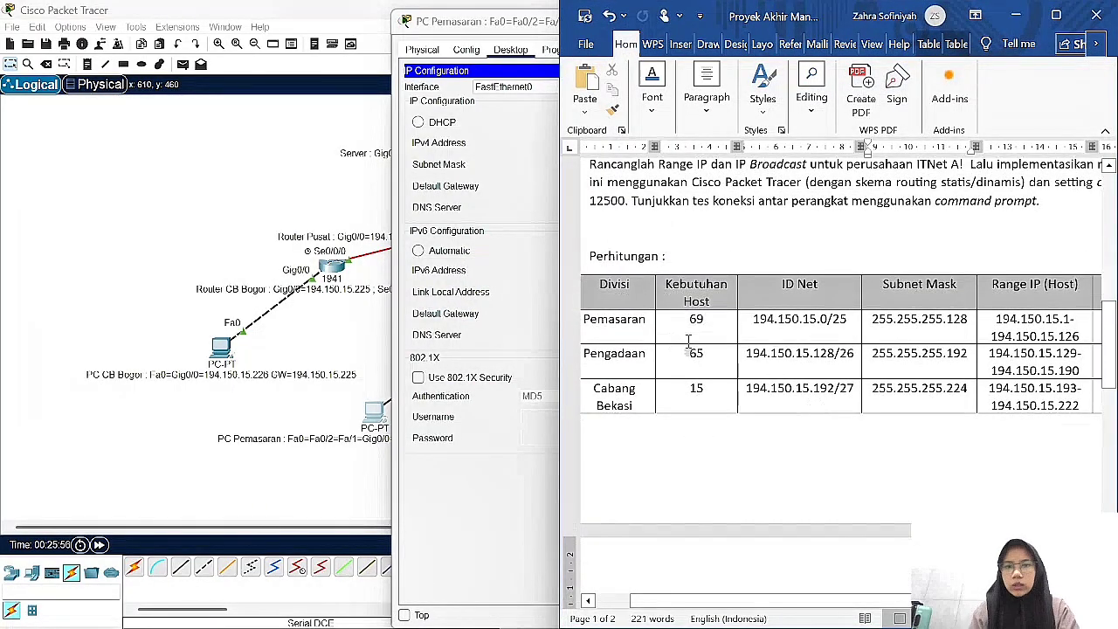
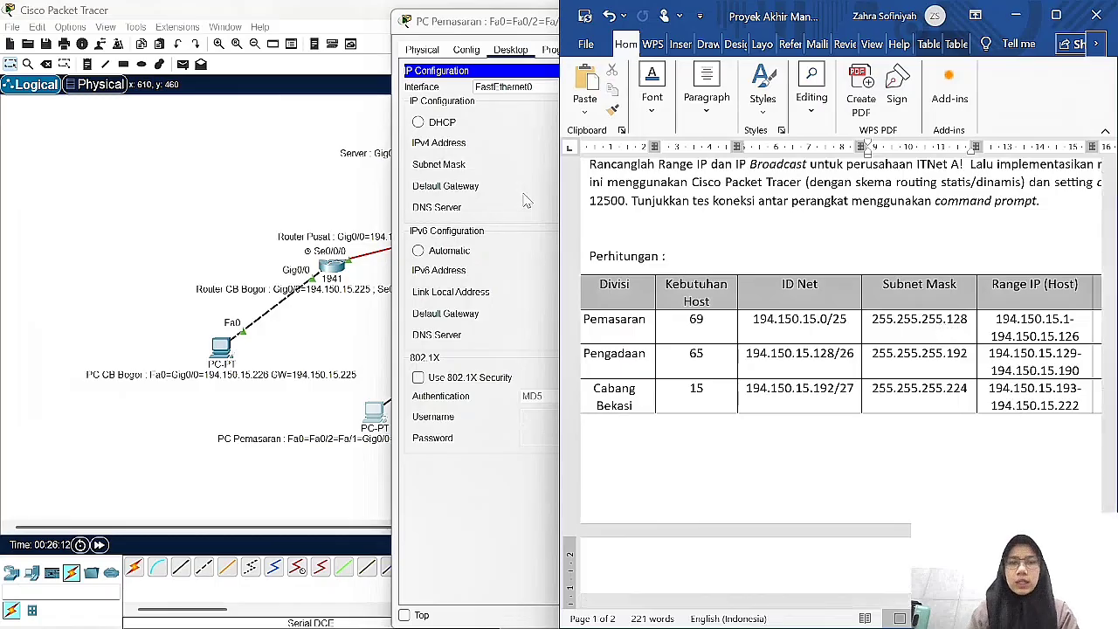
key("alt+Tab")
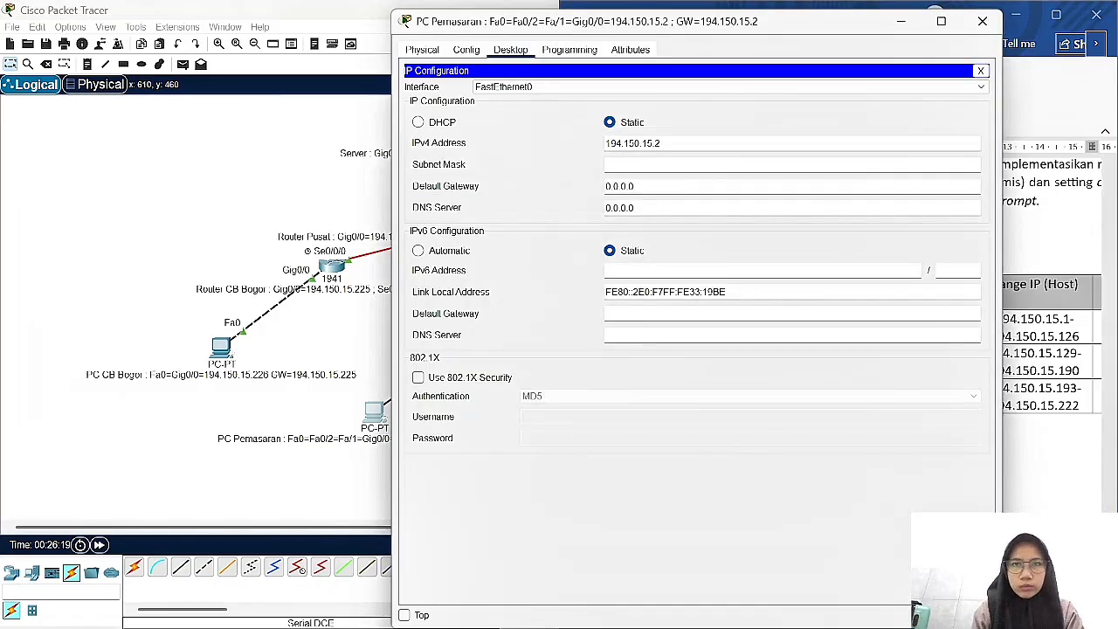
key("Tab")
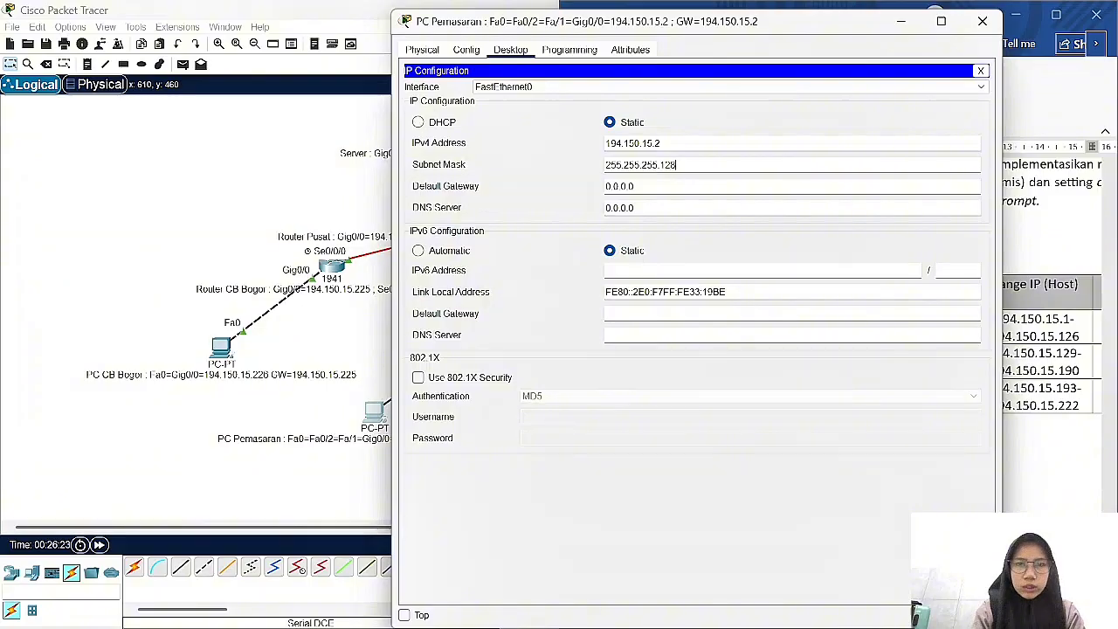
- Set PC Pemasaran's default gateway to 194.150.15.1 and close its configuration
key("Tab")
type("0")
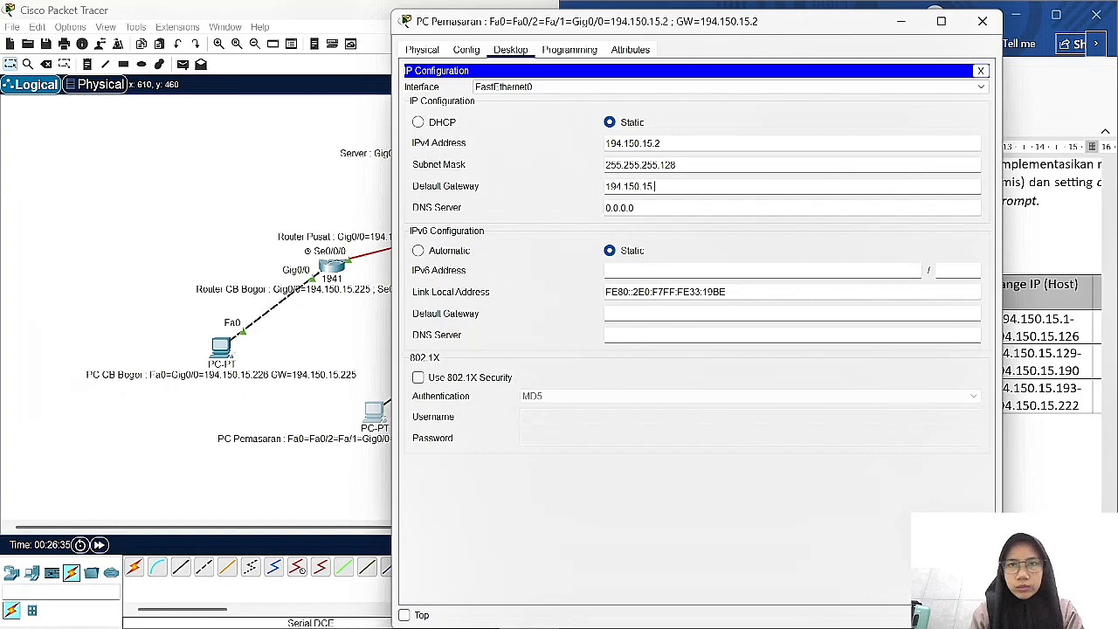
type(".1")
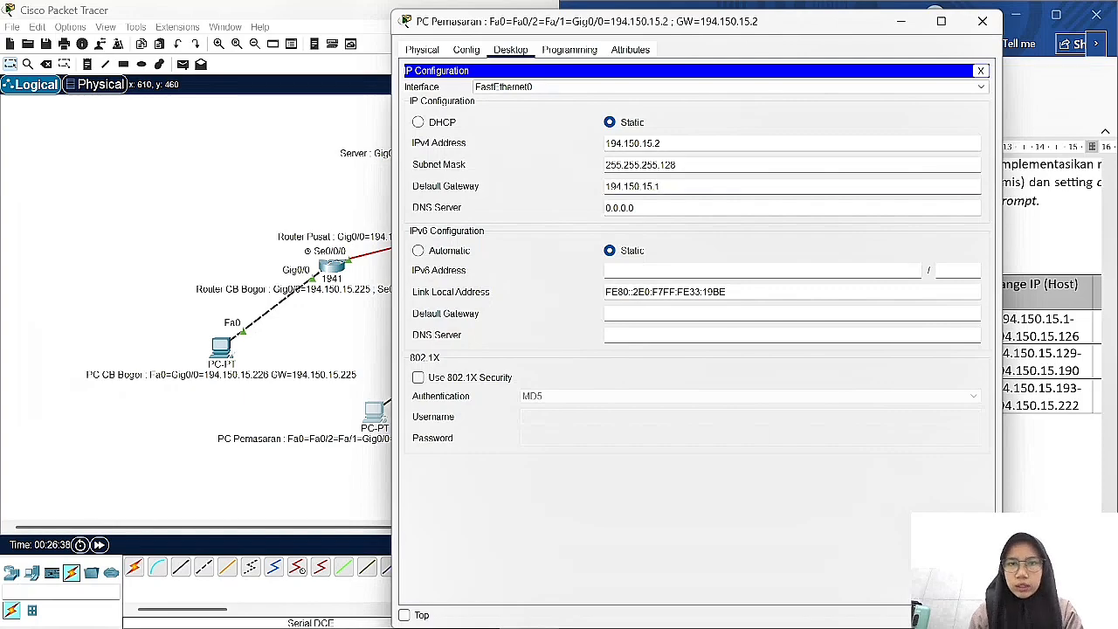
left_click(978, 21)
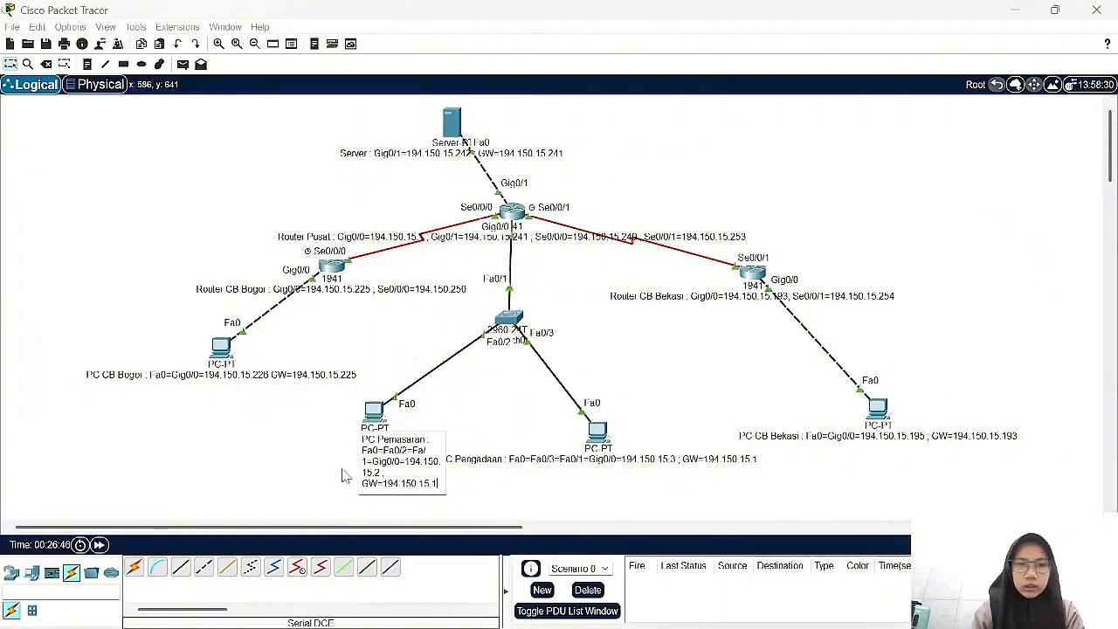
- Open the IP configuration of PC Pengadaan and set its static IPv4 address to 194.150.15.3
left_click(601, 431)
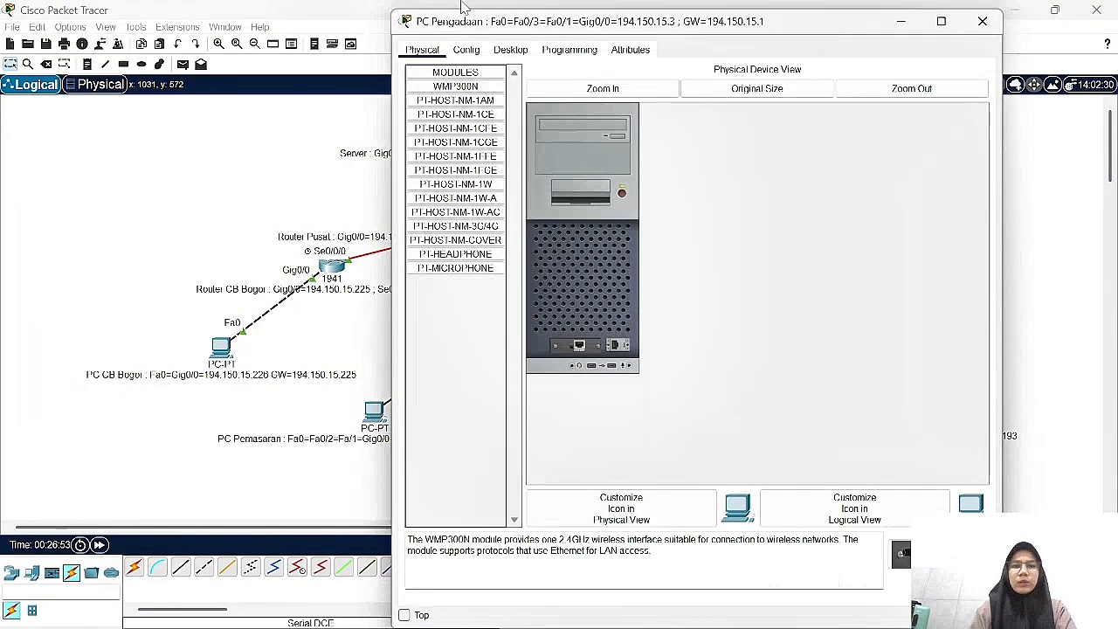
left_click(510, 50)
left_click(471, 98)
left_click(650, 142)
type("194")
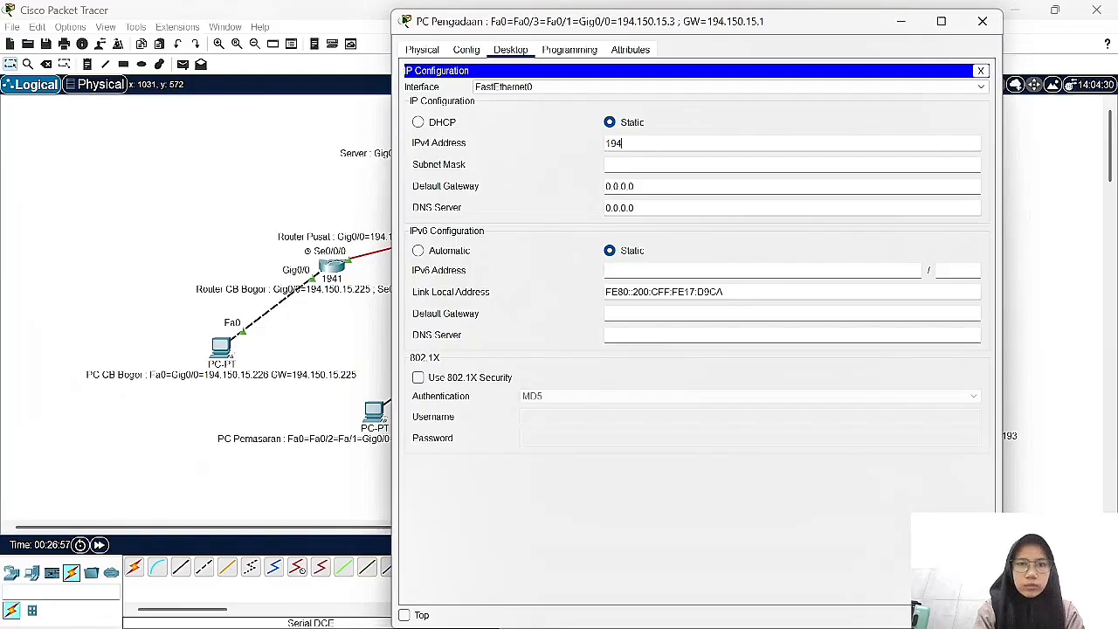
type(".150.15")
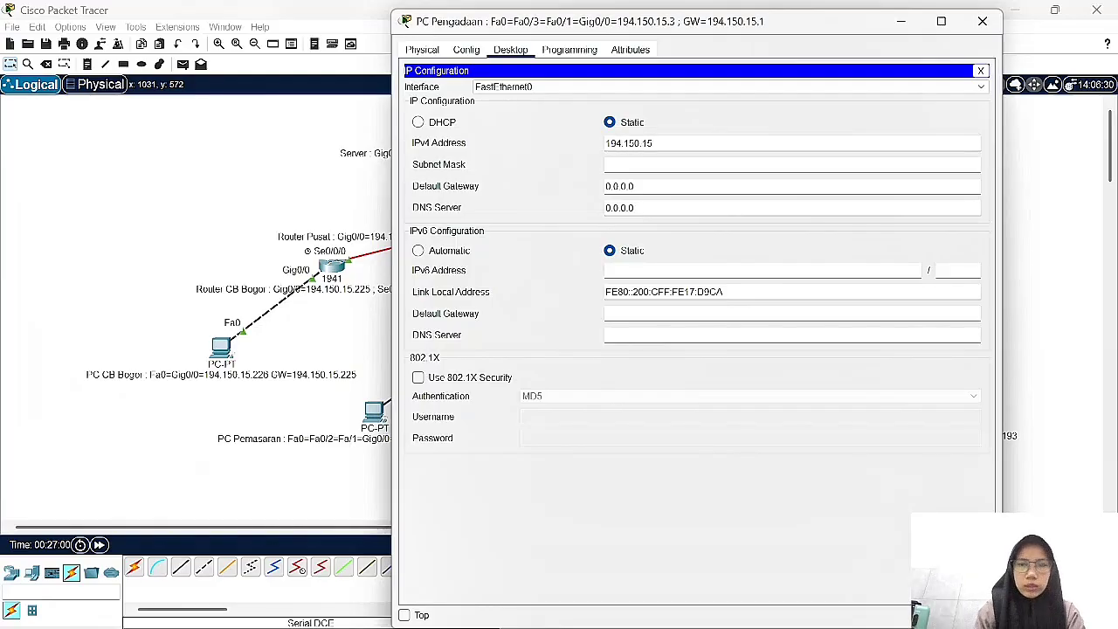
type(".3")
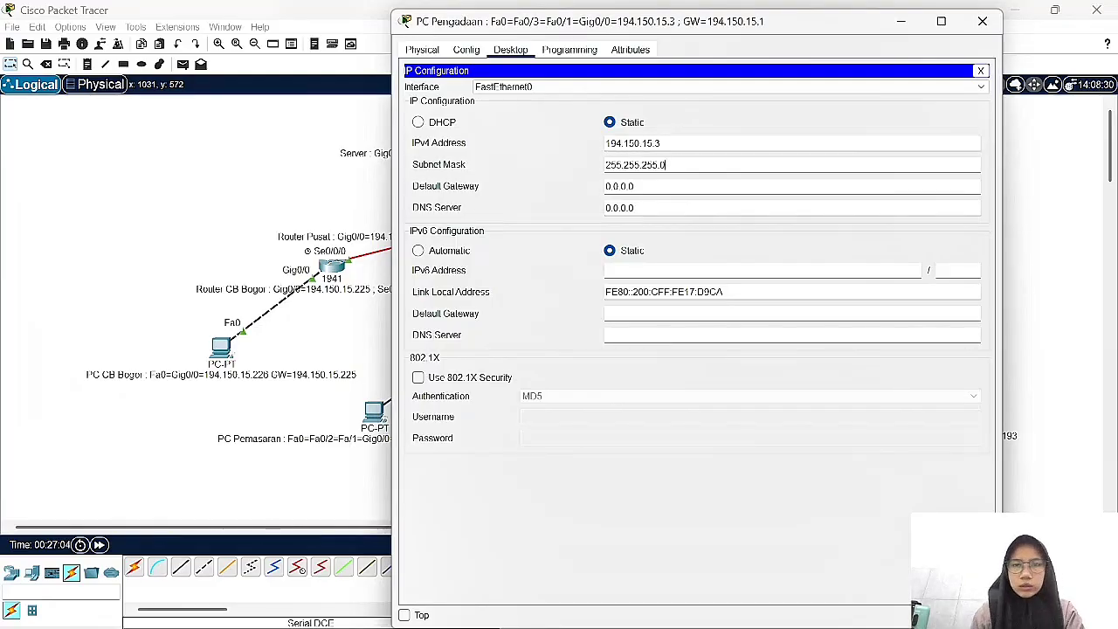
- Consulting the subnet table in the Word document, set PC Pengadaan's subnet mask to 255.255.255.192 and default gateway to 194.150.15.1
left_click(724, 388)
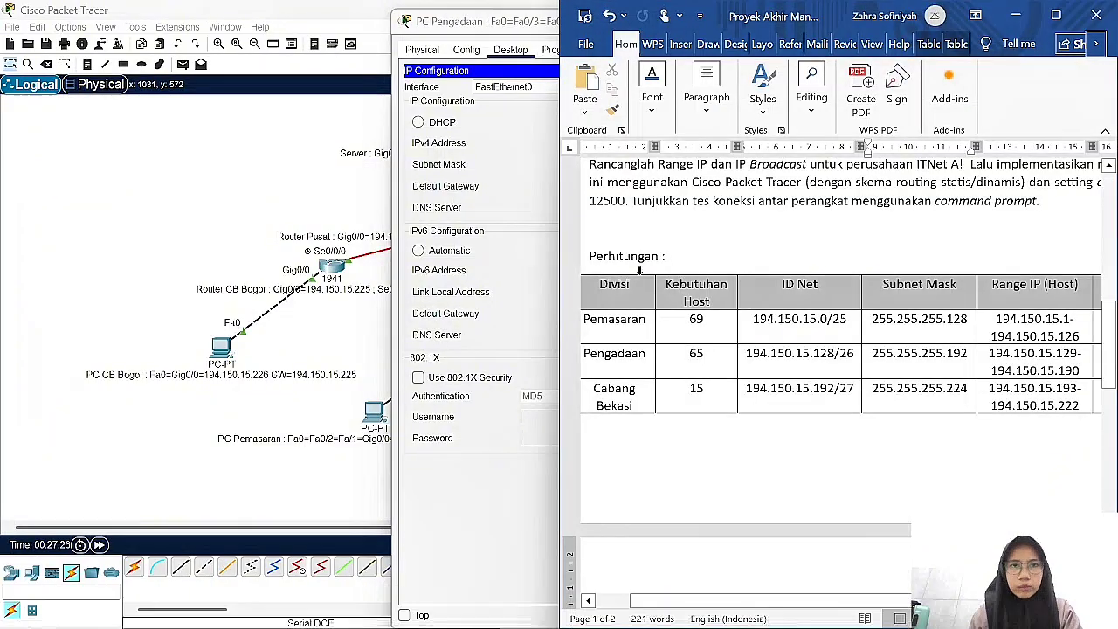
left_click(511, 494)
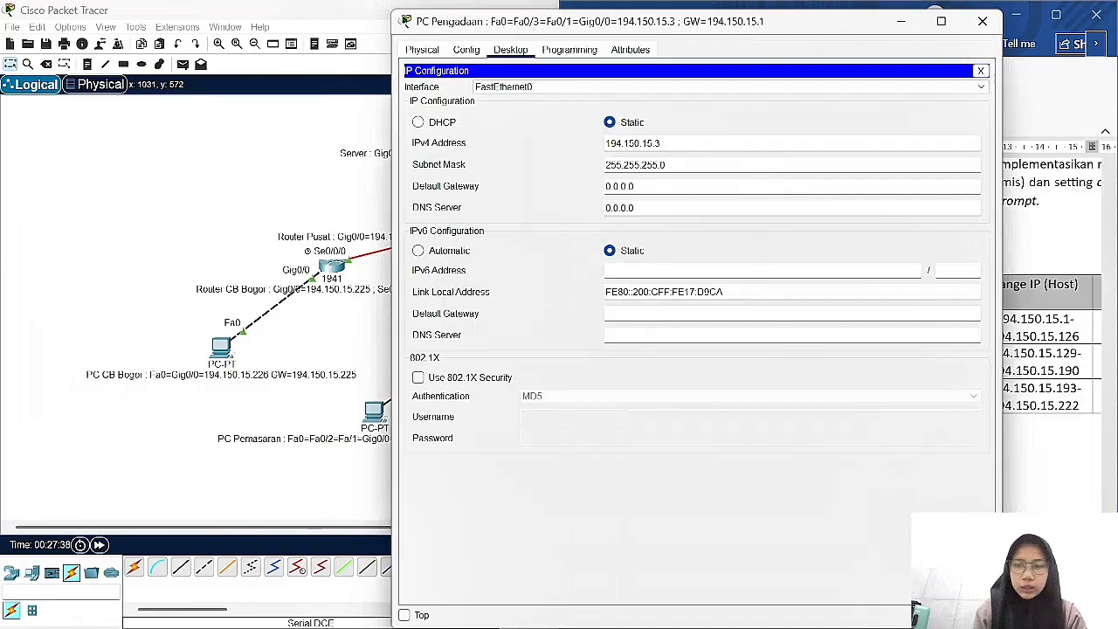
key("Tab")
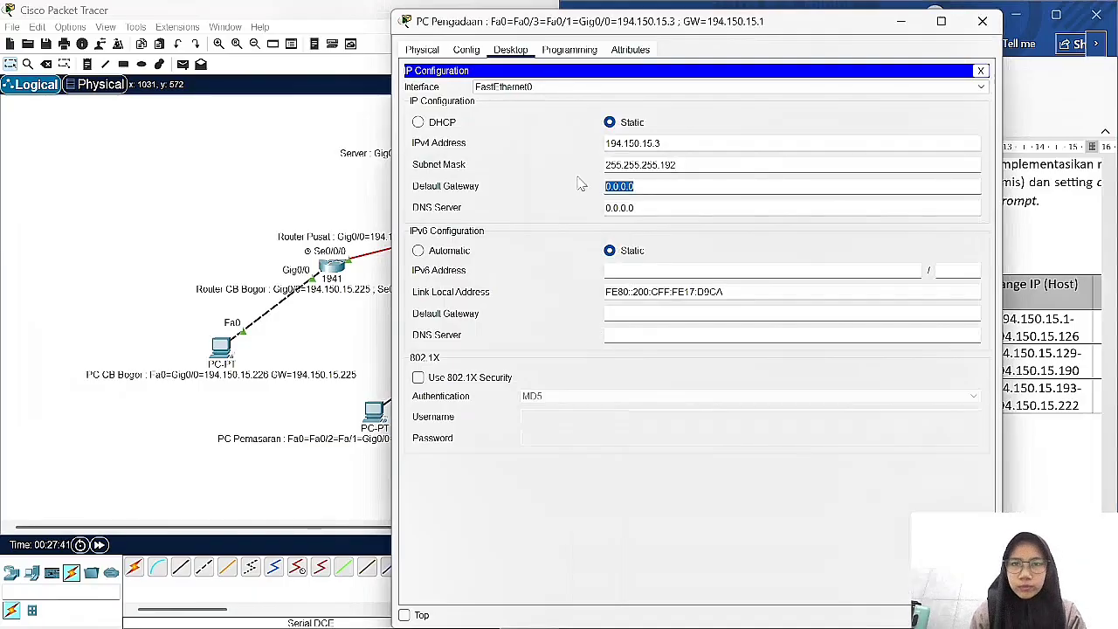
key("BackSpace")
type("194.150.15.1")
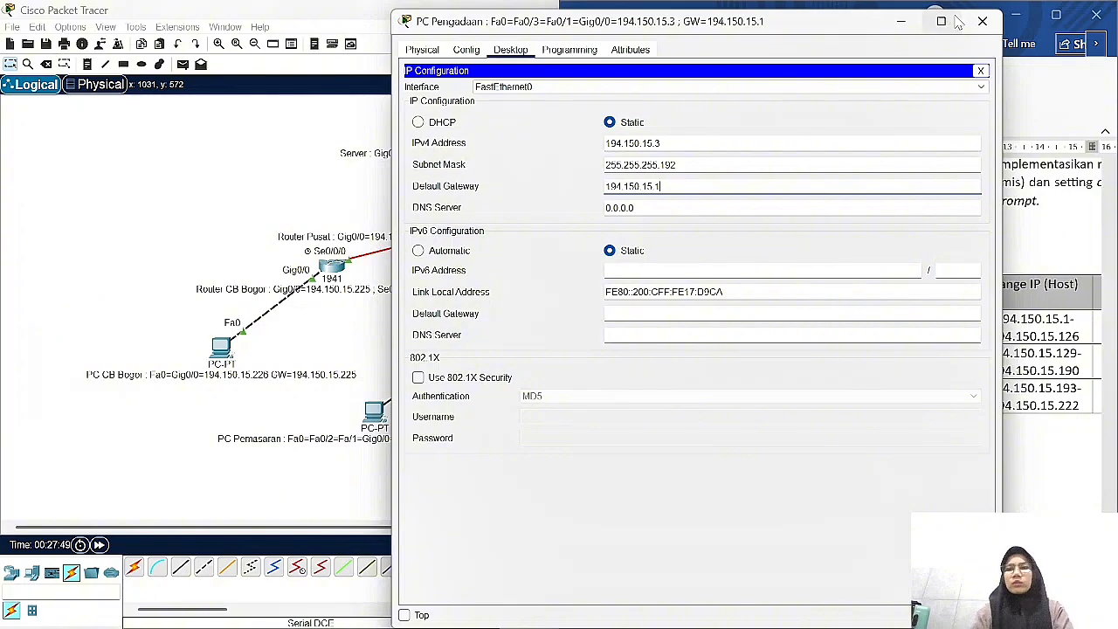
left_click(983, 21)
left_click(537, 186)
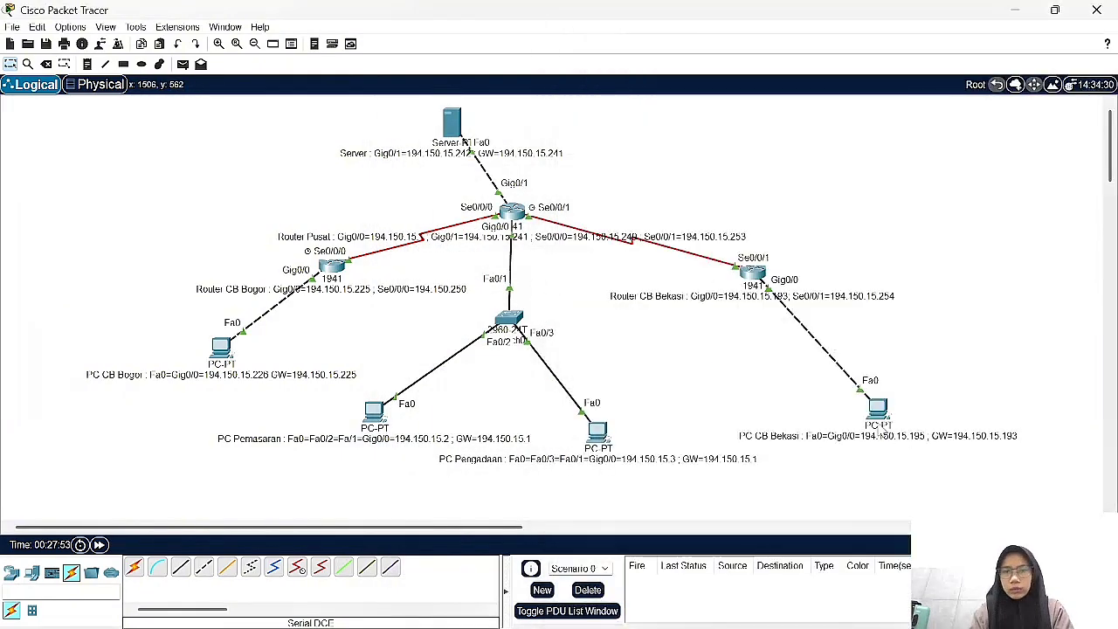
- Open the IP configuration of PC CB Bekasi and set its static IPv4 address to 194.150.15.195
left_click(877, 409)
left_click(510, 50)
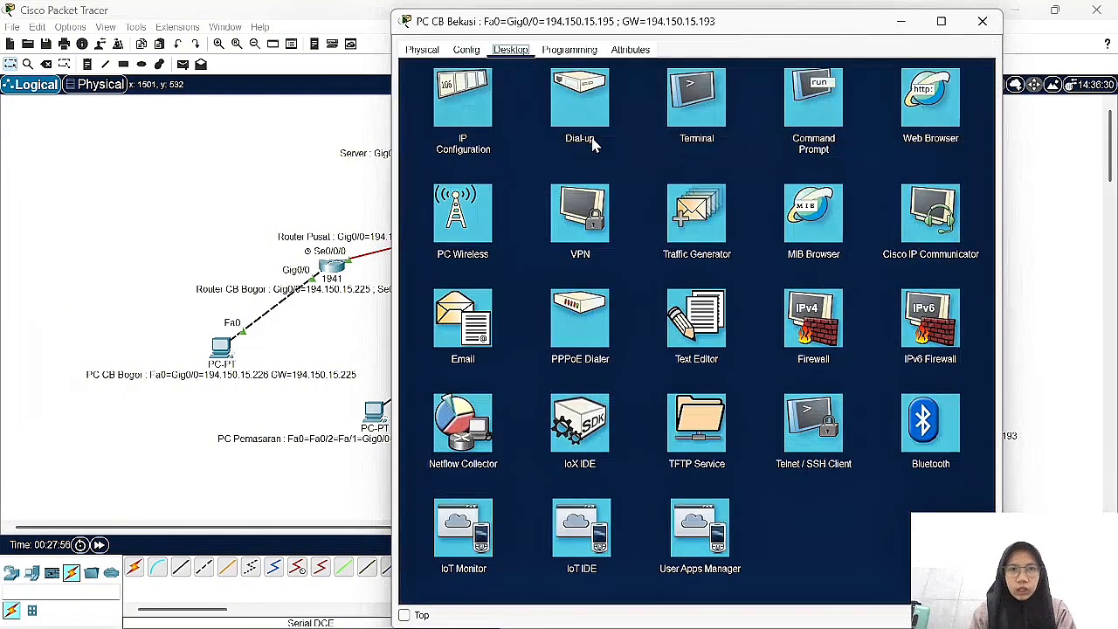
left_click(456, 94)
left_click(635, 142)
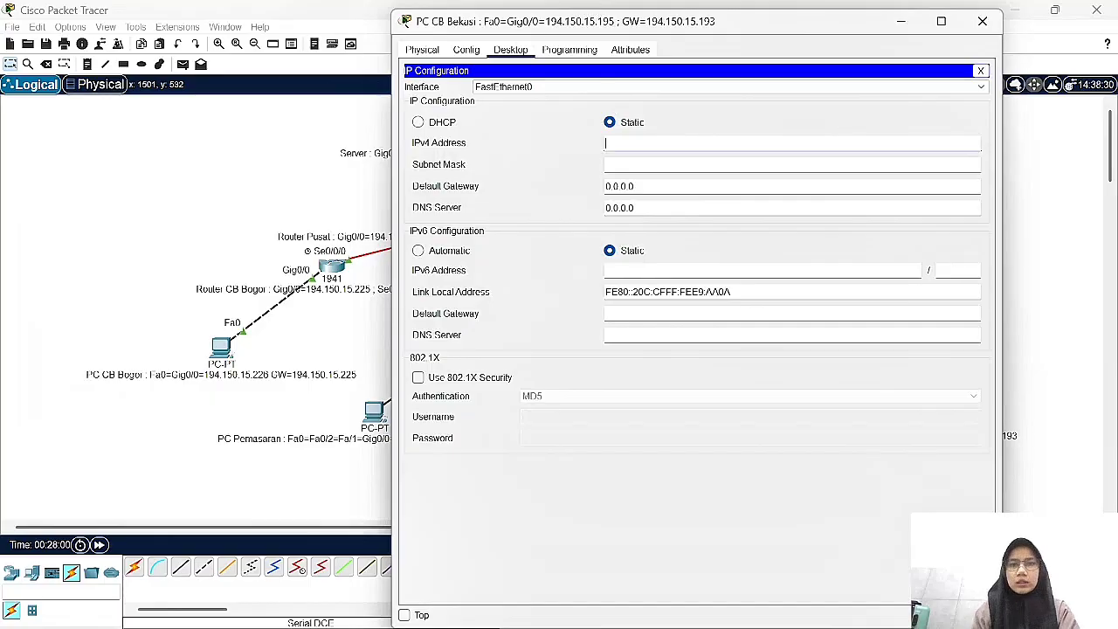
type("194.150.")
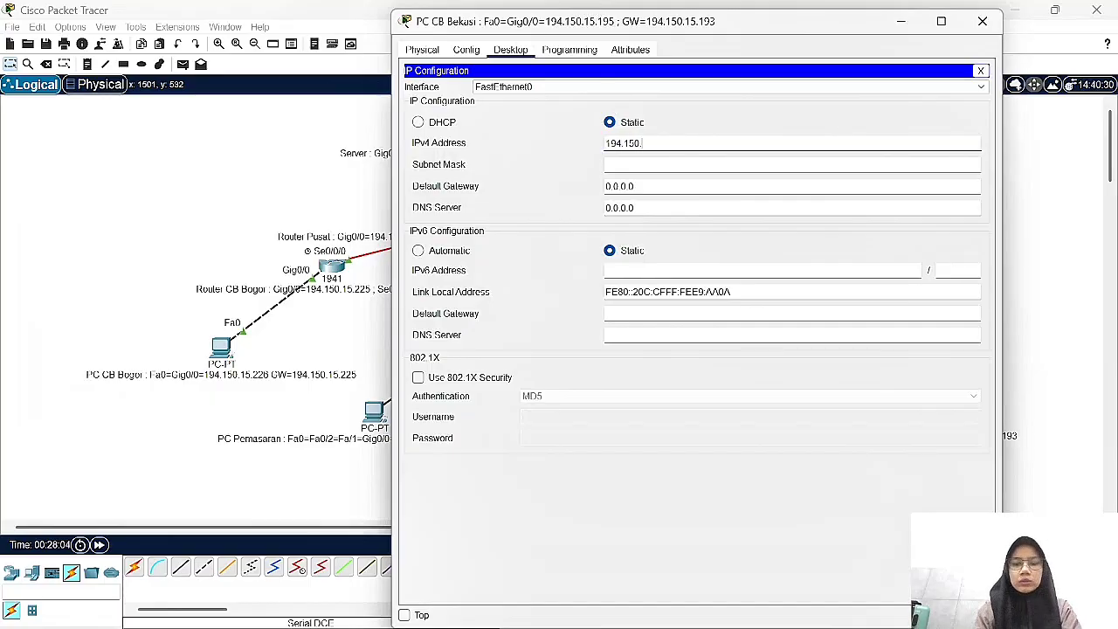
type("15.195")
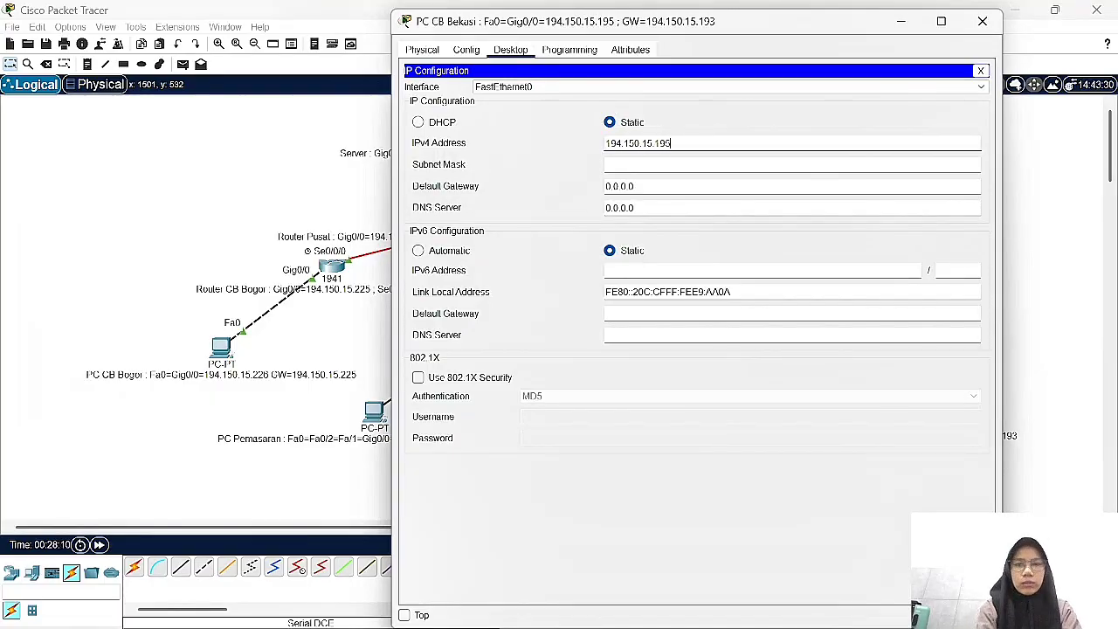
key("Tab")
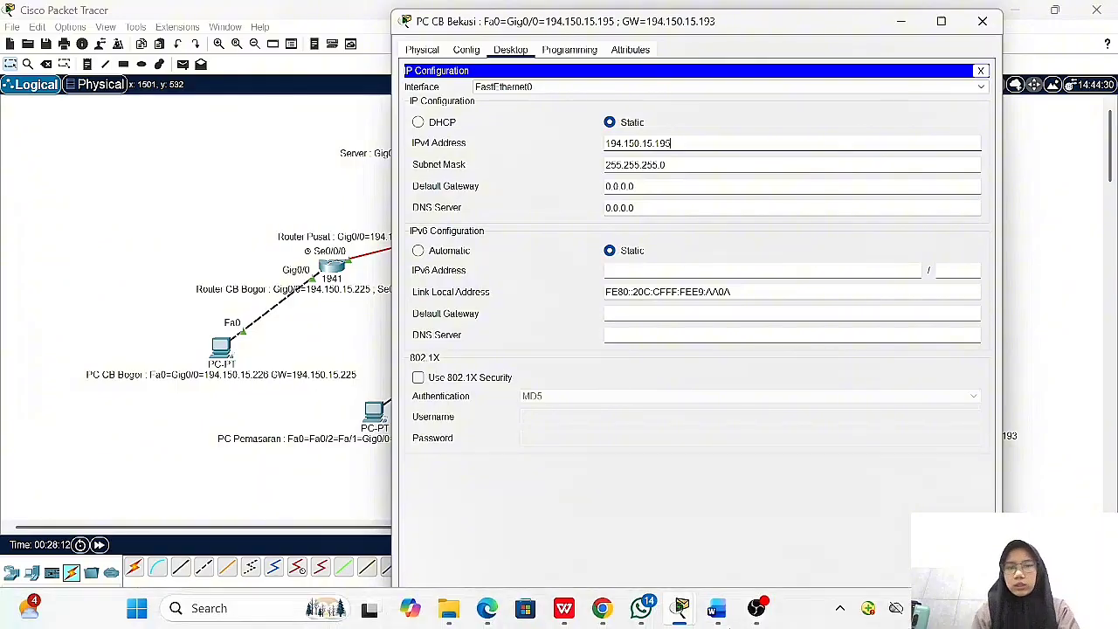
- Consulting the subnet table in the Word document, set PC CB Bekasi's subnet mask to 255.255.255.224 and default gateway to 194.150.15.193
left_click(717, 607)
scroll(799, 389, "down", 5)
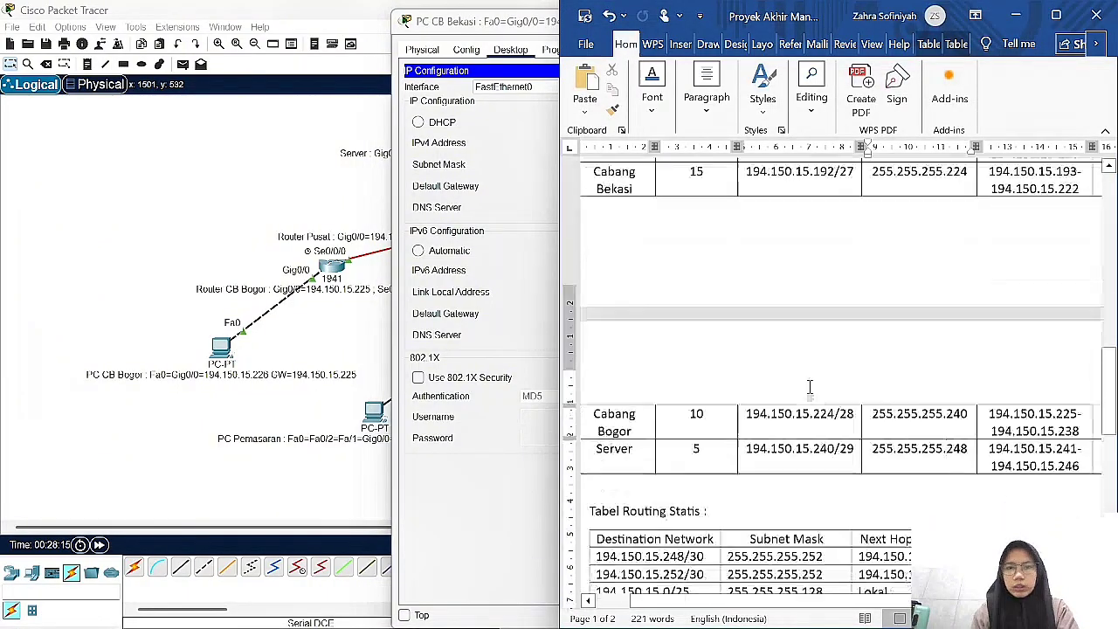
scroll(811, 387, "up", 4)
key("alt+Tab")
key("BackSpace")
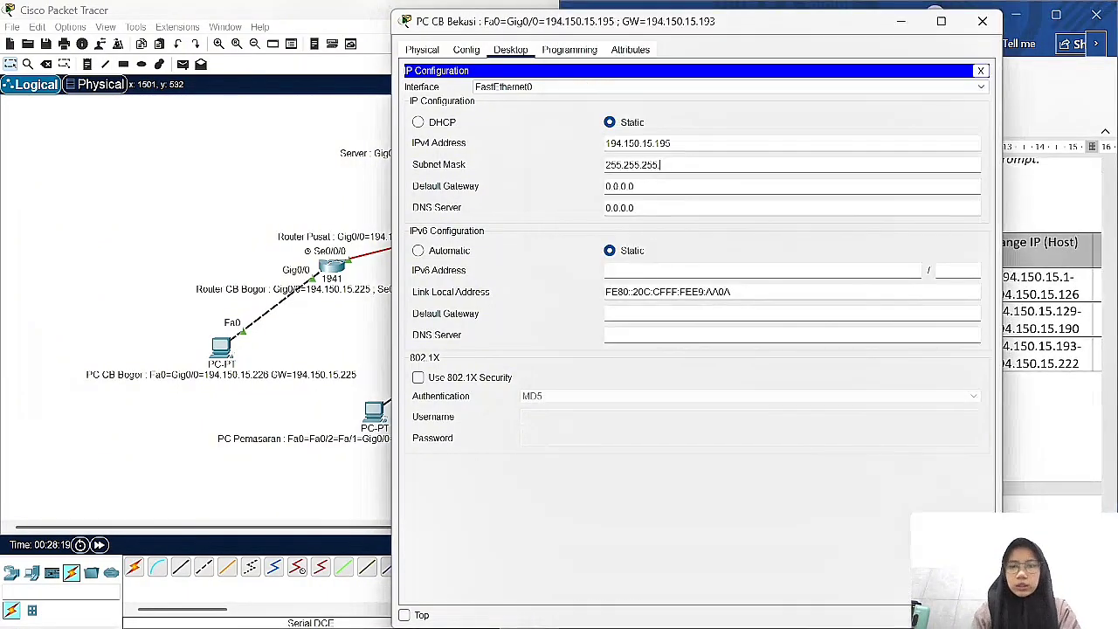
type("224")
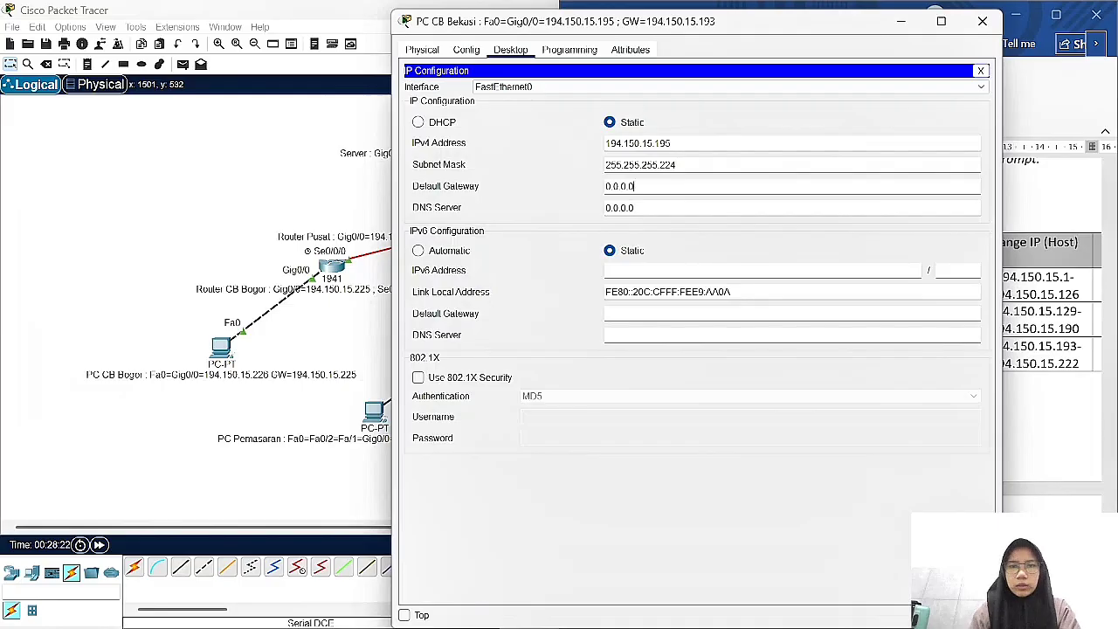
key("Tab")
type("195")
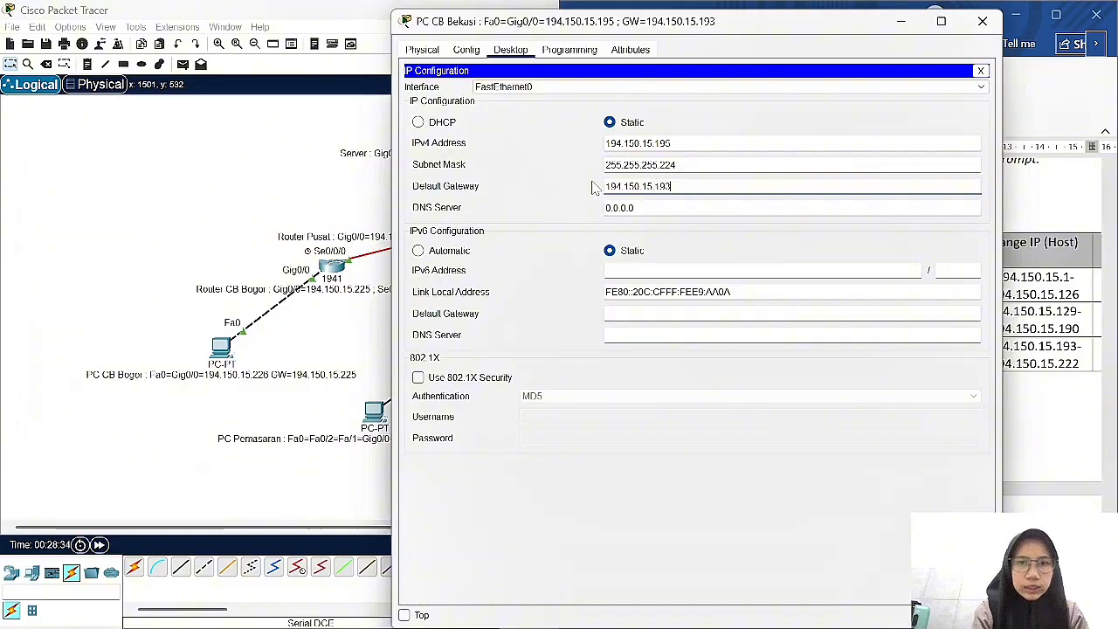
left_click(983, 21)
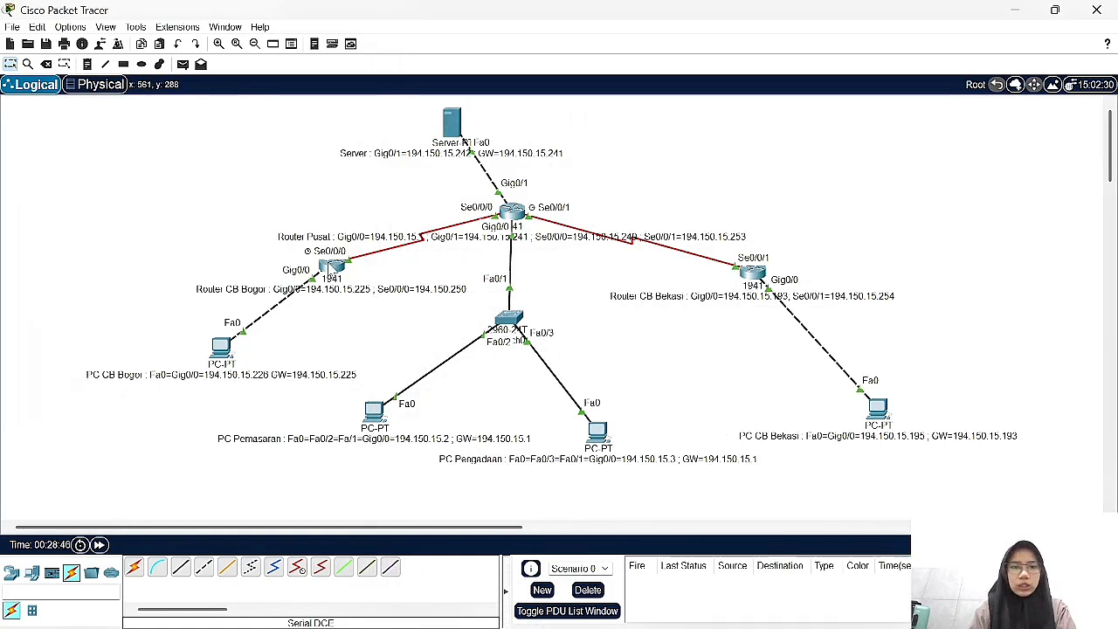
left_click(332, 268)
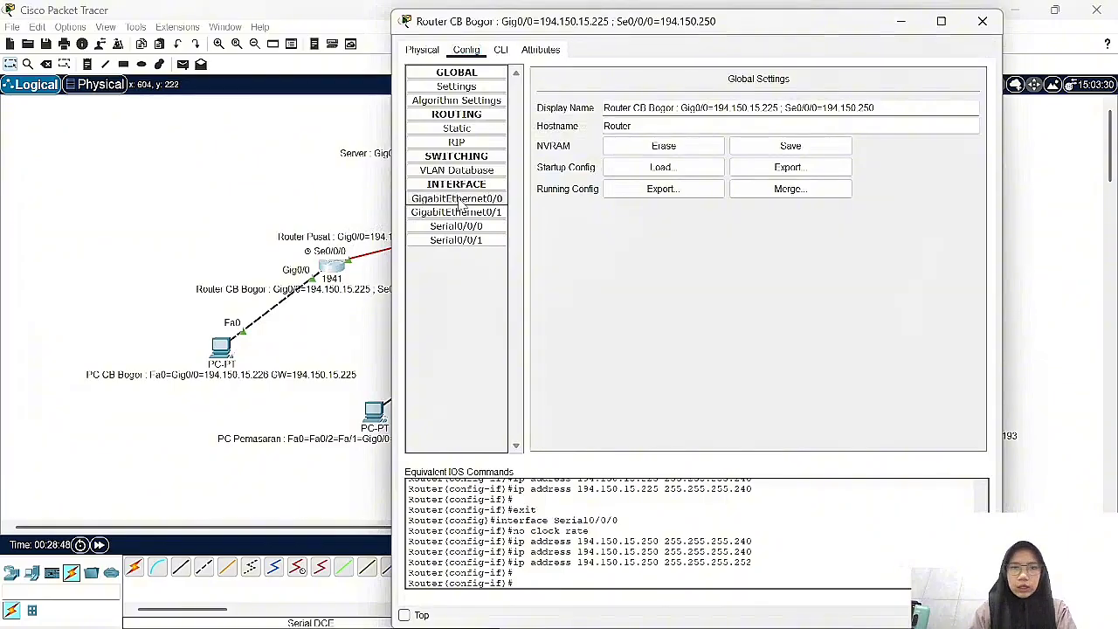
left_click(456, 198)
left_click(981, 21)
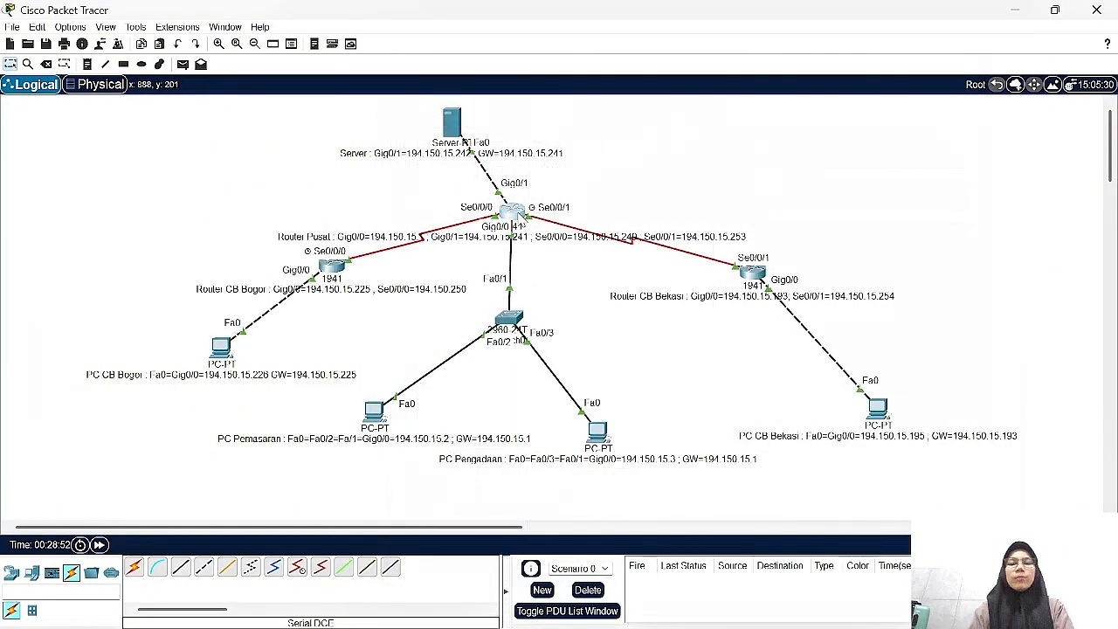
- Configure GigabitEthernet0/0 on Router Pusat with IPv4 address 194.150.15.1 and subnet mask 255.255.255.128
left_click(519, 217)
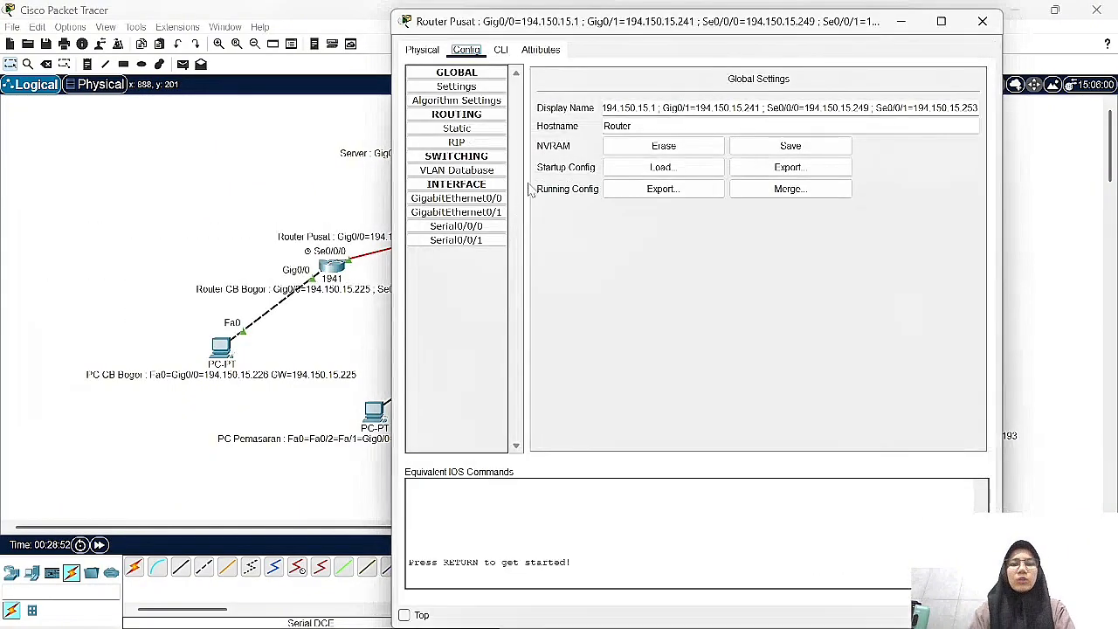
left_click(456, 198)
left_click(790, 167)
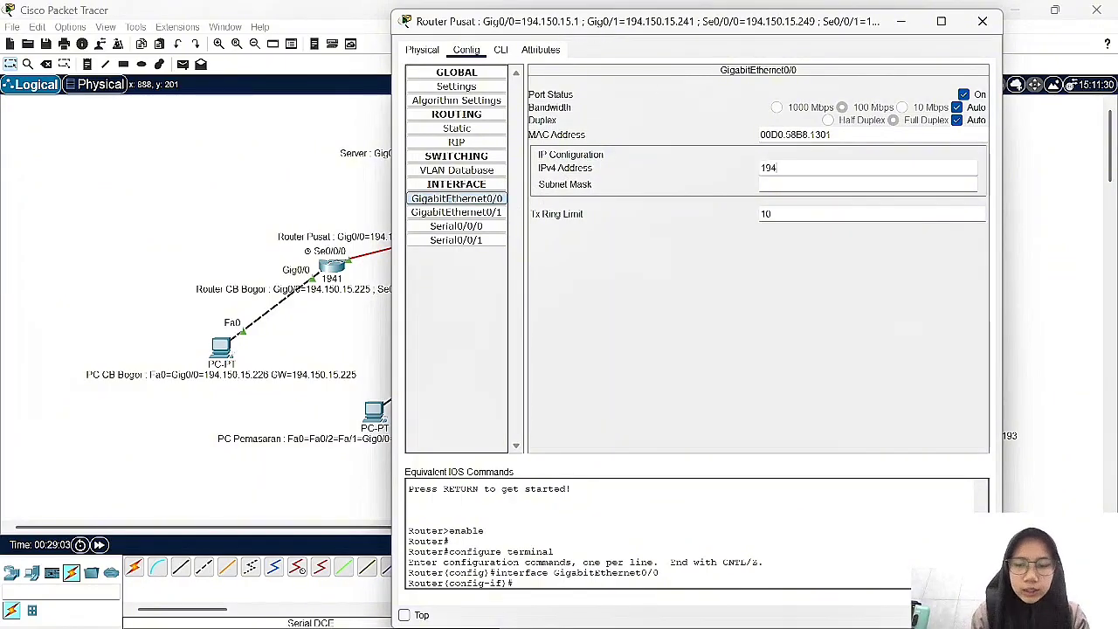
type(".150.1")
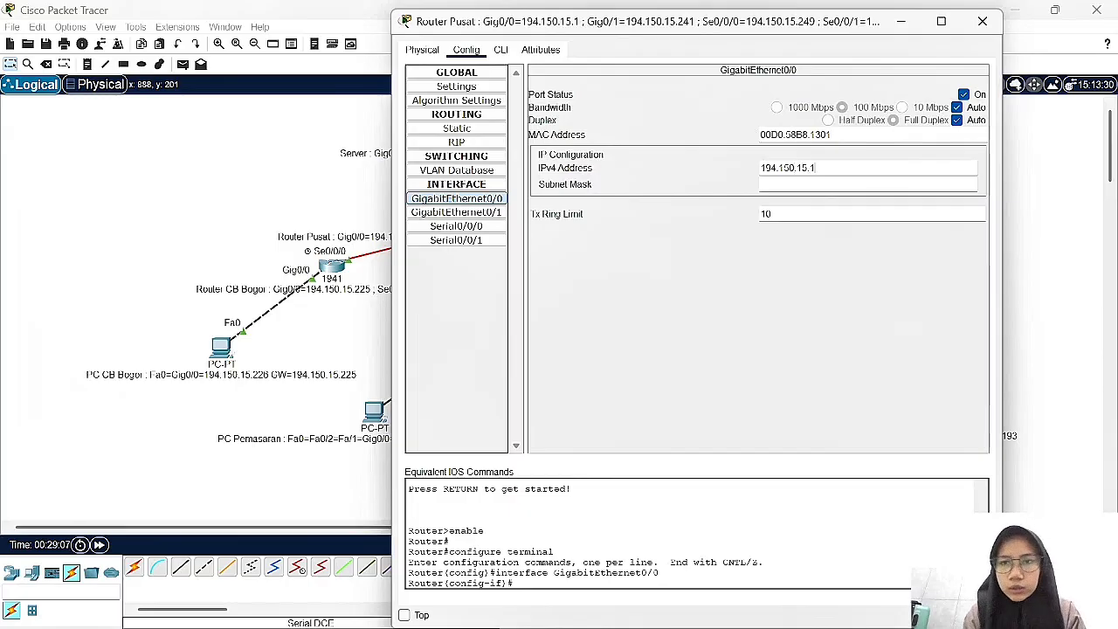
type("5.1")
key("Tab")
key("BackSpace")
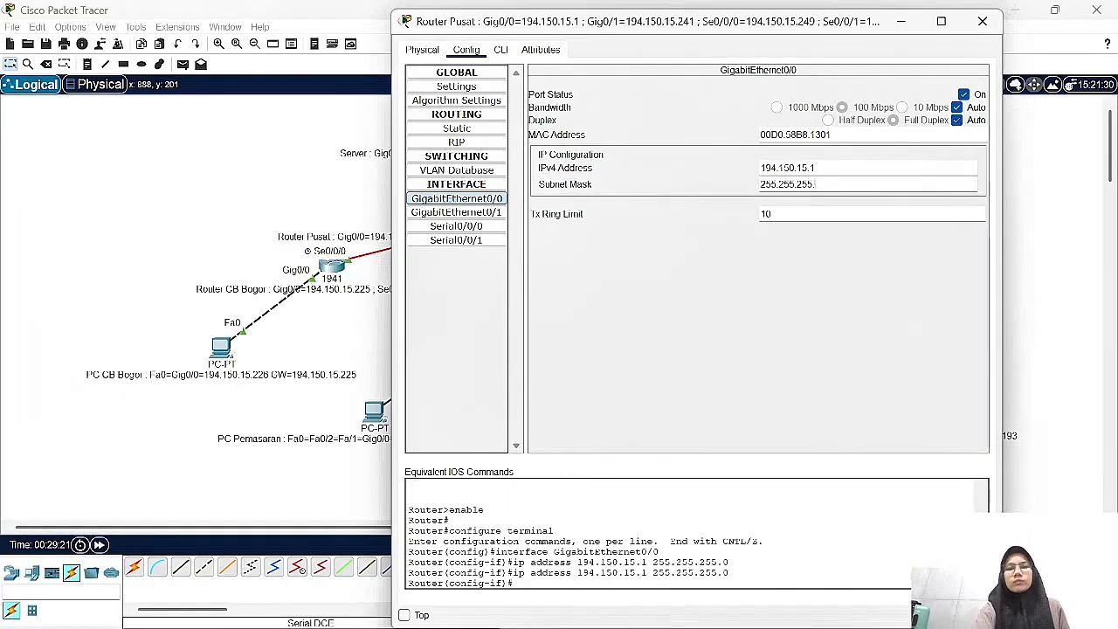
type("128")
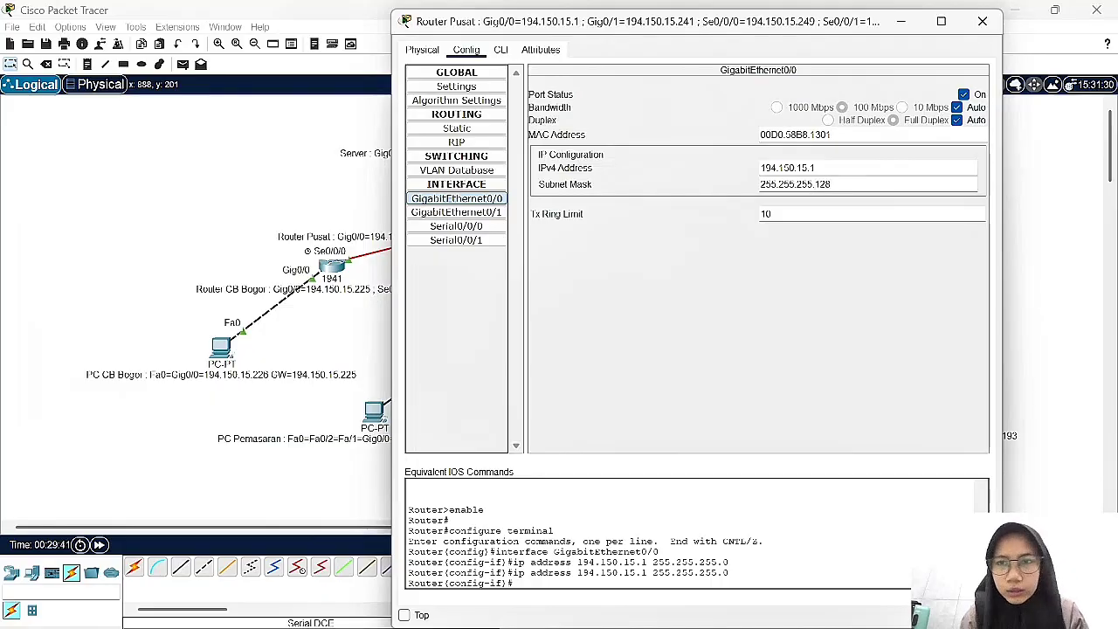
key("Return")
- Try to assign IPv4 address 194.150.15.241 and a matching subnet mask to Router Pusat's GigabitEthernet0/1
left_click(506, 214)
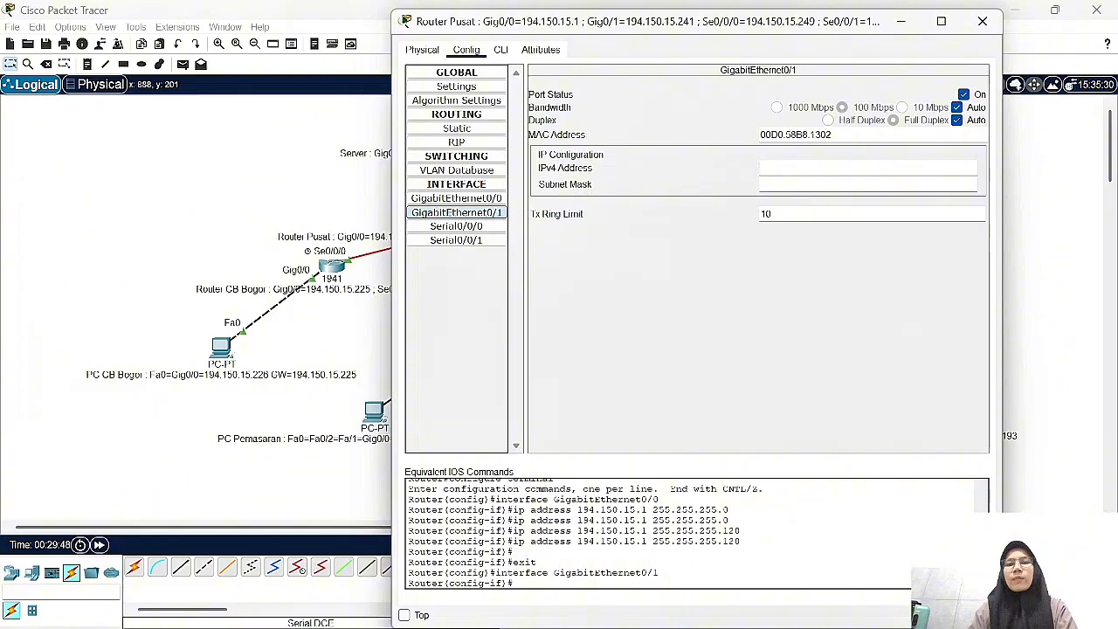
type("194.150.15")
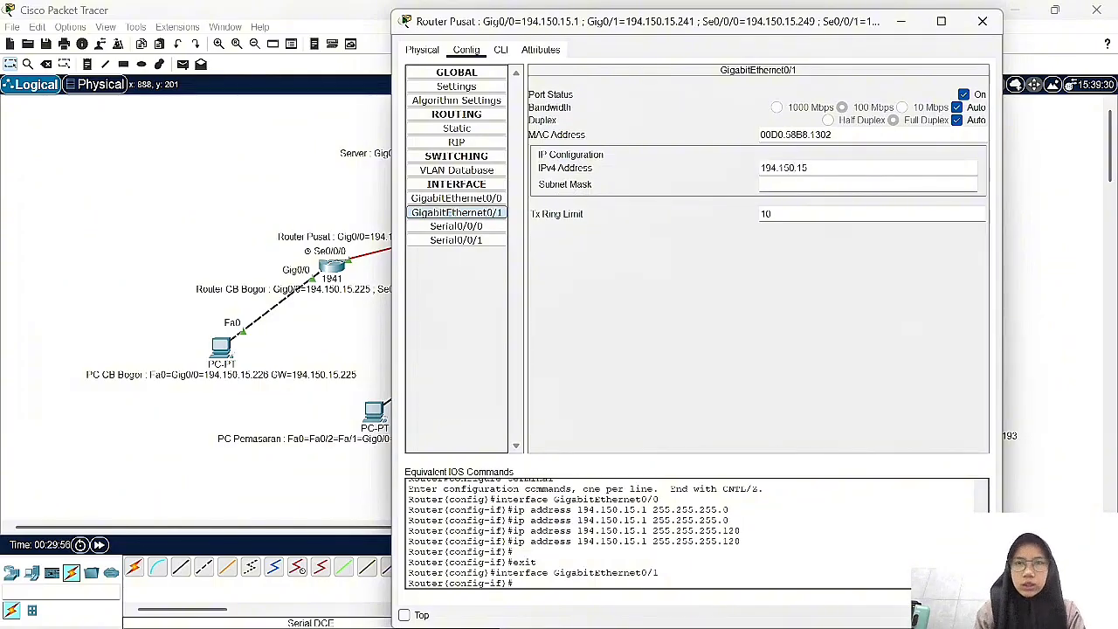
type("241")
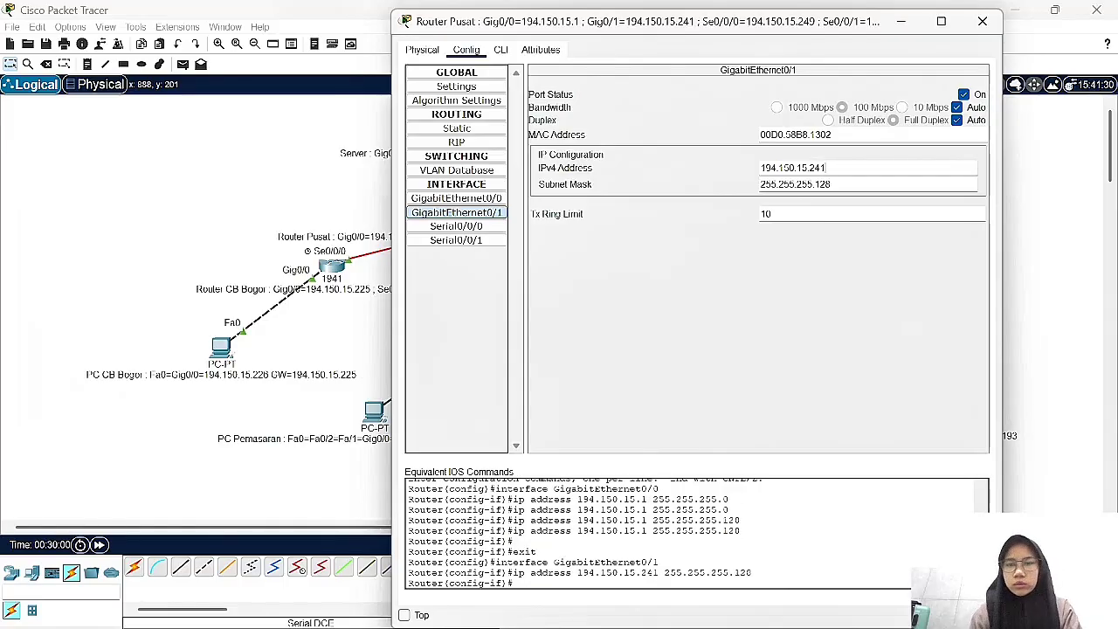
key("Return")
type("4")
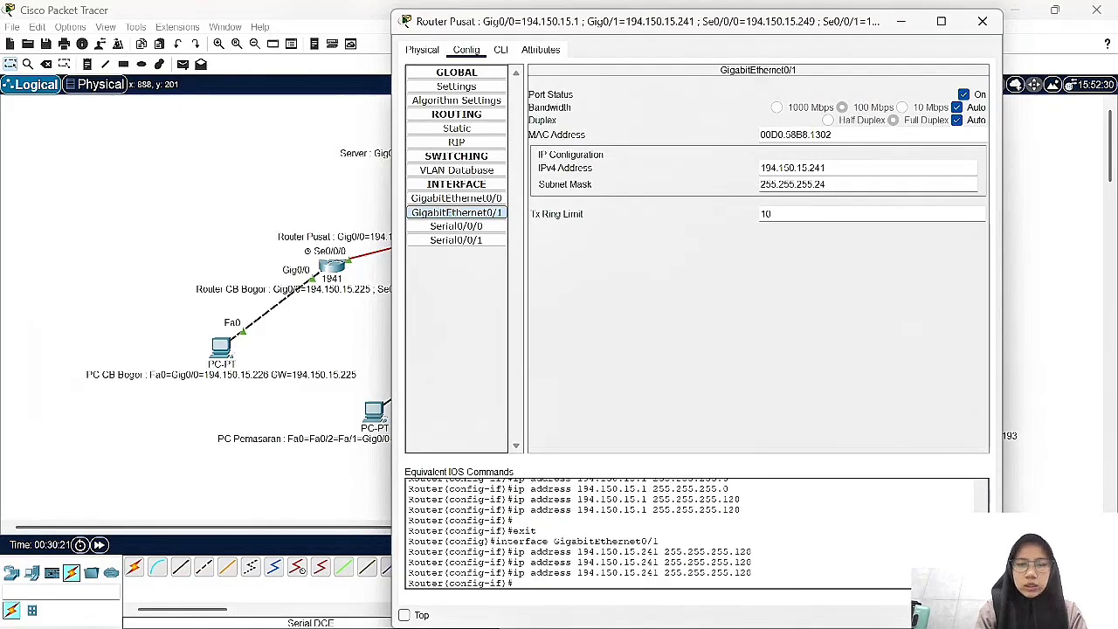
- Using the Server row of the Word subnet table, configure Router Pusat's GigabitEthernet0/1 with IPv4 address 194.150.15.241 and subnet mask 255.255.255.248
left_click(719, 616)
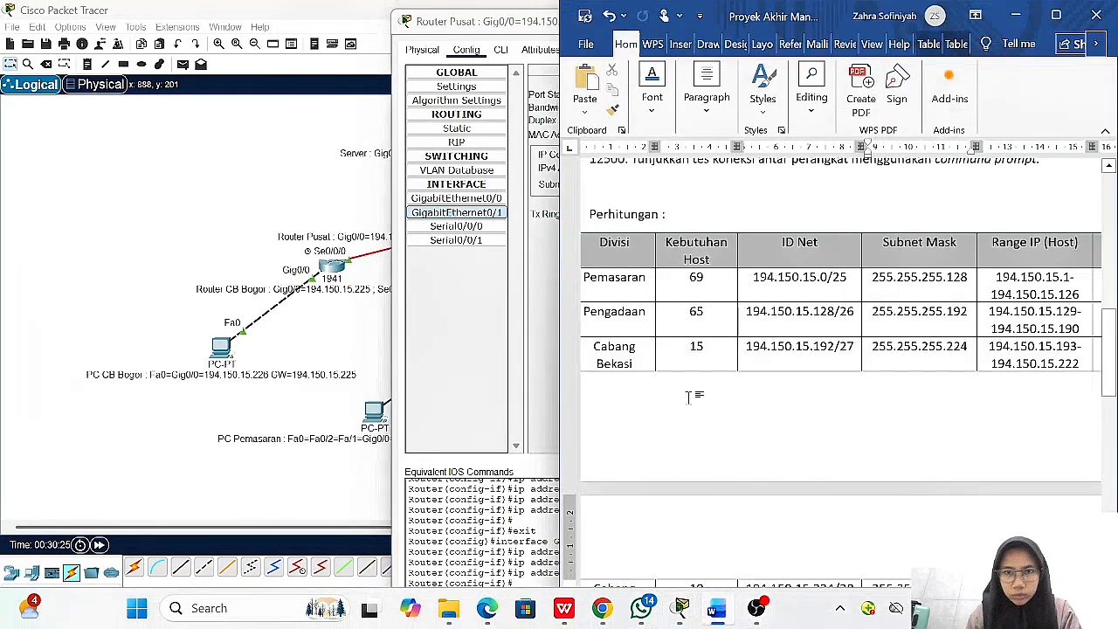
scroll(838, 393, "down", 3)
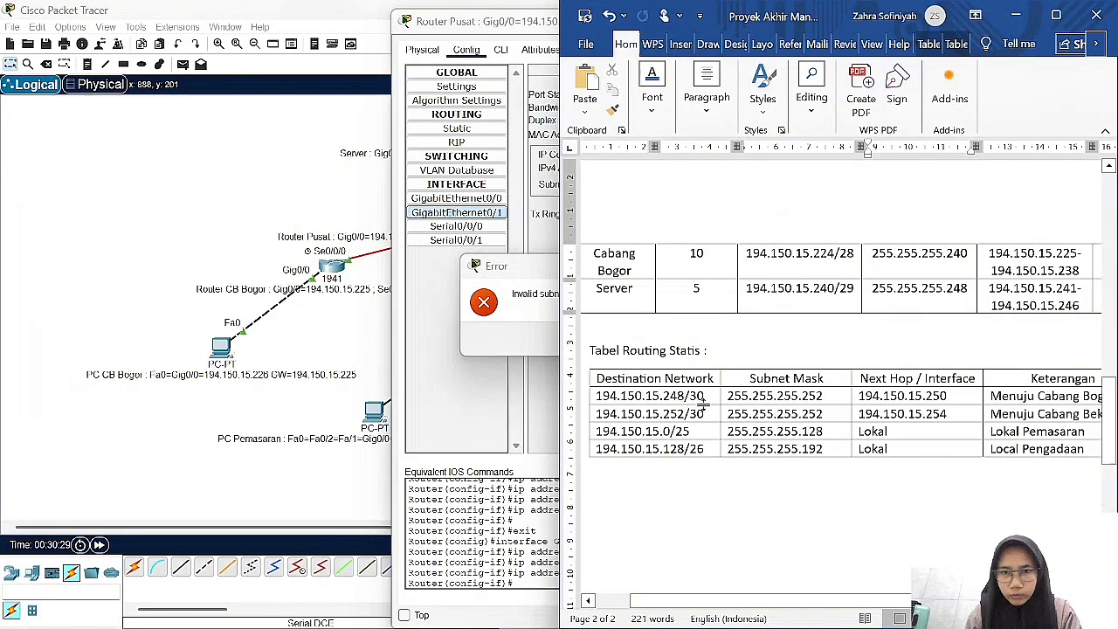
scroll(838, 349, "up", 1)
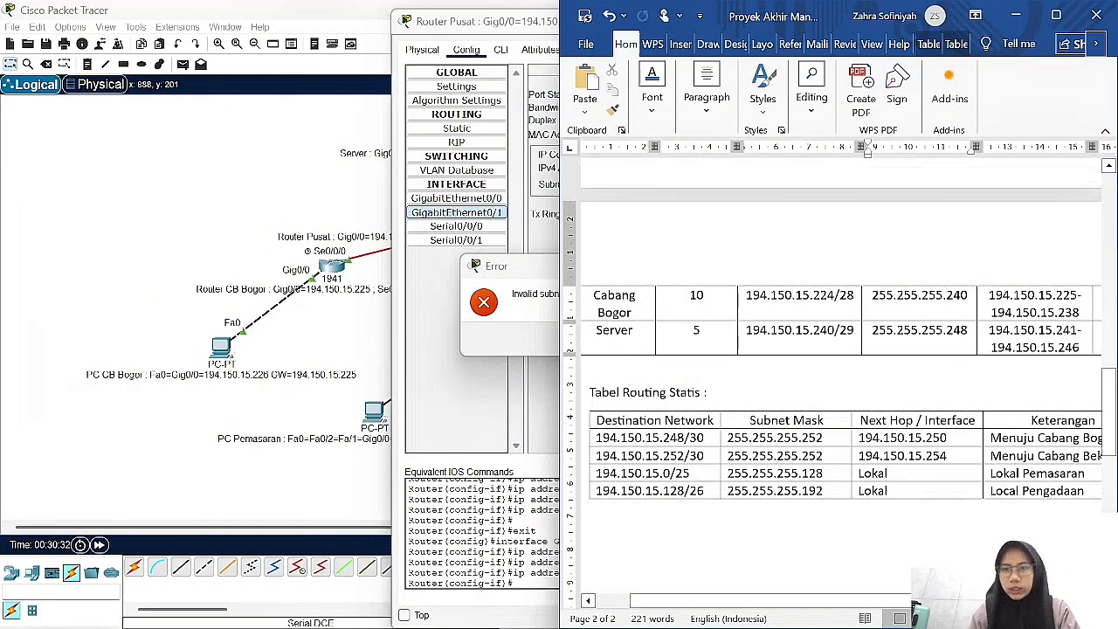
left_click(486, 348)
left_click(603, 332)
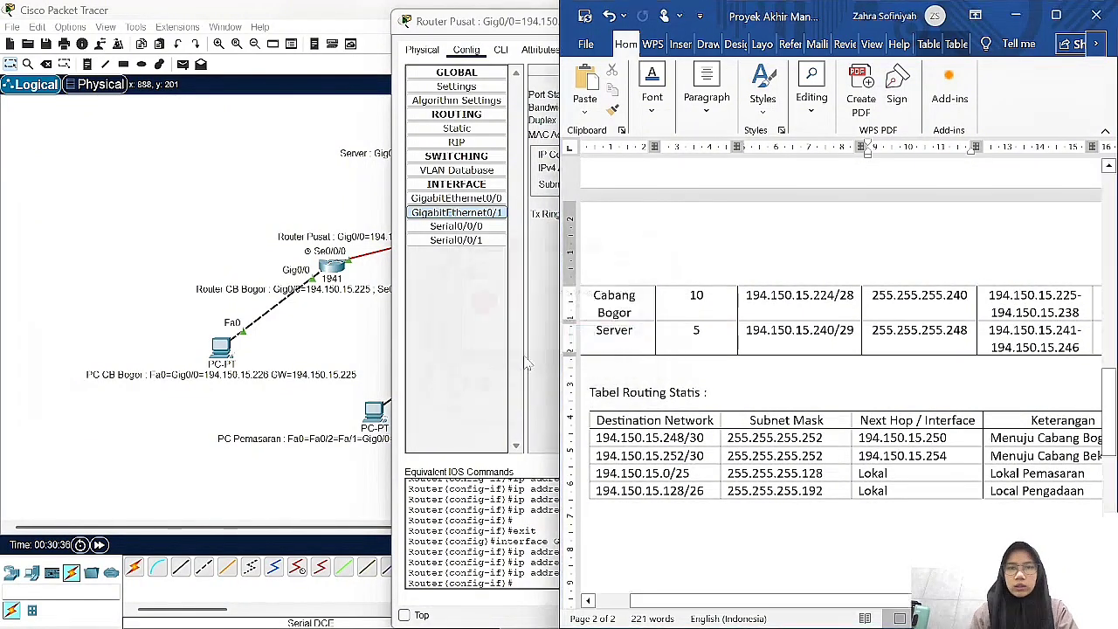
left_click(526, 365)
type("19")
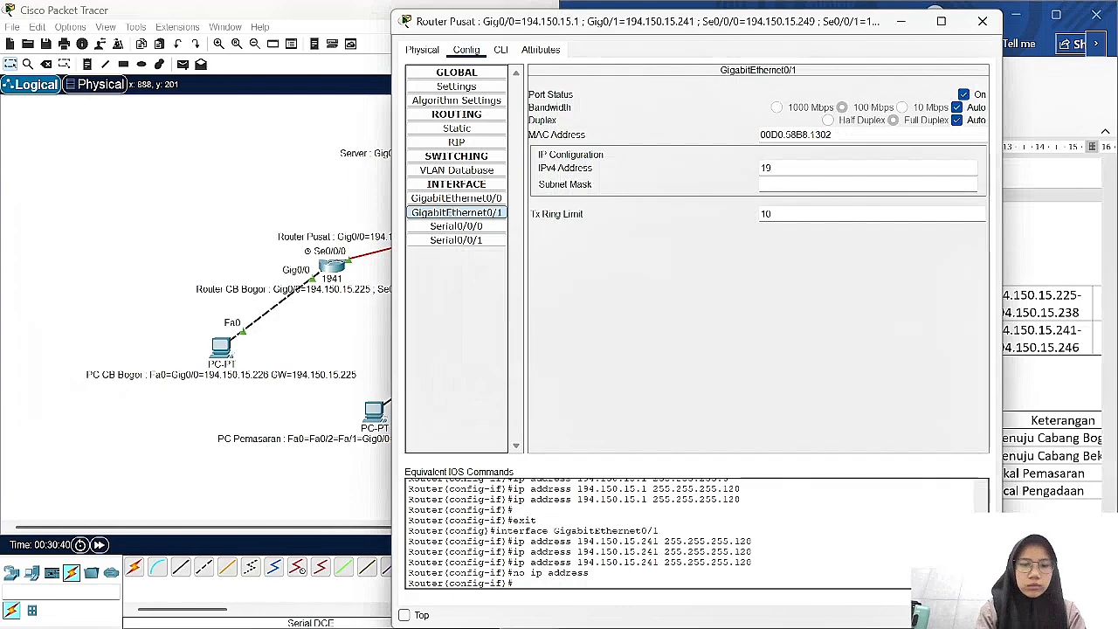
type("4.150.15.241")
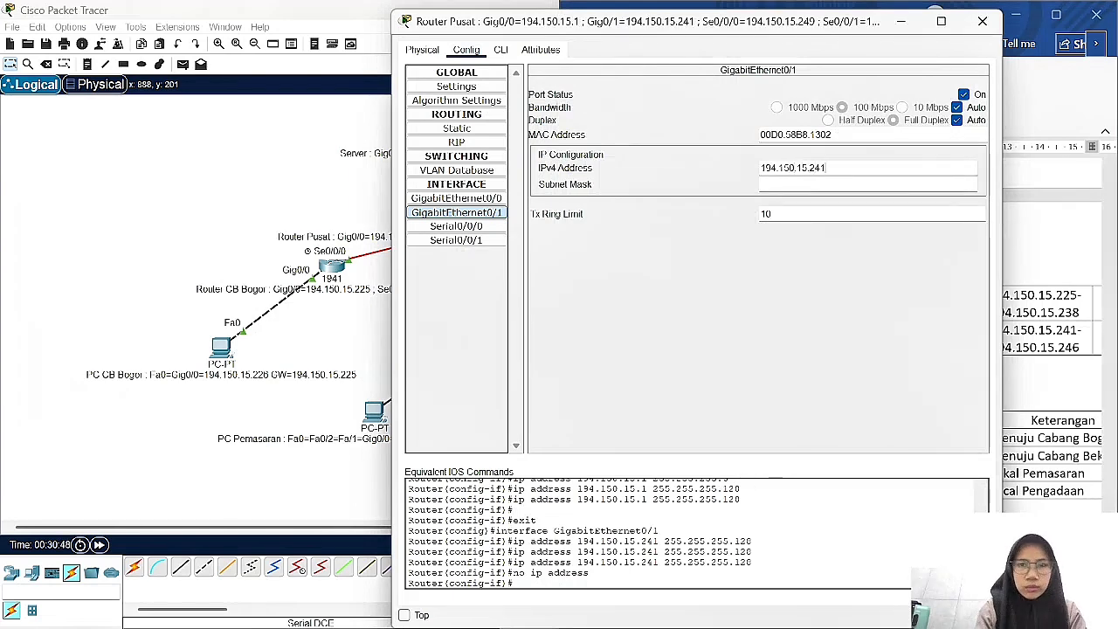
left_click(833, 184)
key("BackSpace")
key("BackSpace")
key("BackSpace")
type("24")
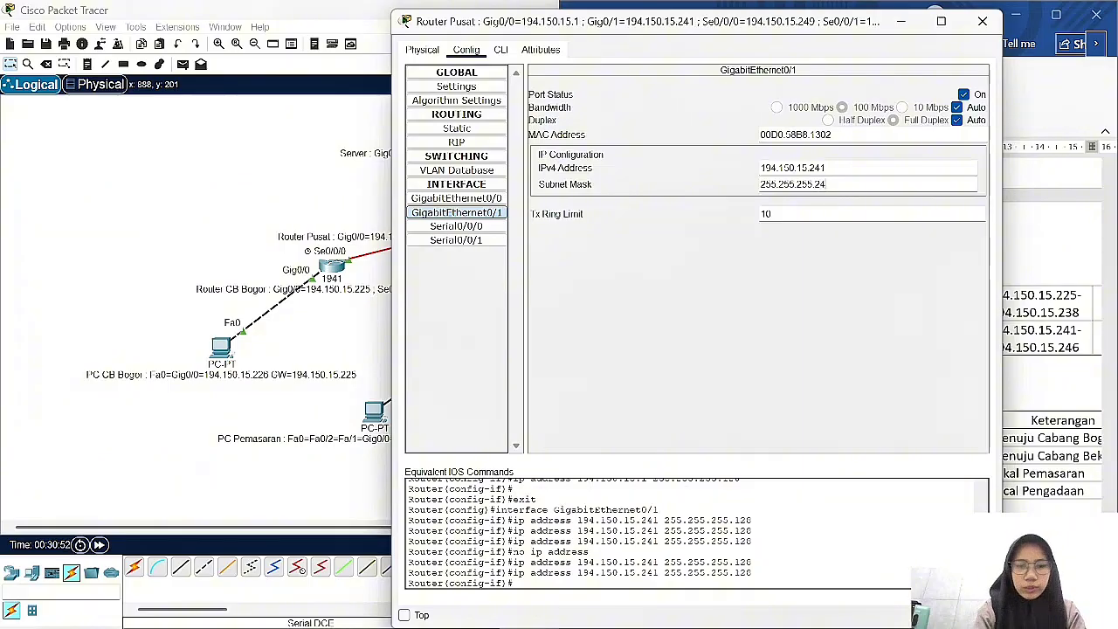
type("0")
- Configure Serial0/0/0 on Router Pusat with IPv4 address 194.150.15.249 and subnet mask 255.255.255.252
left_click(456, 226)
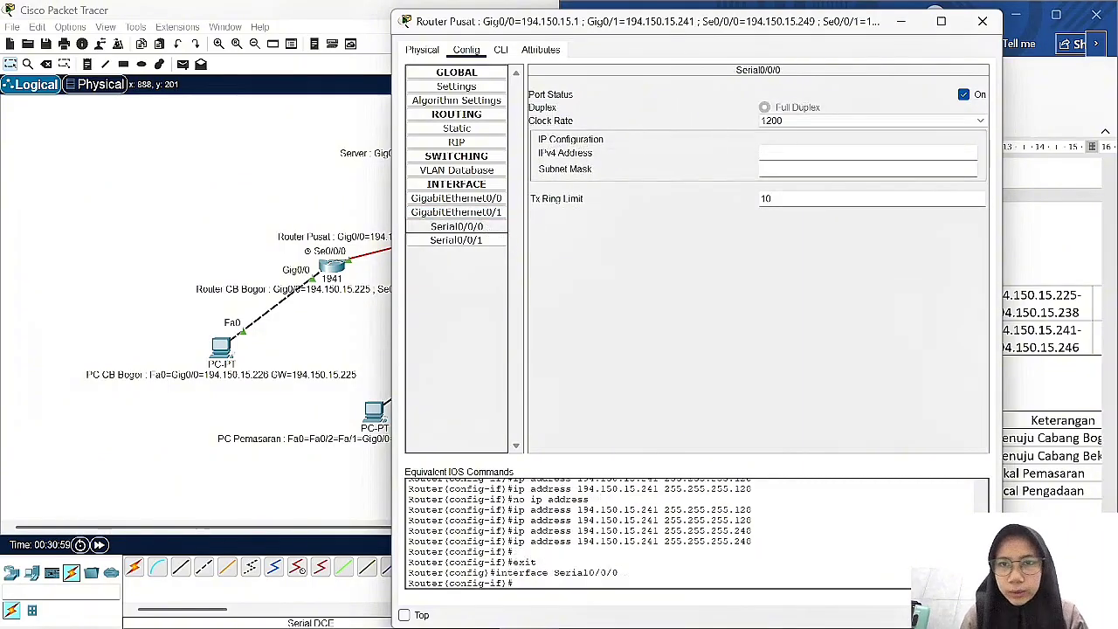
type("194.150.15.")
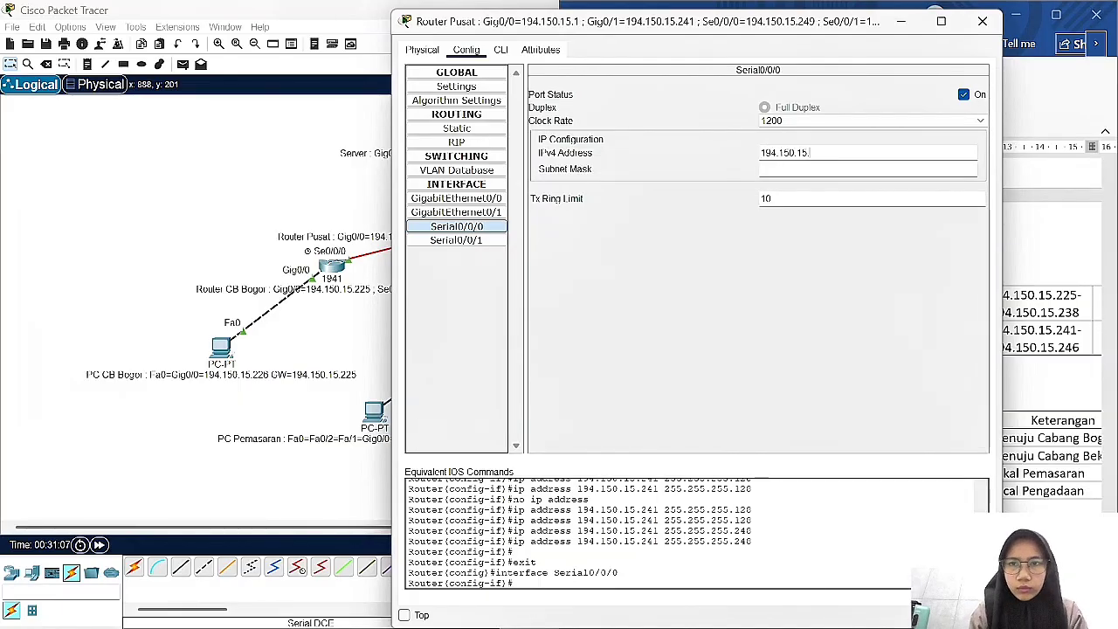
type("24")
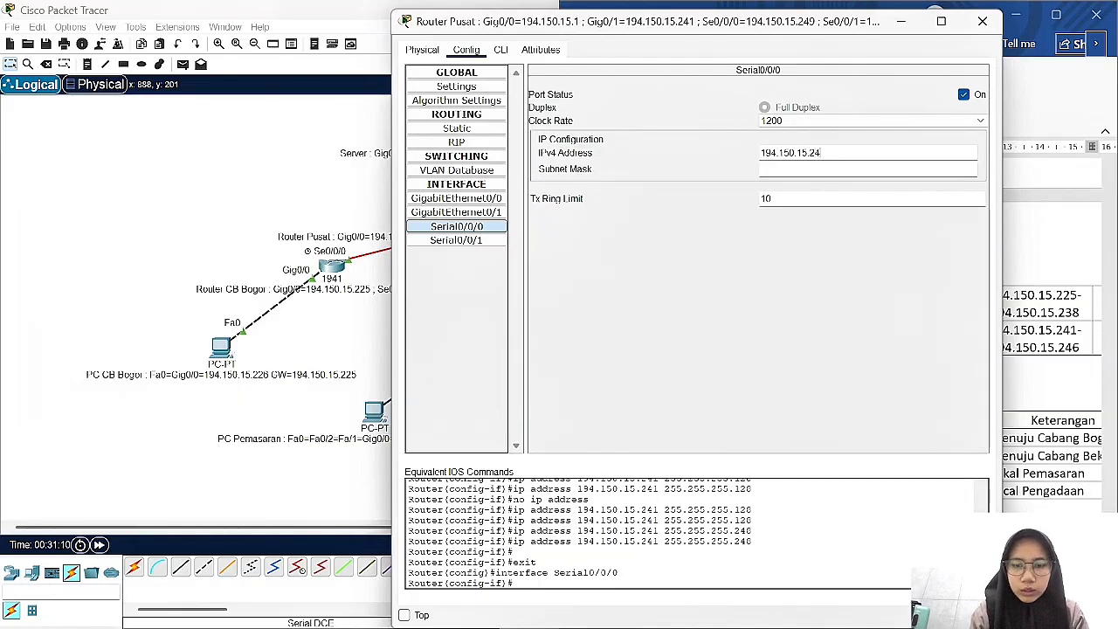
type("9")
key("Tab")
key("BackSpace")
key("BackSpace")
key("BackSpace")
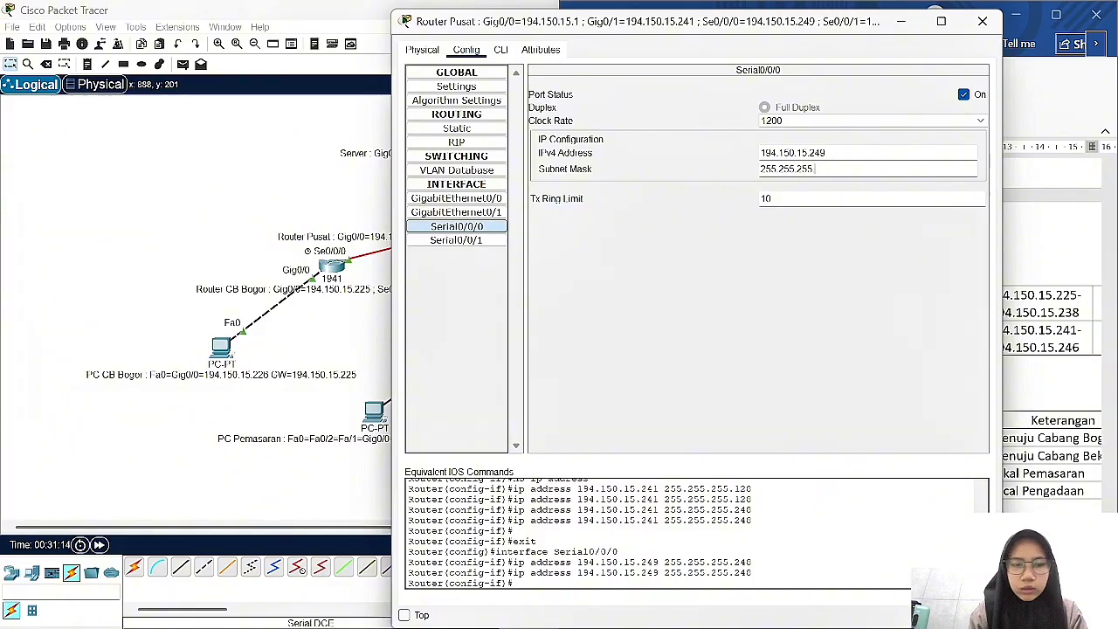
type("252")
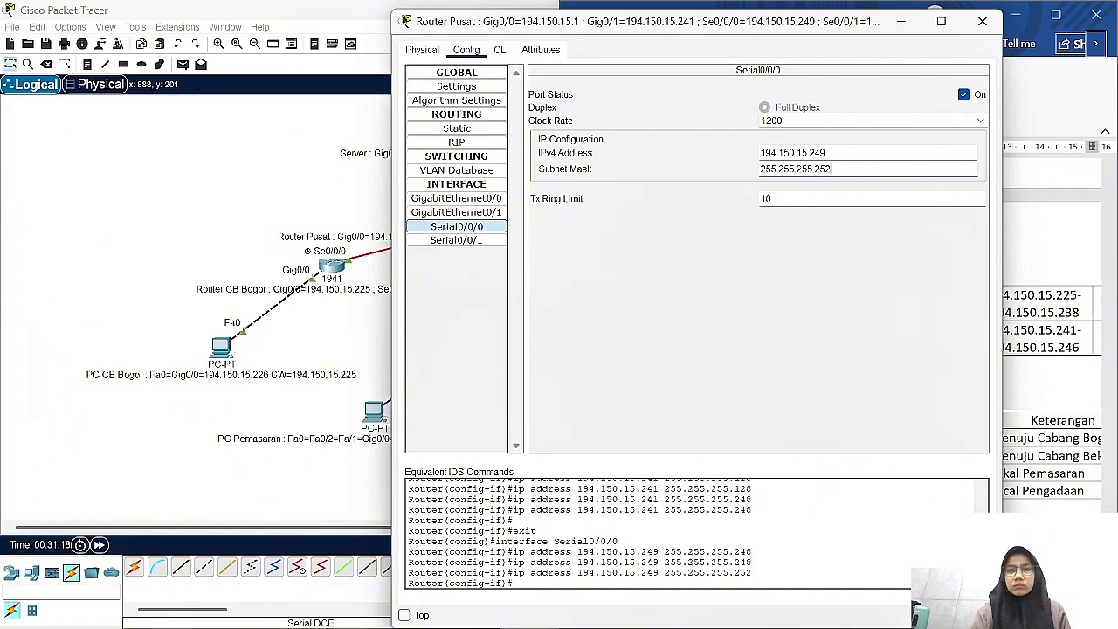
- Configure Serial0/0/1 on Router Pusat with IPv4 address 194.150.15.253 and subnet mask 255.255.255.252, and close the router's window
left_click(703, 177)
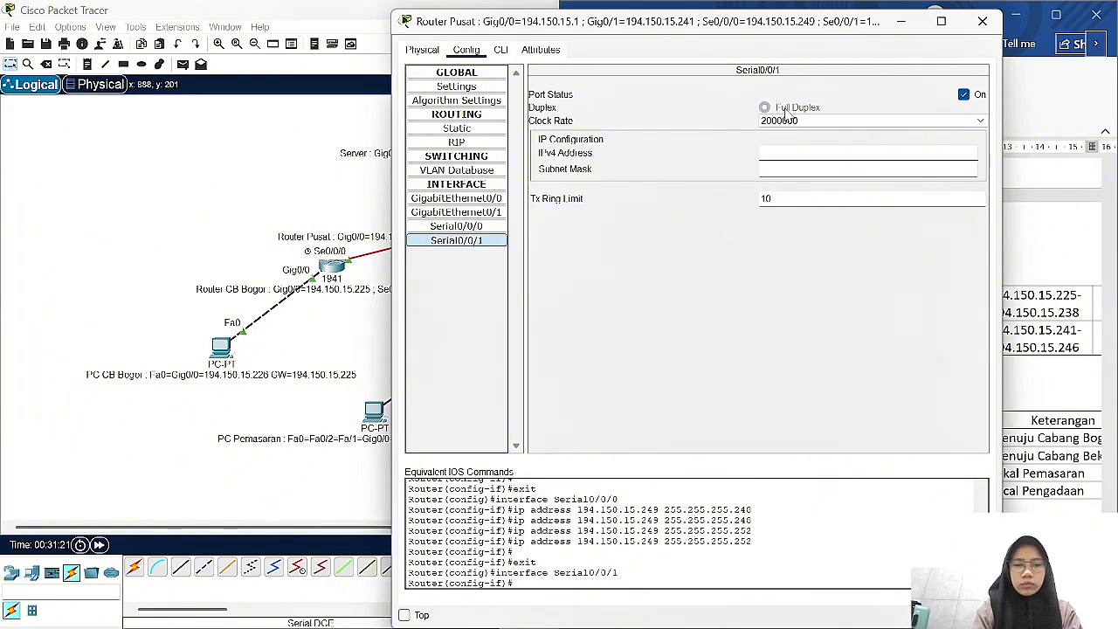
type("194.150.15.")
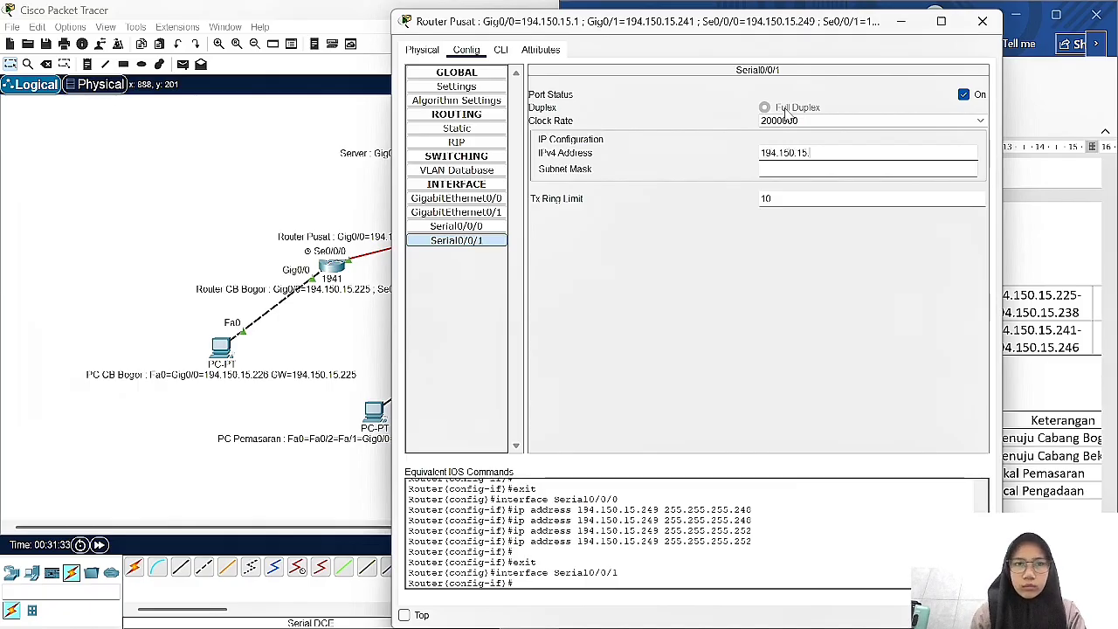
left_click_drag(818, 27, 736, 282)
left_click(546, 182)
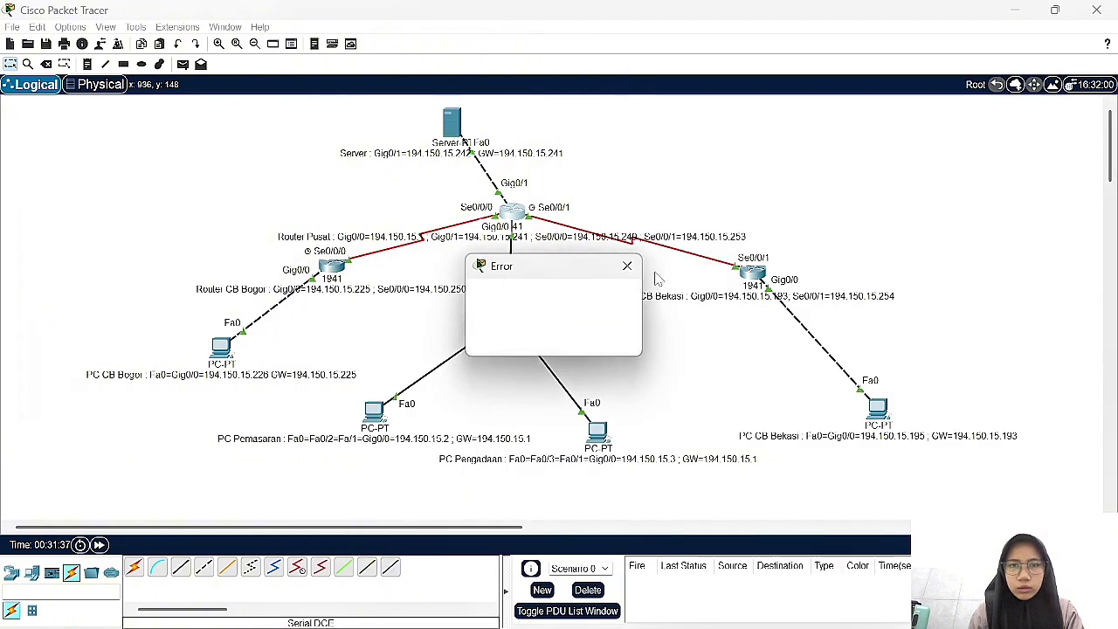
left_click(603, 337)
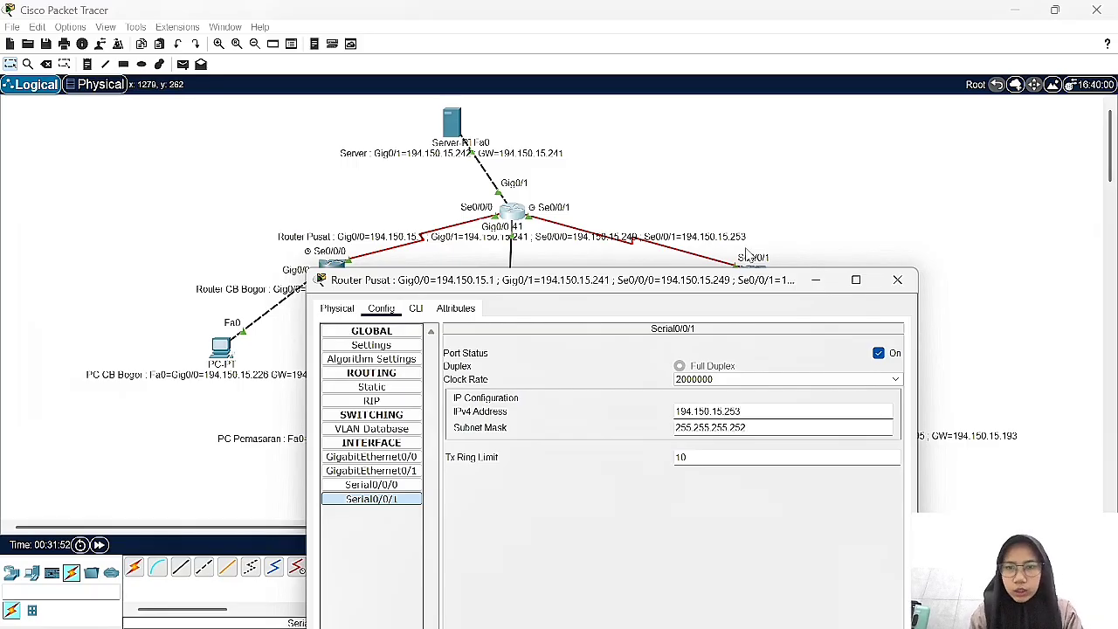
left_click(898, 281)
- Consulting the Word subnet table, configure GigabitEthernet0/0 on Router CB Bekasi with IPv4 address 194.150.15.193 and subnet mask 255.255.255.224
left_click(750, 274)
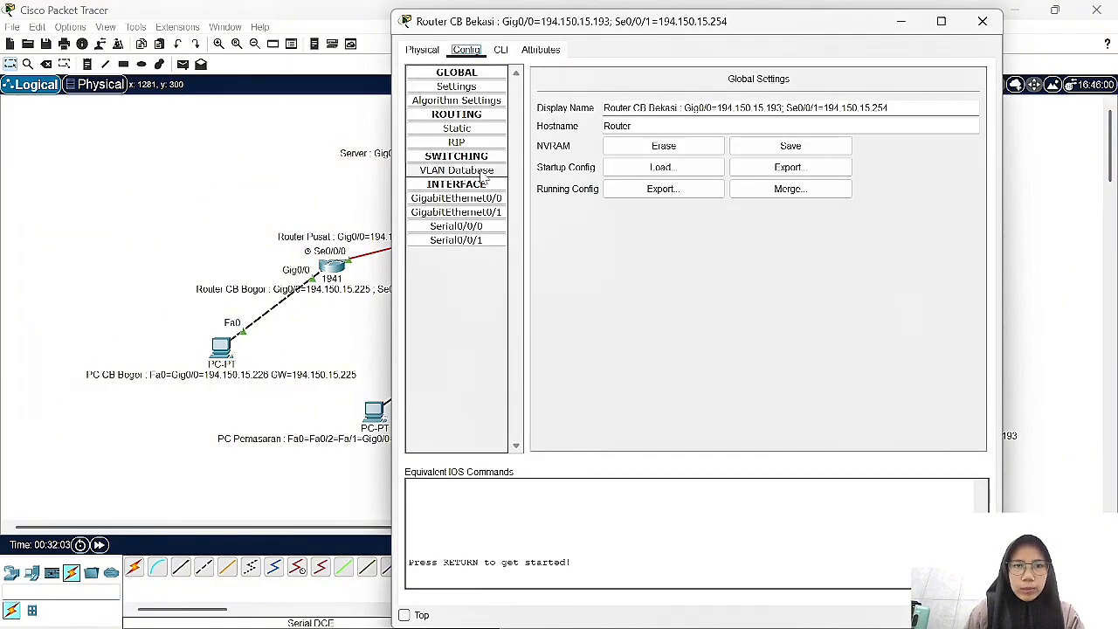
left_click(490, 199)
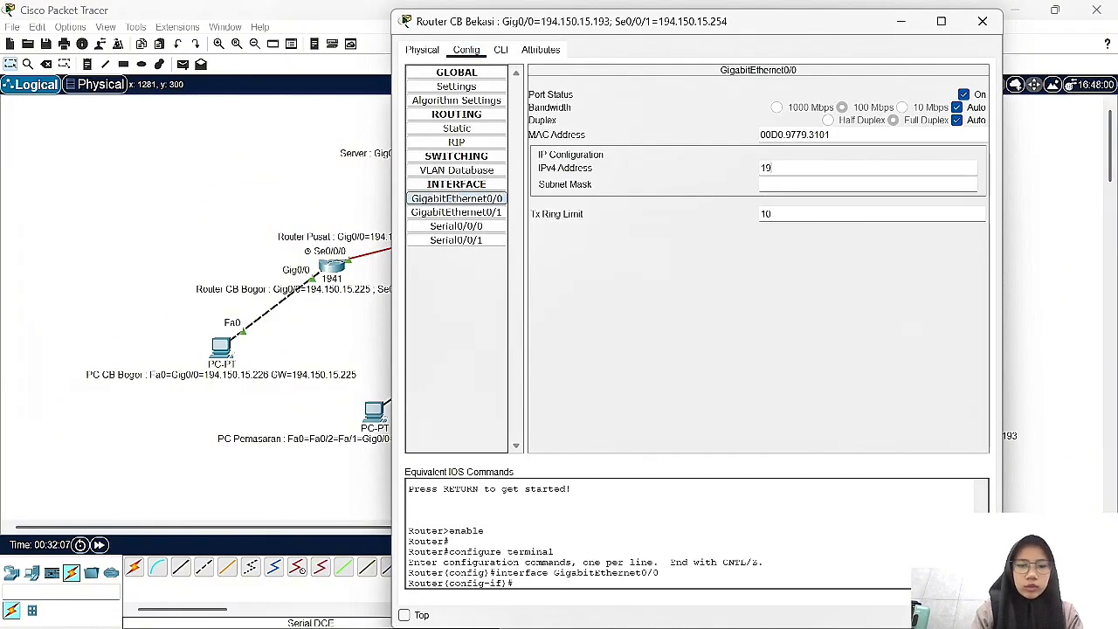
type("194.150.15.193")
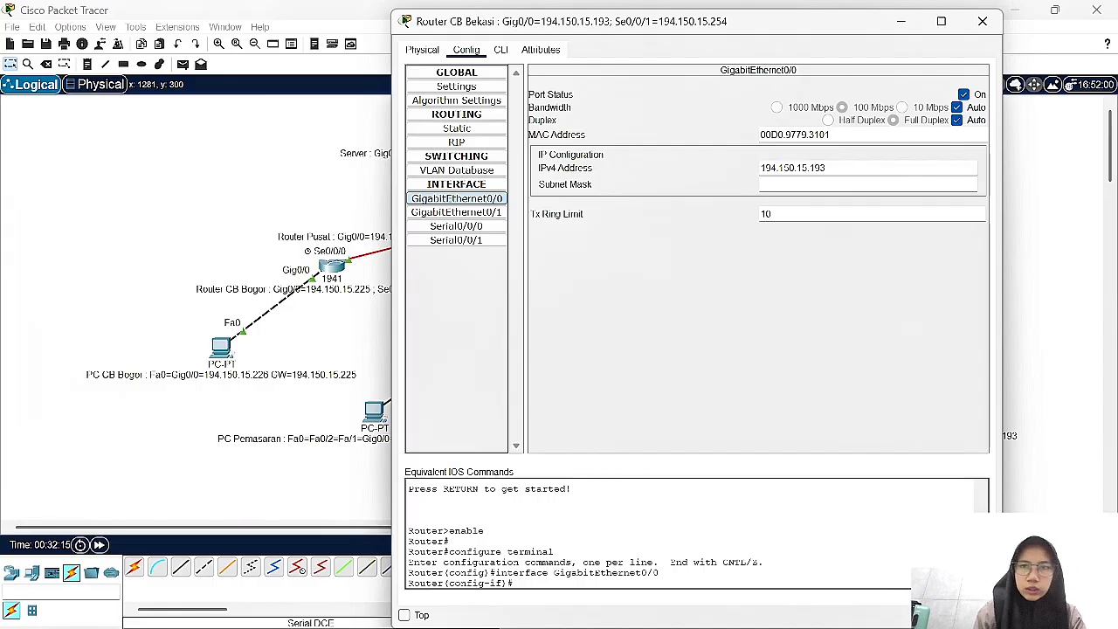
key("Tab")
left_click(723, 601)
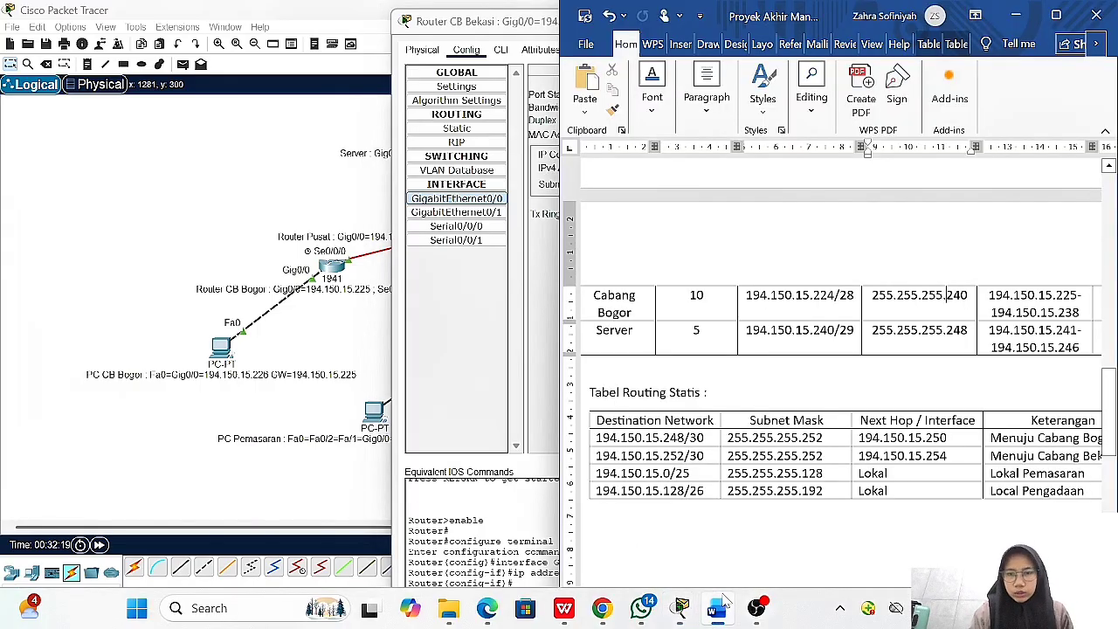
scroll(842, 367, "up", 6)
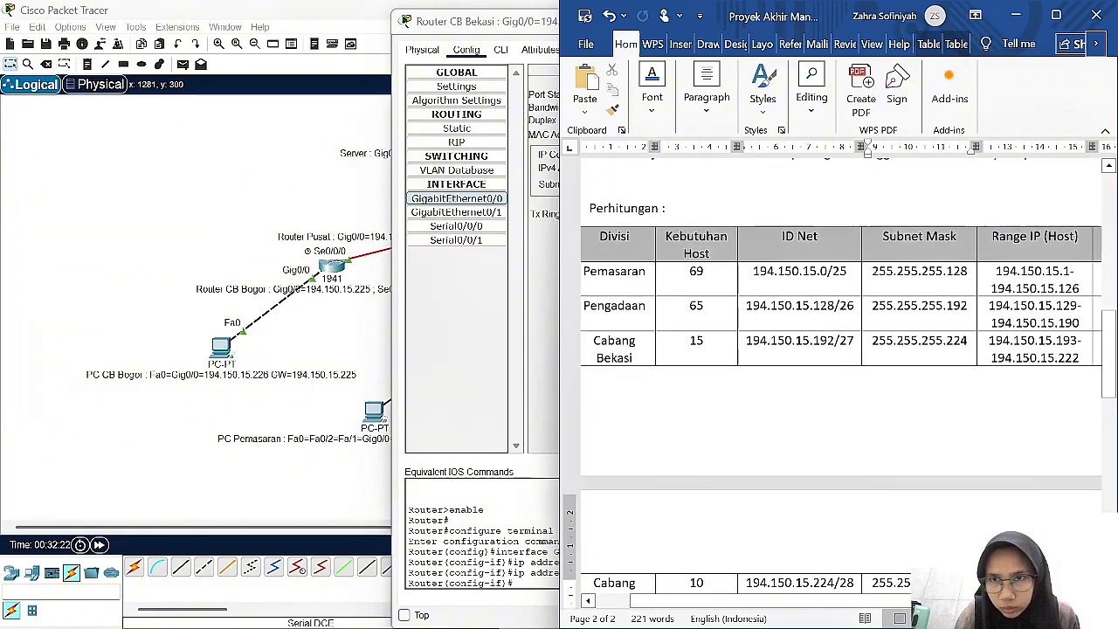
left_click(509, 380)
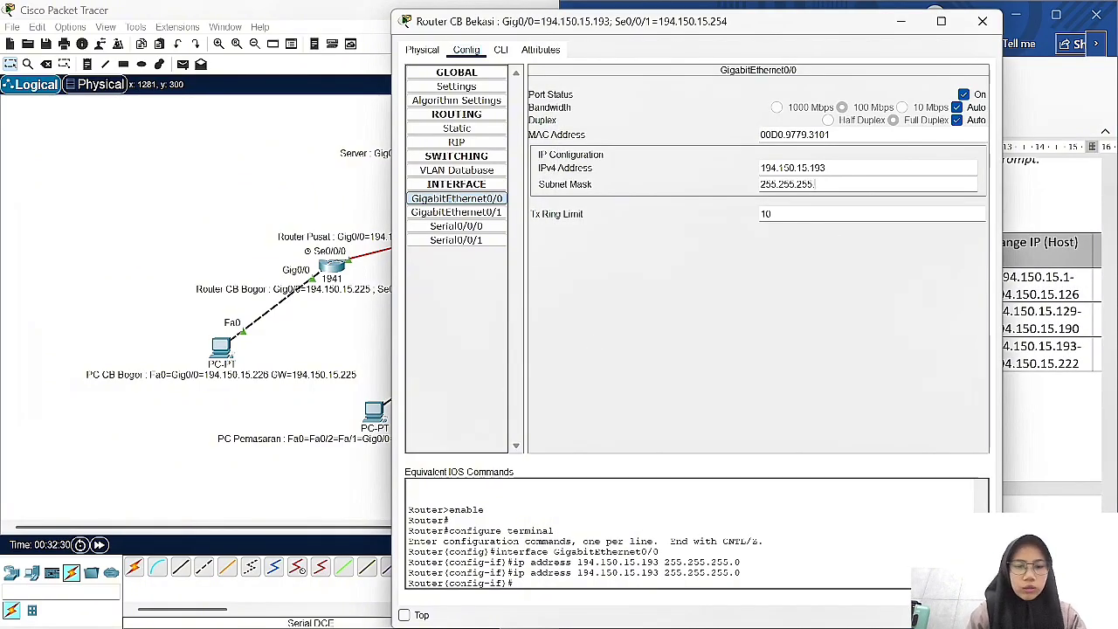
key("Return")
mouse_move(679, 609)
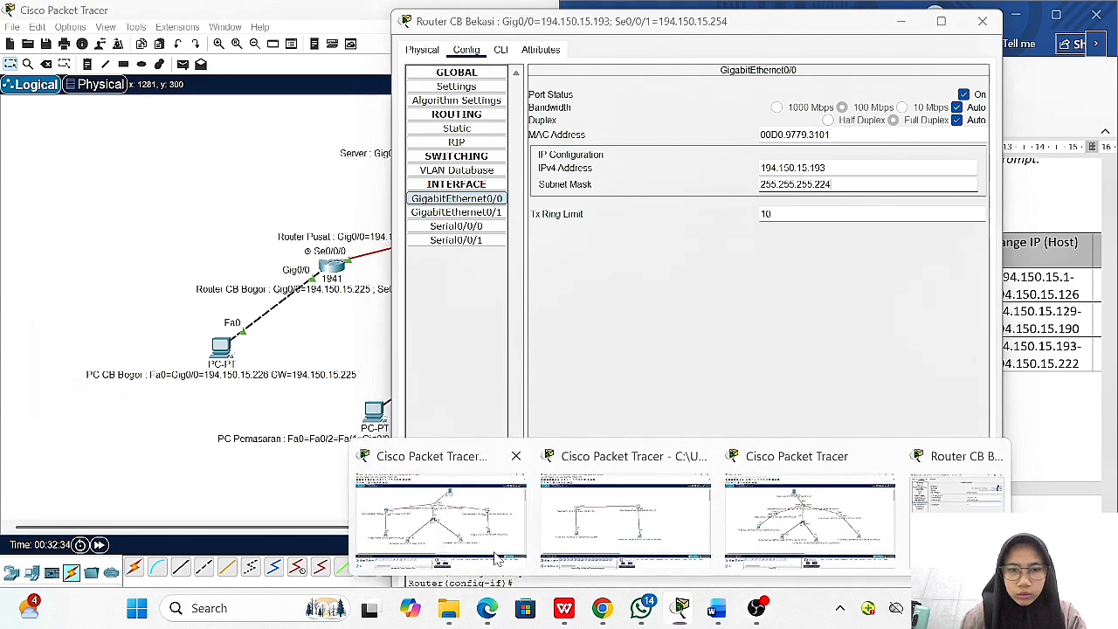
left_click(499, 556)
left_click(862, 242)
left_click(457, 198)
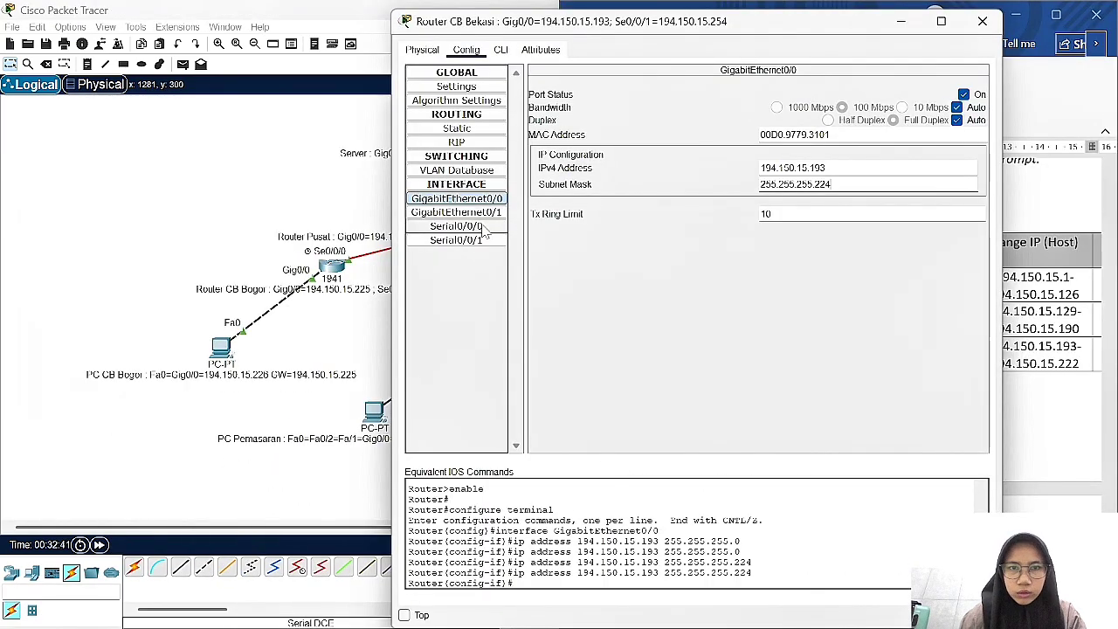
- Configure Serial0/0/1 on Router CB Bekasi with IPv4 address 194.150.15.254 and subnet mask 255.255.255.252, and close the router's window
left_click(481, 227)
left_click(456, 241)
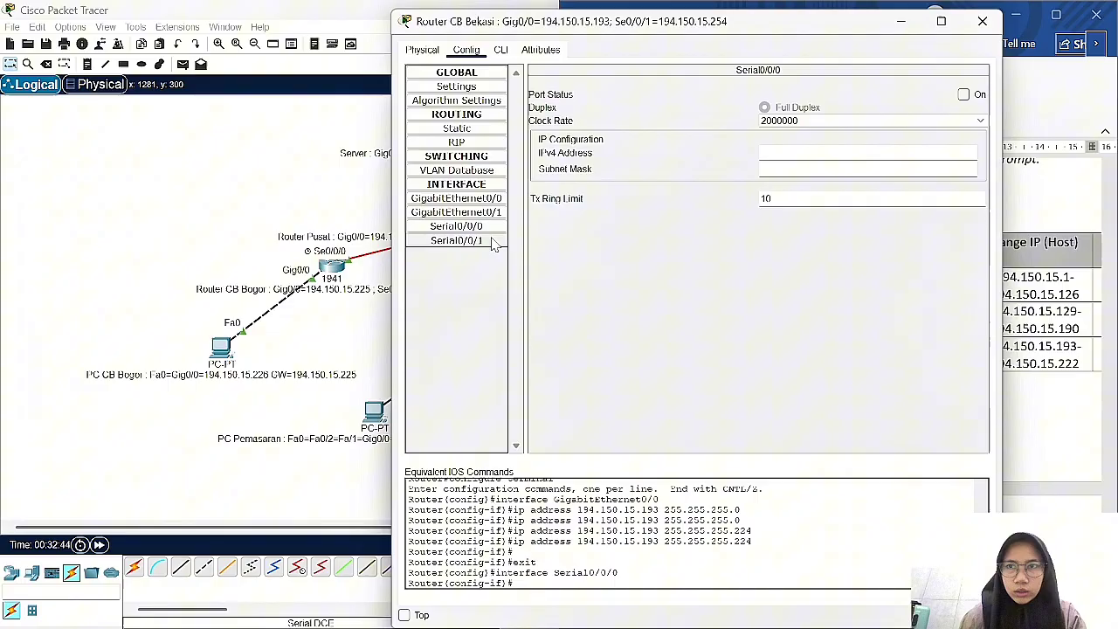
left_click(851, 121)
left_click(838, 227)
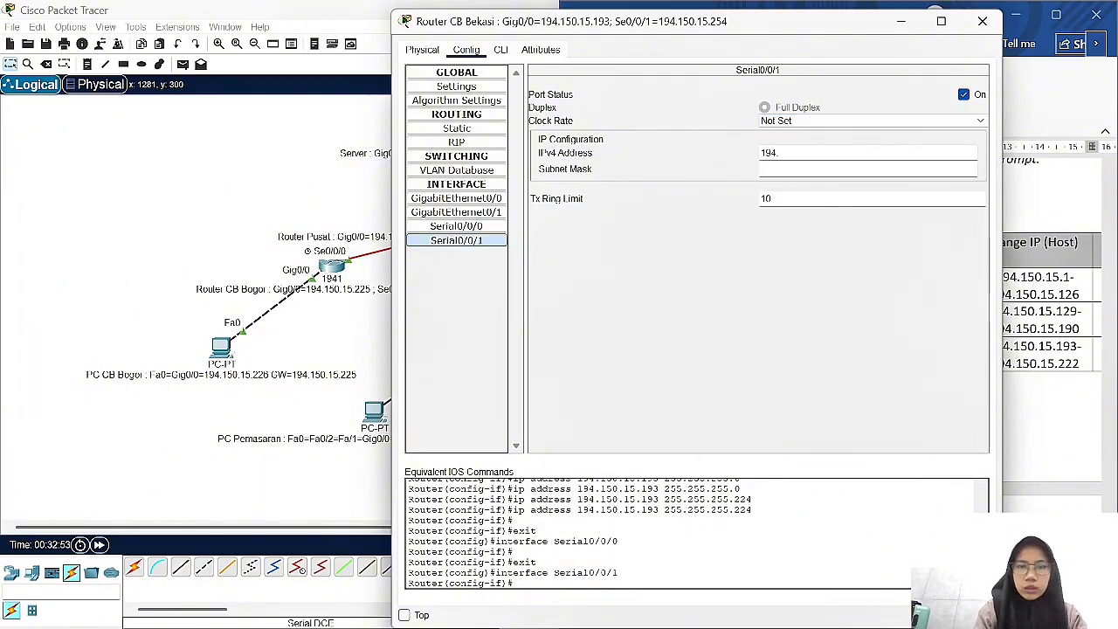
type("194.150.15.254")
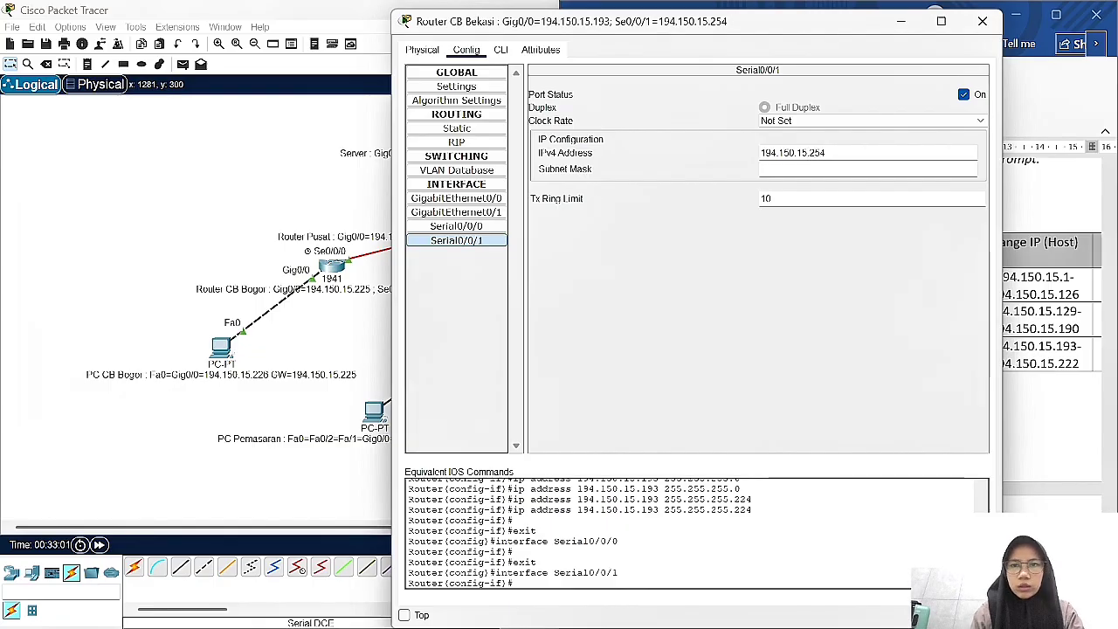
key("Tab")
key("Return")
key("BackSpace")
key("BackSpace")
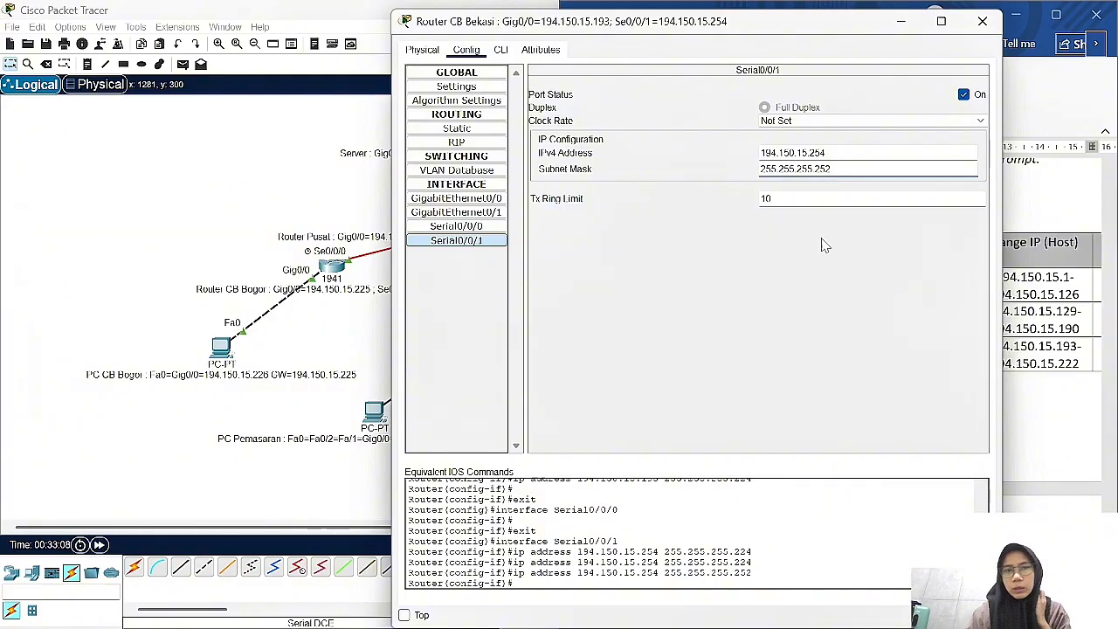
left_click(981, 20)
left_click(541, 282)
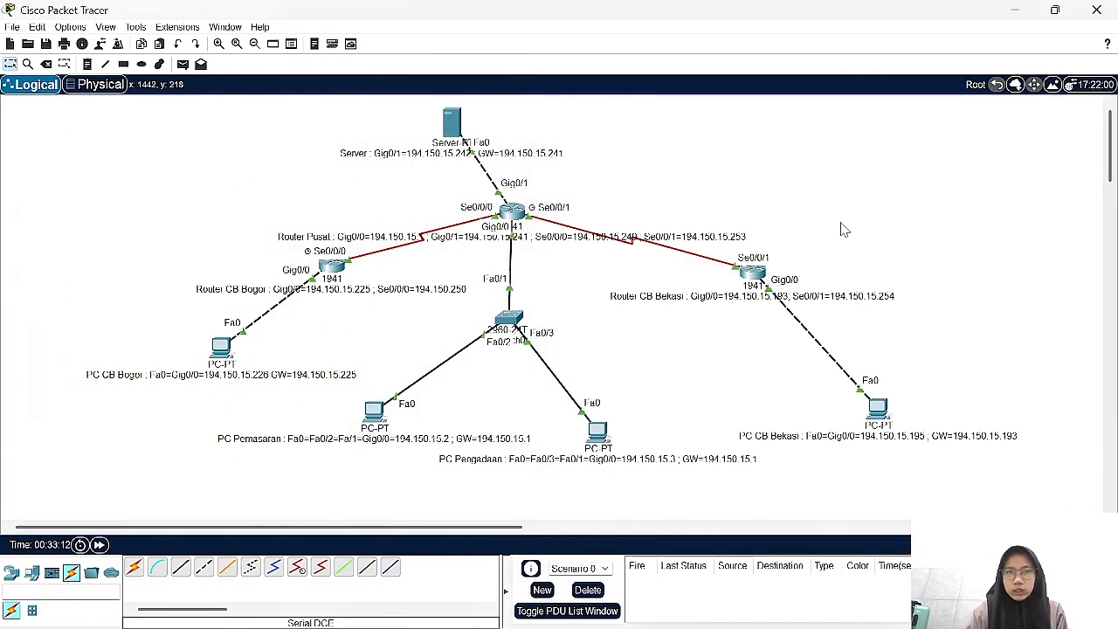
- Open the Server's IP configuration and set its static IPv4 address to 194.150.15.242
left_click(454, 124)
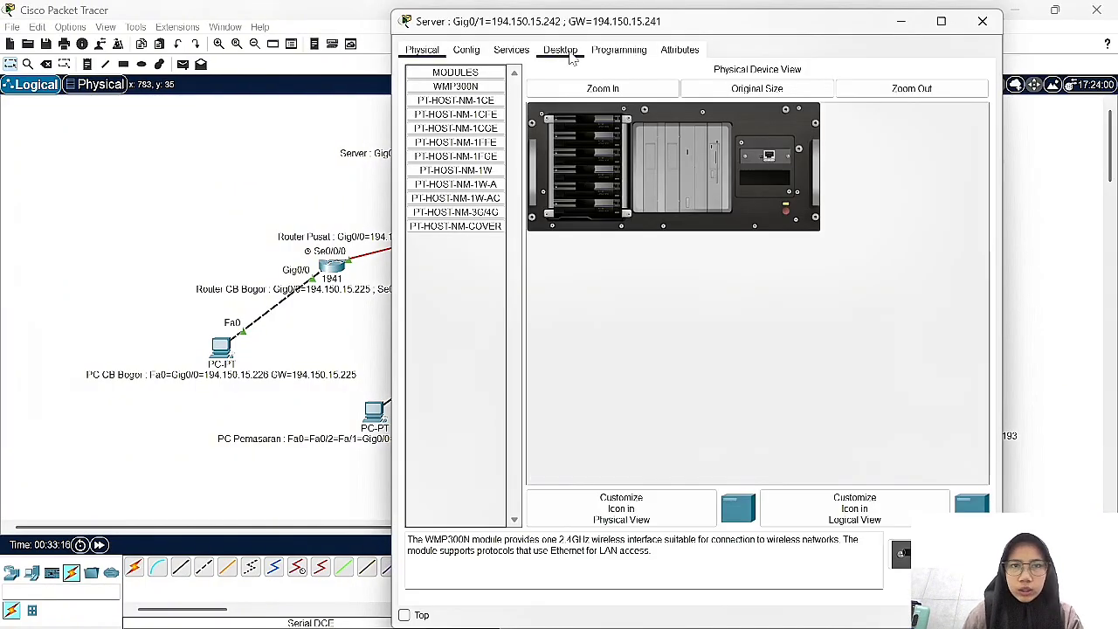
left_click(560, 50)
type("194.150.15")
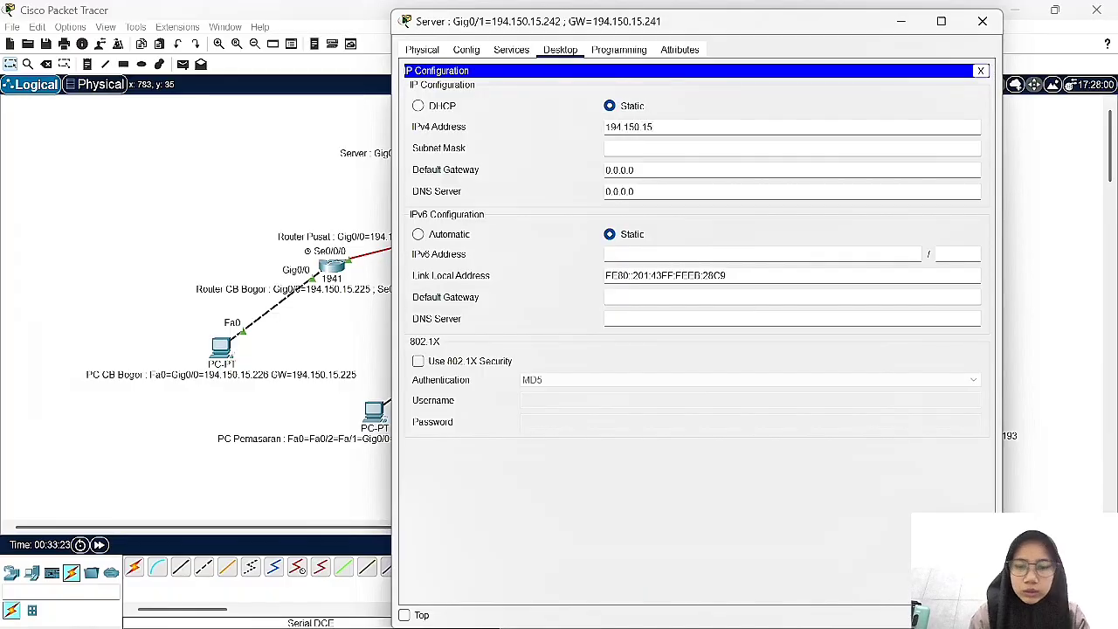
type(".242")
key("Tab")
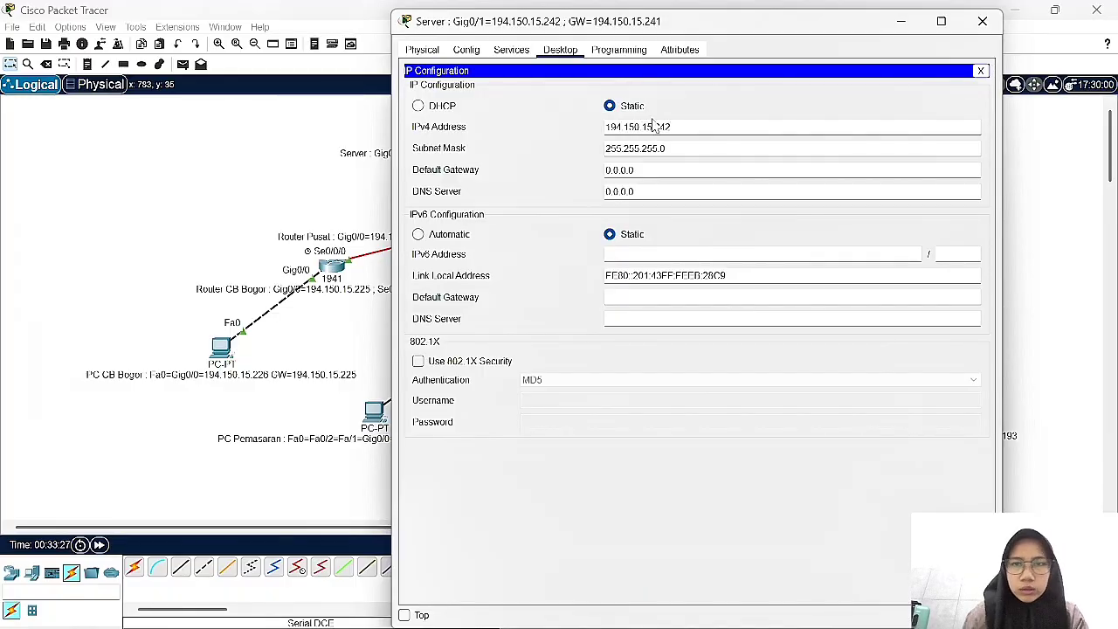
- Copy the Server subnet mask 255.255.255.248 from the Word subnet table into the Server's IP configuration
left_click(716, 607)
scroll(838, 524, "down", 5)
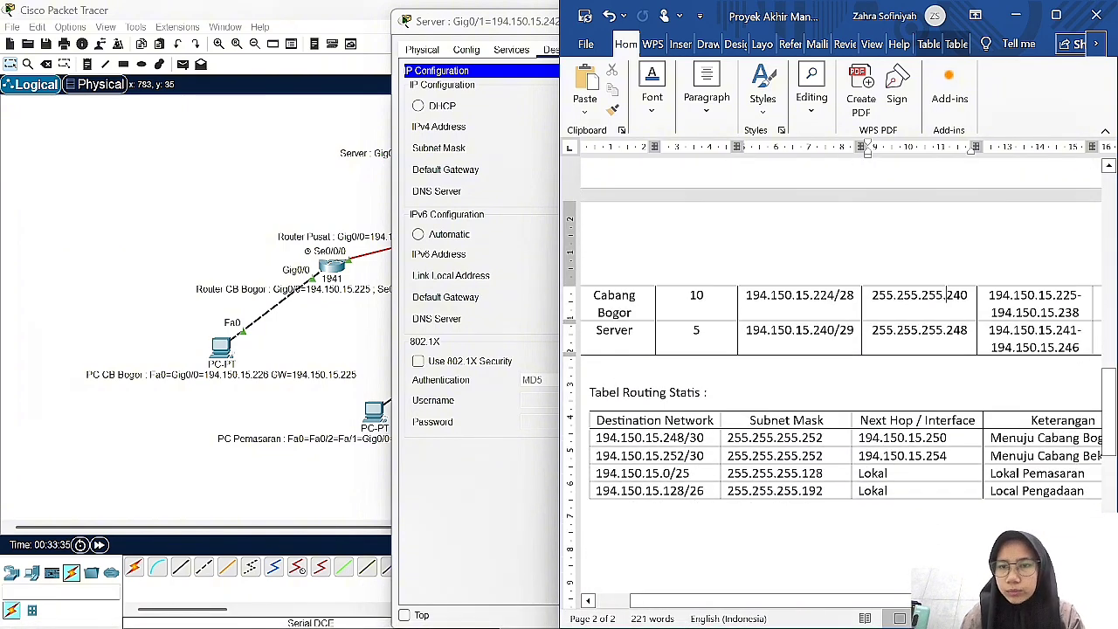
left_click_drag(872, 330, 967, 330)
key("ctrl+c")
key("alt+Tab")
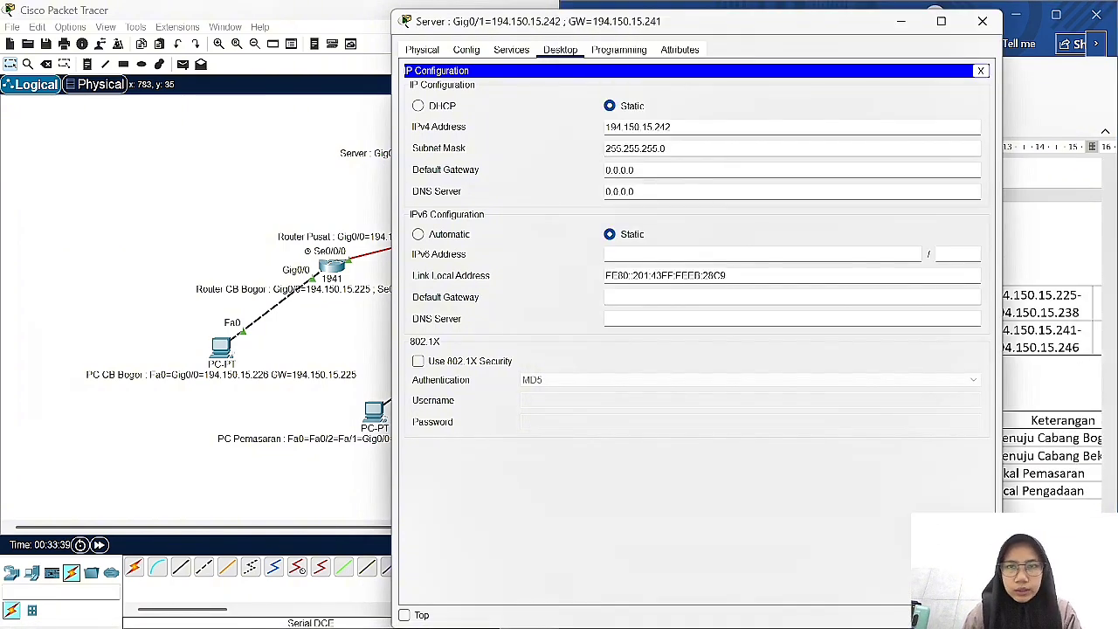
left_click_drag(669, 149, 592, 150)
key("ctrl+v")
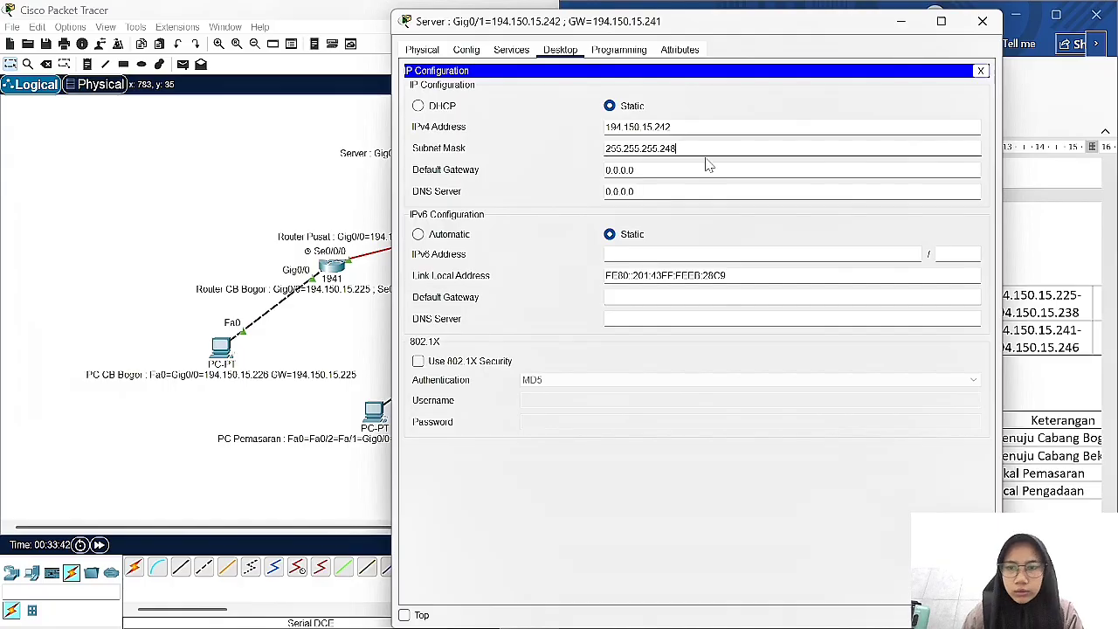
- Set the Server's default gateway to 194.150.15.241 and close its configuration window
key("Tab")
type("19")
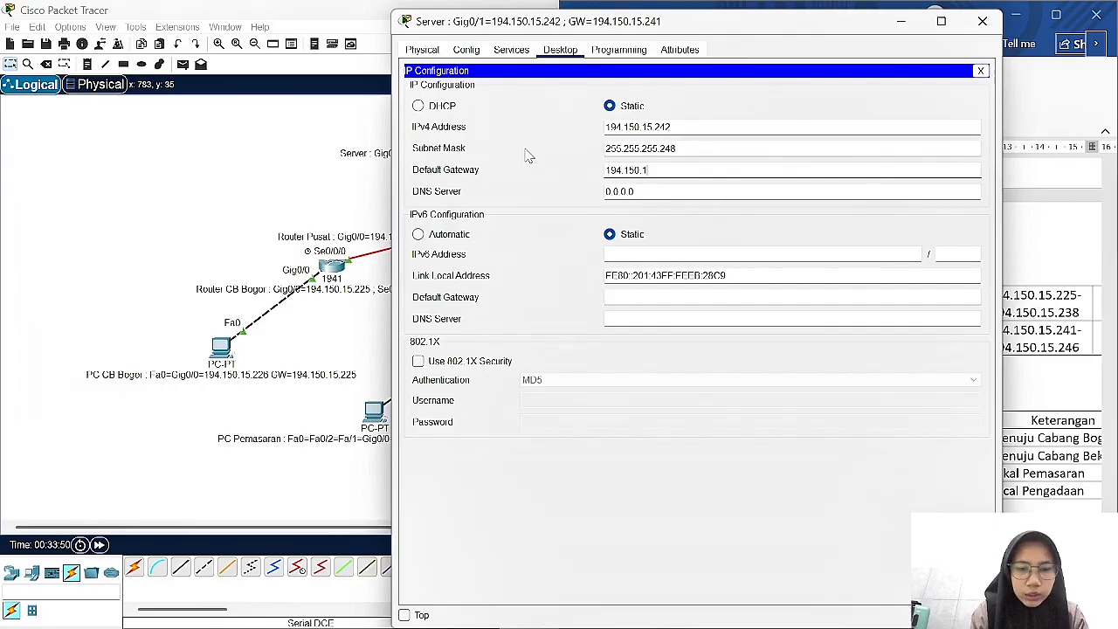
type("4.150.15.241")
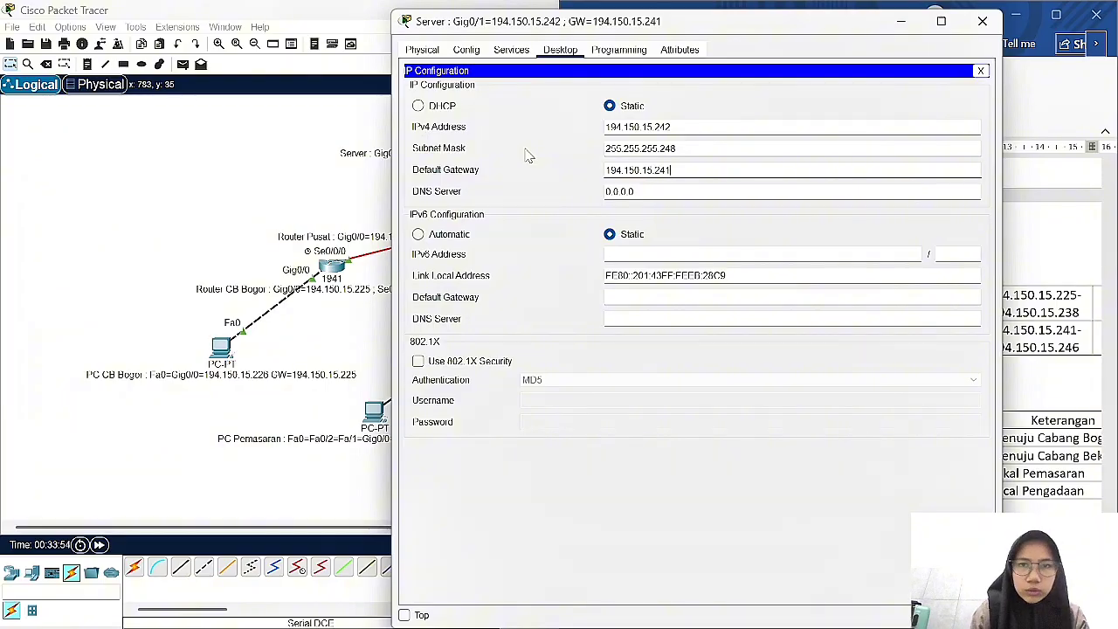
left_click(981, 21)
left_click(546, 193)
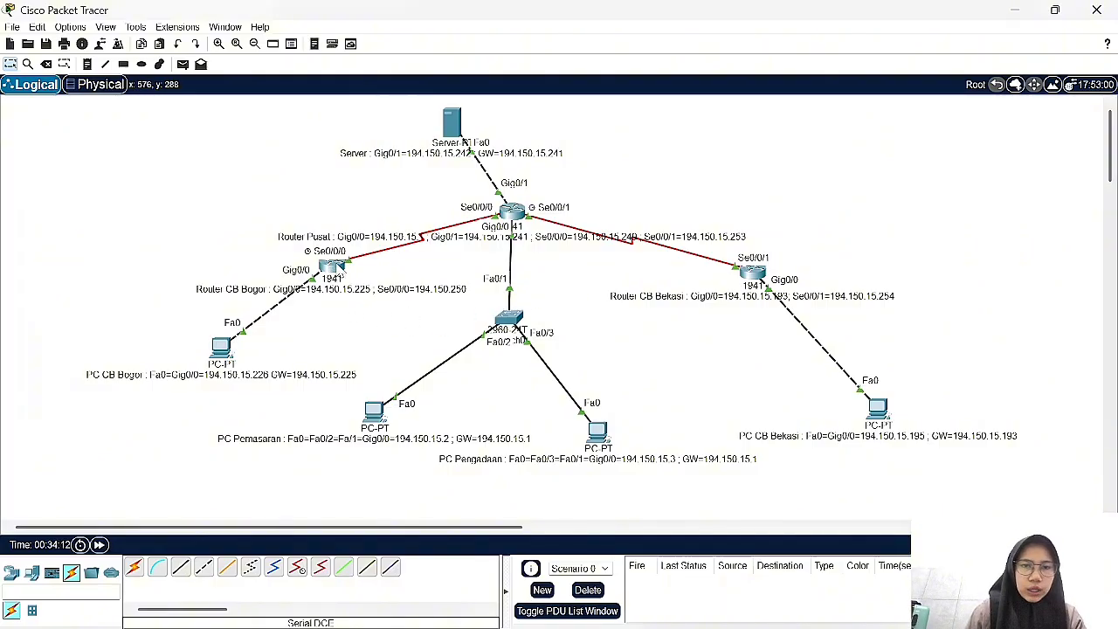
- Open the static routing settings of Router CB Bogor and copy the Pemasaran network ID 194.150.15.0 from the Word subnet table as the network
left_click(336, 266)
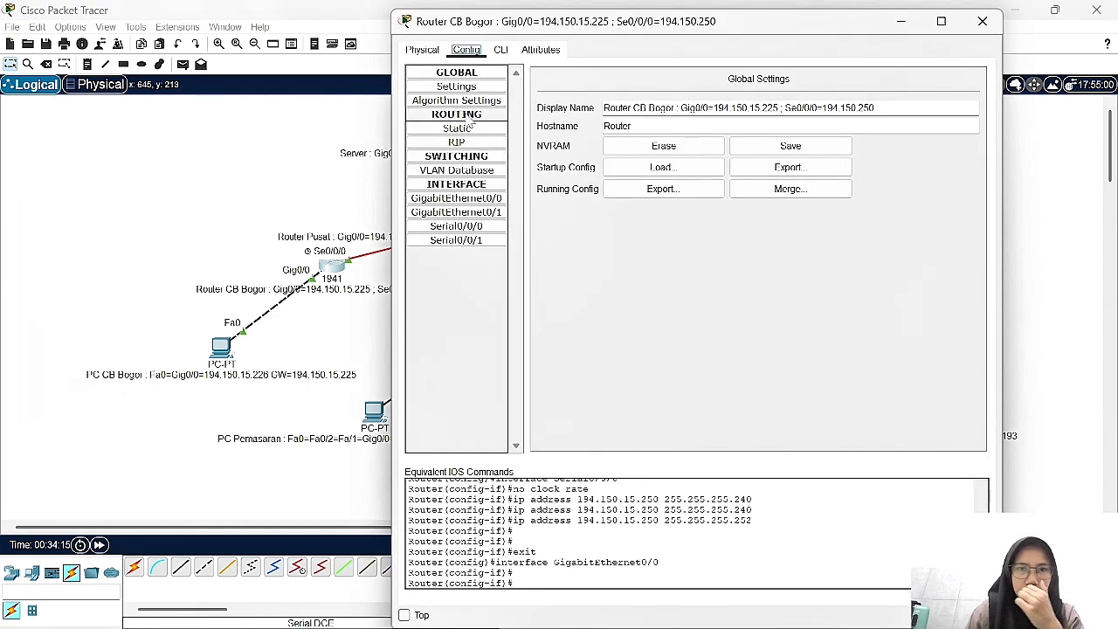
left_click(483, 129)
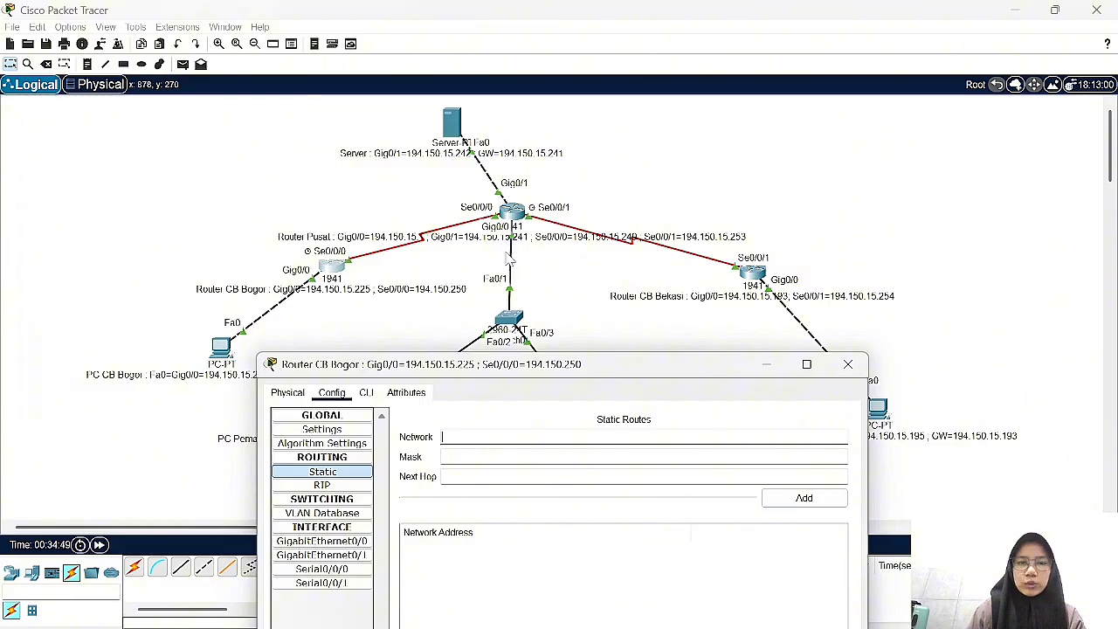
left_click_drag(660, 367, 882, 218)
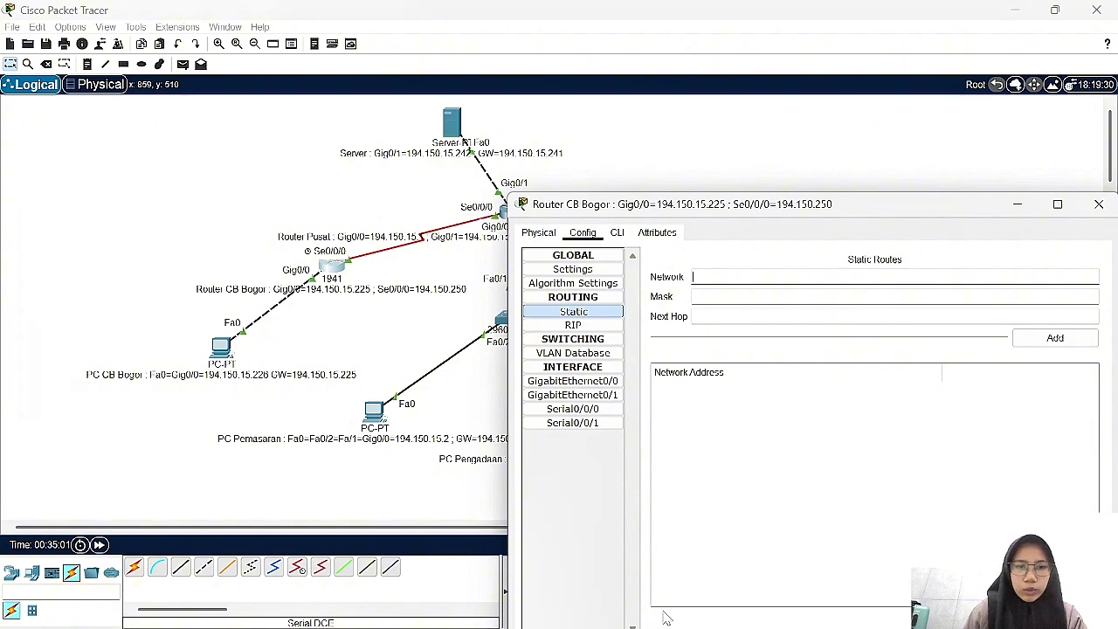
left_click(715, 611)
scroll(798, 308, "up", 10)
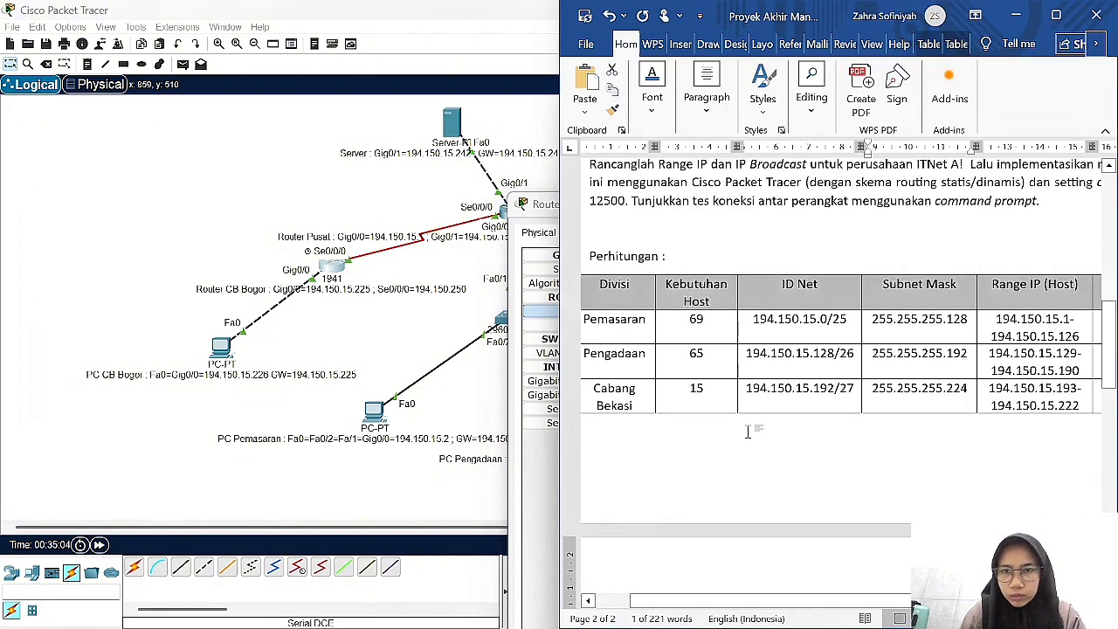
mouse_move(753, 319)
left_mouse_down()
mouse_move(829, 319)
mouse_move(754, 319)
left_mouse_up()
left_click(829, 319)
key("ctrl+c")
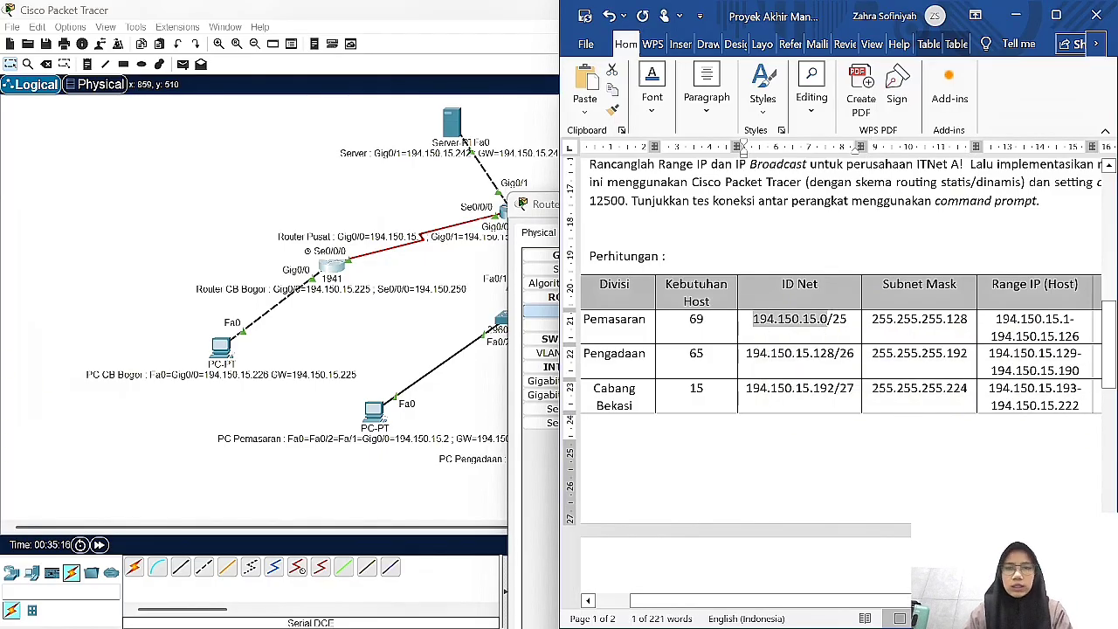
left_click(535, 439)
left_click(742, 276)
key("ctrl+v")
key("Tab")
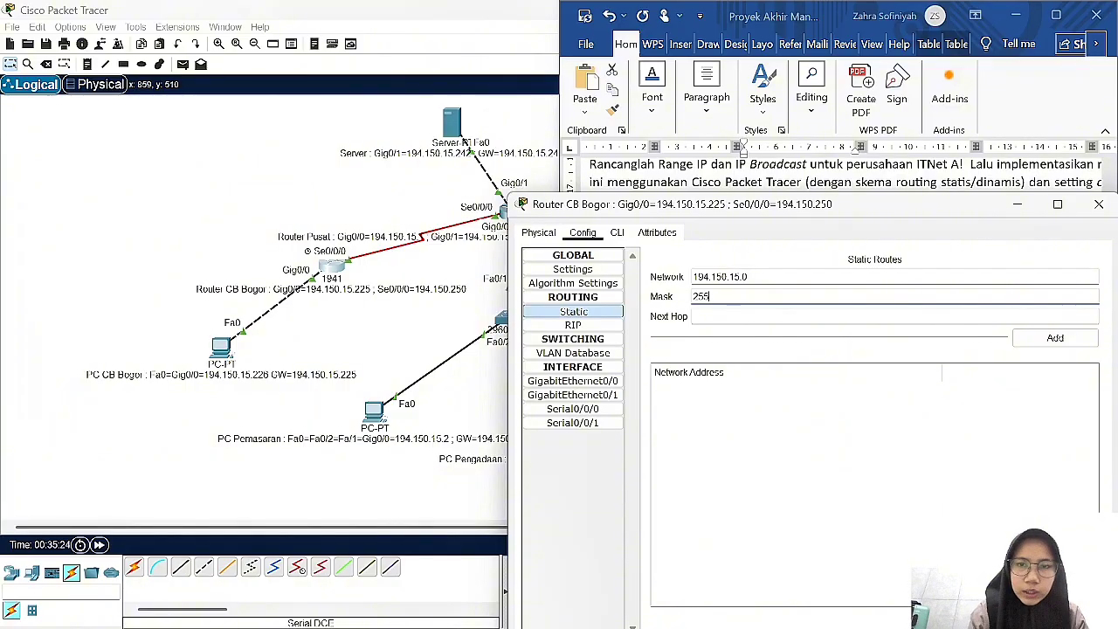
- Complete the Pemasaran route with mask 255.255.255.128 and next hop 194.150.15.249, and add it to Router CB Bogor's static routes
type("255.255.255")
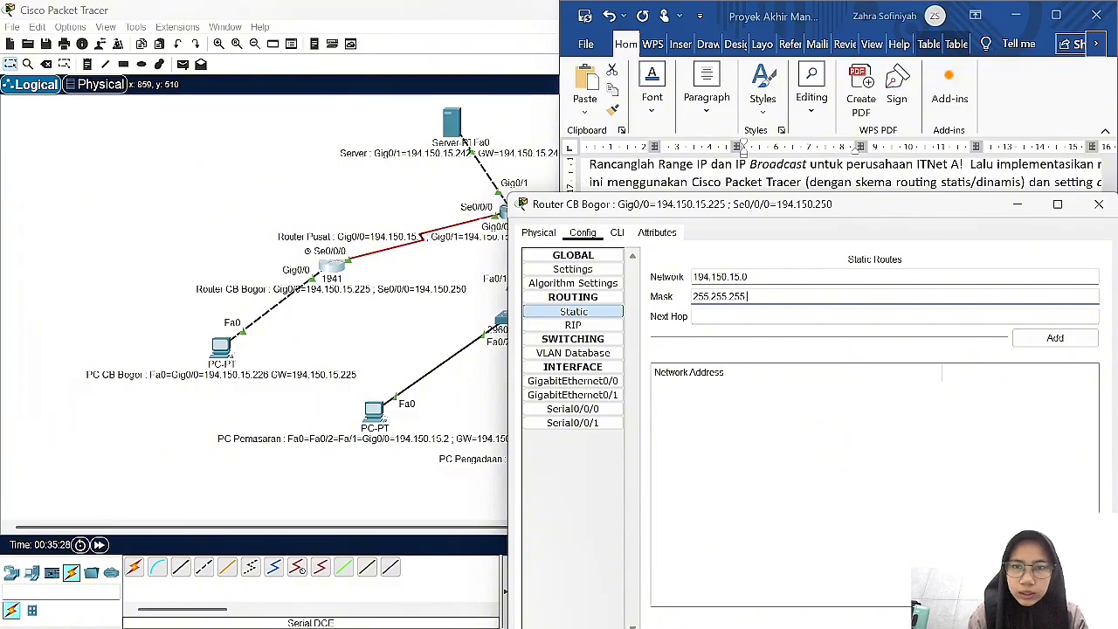
type(".128")
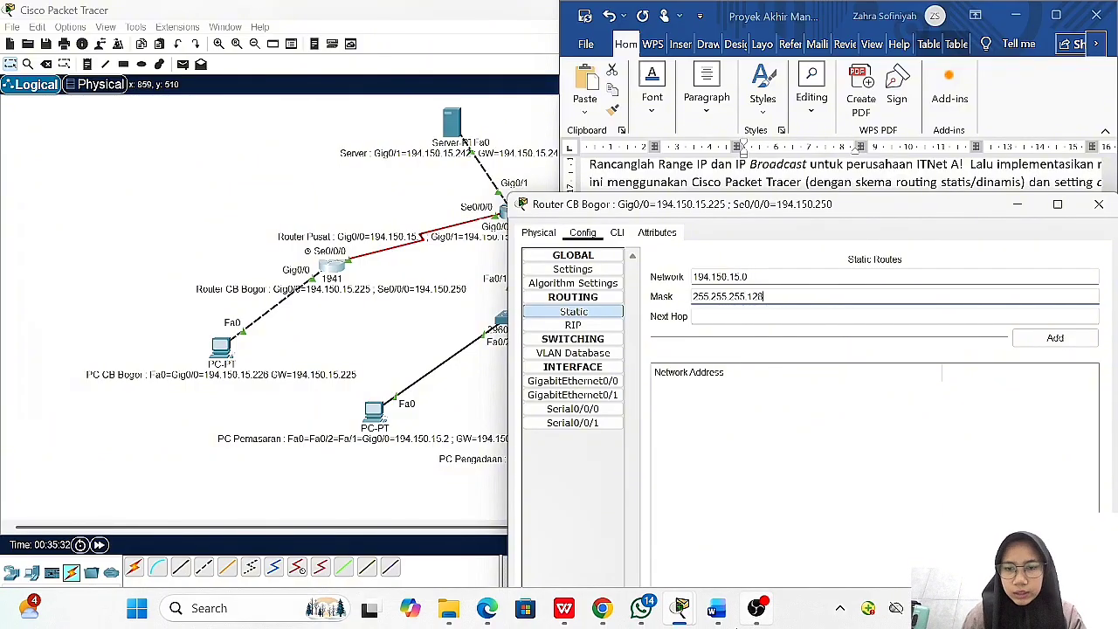
mouse_move(709, 617)
left_click(718, 523)
left_click(556, 441)
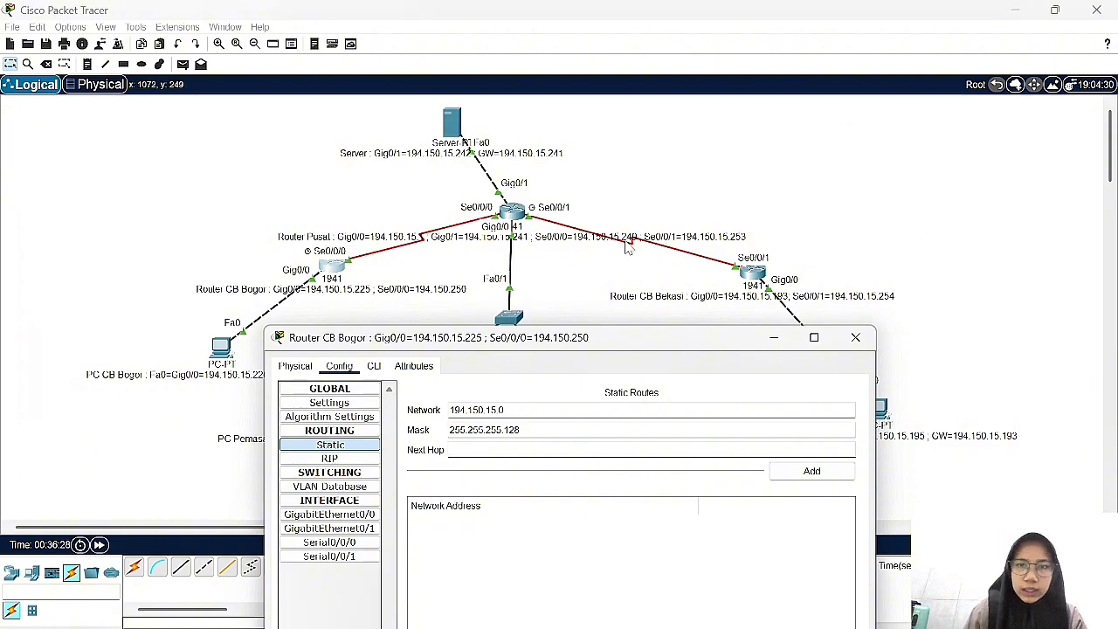
type("94.150.15.")
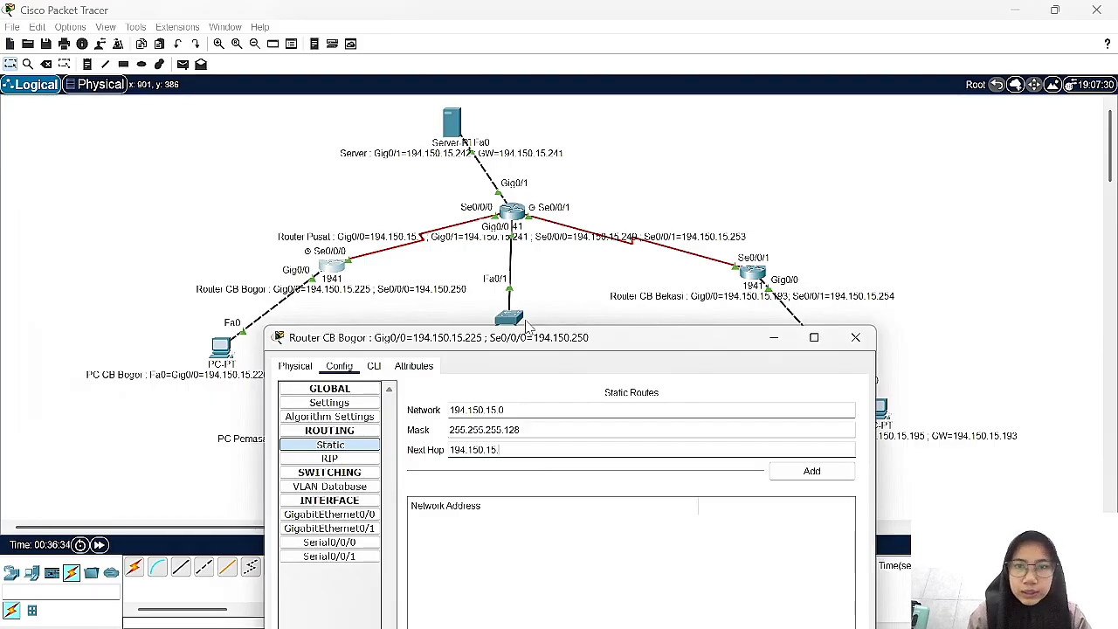
type("249")
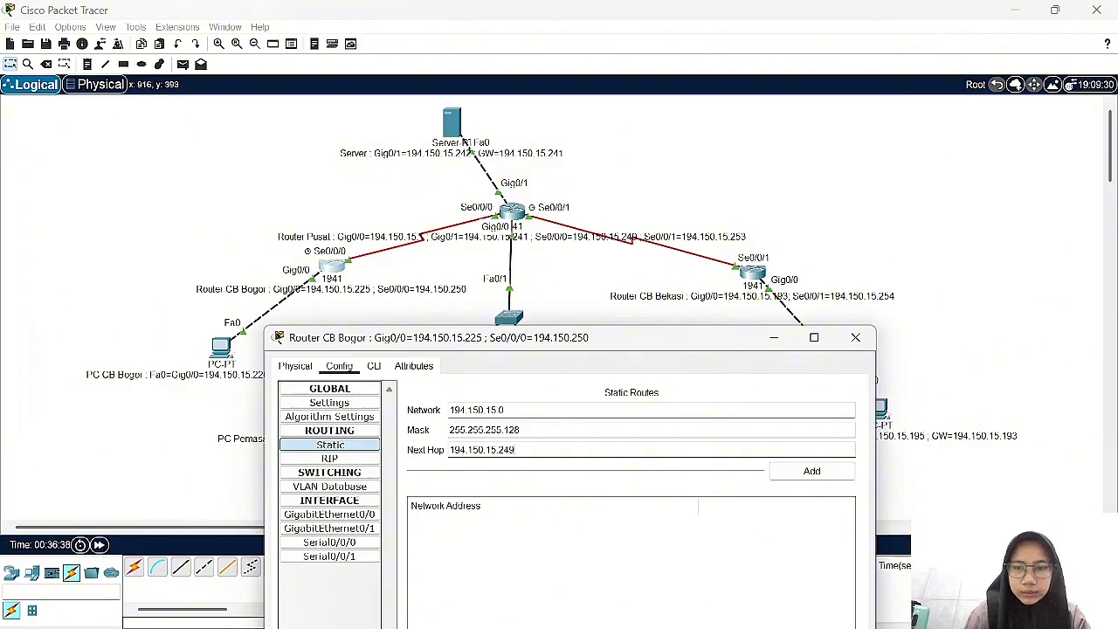
left_click(802, 471)
- Add a static route on Router CB Bogor for Pengadaan, using network 194.150.15.128 from the Word table, mask 255.255.255.192 and next hop 194.150.15.249
left_click_drag(364, 337, 539, 389)
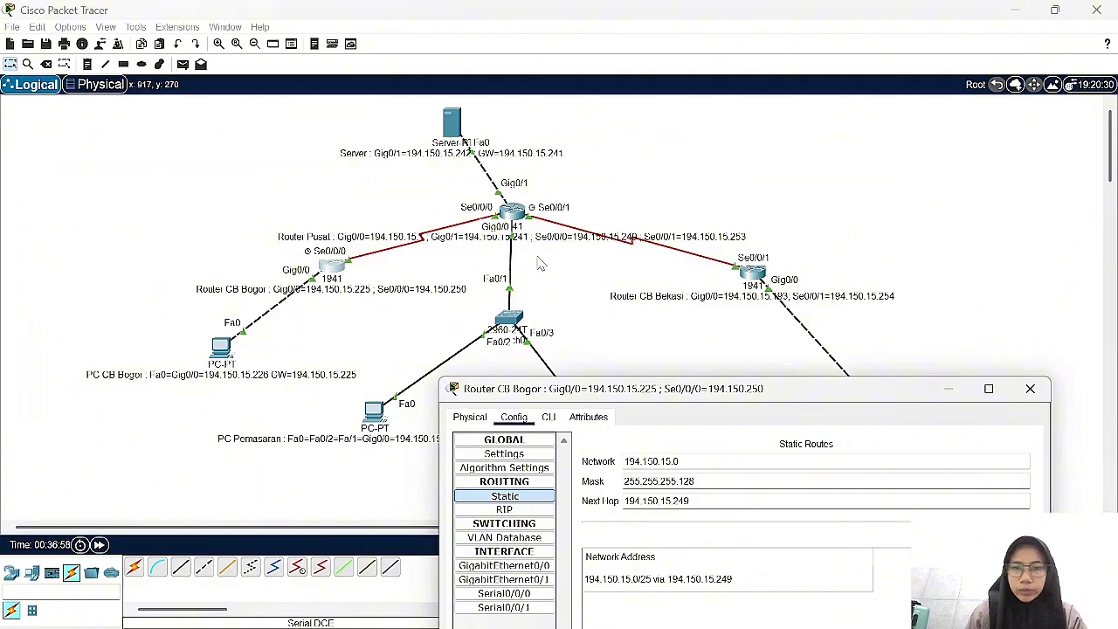
left_click_drag(800, 396, 592, 315)
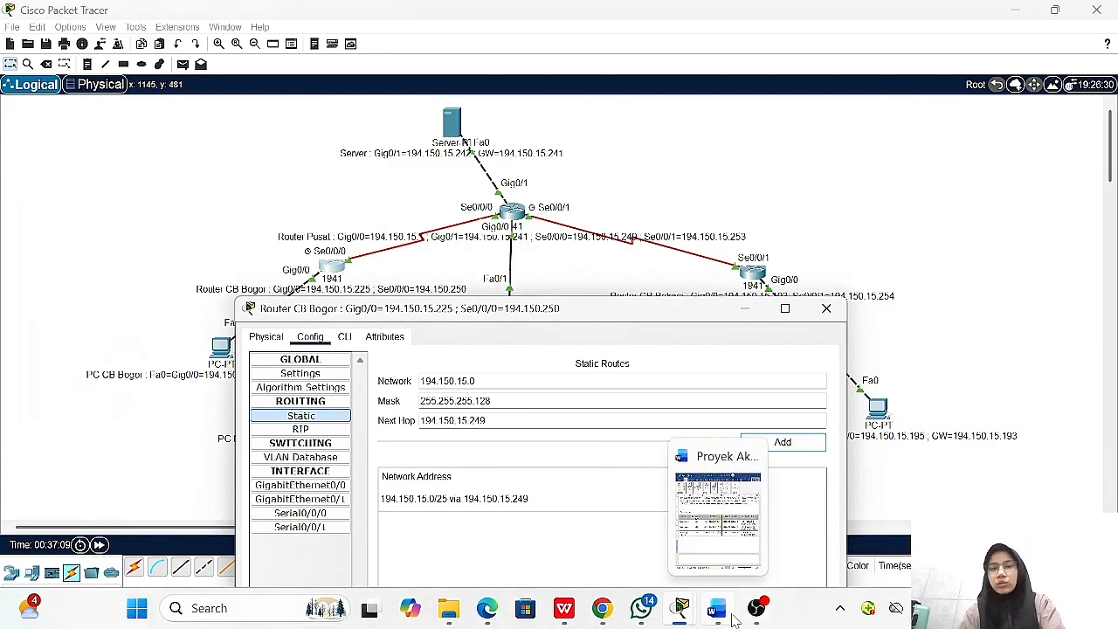
left_click(733, 620)
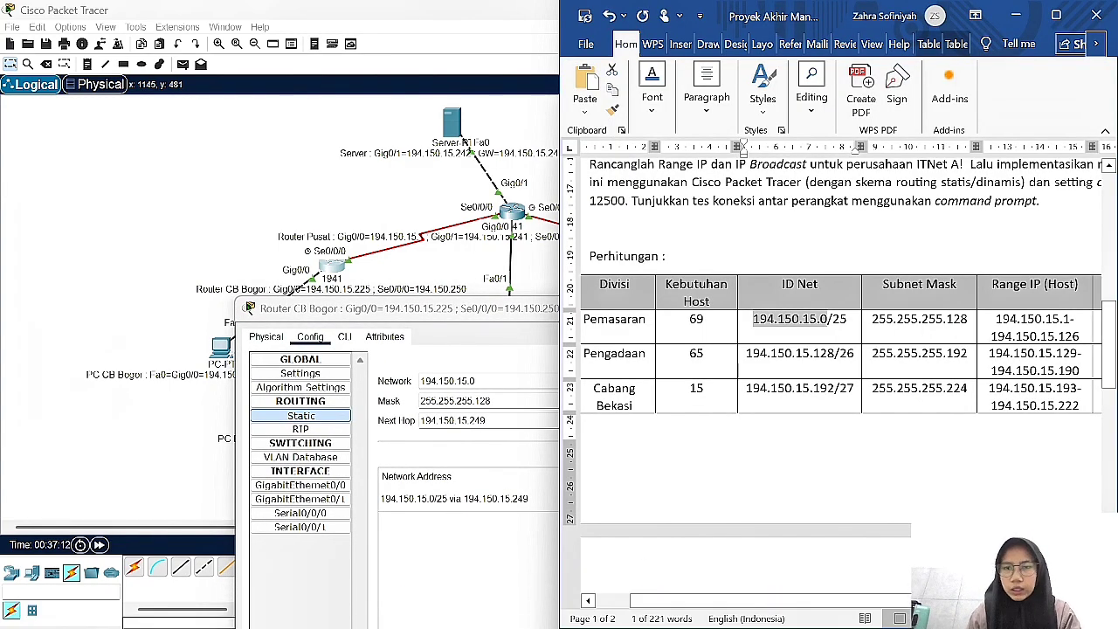
left_click(773, 356, "ctrl")
left_click(774, 356)
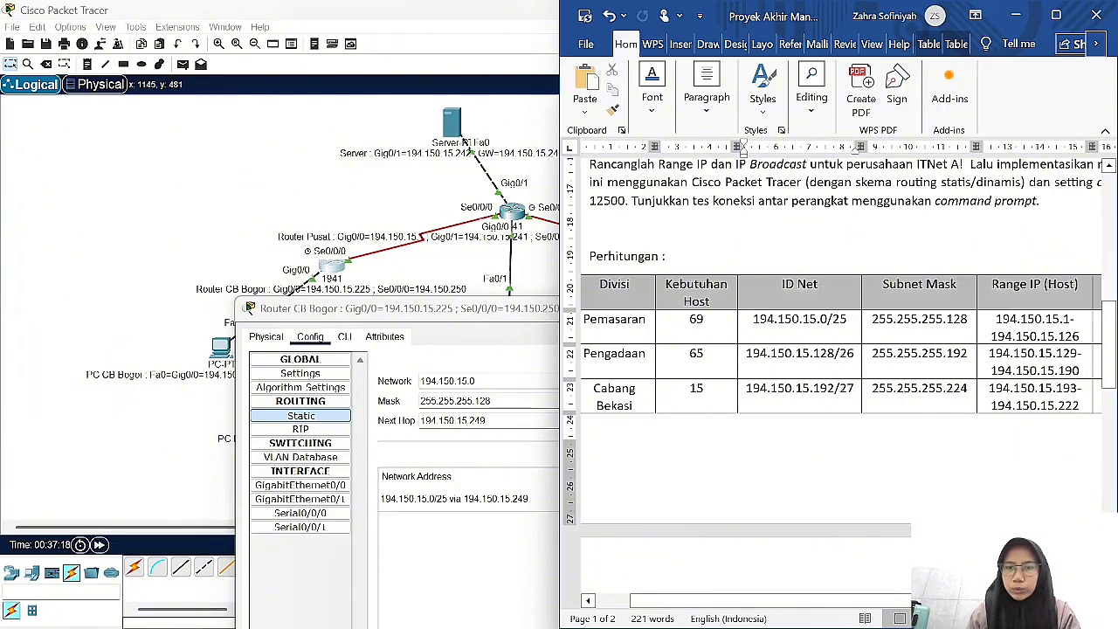
left_click_drag(797, 351, 746, 353)
key("ctrl+c")
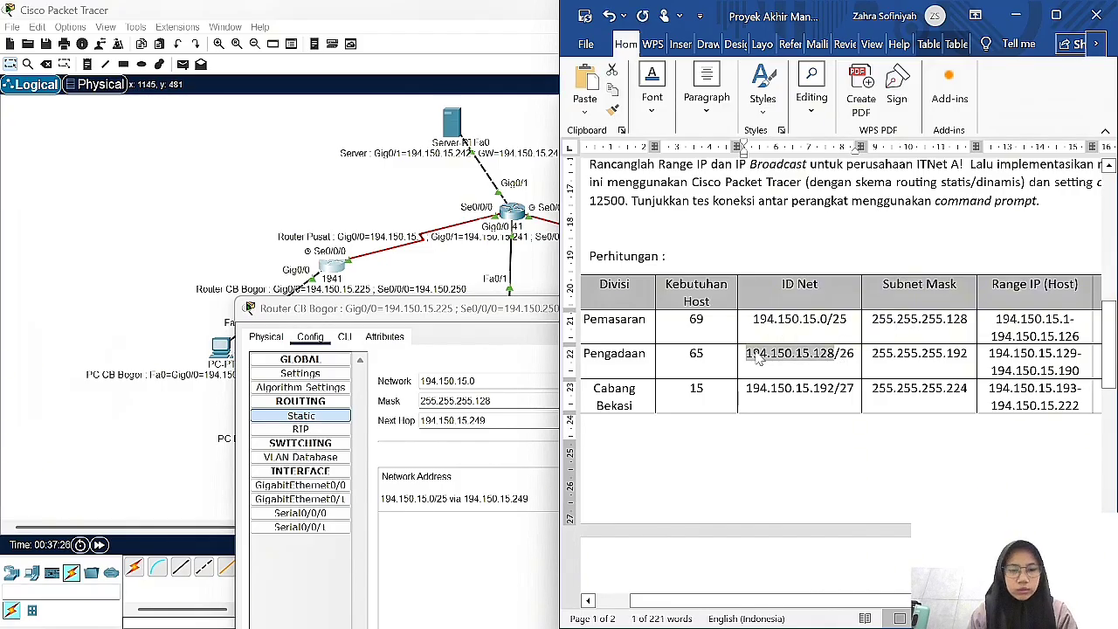
left_click(549, 453)
double_click(450, 382)
key("ctrl+v")
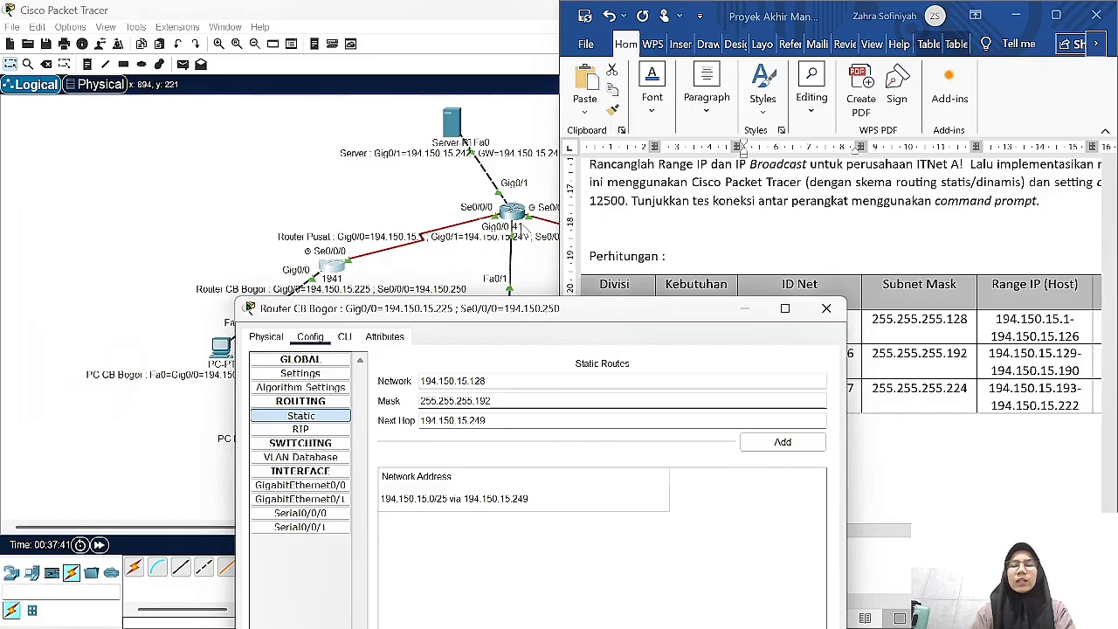
left_click(550, 269)
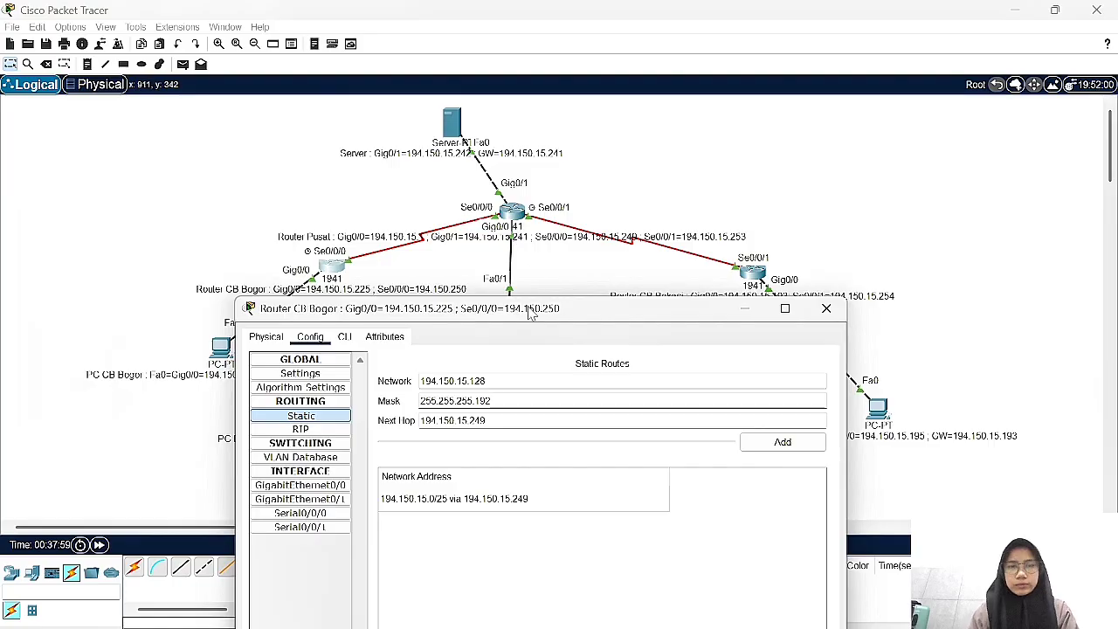
left_click(786, 445)
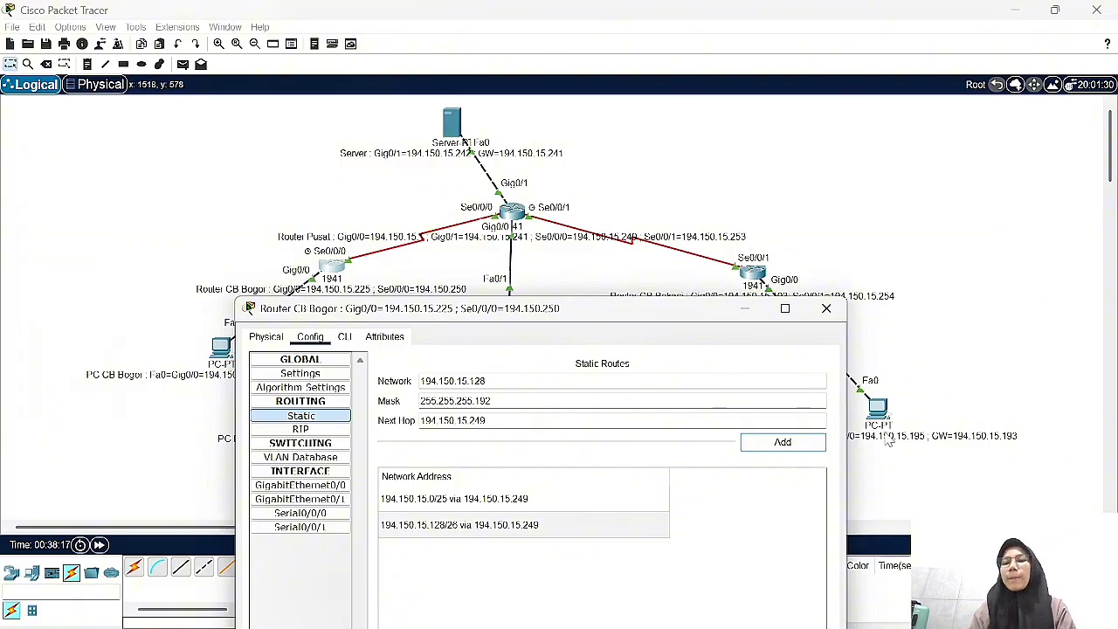
- Copy the Cabang Bekasi network ID 194.150.15.192 from the Word subnet table into Router CB Bogor's static route network
left_click(505, 381)
mouse_move(757, 626)
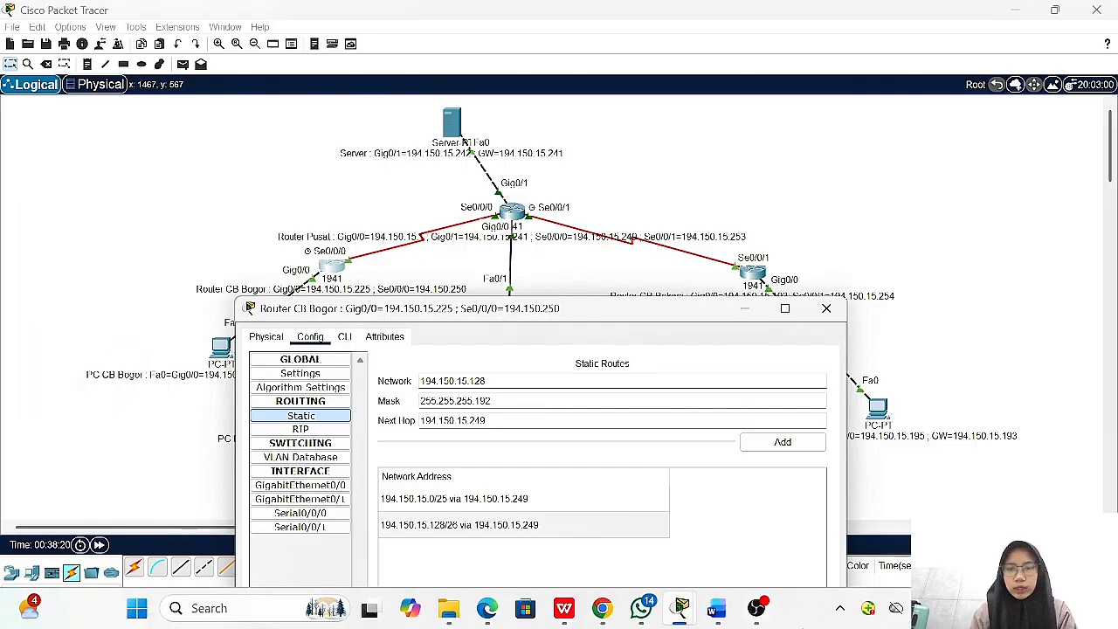
left_click(718, 613)
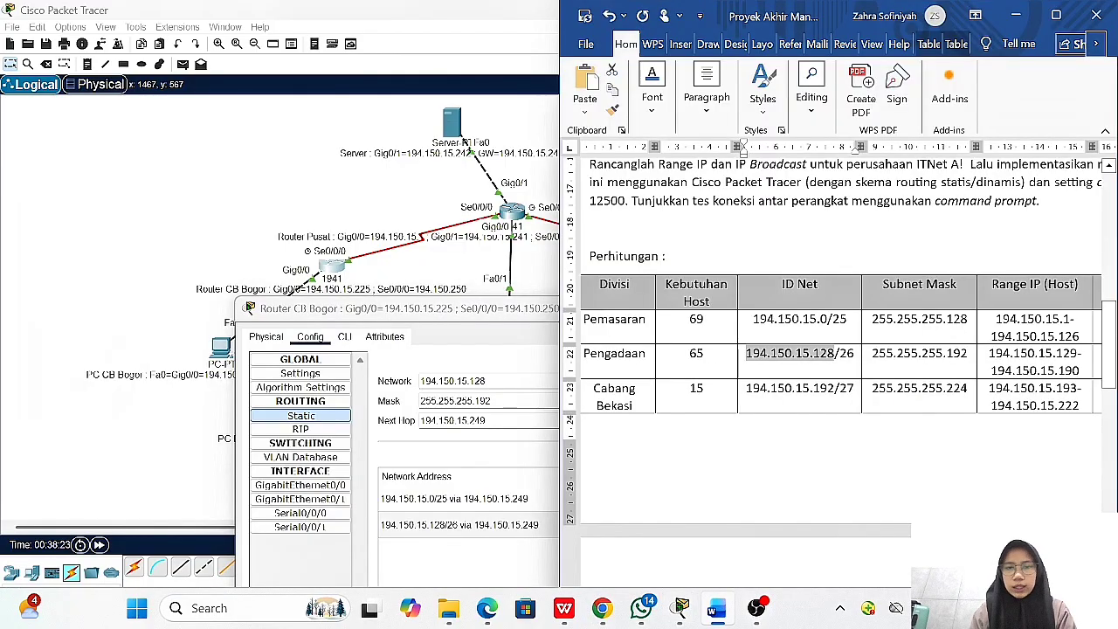
left_click_drag(836, 388, 745, 388)
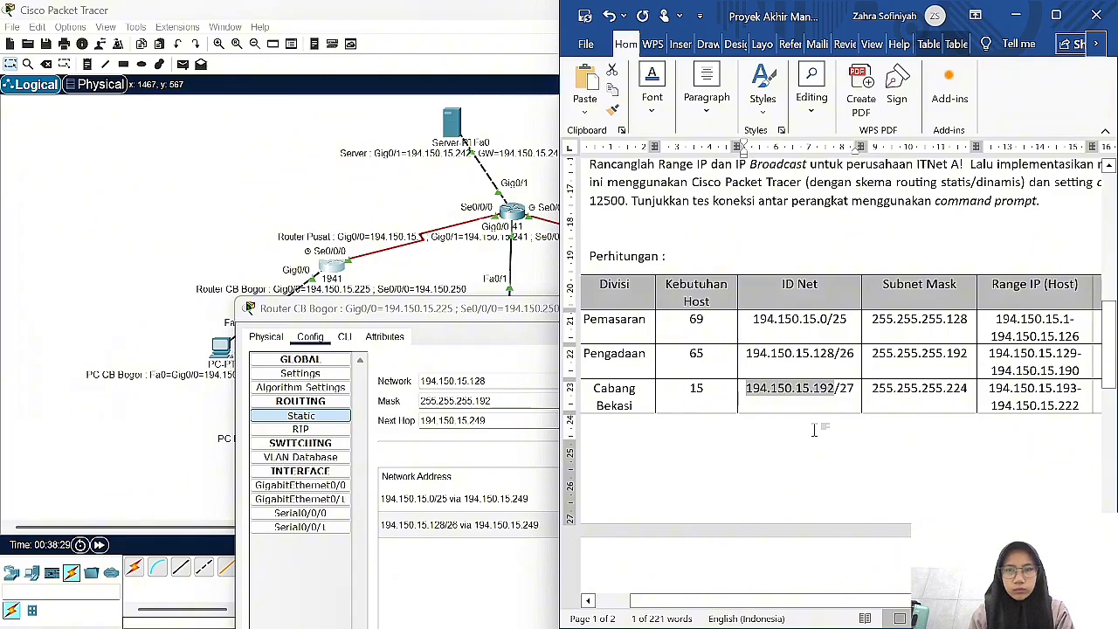
left_click_drag(487, 382, 418, 382)
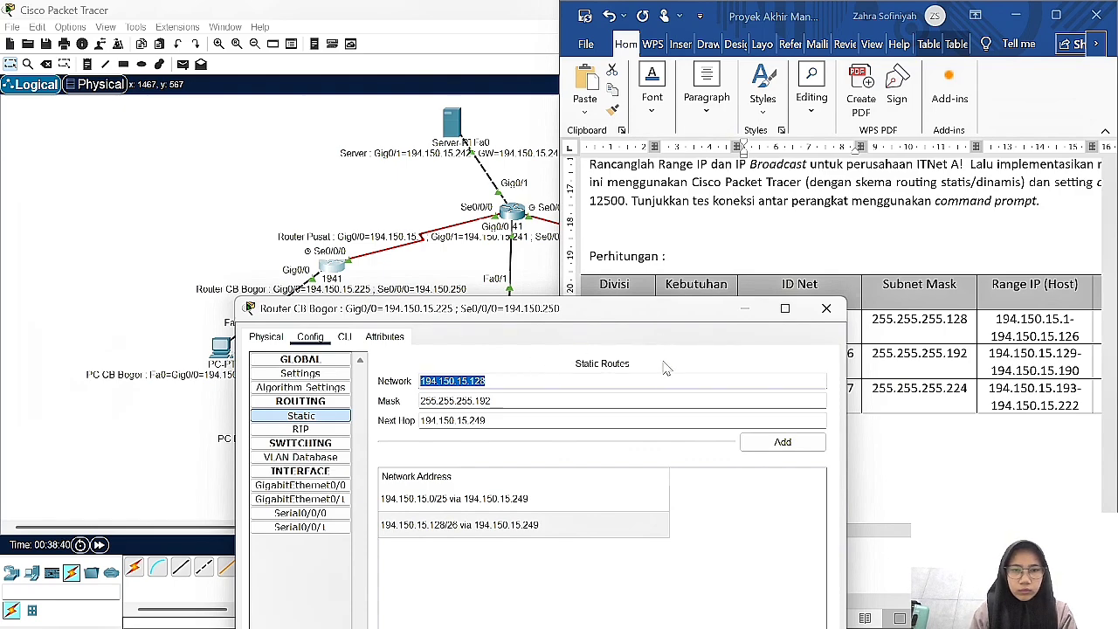
key("ctrl+v")
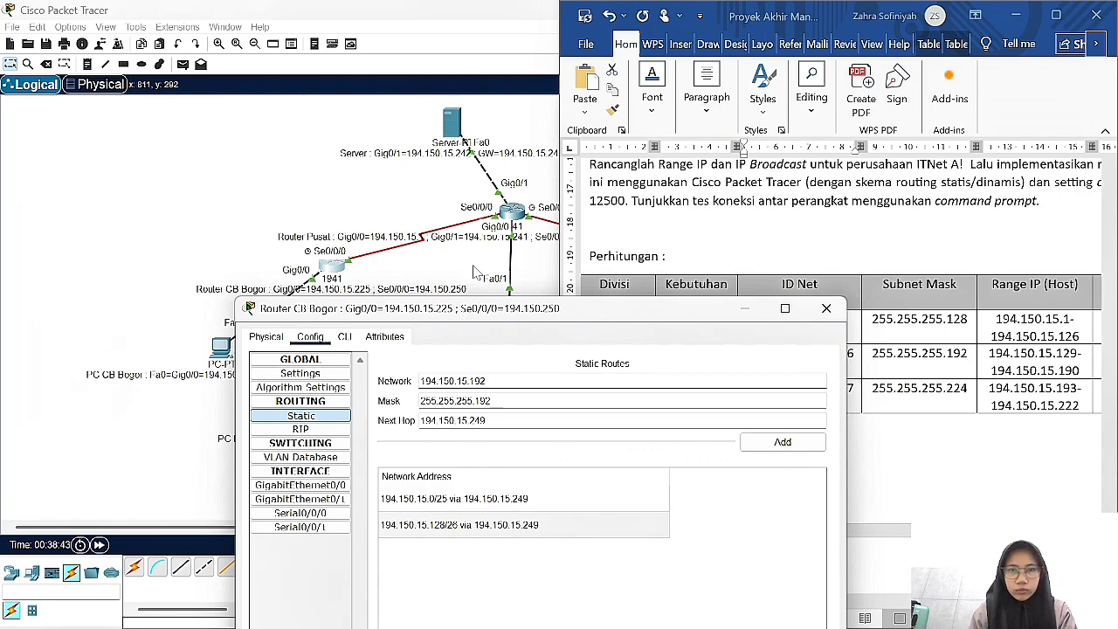
left_click(522, 260)
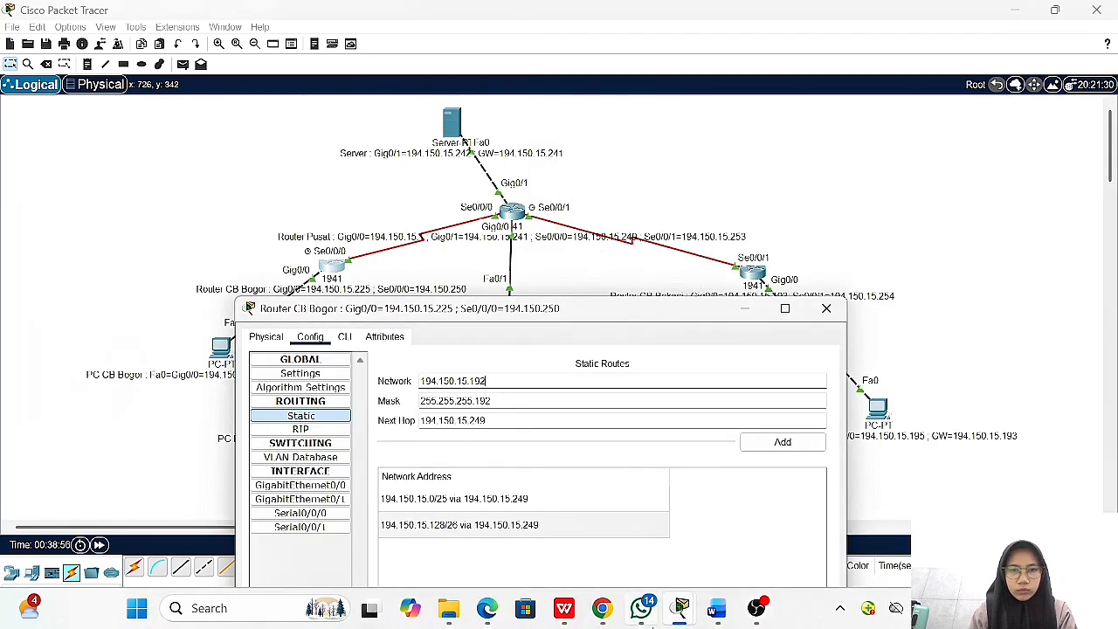
- Set the Cabang Bekasi route's mask to 255.255.255.224, keep next hop 194.150.15.249, add the route and close the router's window
left_click(716, 608)
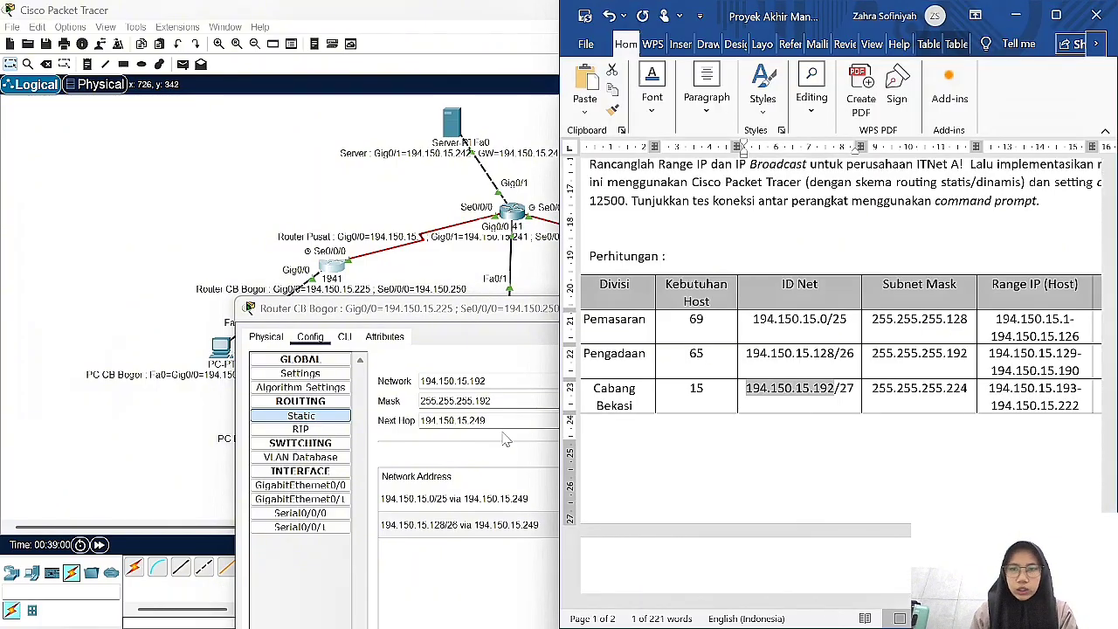
left_click(515, 401)
key("BackSpace")
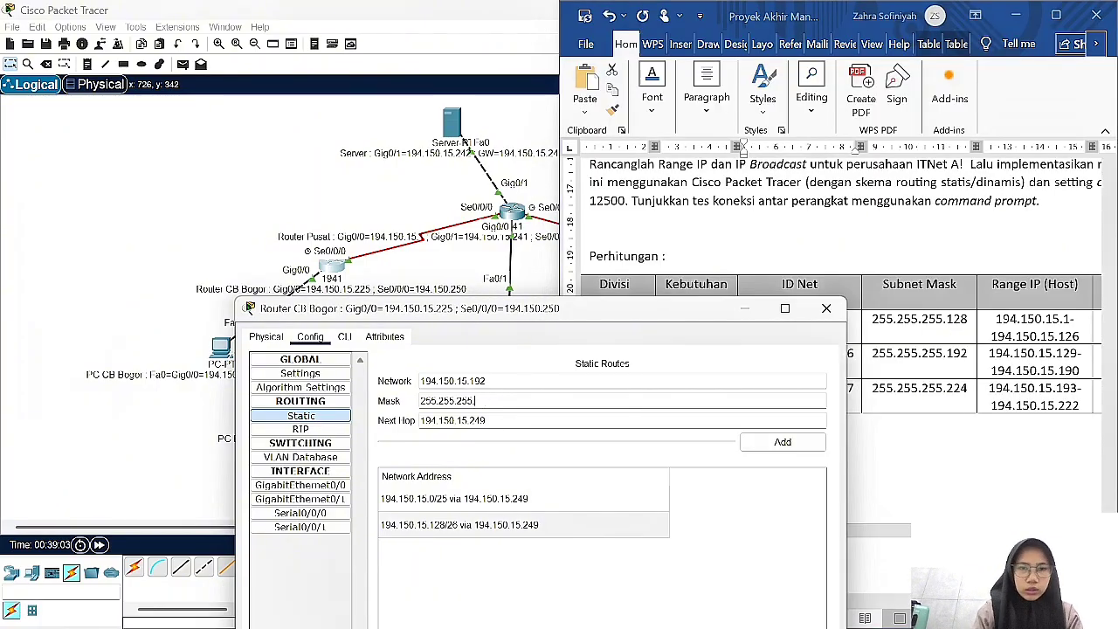
type("224")
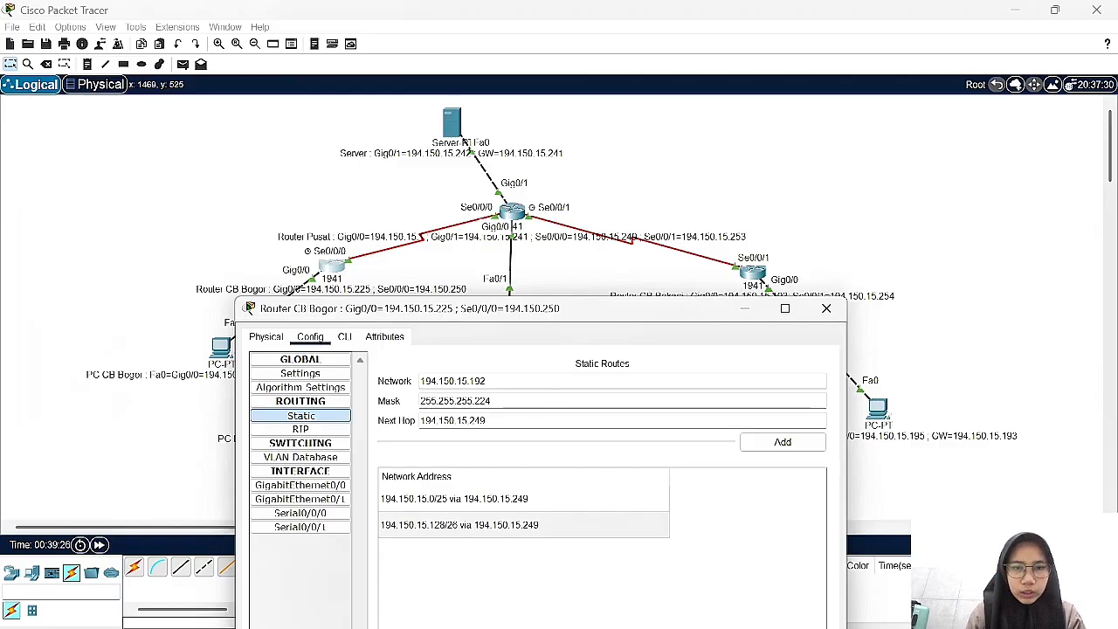
left_click(428, 422)
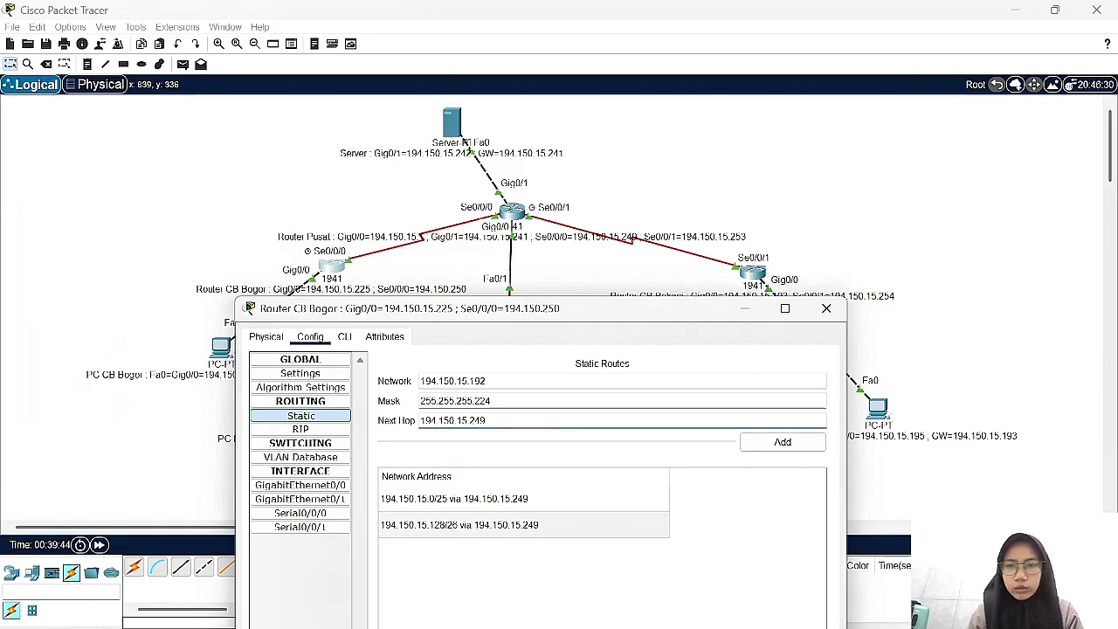
left_click(781, 442)
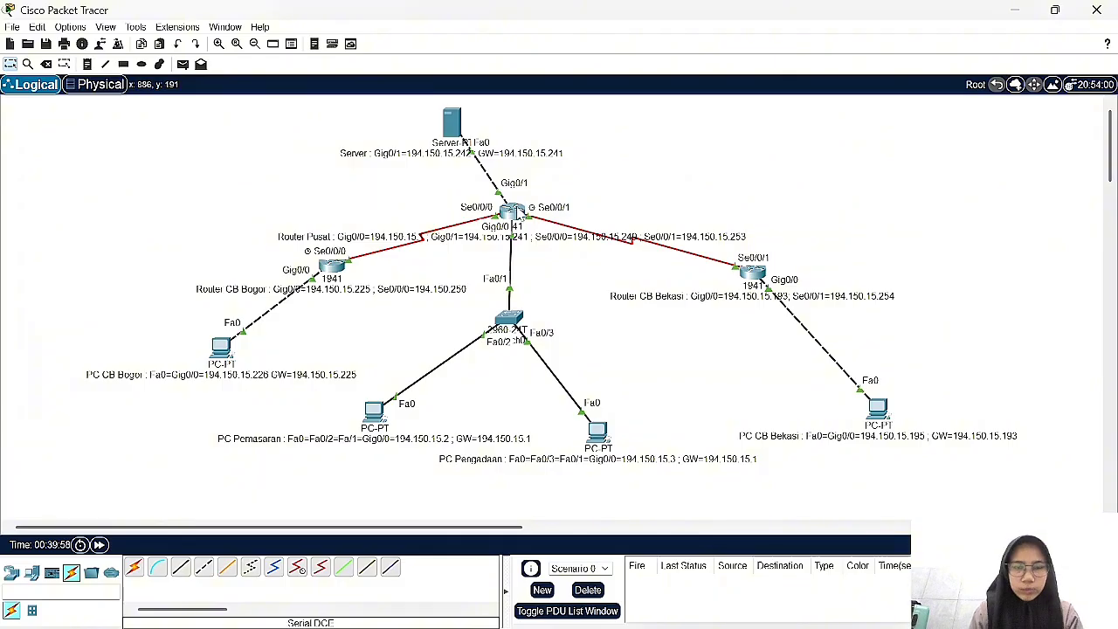
- Open Router CB Bogor's static route settings again and move its window lower so the topology stays in view
mouse_move(511, 217)
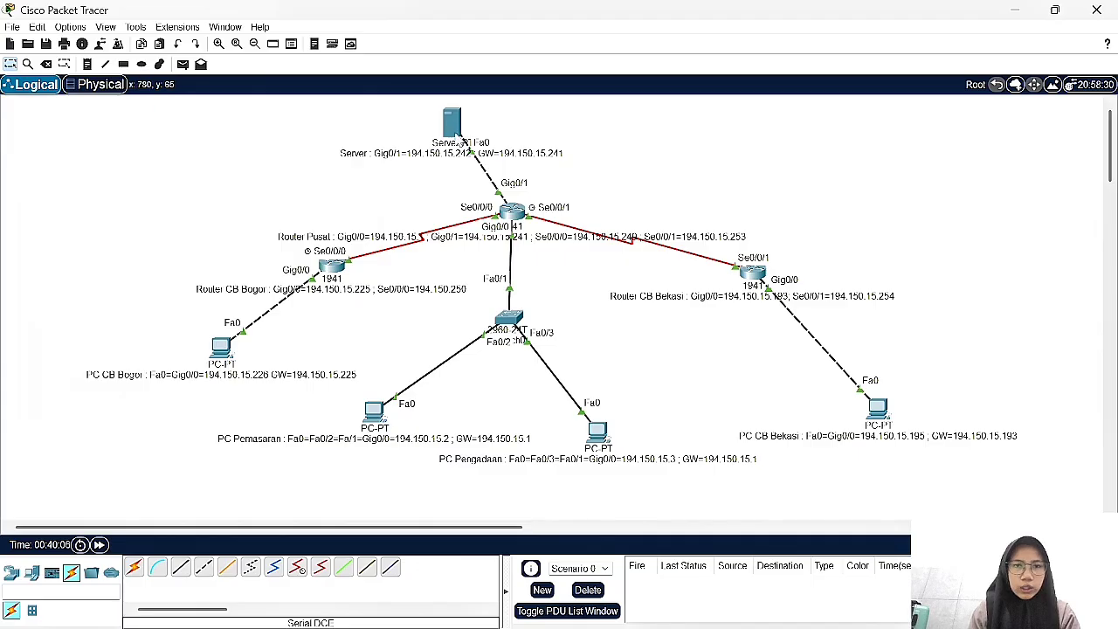
left_click(349, 275)
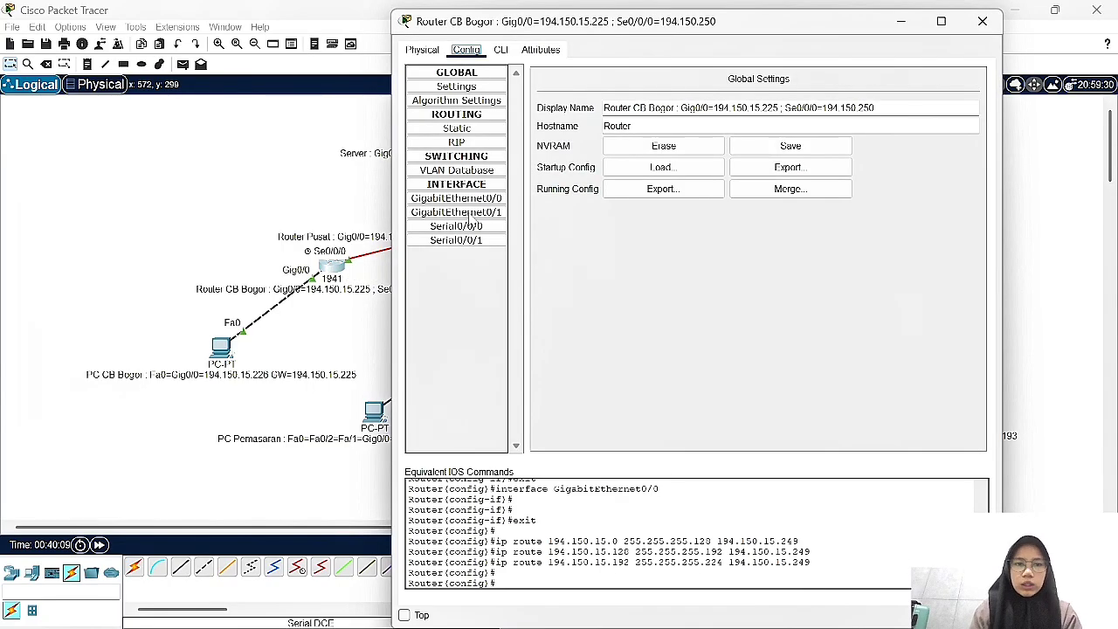
left_click(457, 128)
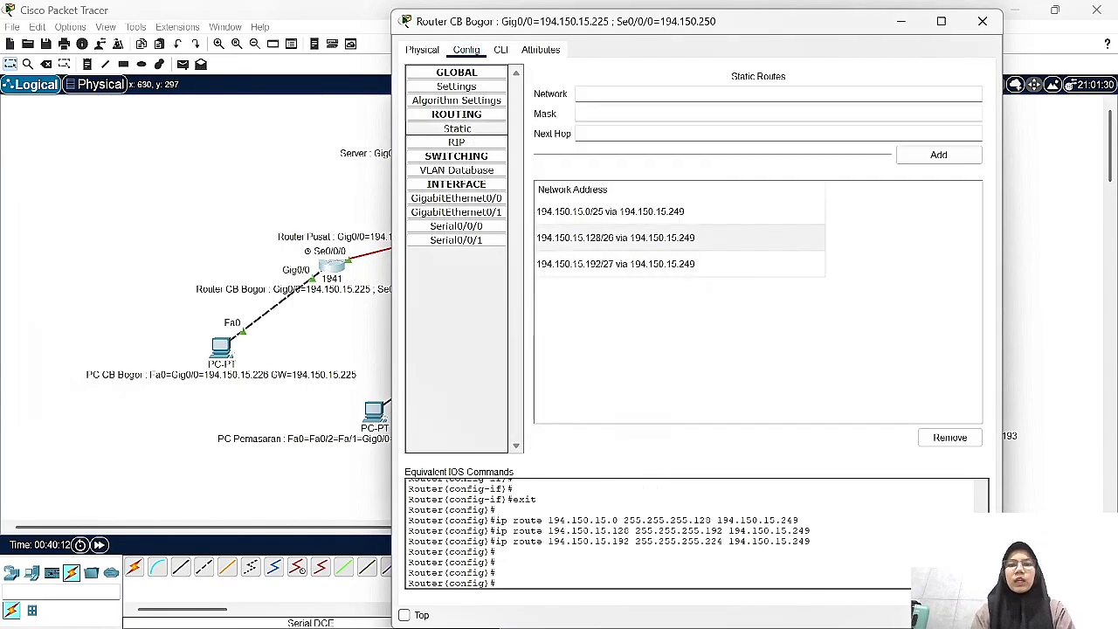
left_click_drag(714, 26, 696, 314)
- Try to copy the Server network ID 194.150.15.240 from the Word subnet table into Router CB Bogor's static route network
left_click(548, 385)
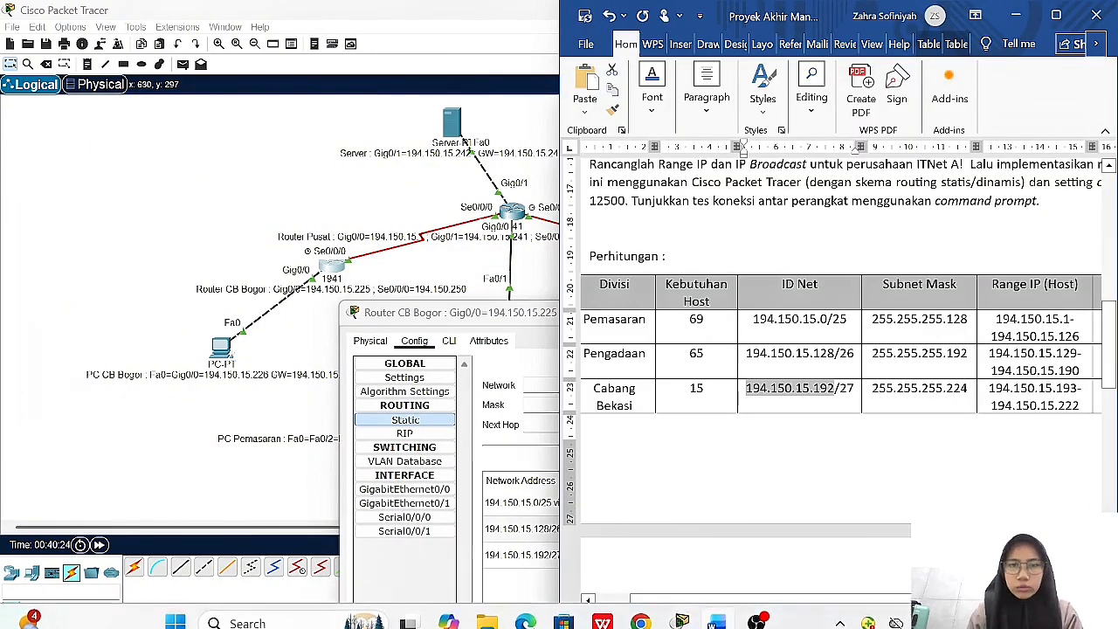
scroll(838, 375, "down", 5)
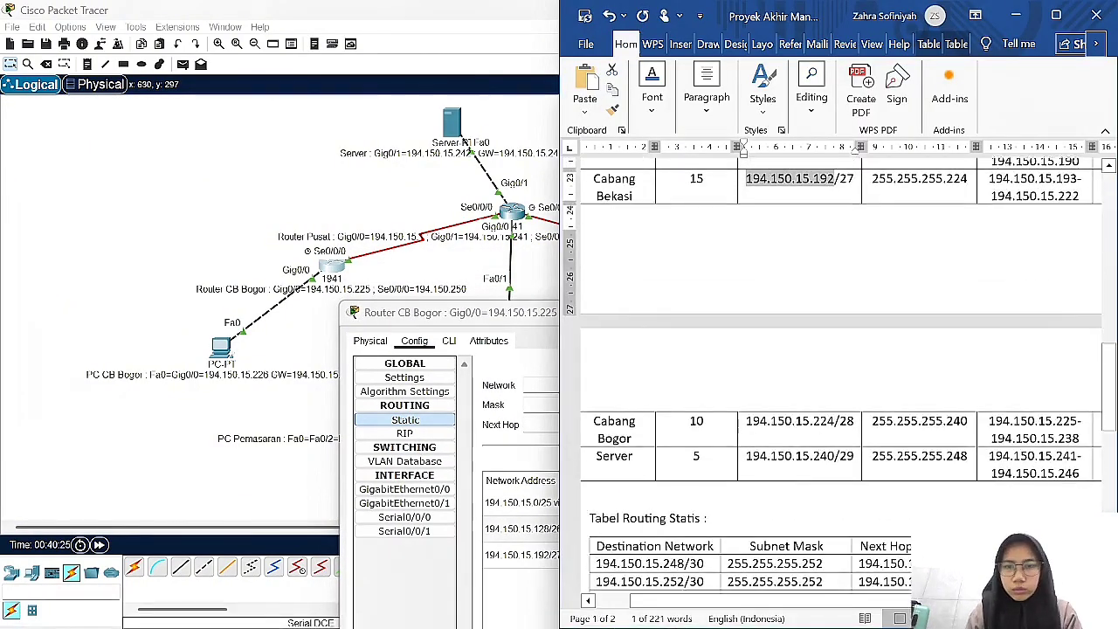
scroll(838, 375, "up", 2)
scroll(838, 375, "down", 2)
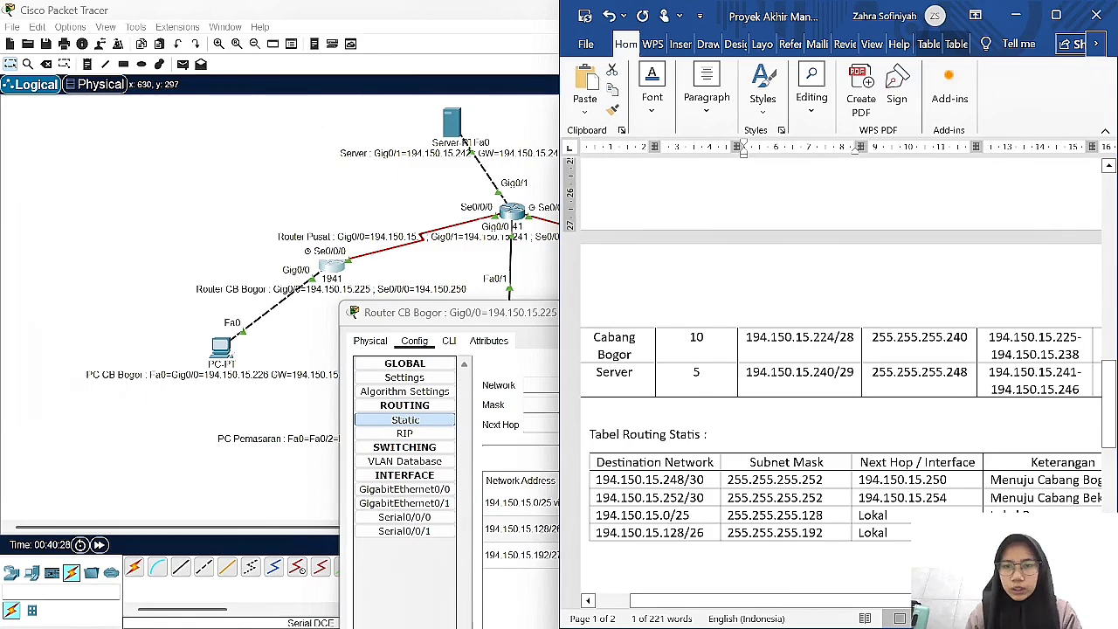
left_click_drag(746, 372, 829, 372)
key("ctrl+c")
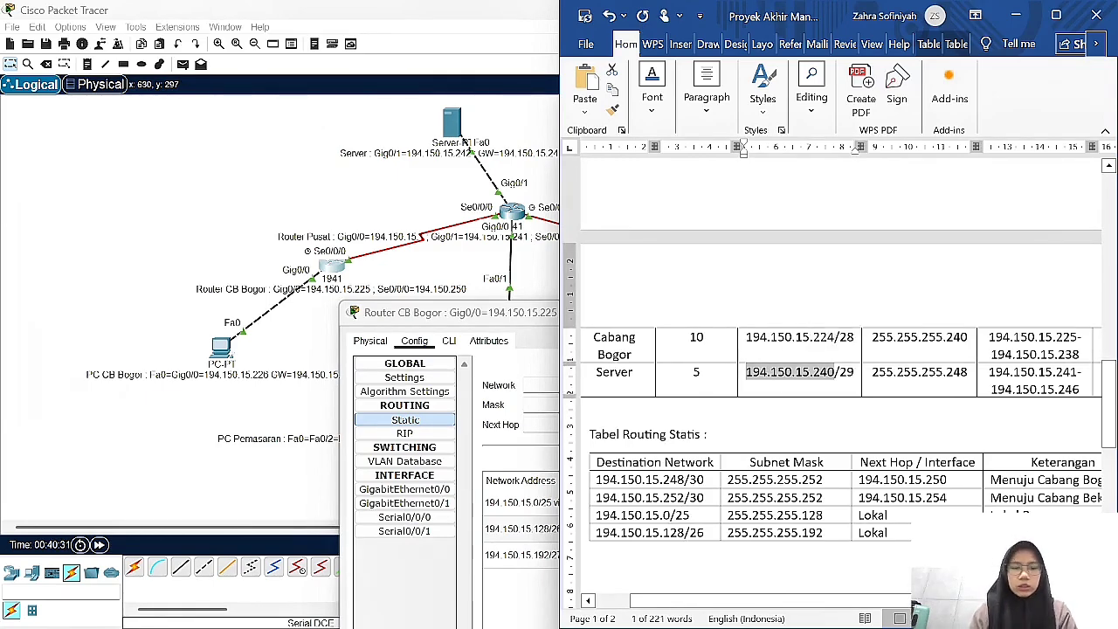
key("ctrl+v")
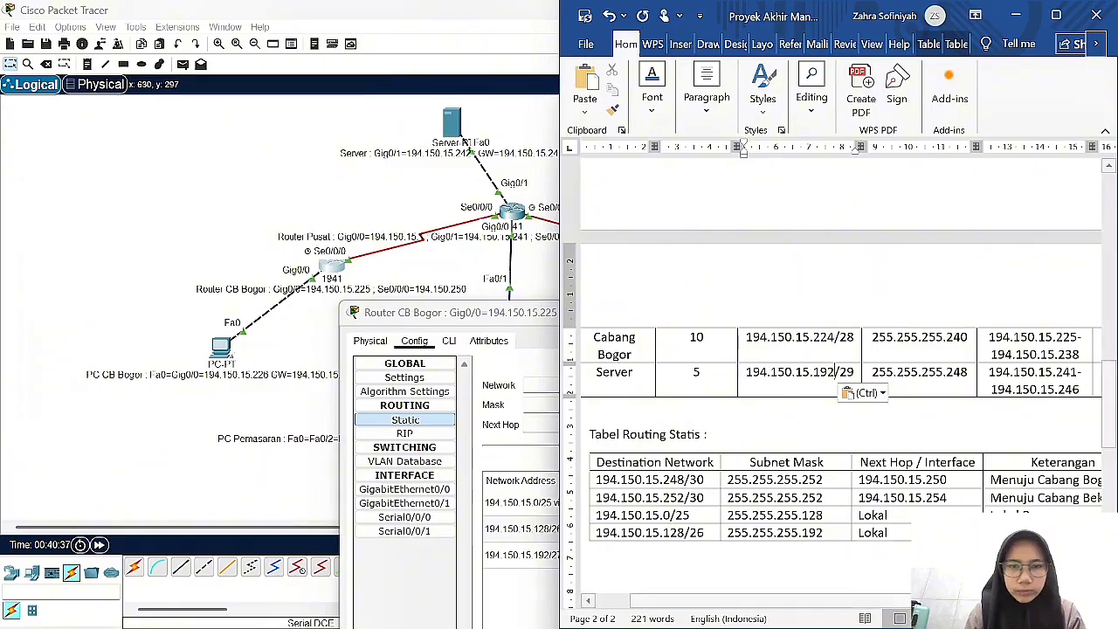
key("alt+Tab")
key("ctrl+v")
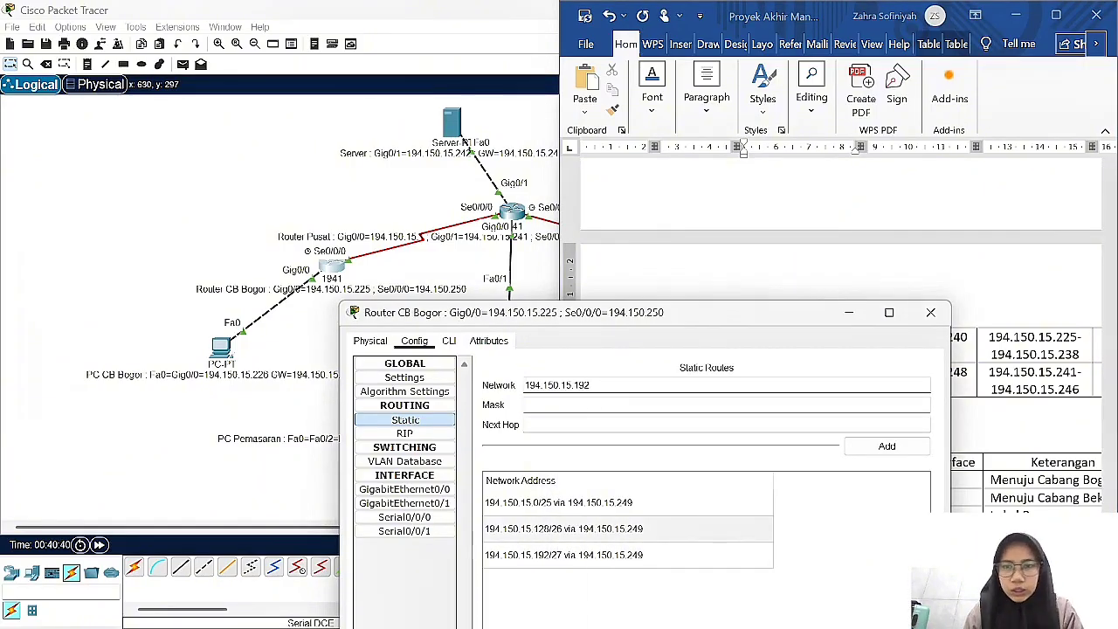
- Copy the Server subnet mask 255.255.255.248 from the Word table into Router CB Bogor's static route mask
left_click(738, 276)
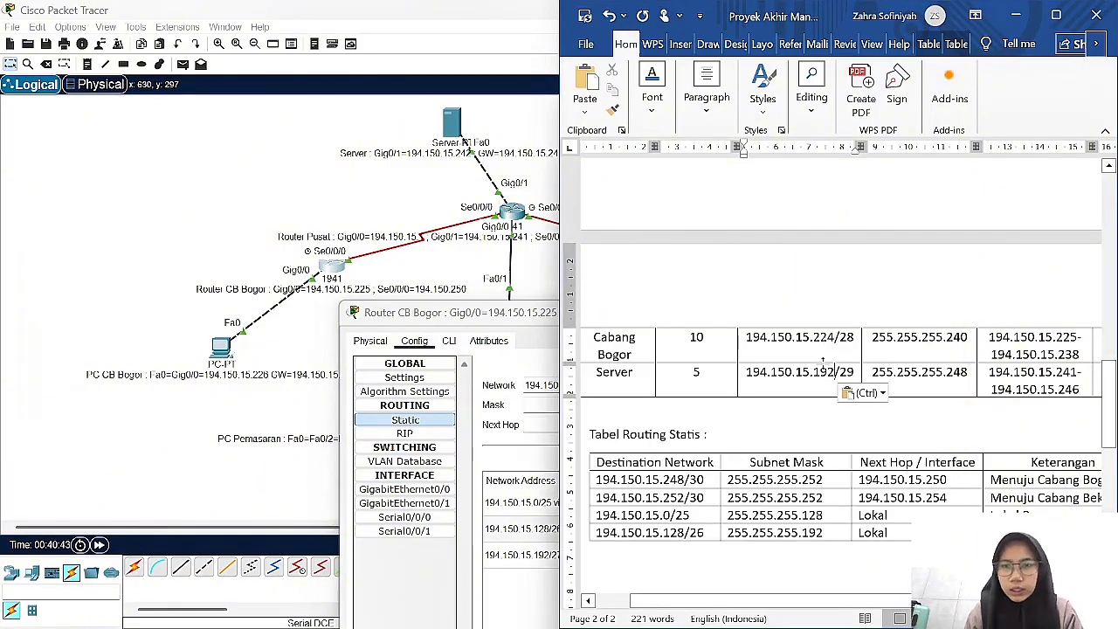
left_click_drag(872, 372, 967, 375)
left_click(515, 410)
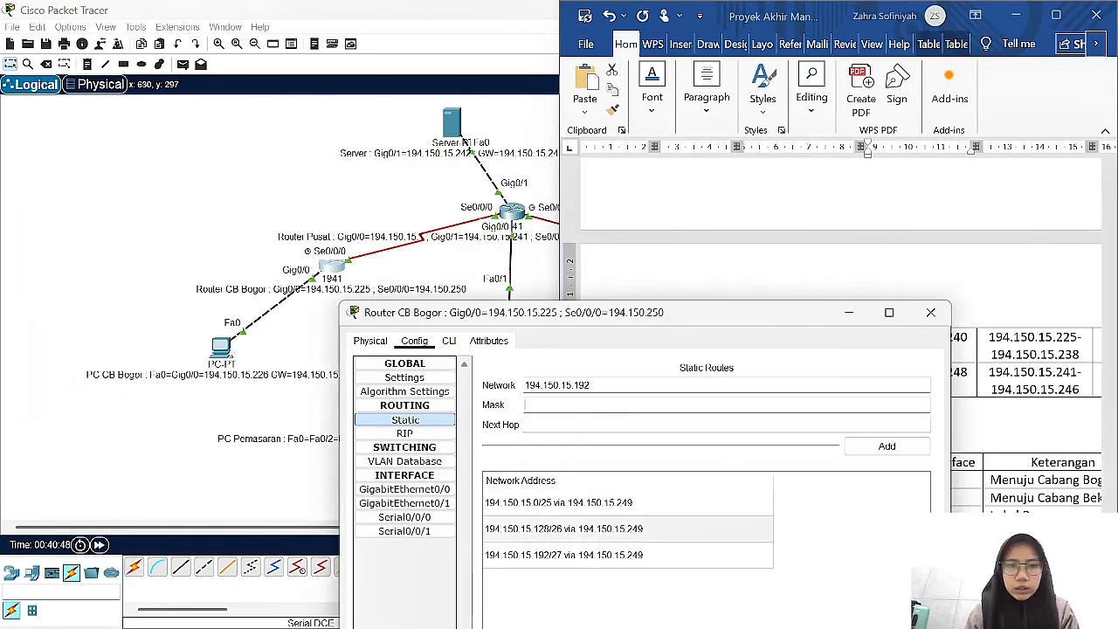
key("ctrl+v")
left_click(543, 268)
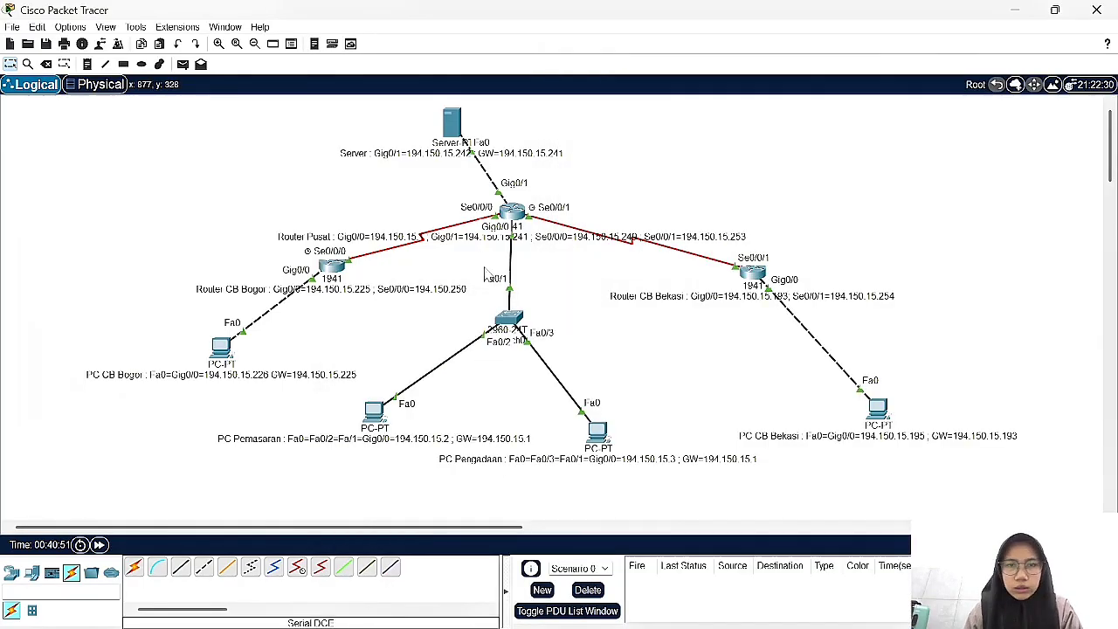
- Set the route's next hop to 194.150.15.249, add it to Router CB Bogor's static routes and close the router's window
left_click(334, 267)
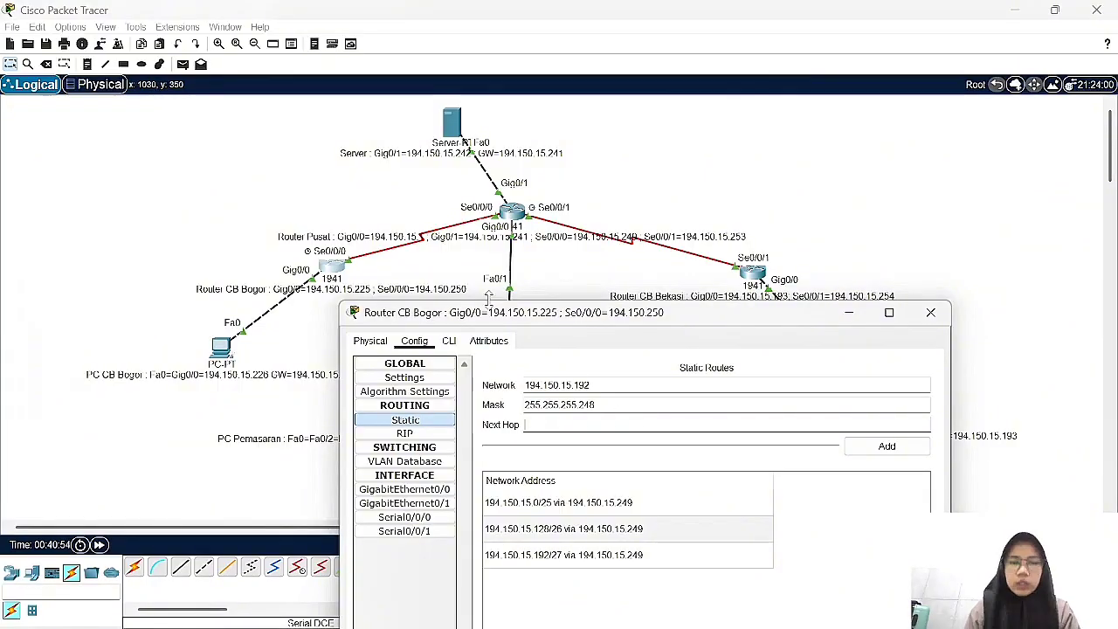
type("19")
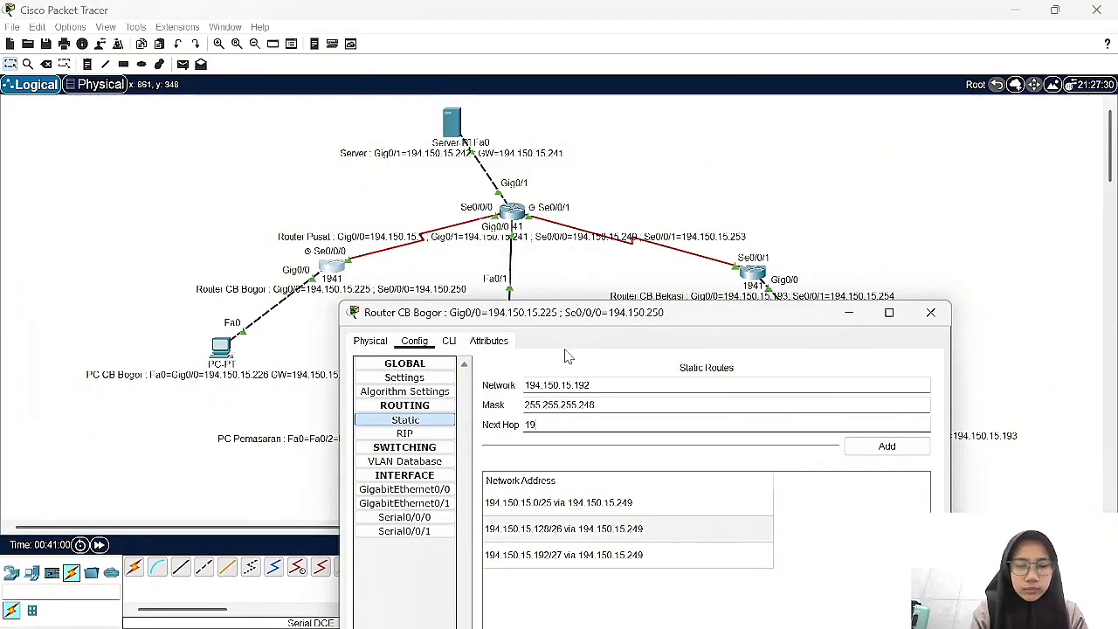
type("4.150.1")
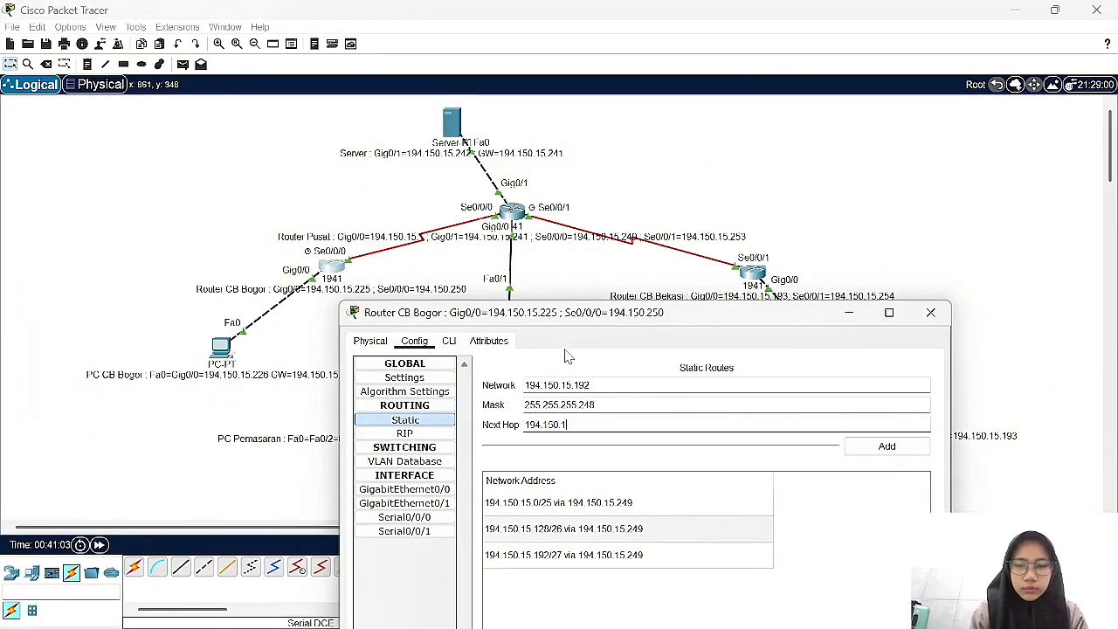
type("5.")
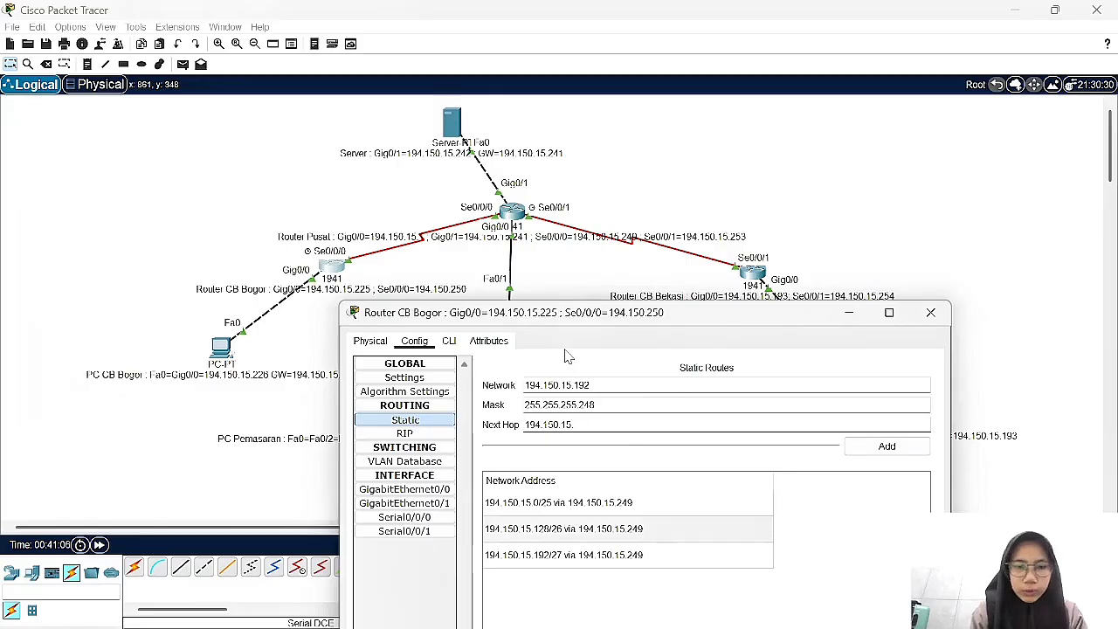
type("249")
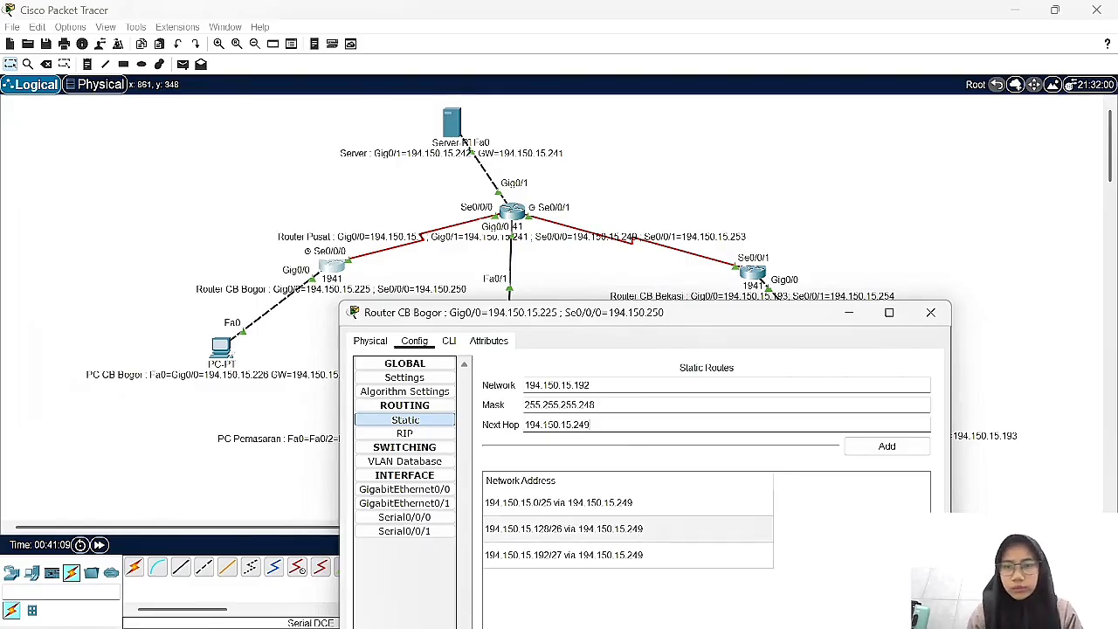
left_click(886, 446)
left_click(930, 311)
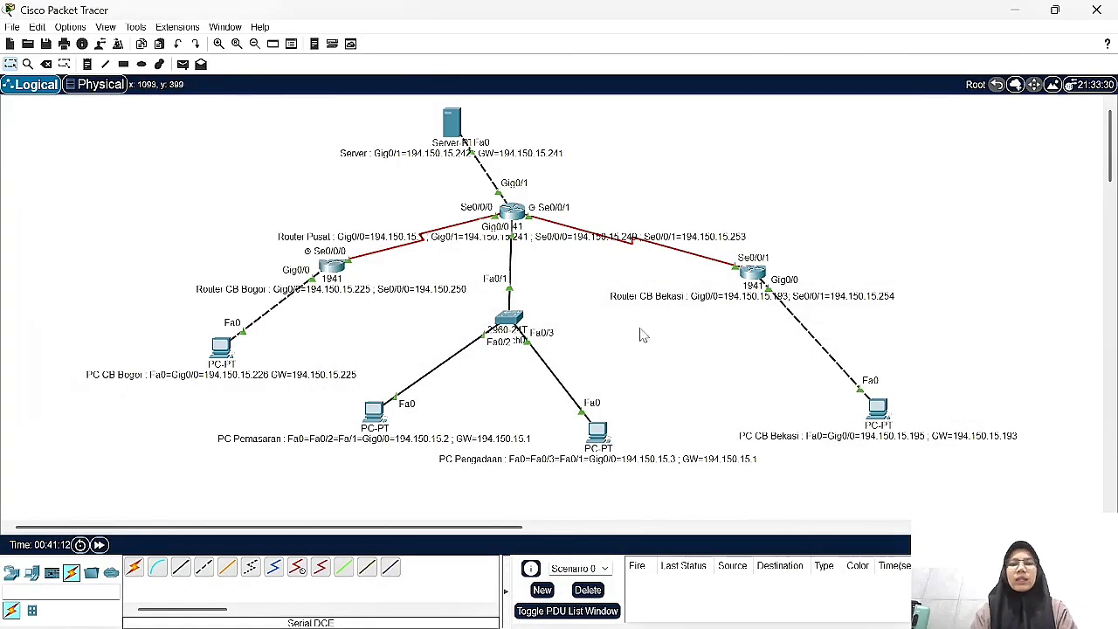
- Start a static route on Router Pusat with the Cabang Bogor network 194.150.15.224 and the first three mask octets, 255.255.255
left_click(513, 215)
left_click(456, 128)
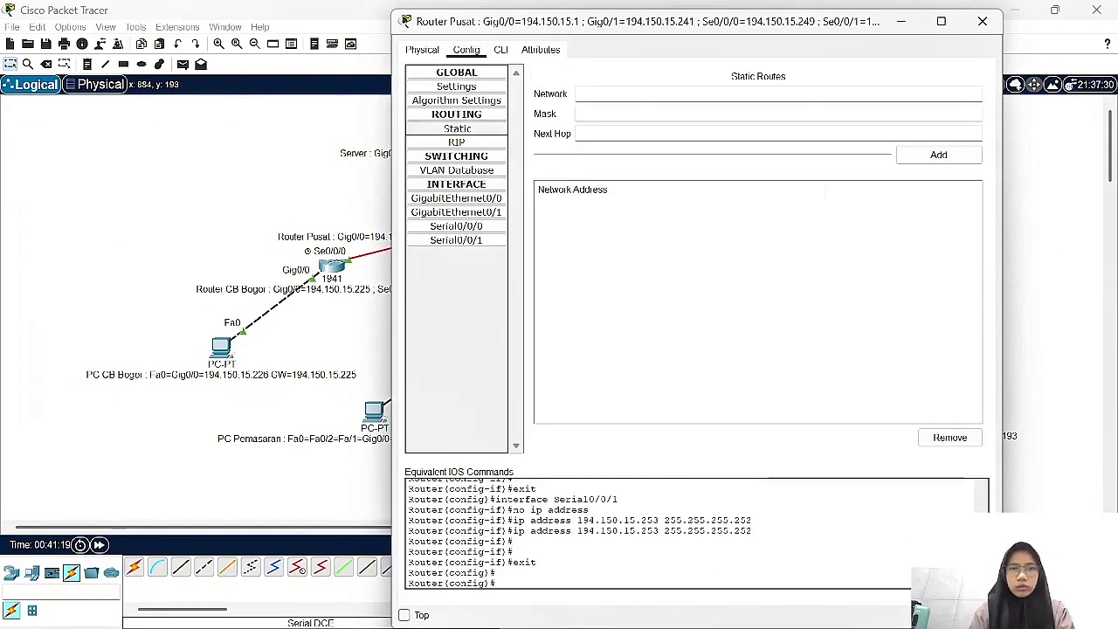
left_click_drag(726, 30, 614, 298)
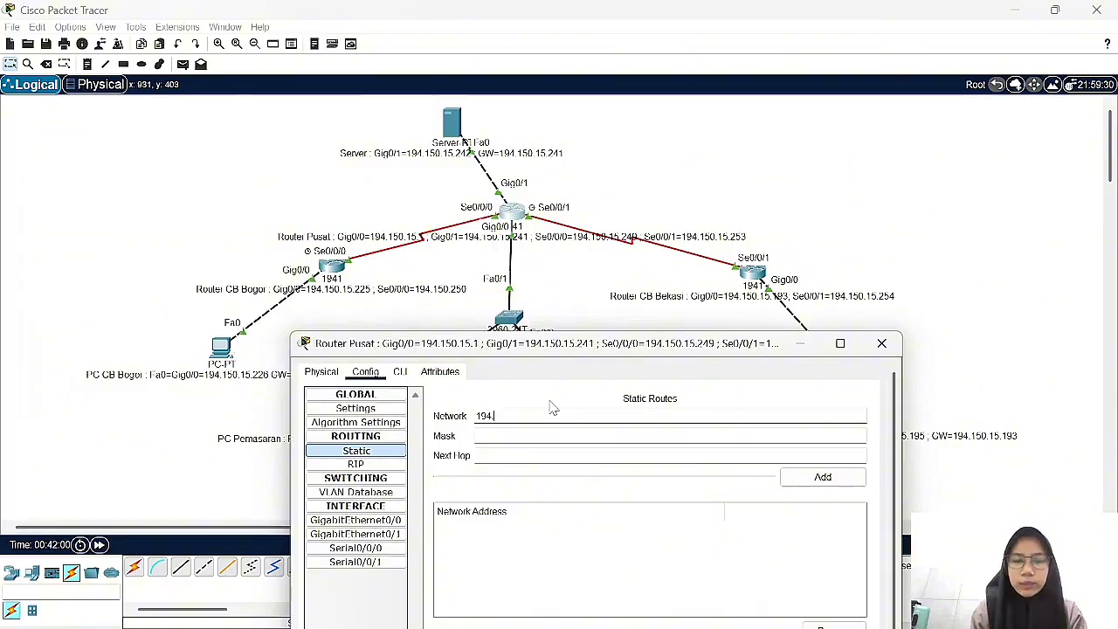
type("150.15.")
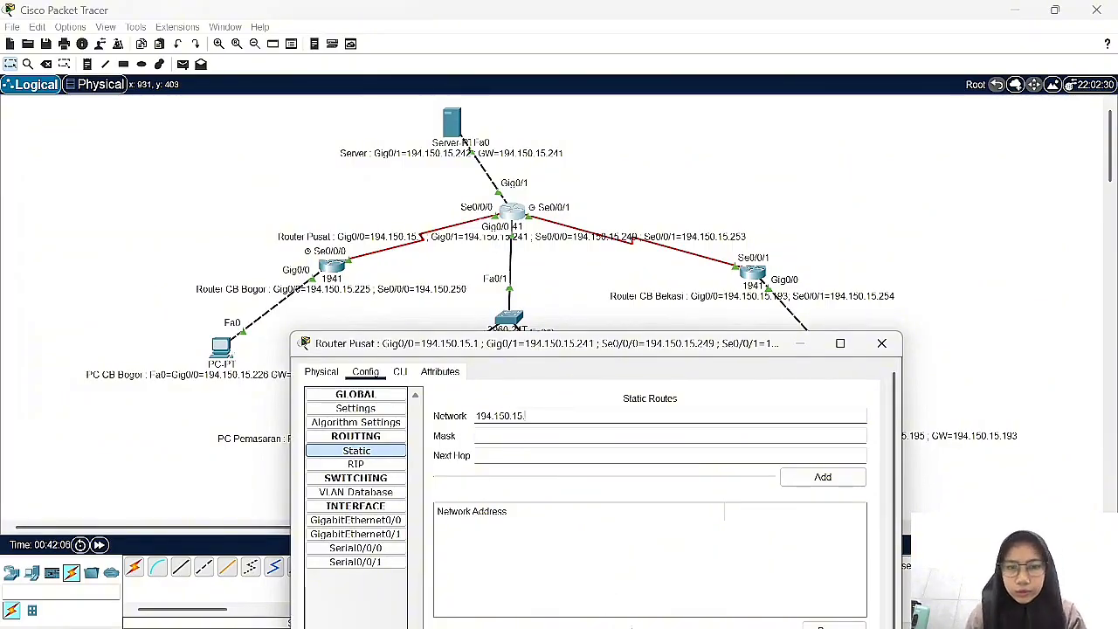
left_click(706, 611)
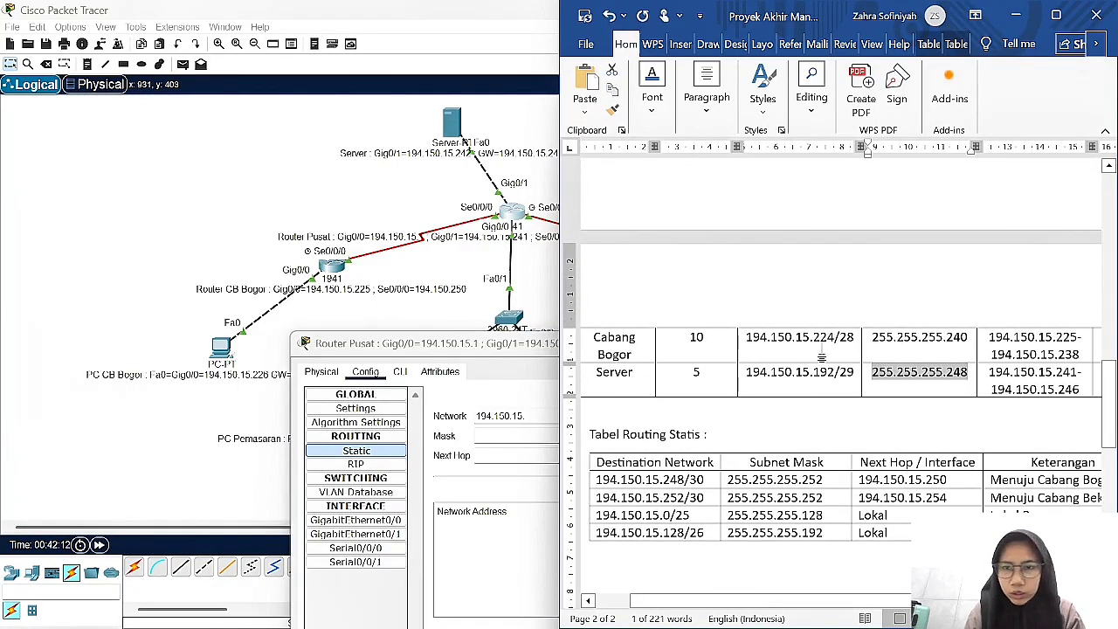
left_click(525, 415)
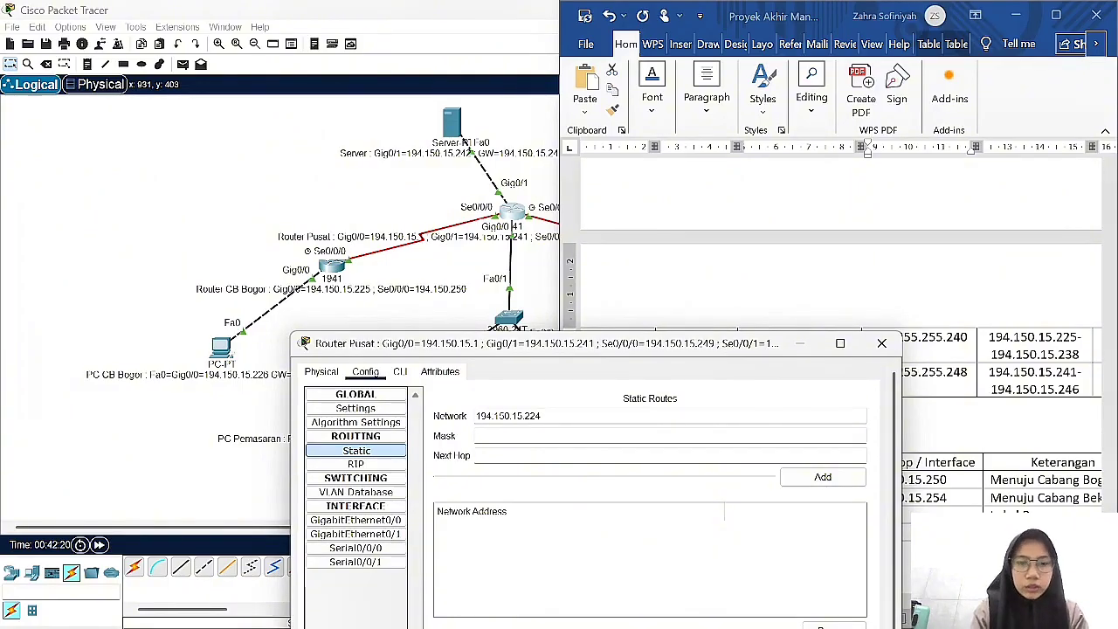
type("255.255.255.")
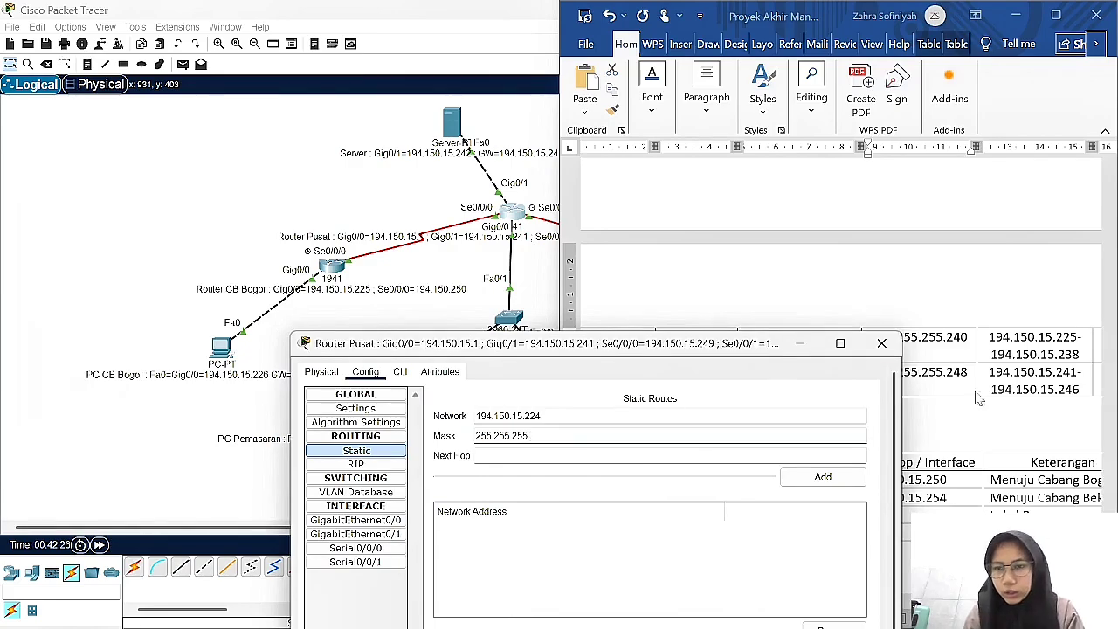
left_click(953, 410)
left_click(521, 511)
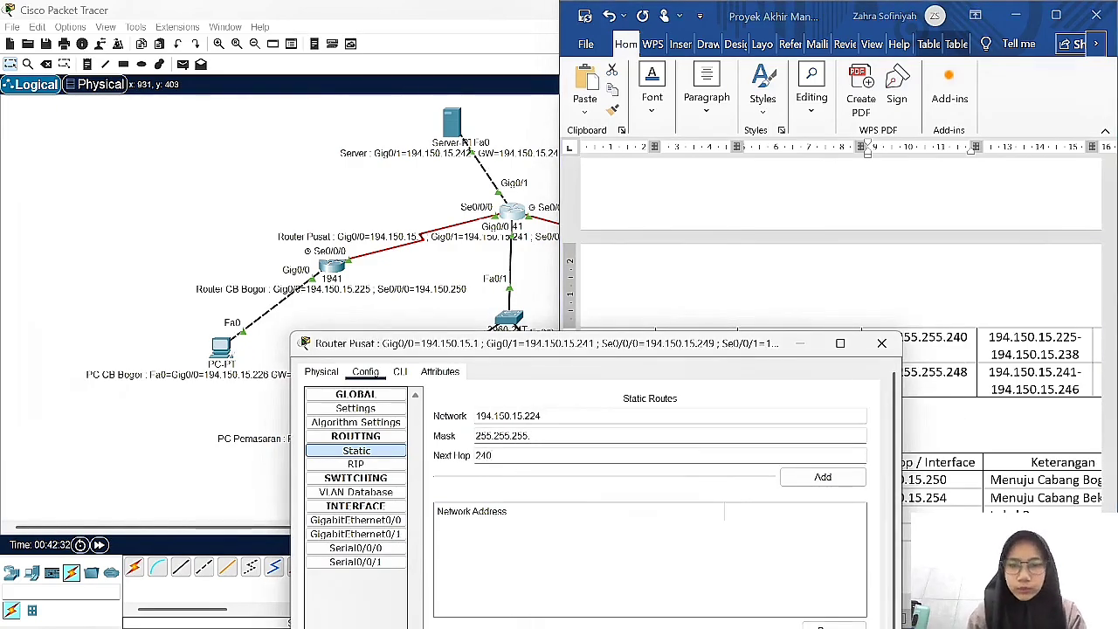
type("55.255.255.")
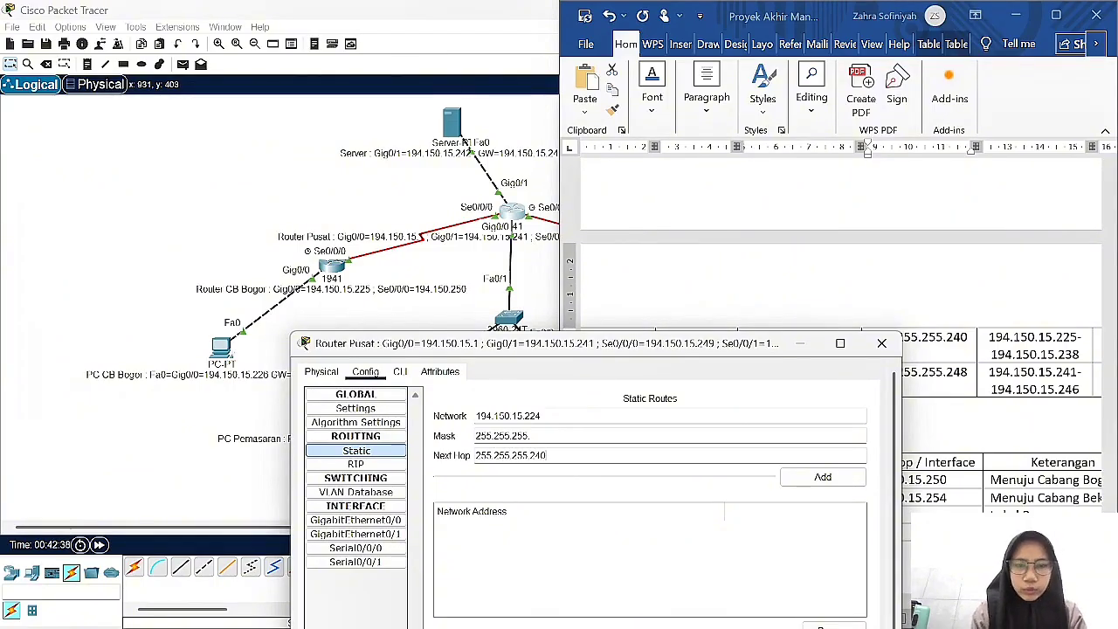
left_click_drag(548, 454, 473, 457)
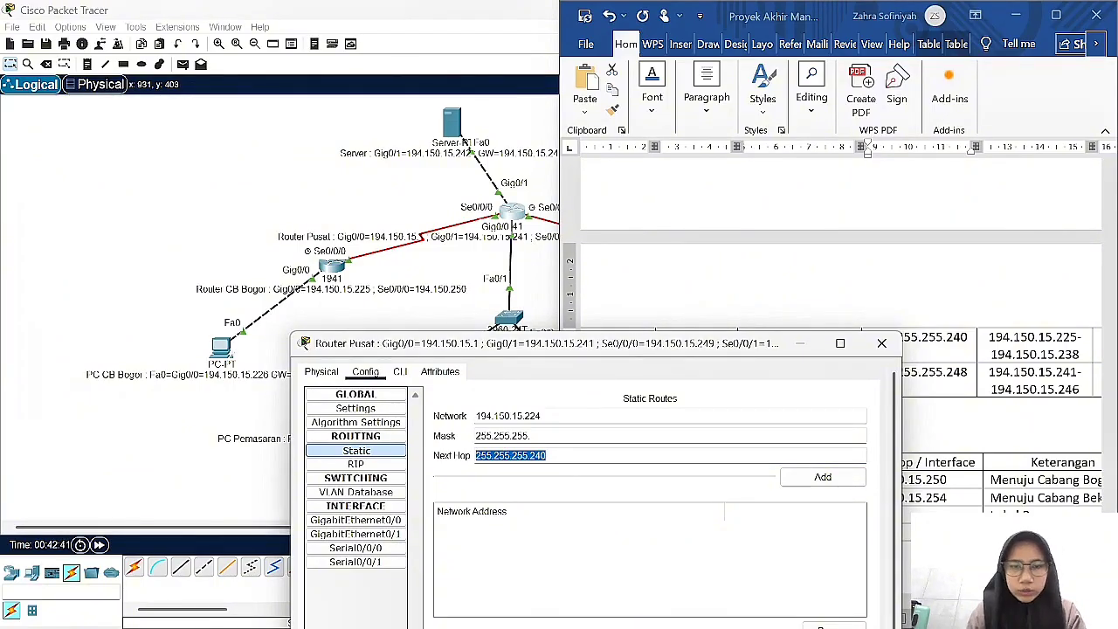
key("BackSpace")
- Complete the Cabang Bogor route with mask 255.255.255.240 and next hop 194.150.15.250, and add it to Router Pusat's static routes
left_click(531, 435)
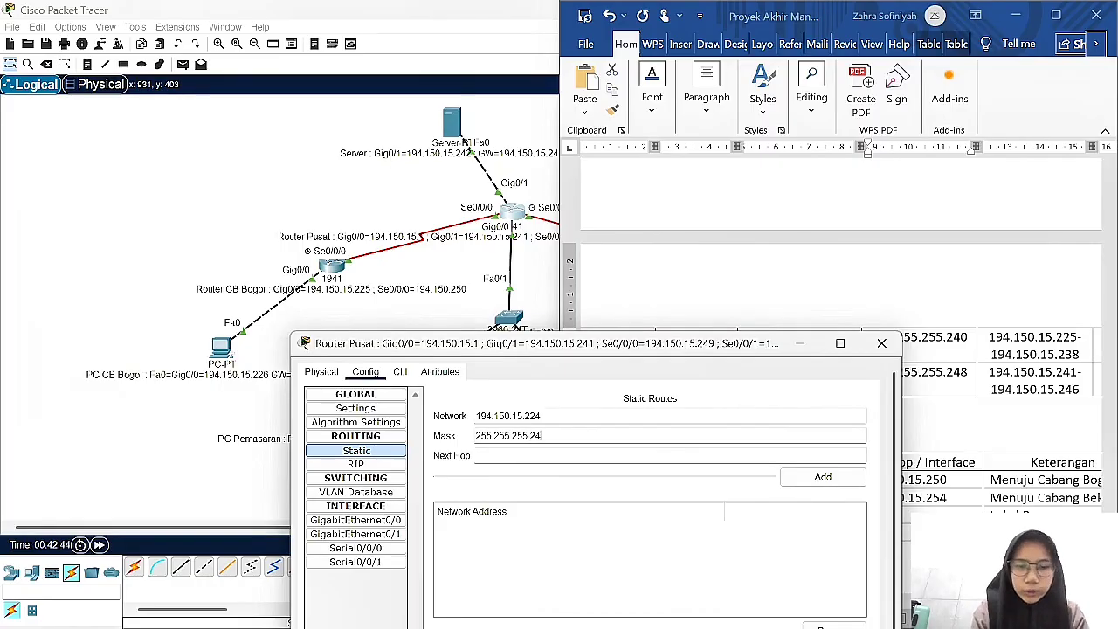
left_click(547, 284)
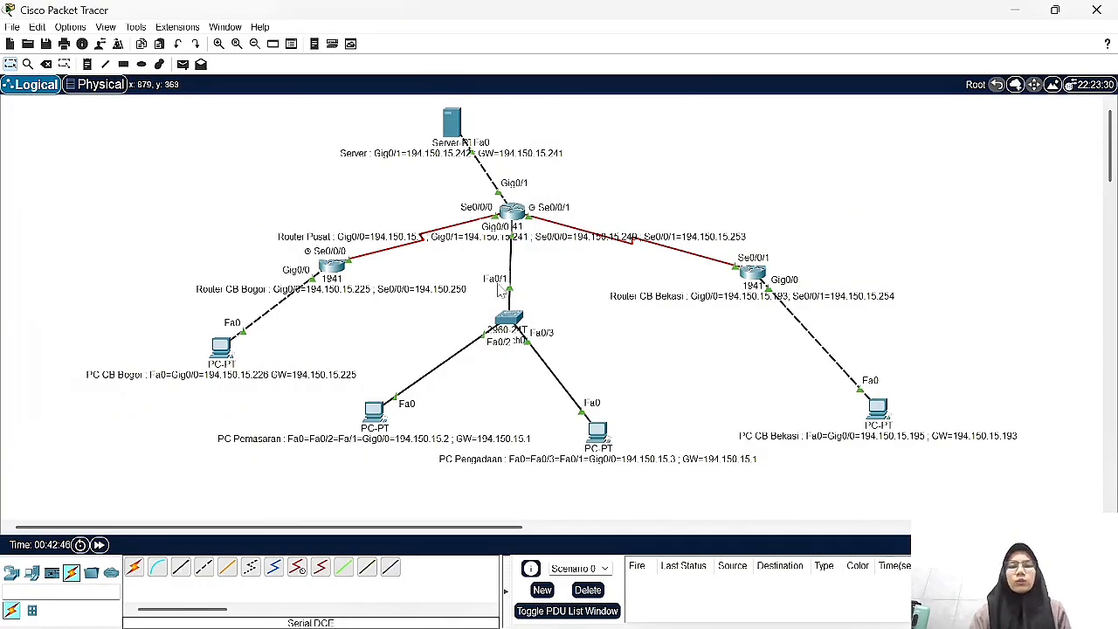
left_click(519, 211)
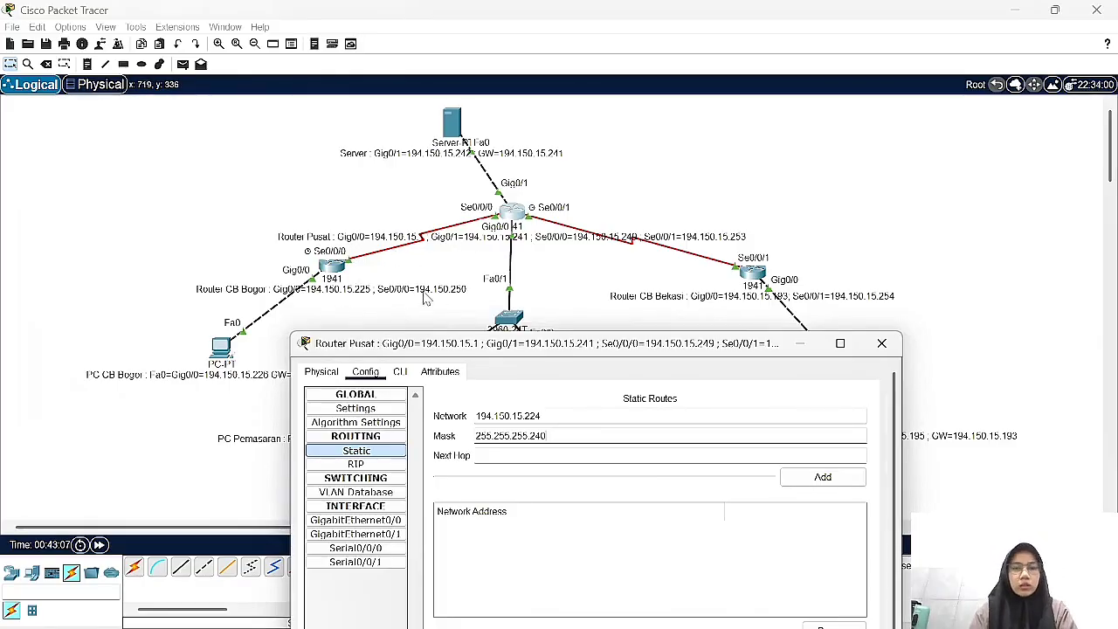
key("Tab")
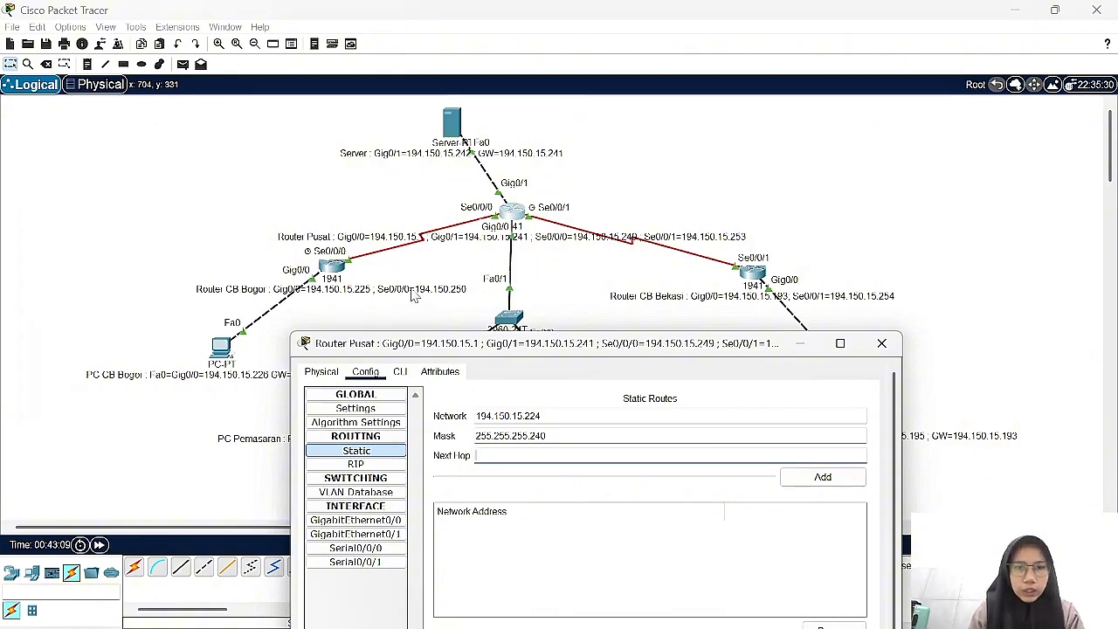
type("194.150.15.250")
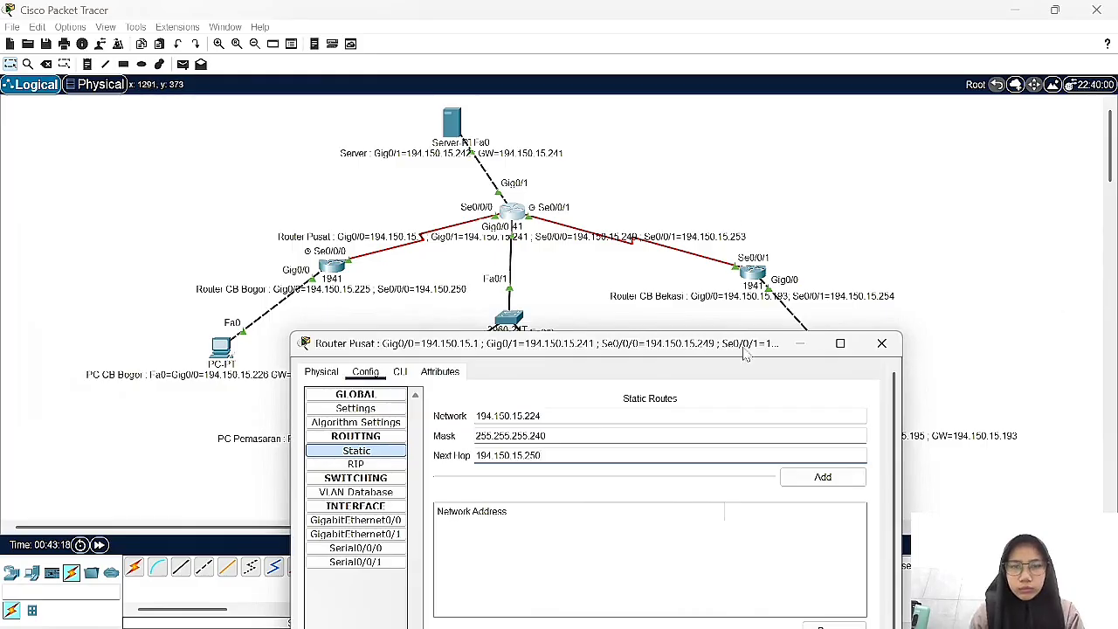
left_click(821, 479)
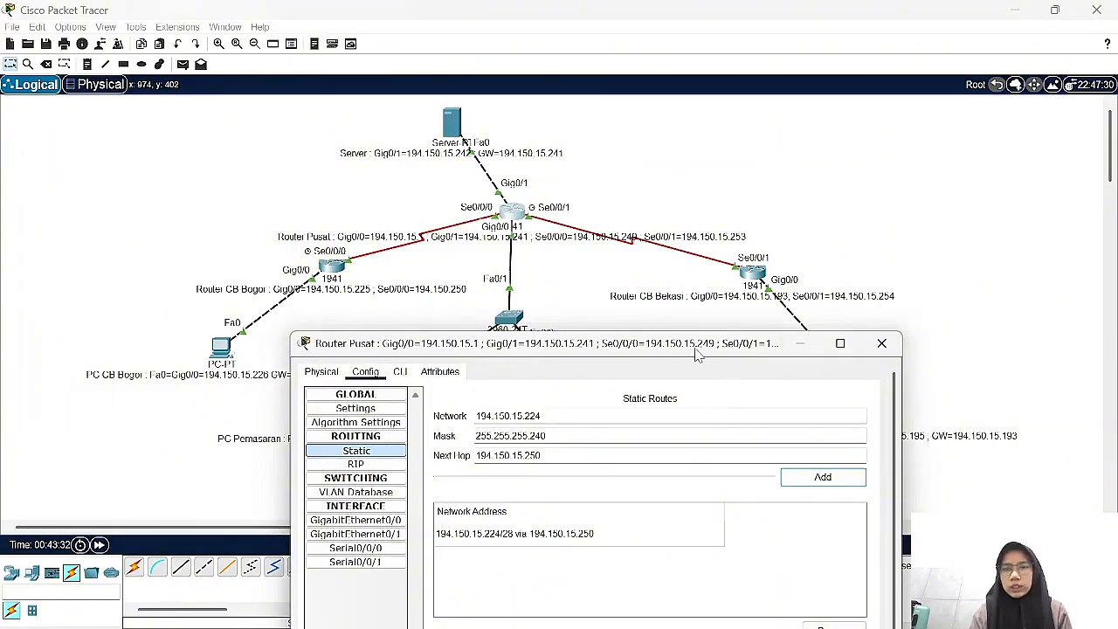
left_click_drag(697, 350, 588, 287)
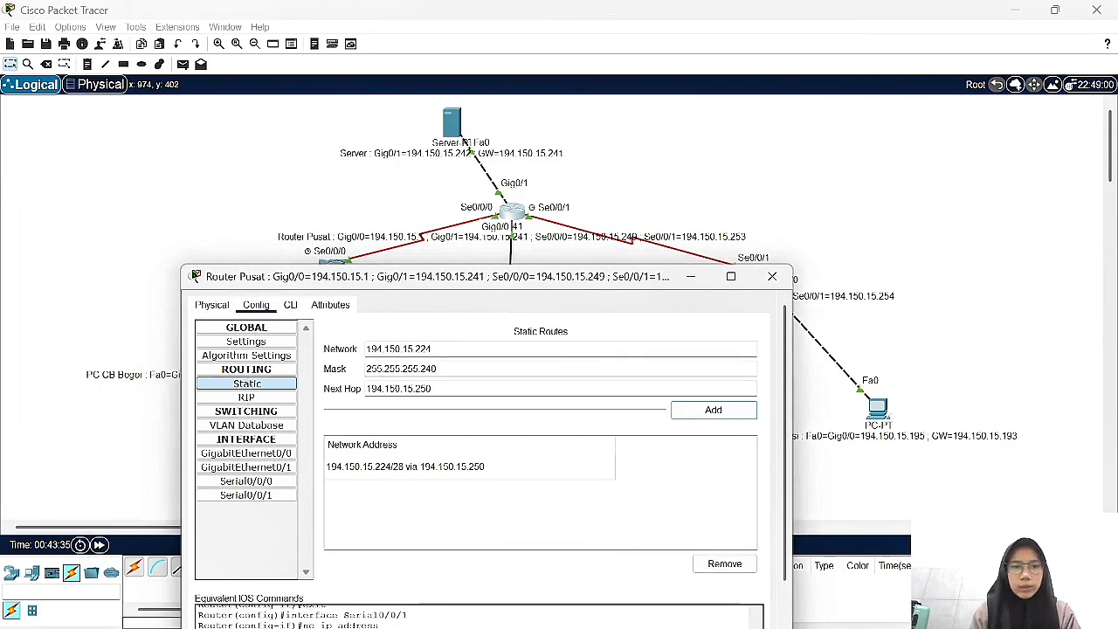
mouse_move(677, 613)
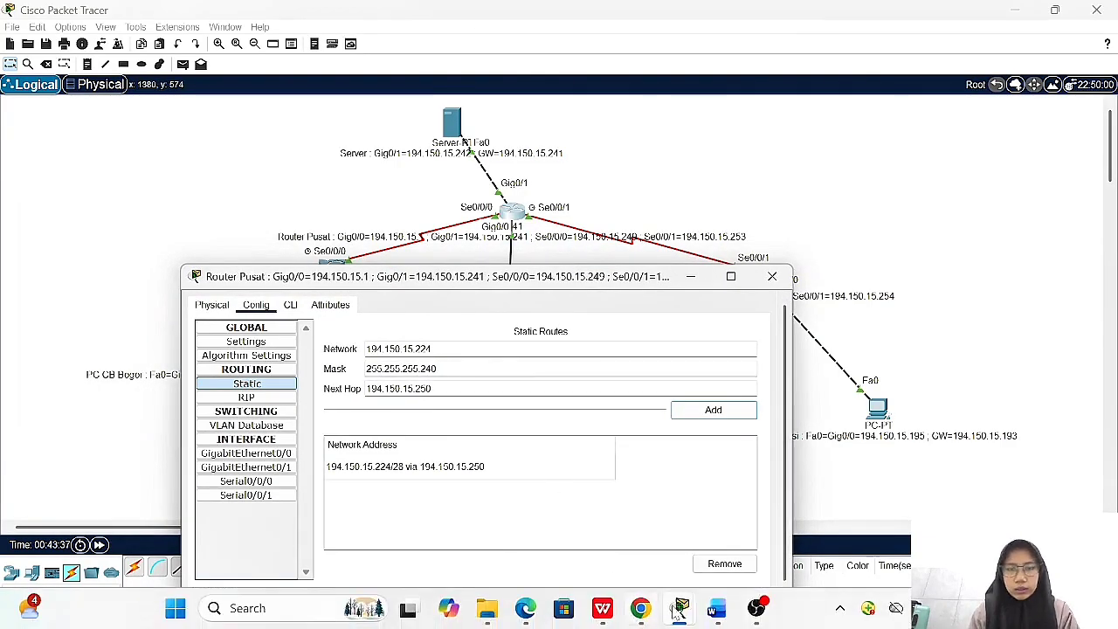
- Set Router Pusat's static route network to the Cabang Bekasi subnet 194.150.15.192 with mask 255.255.255.224, using the Word table
left_click(716, 609)
scroll(839, 376, "up", 10)
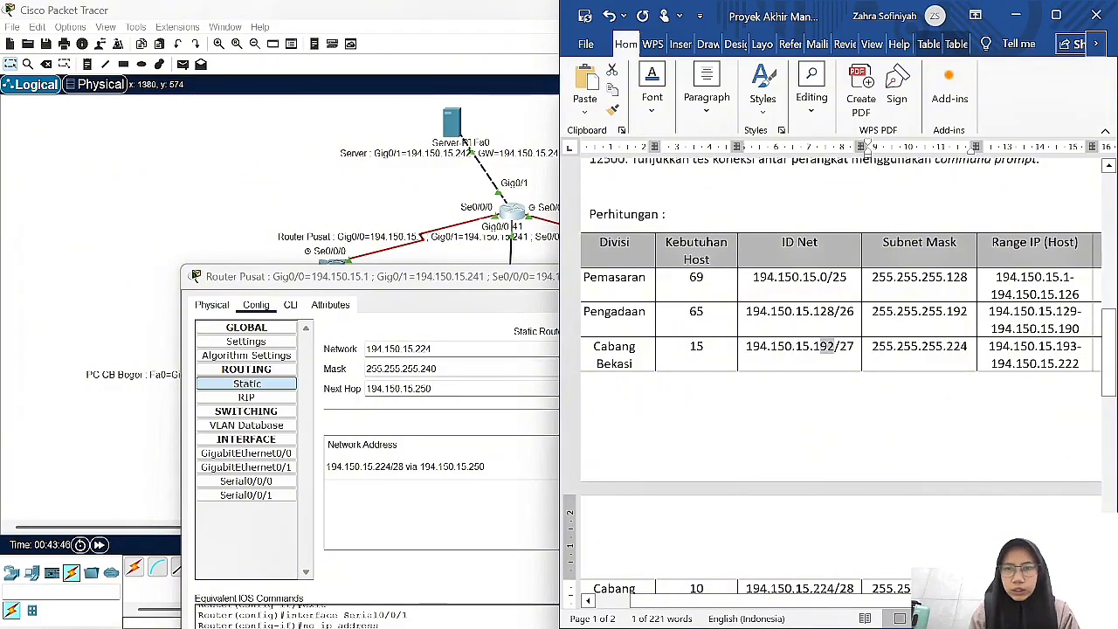
left_click_drag(816, 347, 813, 346)
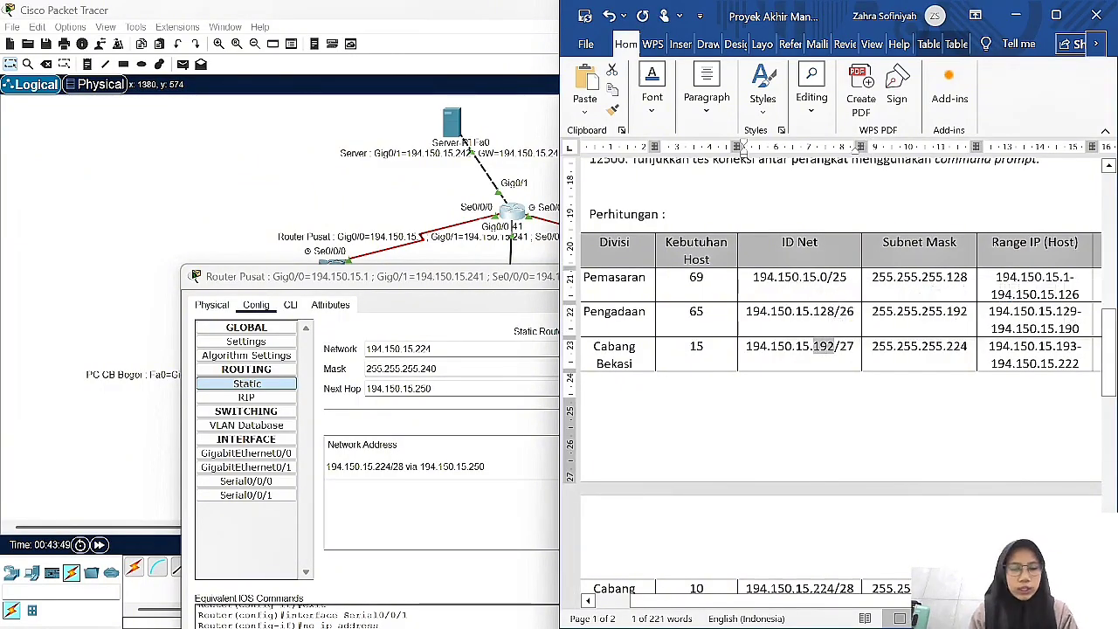
left_click(434, 349)
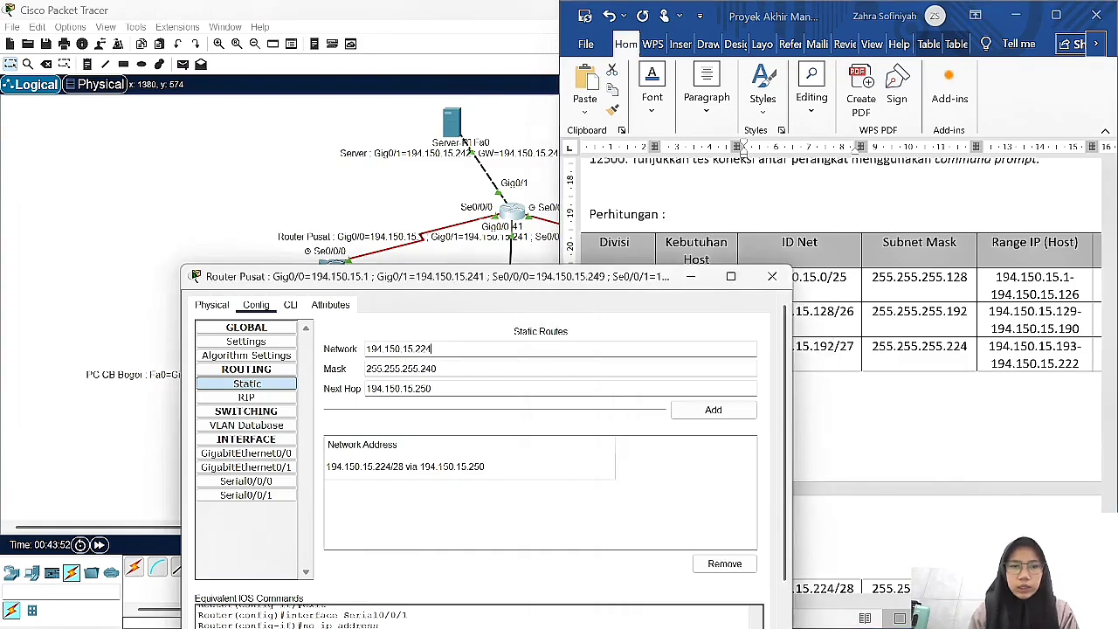
key("BackSpace")
key("BackSpace")
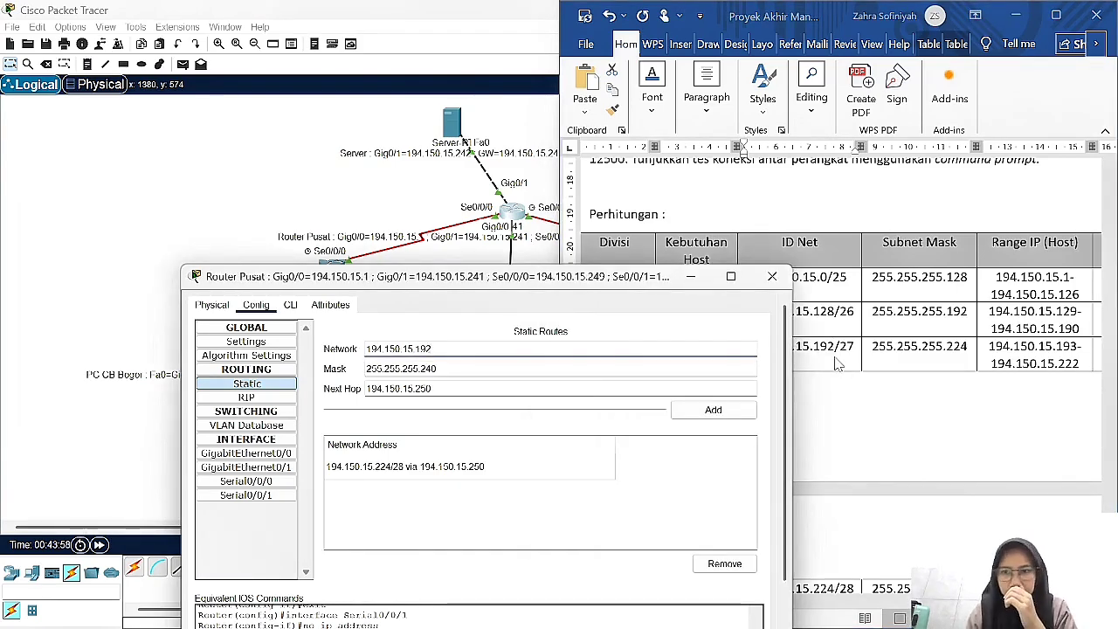
key("Tab")
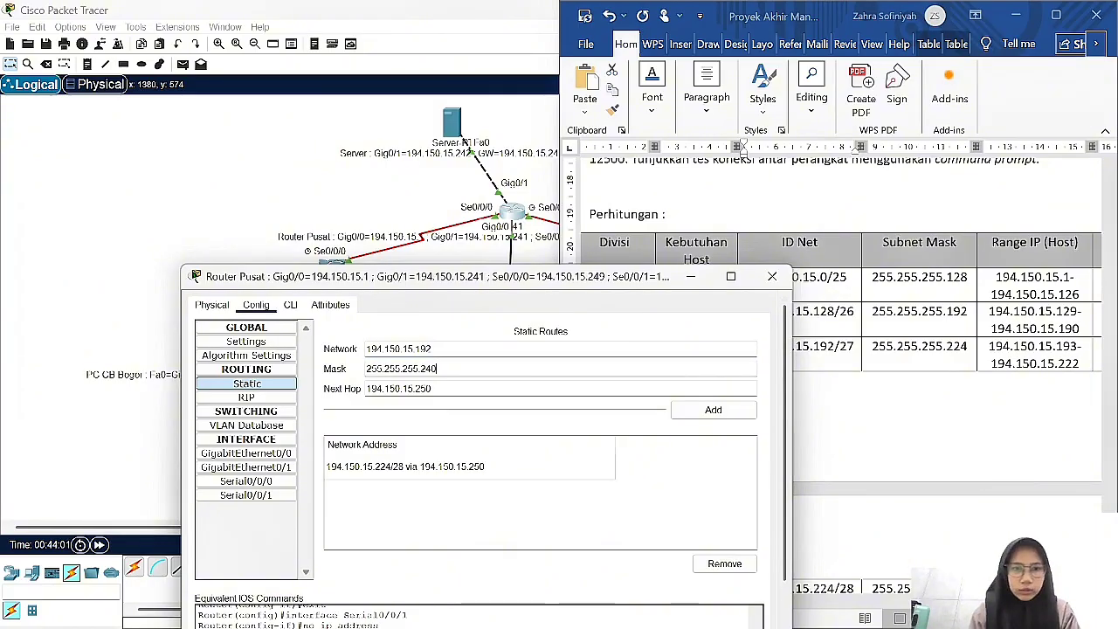
key("BackSpace")
key("BackSpace")
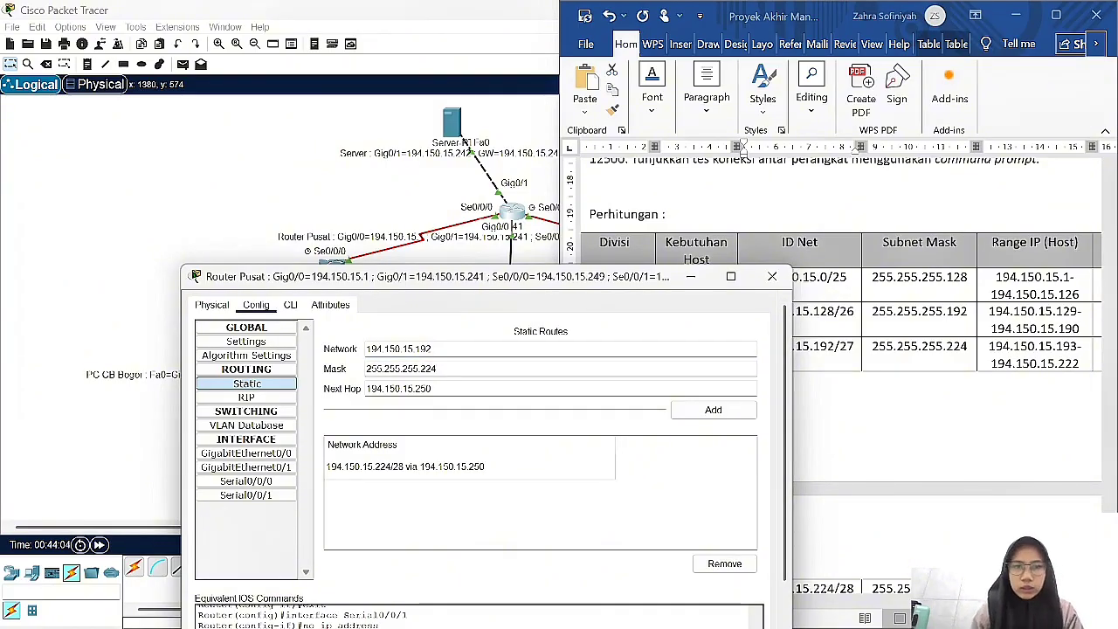
- Set the next hop to 194.150.15.254, add the Cabang Bekasi route to Router Pusat and close the router's window
left_click(541, 254)
left_click_drag(641, 283, 583, 322)
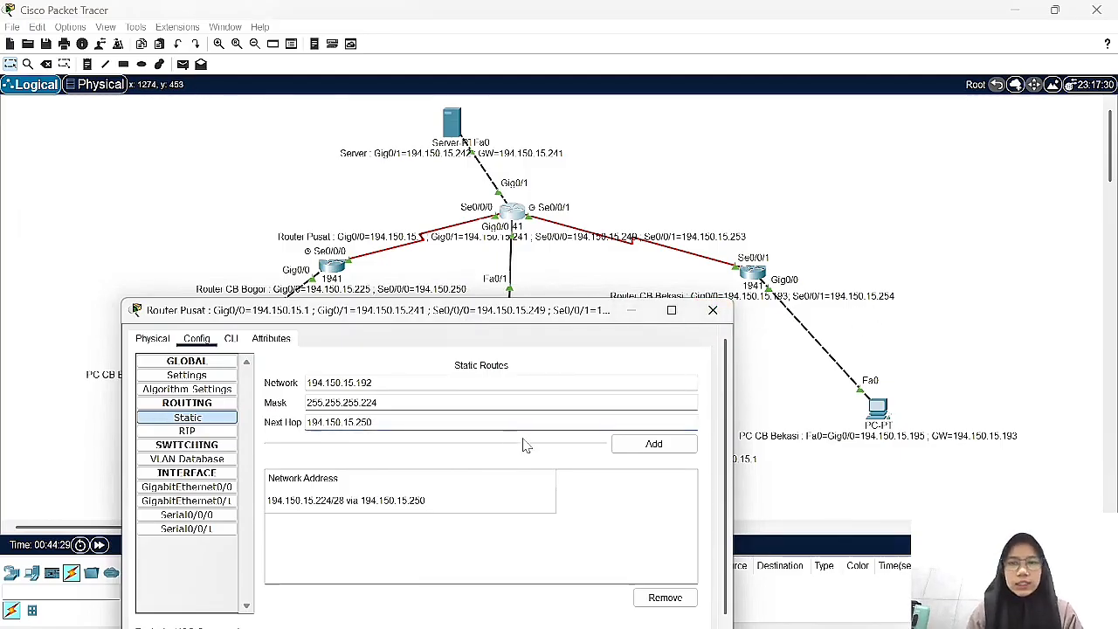
key("BackSpace")
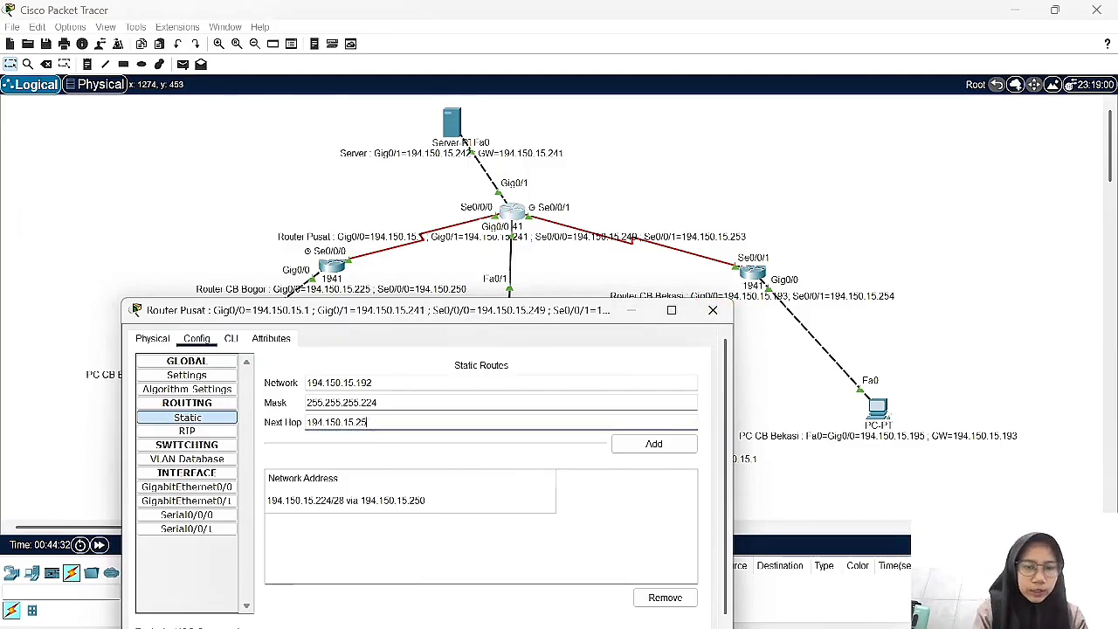
left_click(677, 448)
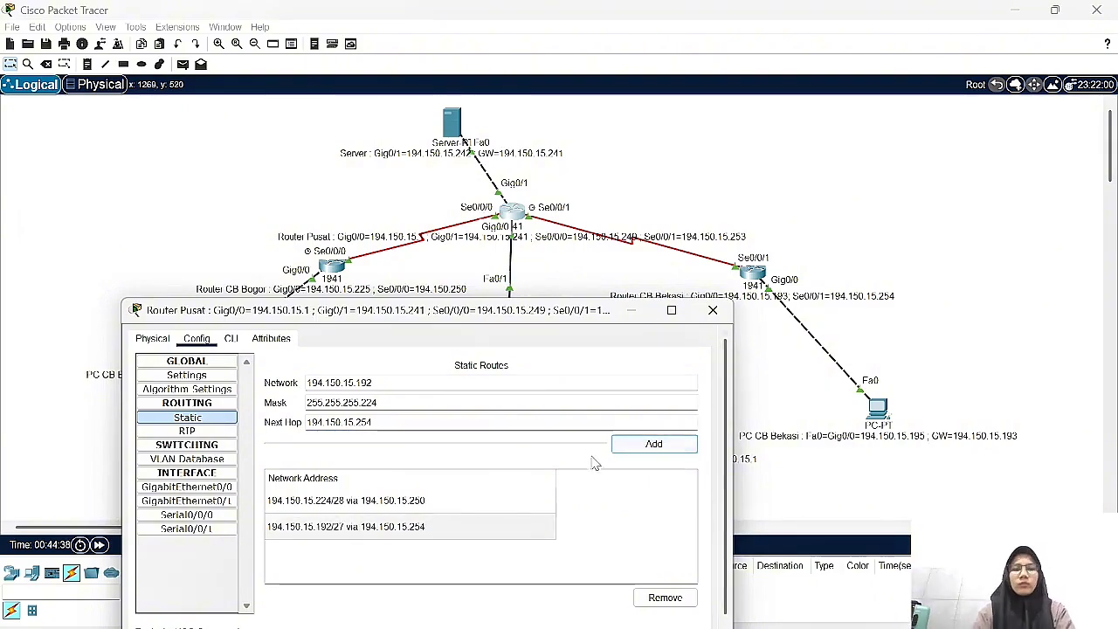
left_click_drag(557, 309, 631, 317)
left_click(783, 317)
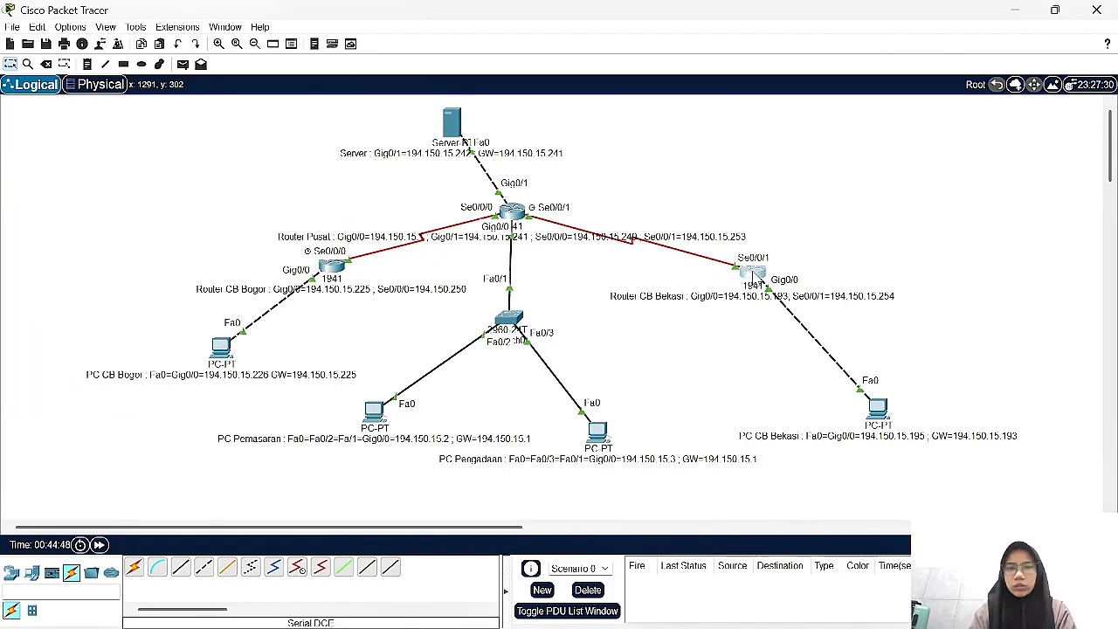
- Open Router CB Bekasi's static routing settings and copy the Pemasaran network 194.150.15.0 from the Word table into the route's network
left_click(753, 274)
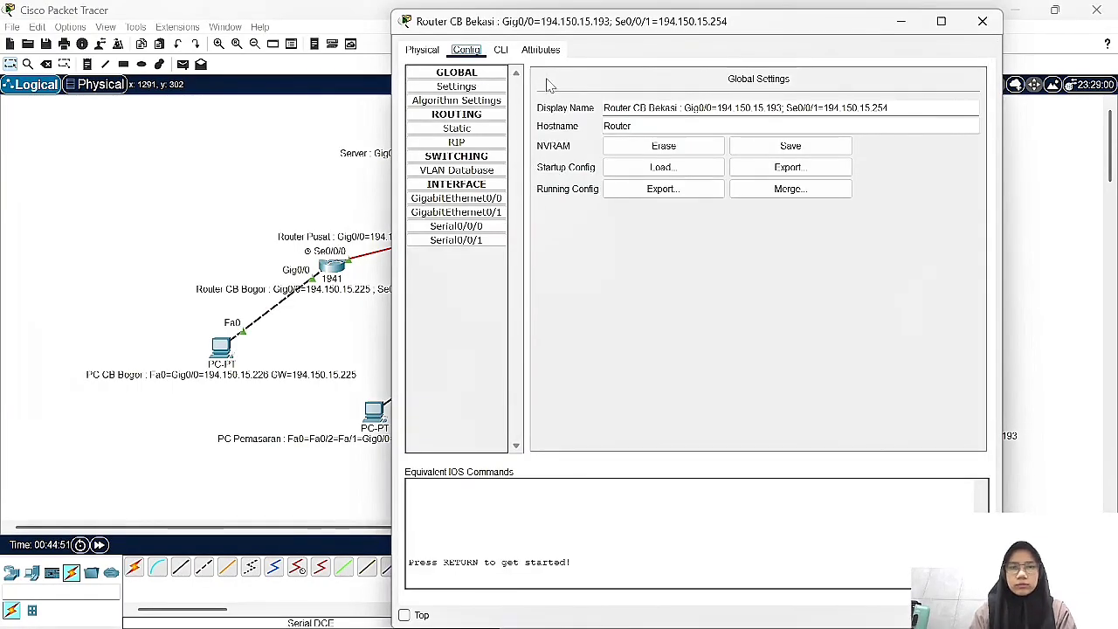
left_click(456, 128)
left_click_drag(802, 22, 826, 155)
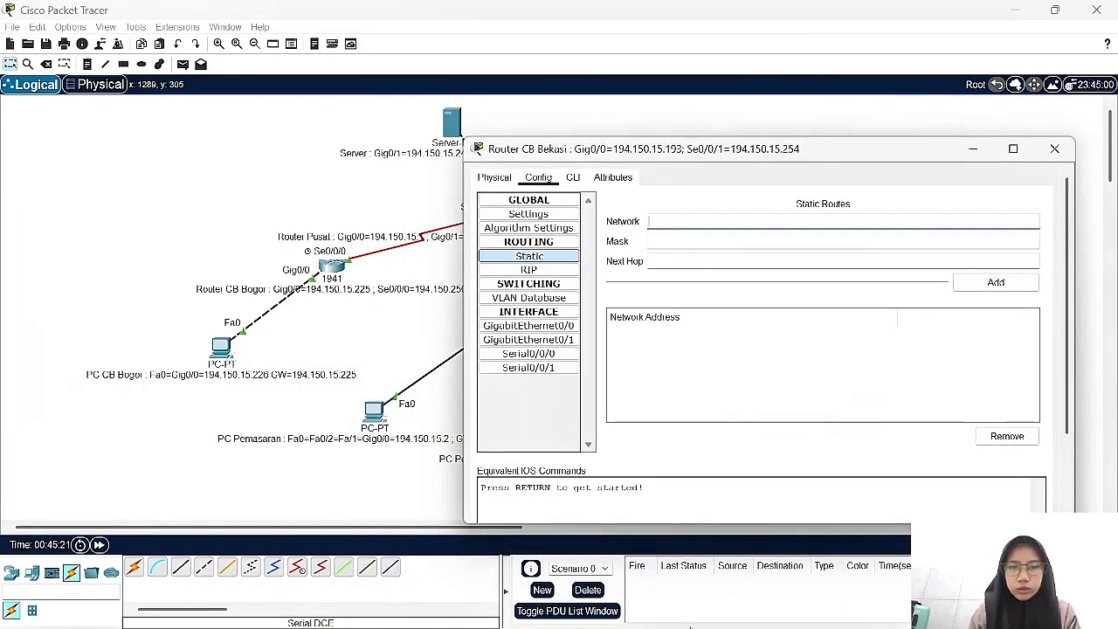
left_click(721, 609)
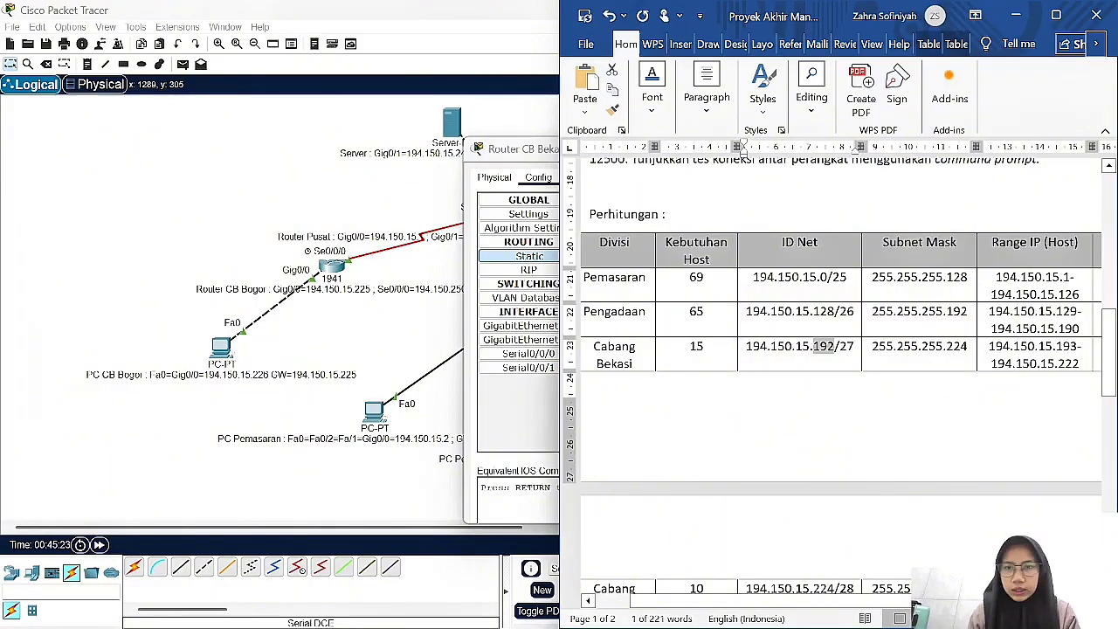
left_click_drag(753, 277, 826, 278)
key("ctrl+c")
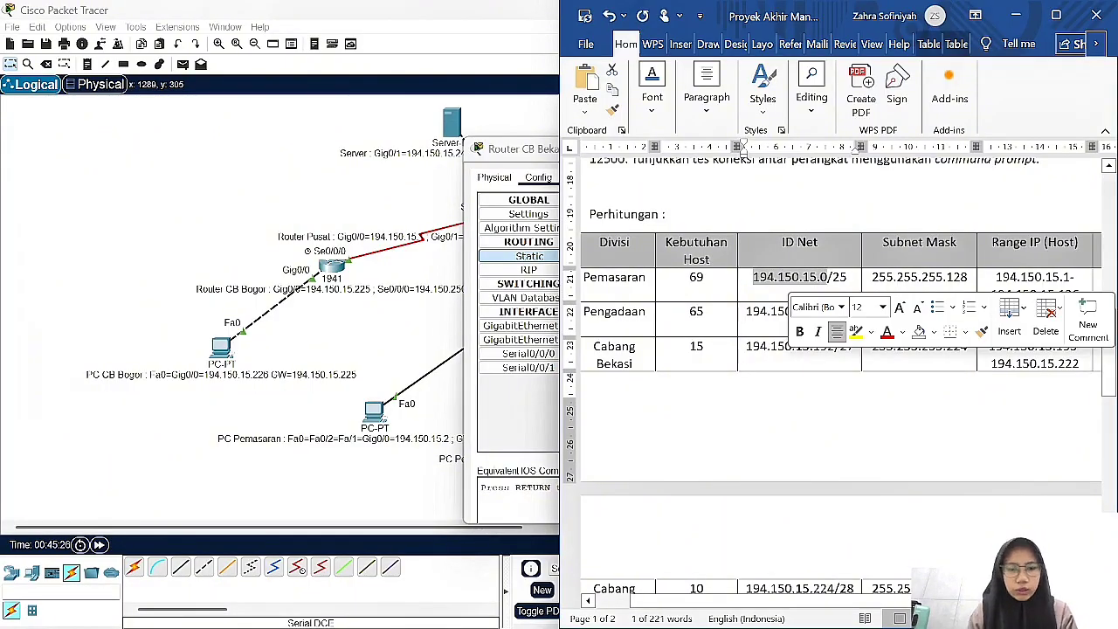
left_click(550, 409)
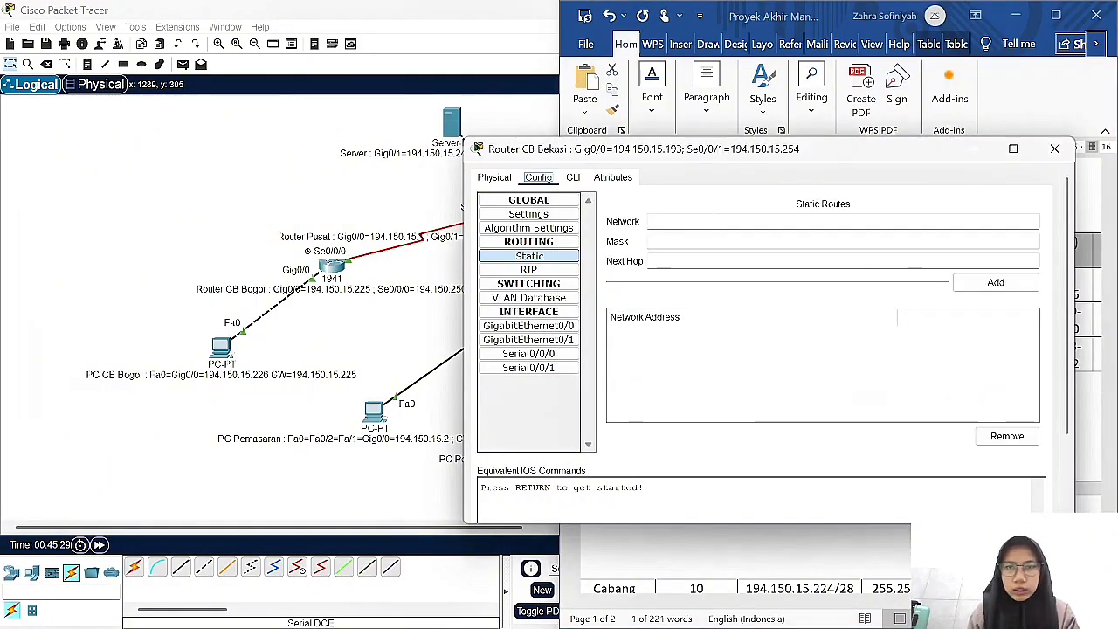
key("ctrl+v")
key("Tab")
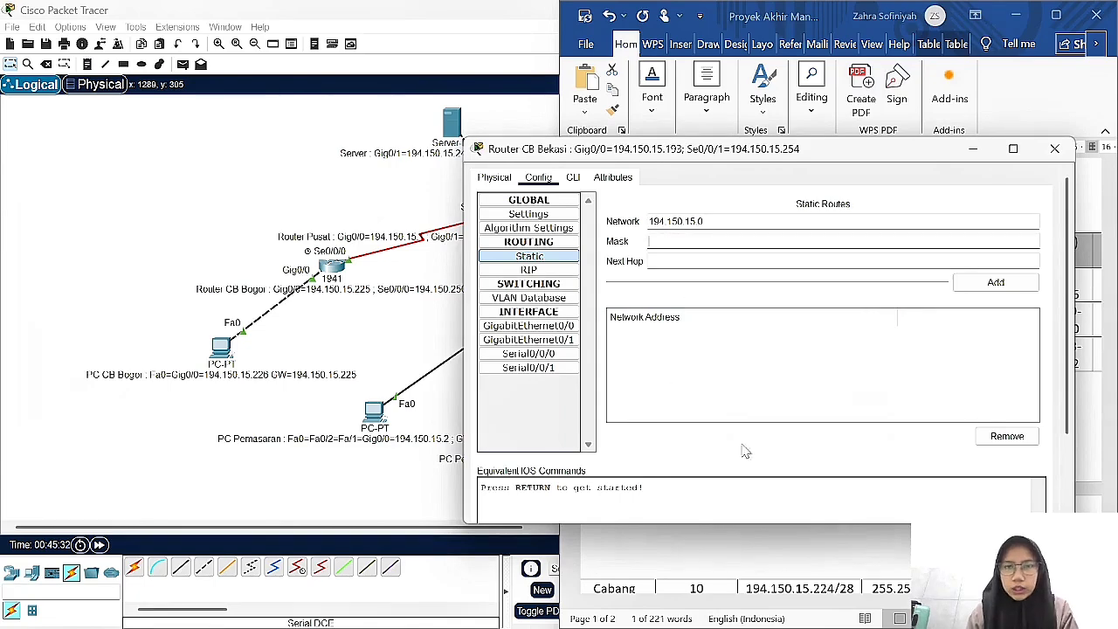
- Complete the Pemasaran route with mask 255.255.255.128 and next hop 194.150.15.253, and add it to Router CB Bekasi's static routes
type("255.255")
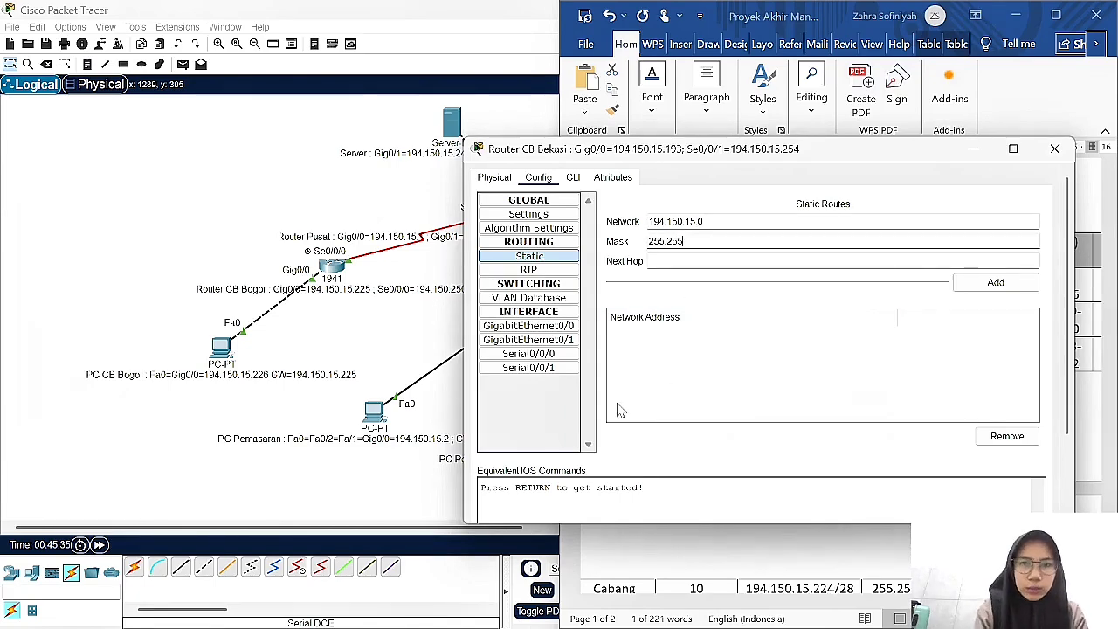
type(".255.128")
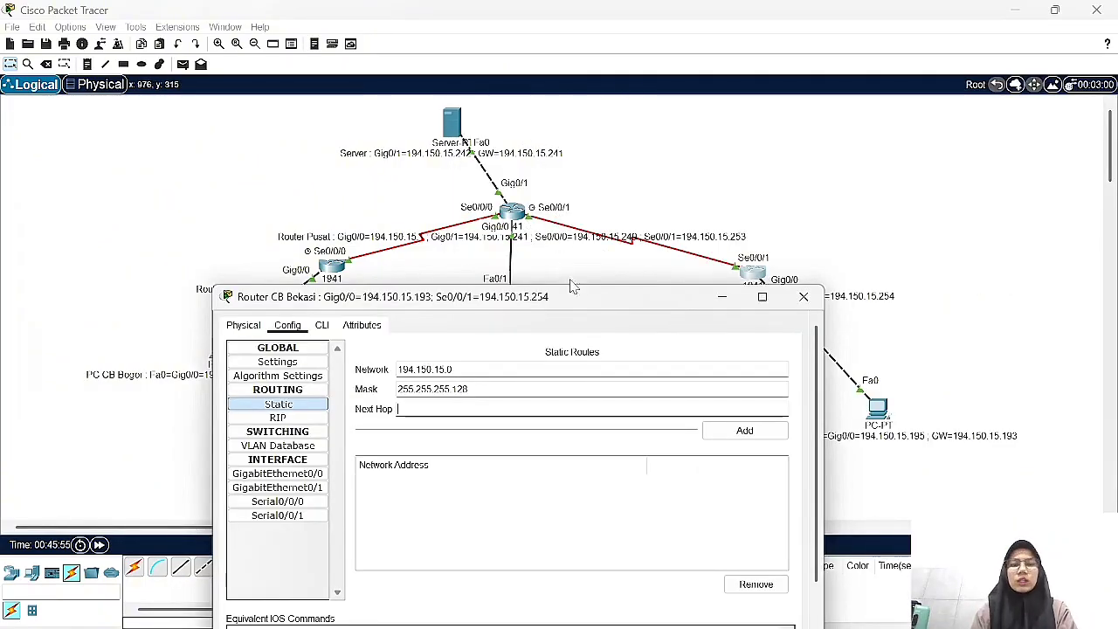
left_click_drag(583, 301, 596, 354)
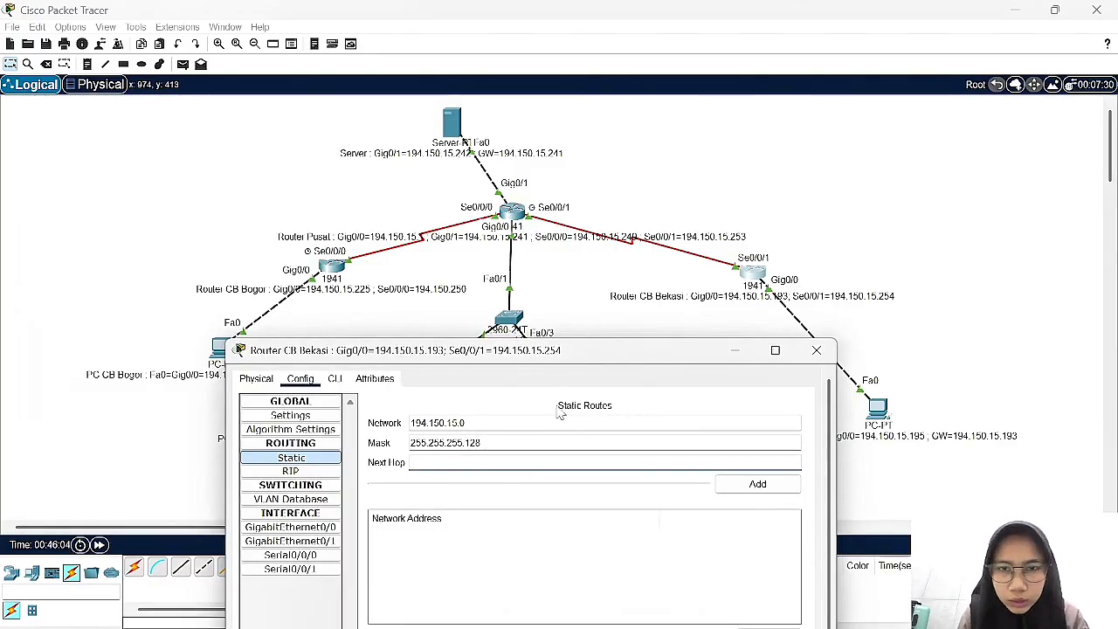
type("1")
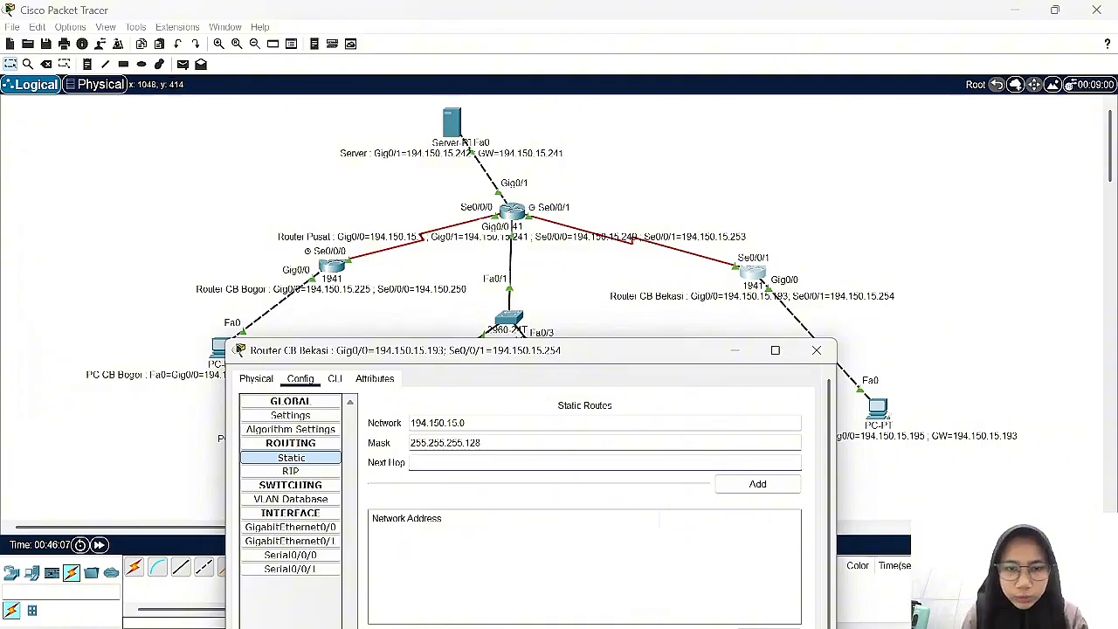
type("94.150")
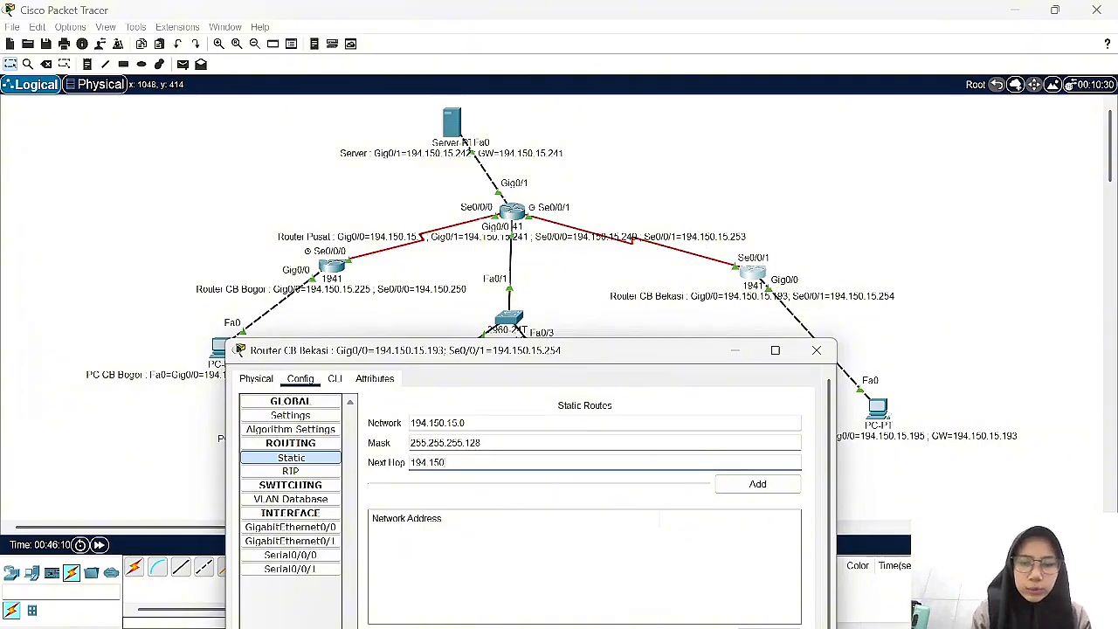
type(".15.253")
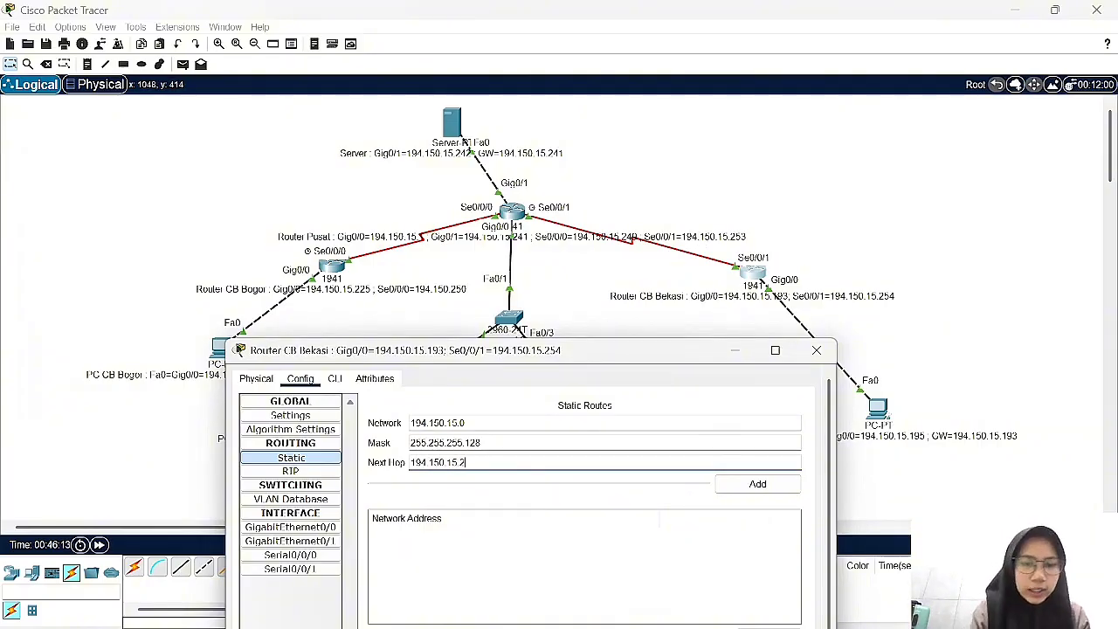
left_click(729, 485)
left_click_drag(666, 350, 572, 268)
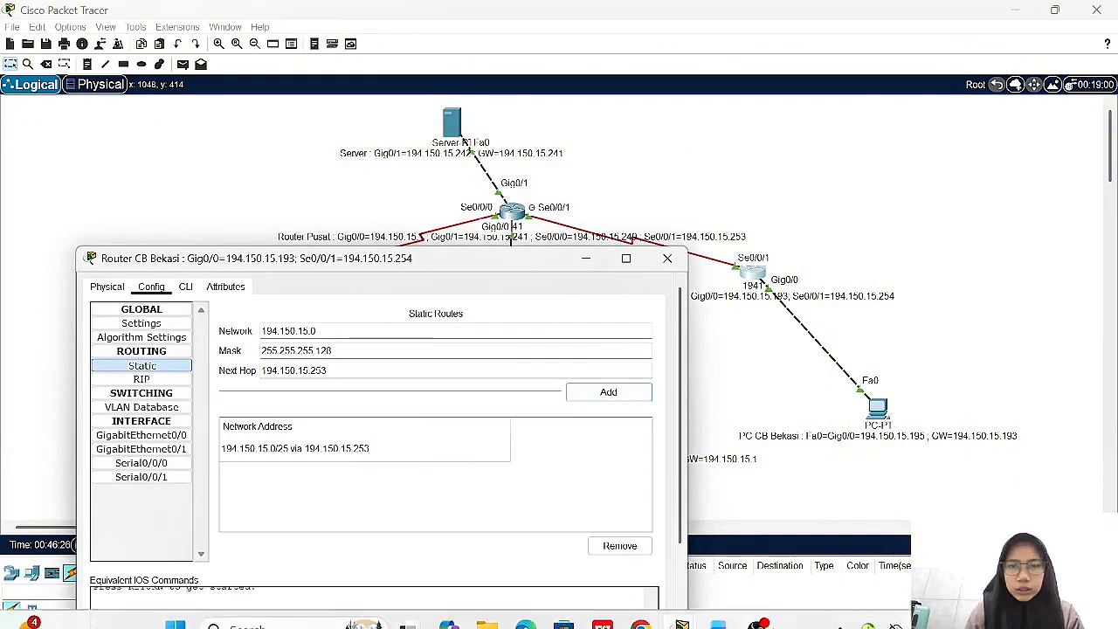
- Add the Pengadaan route on Router CB Bekasi with network 194.150.15.128 and mask 255.255.255.192, keeping the same next hop
left_click(717, 611)
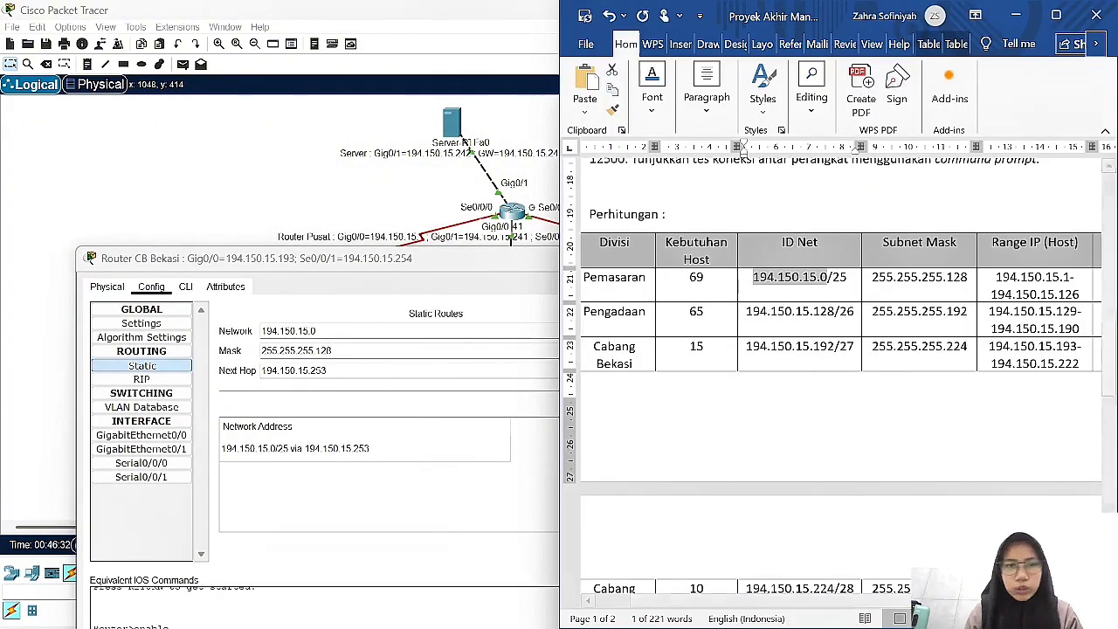
left_click(319, 331)
type("128")
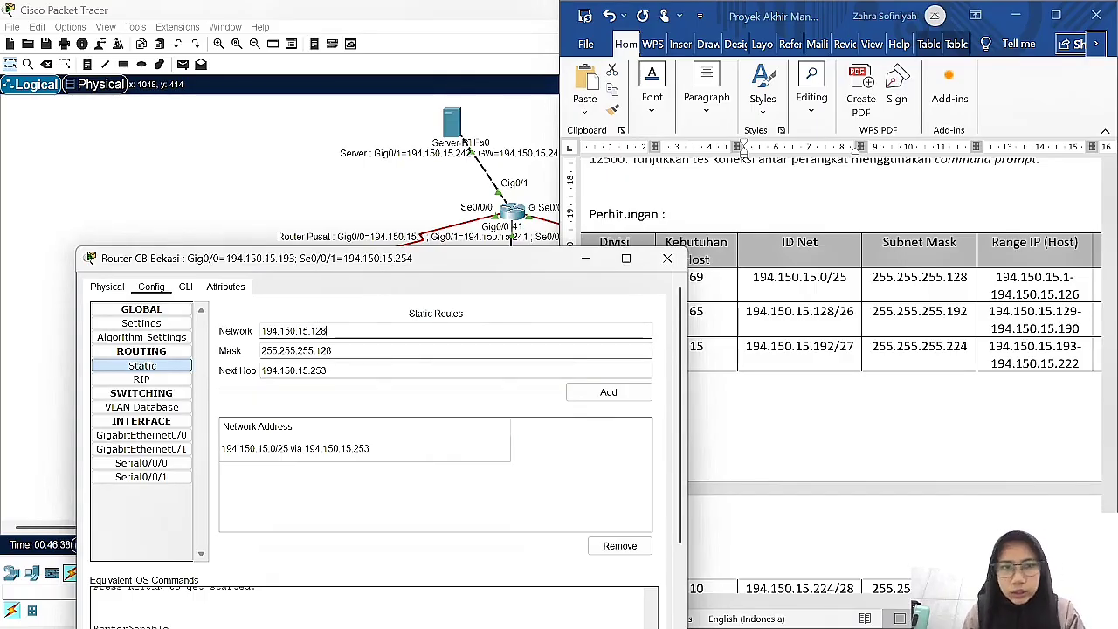
key("Tab")
key("BackSpace")
key("BackSpace")
key("BackSpace")
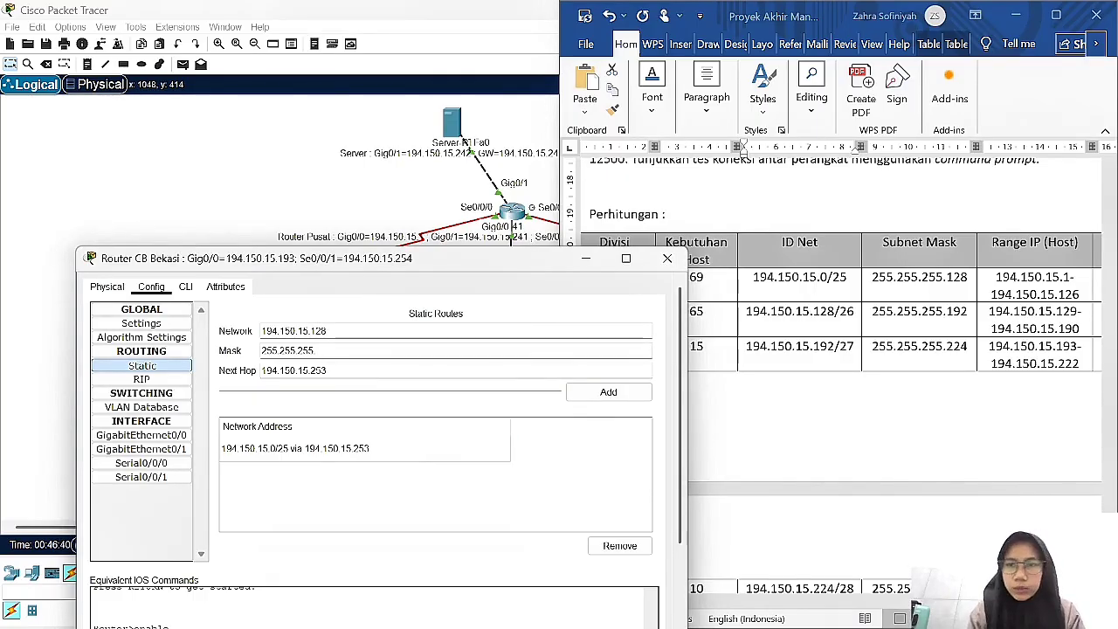
type("192")
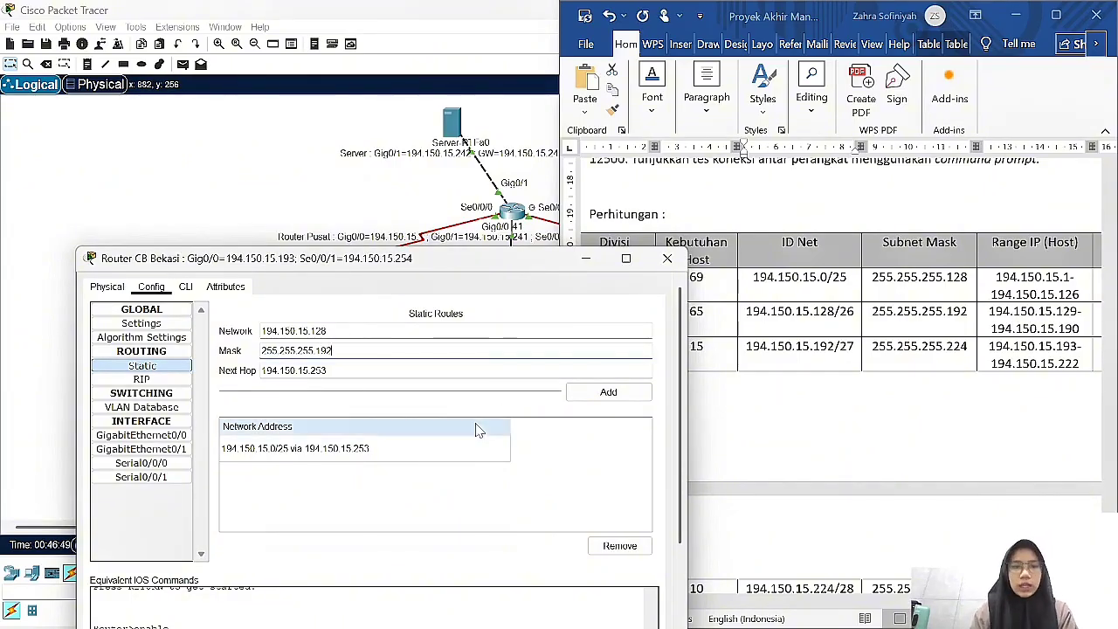
left_click(600, 397)
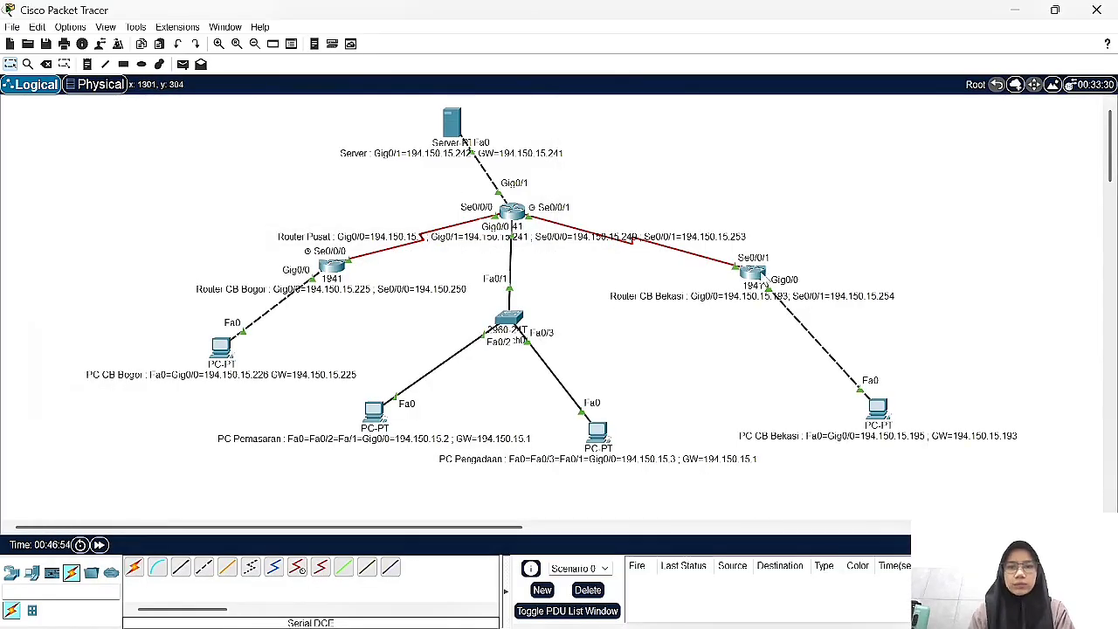
- Bring back Router CB Bekasi's static routes and set the network to the Server subnet 194.150.15.192 from the Word table
left_click(752, 273)
left_click_drag(513, 262, 845, 248)
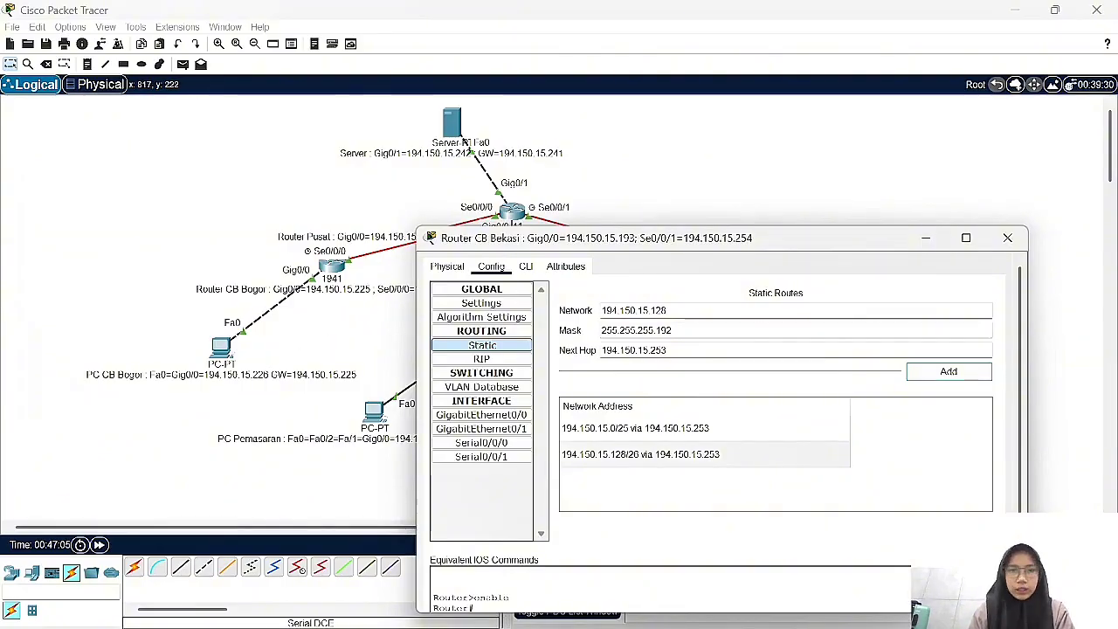
left_click(716, 611)
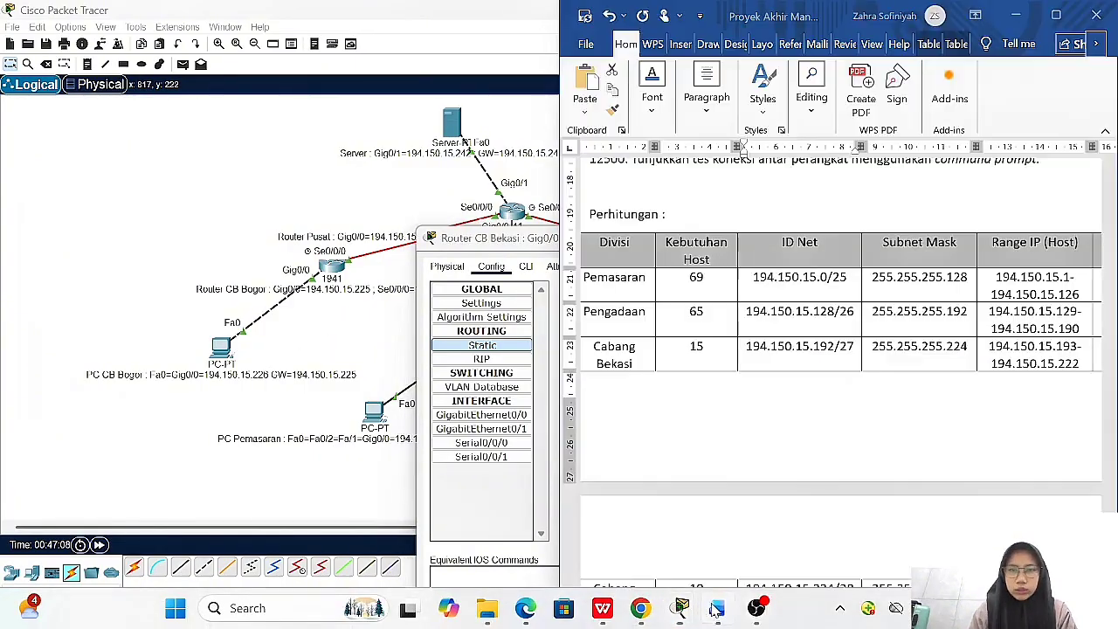
left_click_drag(511, 242, 165, 194)
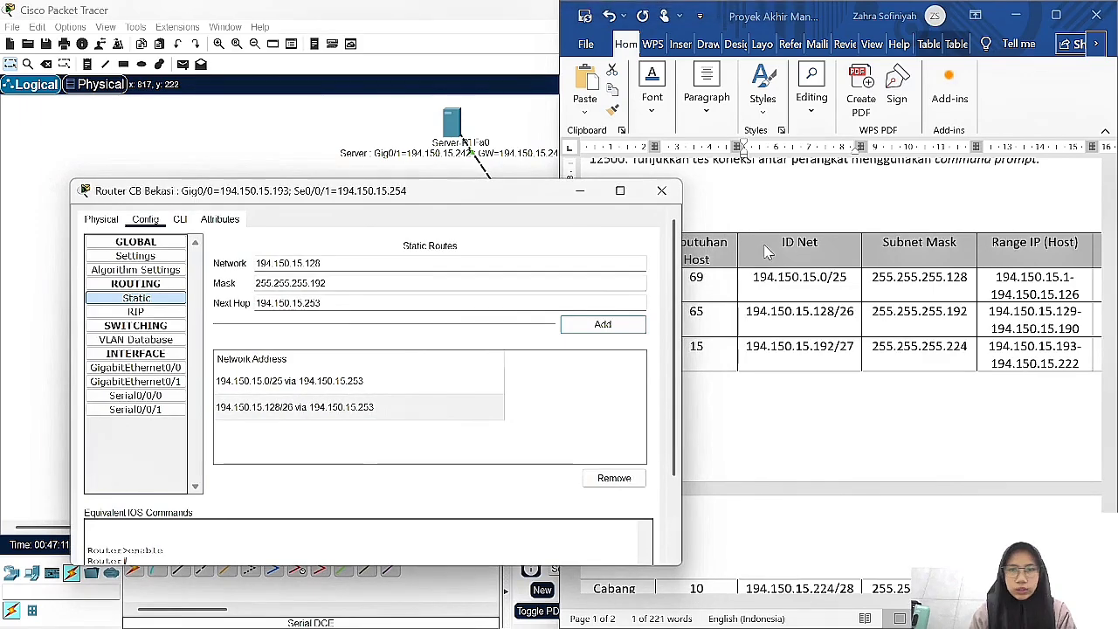
scroll(738, 306, "down", 5)
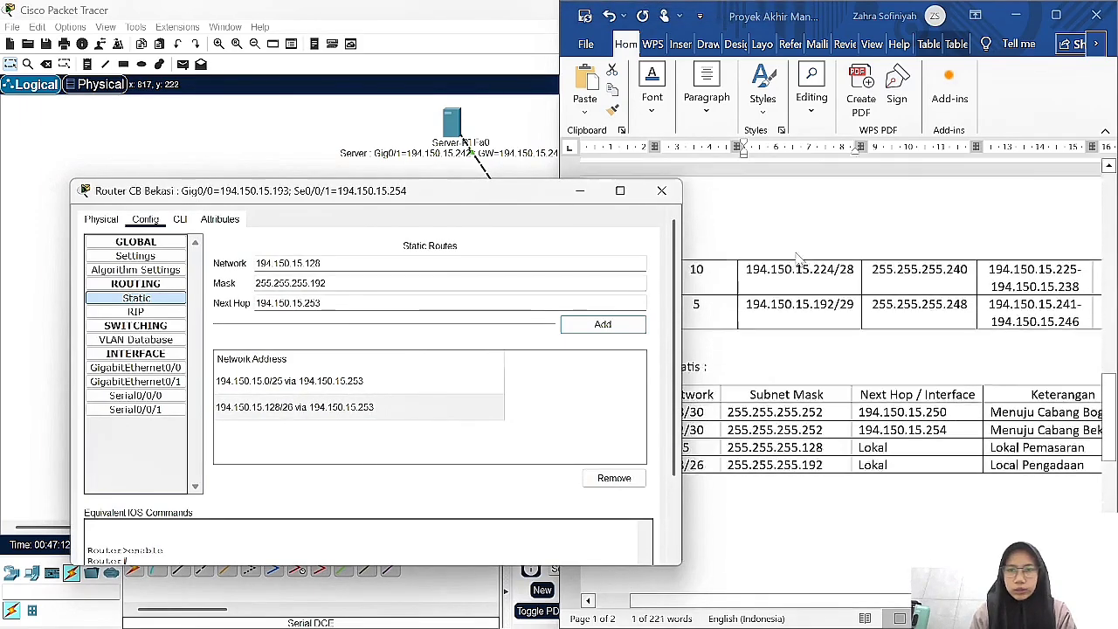
left_click(747, 292)
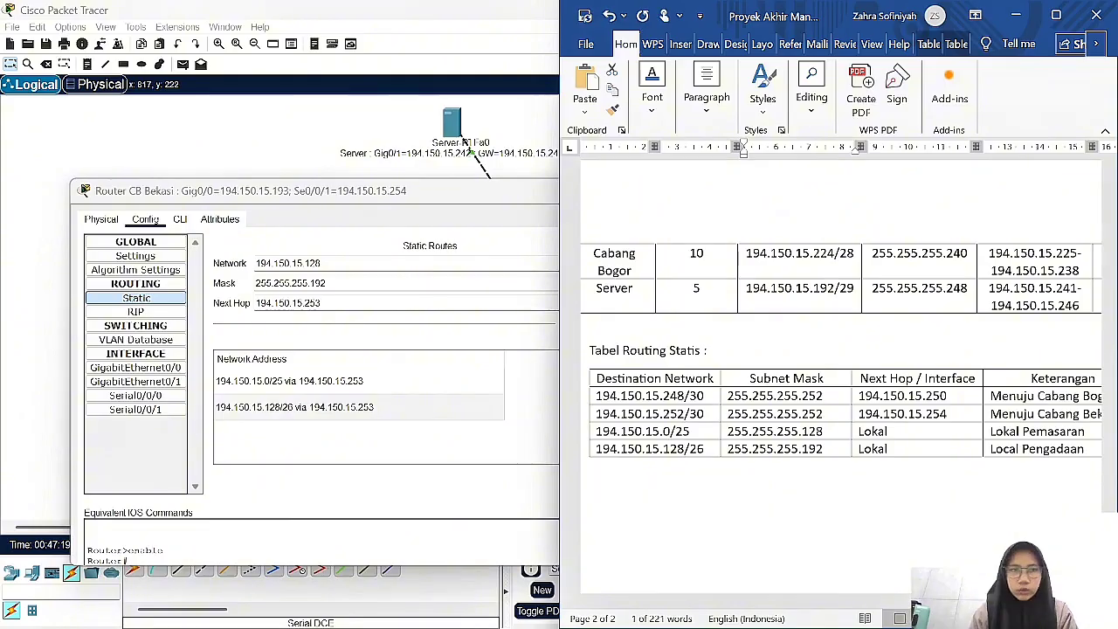
left_click(323, 264)
key("BackSpace")
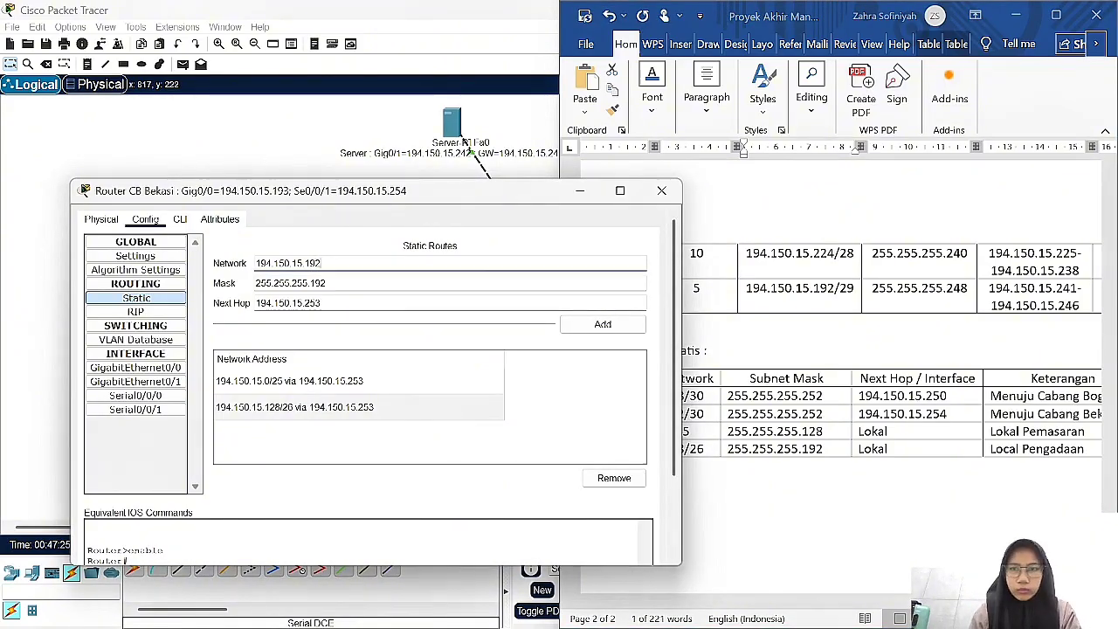
- Set the Server route's mask to 255.255.255.248, keep next hop 194.150.15.253, and add it to Router CB Bekasi's static routes
left_click(329, 283)
key("BackSpace")
key("BackSpace")
key("BackSpace")
type("2")
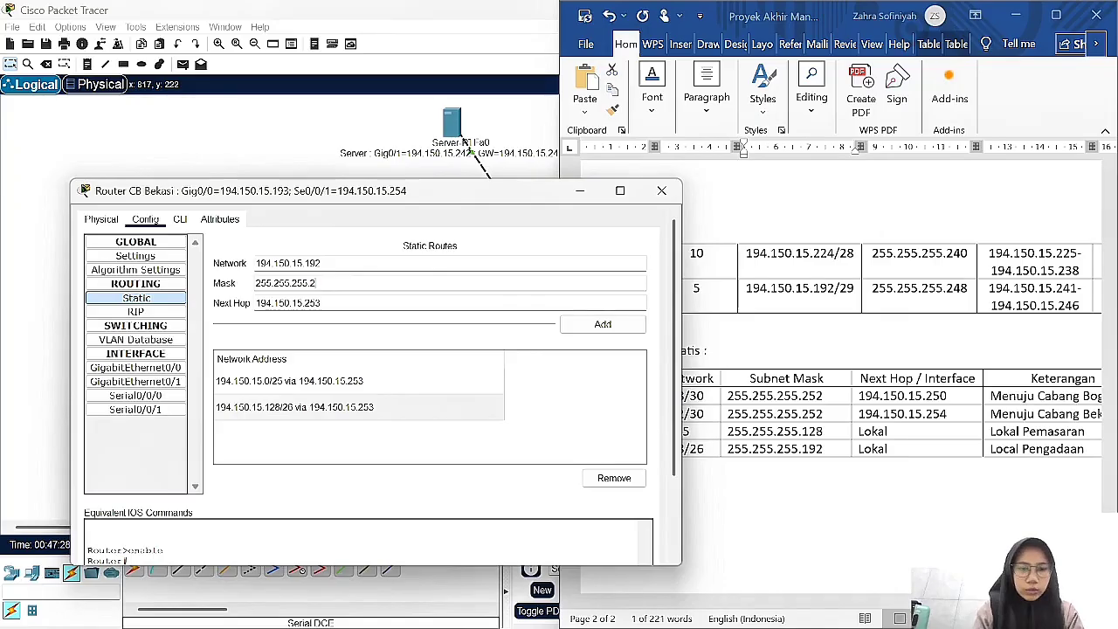
type("48")
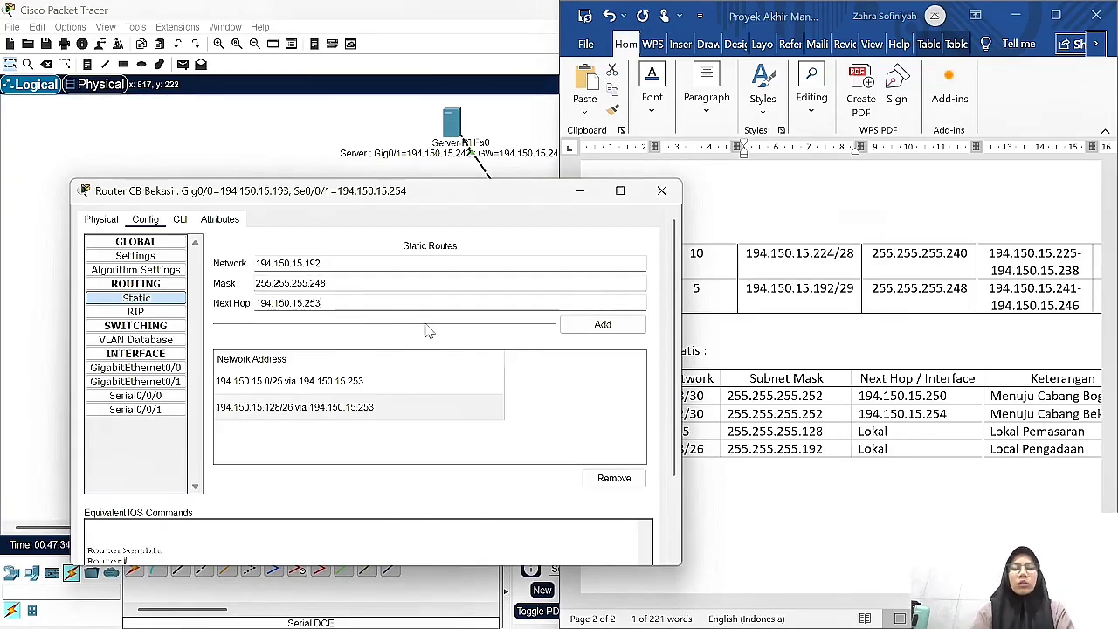
left_click(594, 335)
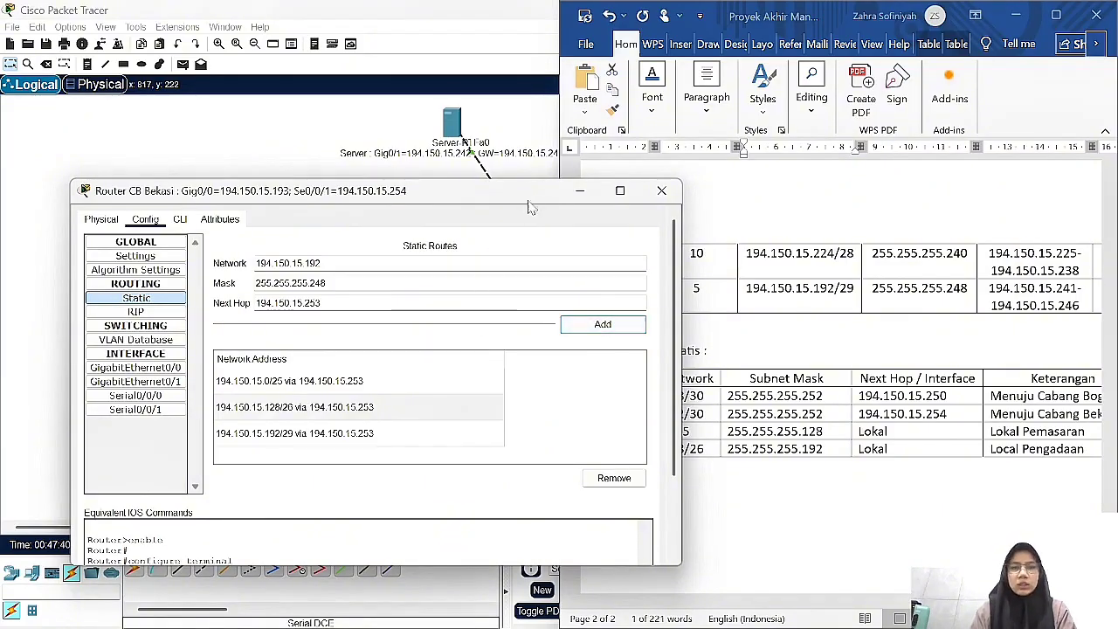
- Copy the Cabang Bogor network 194.150.15.224 from the Word table into Router CB Bekasi's static route network
left_click_drag(527, 196, 527, 206)
left_click(524, 171)
left_click(752, 278)
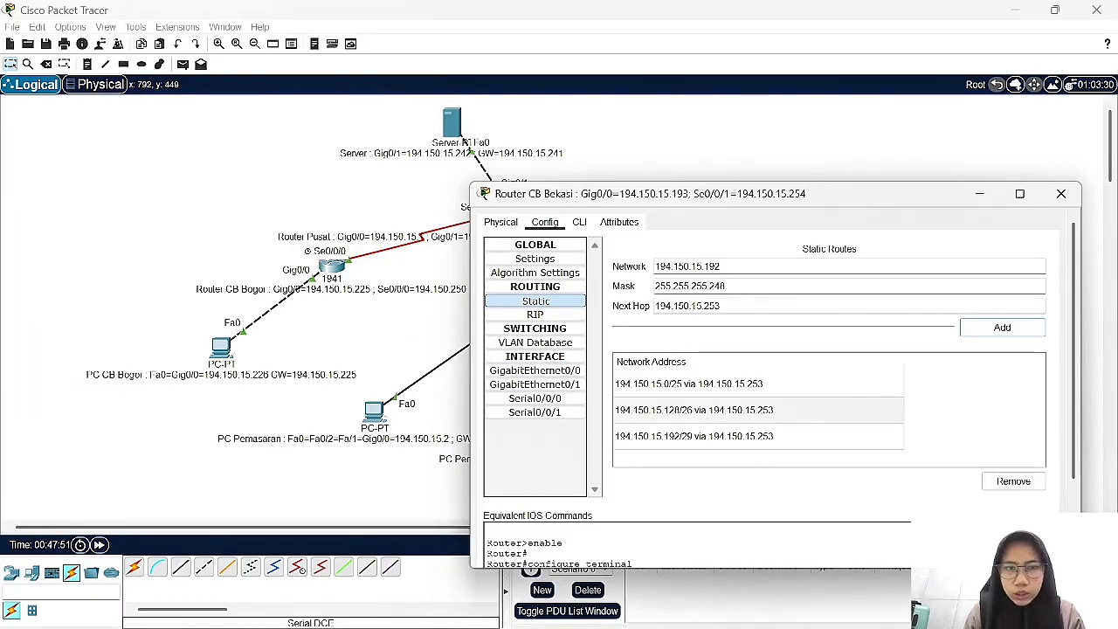
left_click_drag(869, 195, 512, 213)
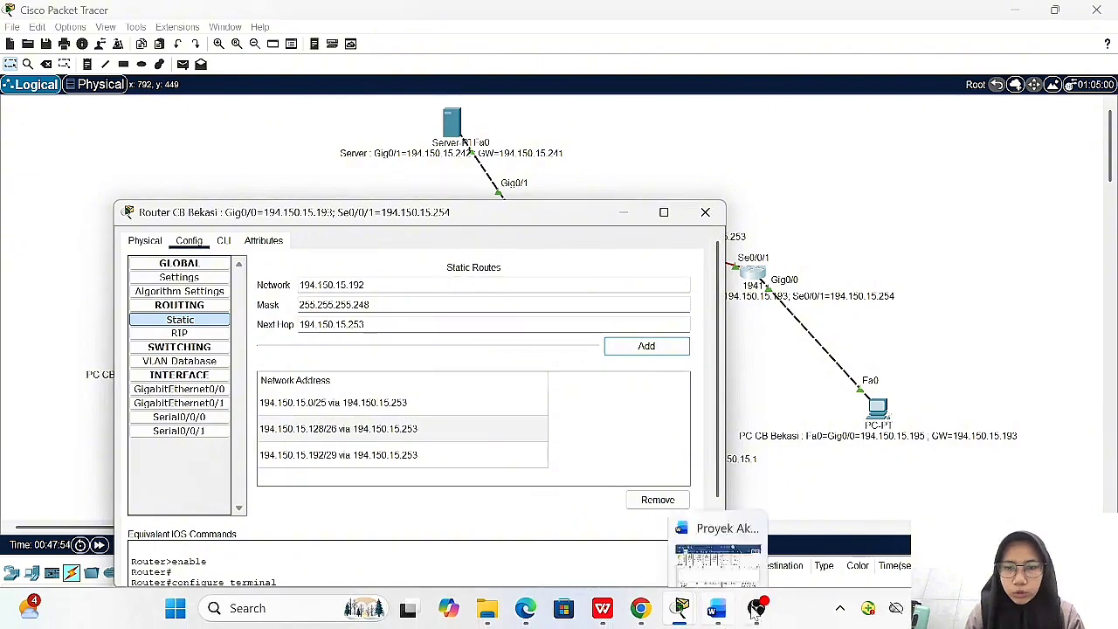
left_click(721, 615)
scroll(840, 349, "up", 1)
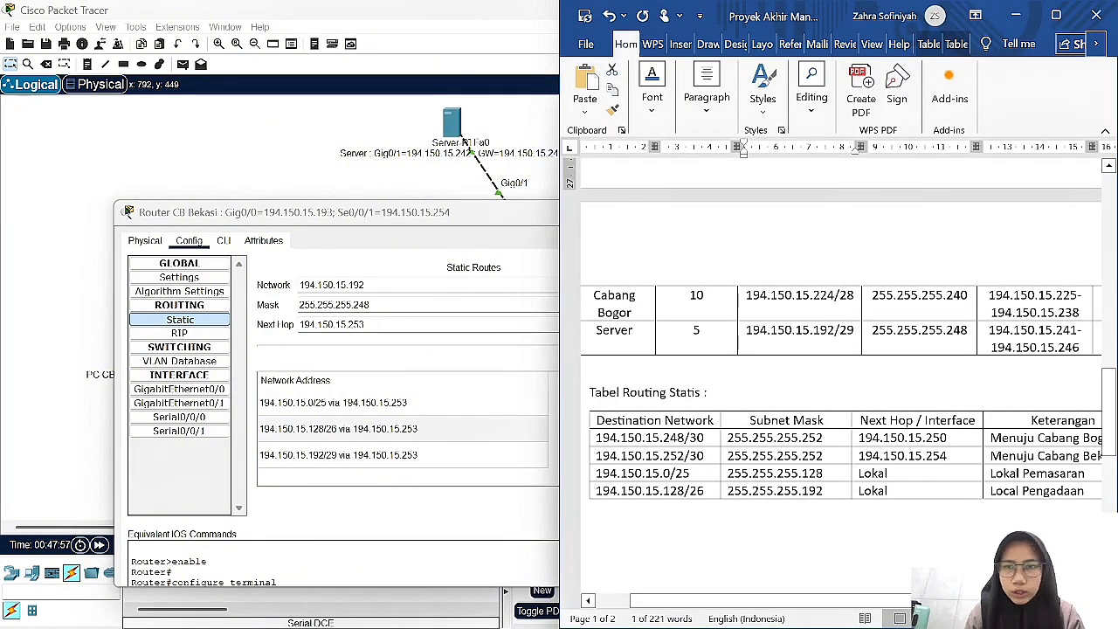
double_click(791, 295)
key("ctrl+c")
left_click_drag(348, 285, 297, 285)
key("ctrl+v")
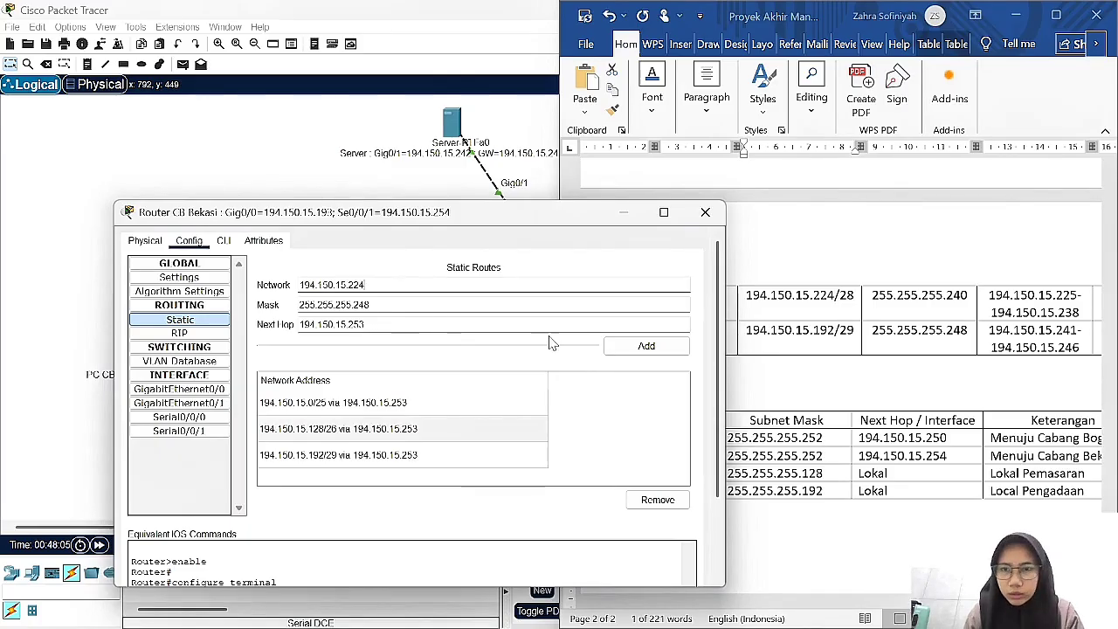
- Set the Cabang Bogor route's mask to 255.255.255.240, add it with next hop 194.150.15.253, and close Router CB Bekasi's settings
left_click(379, 304)
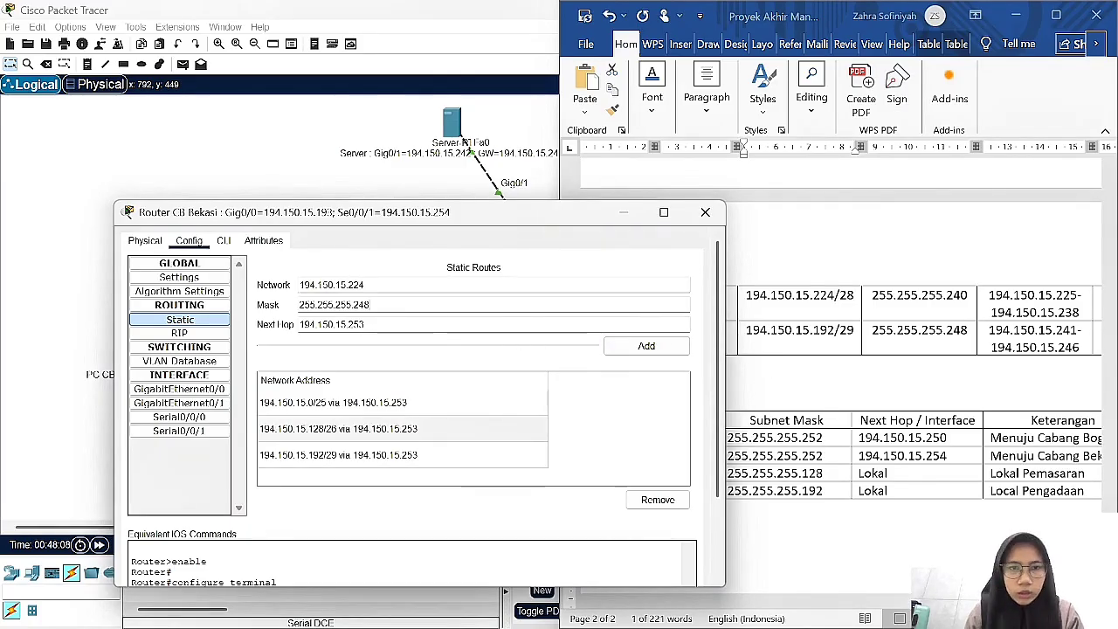
key("BackSpace")
key("BackSpace")
type("240")
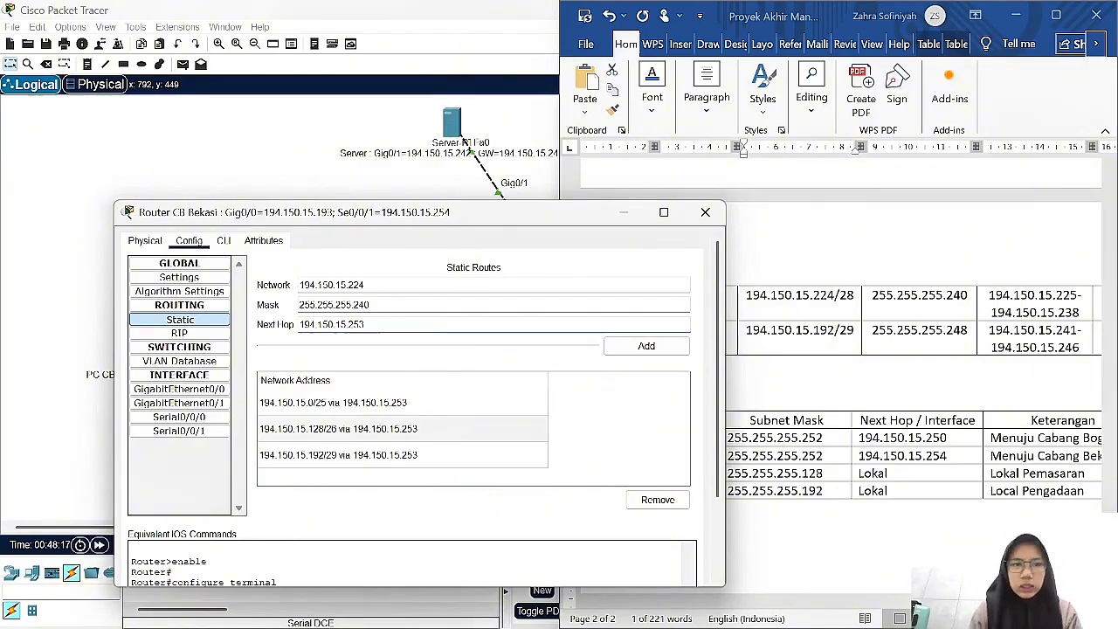
left_click(646, 346)
left_click(704, 211)
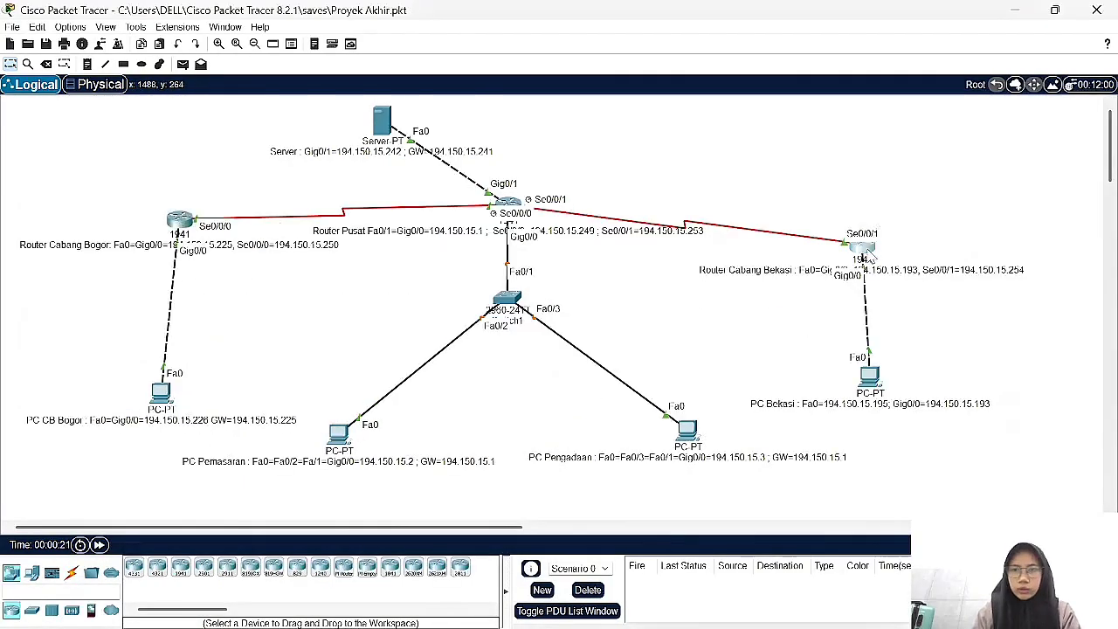
- Move Router Cabang Bekasi slightly upward in the topology
left_click_drag(860, 244, 885, 226)
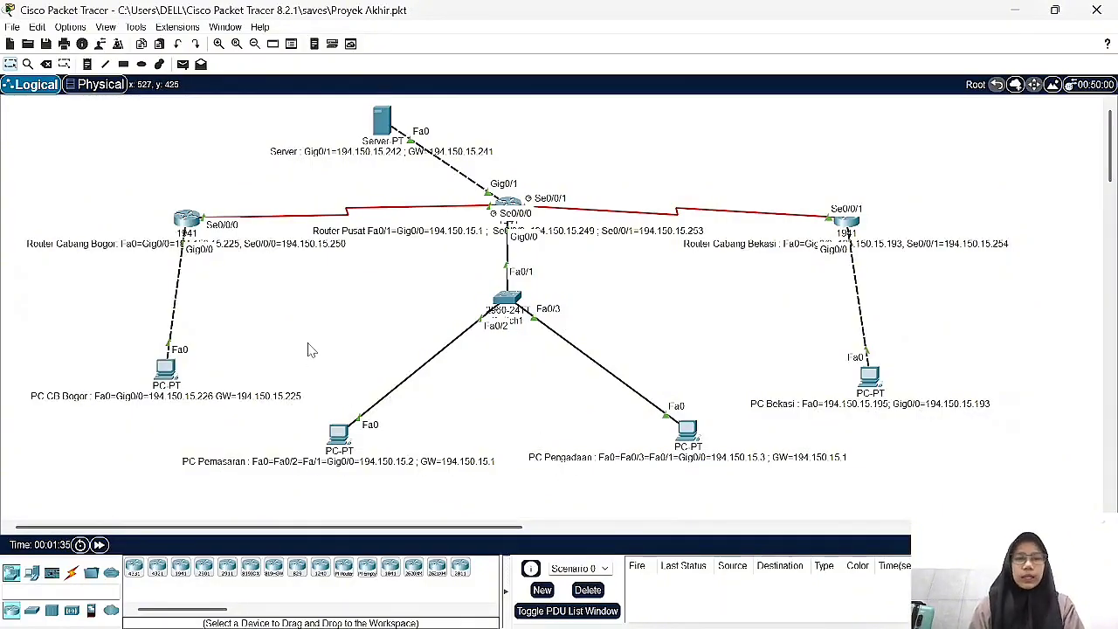
- Open PC CB Bogor's command prompt and ping PC Pemasaran at 194.150.15.2 twice
left_click(166, 371)
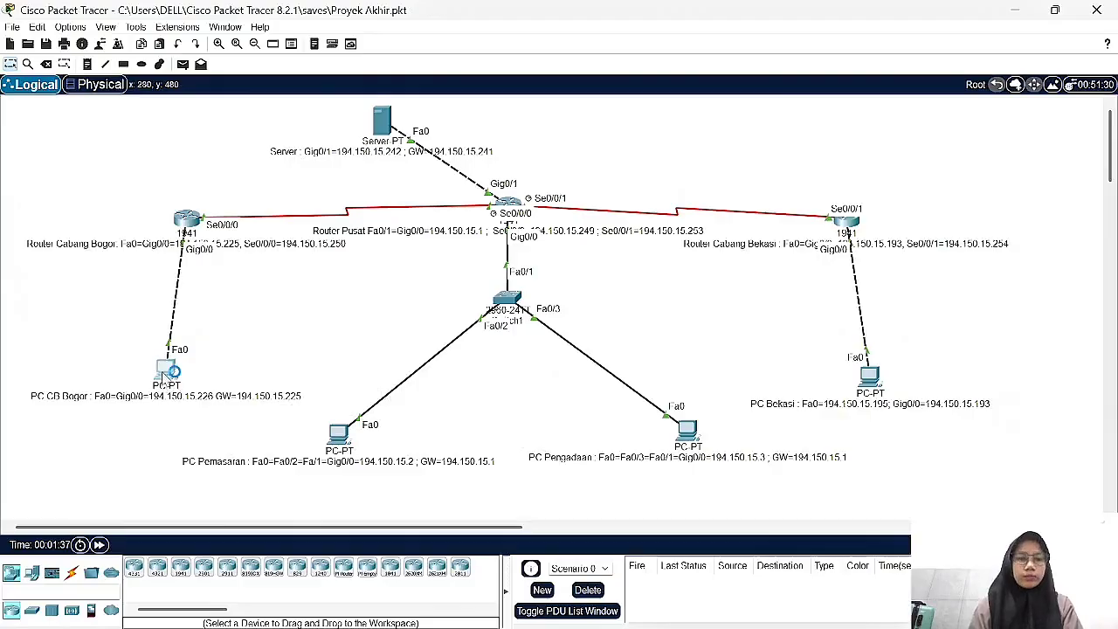
left_click(795, 122)
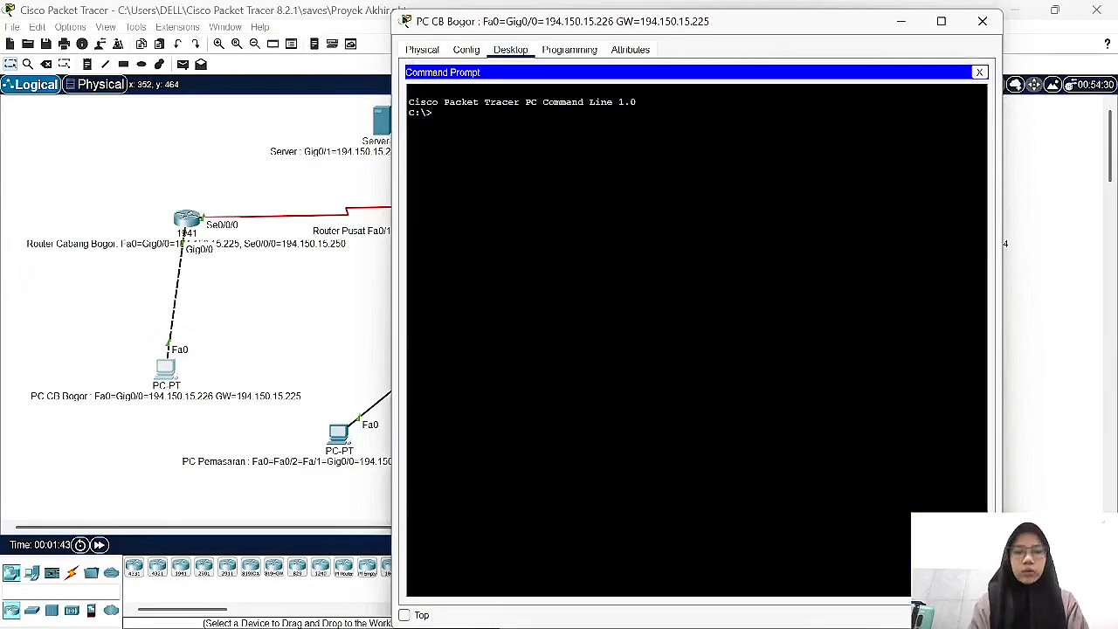
type("pi")
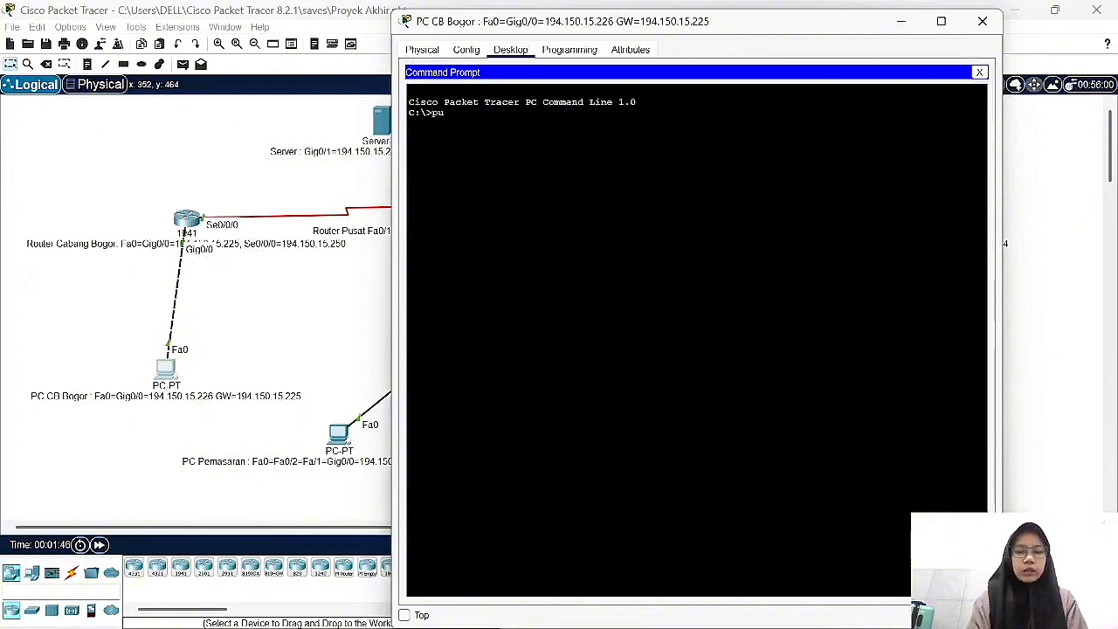
type("ng")
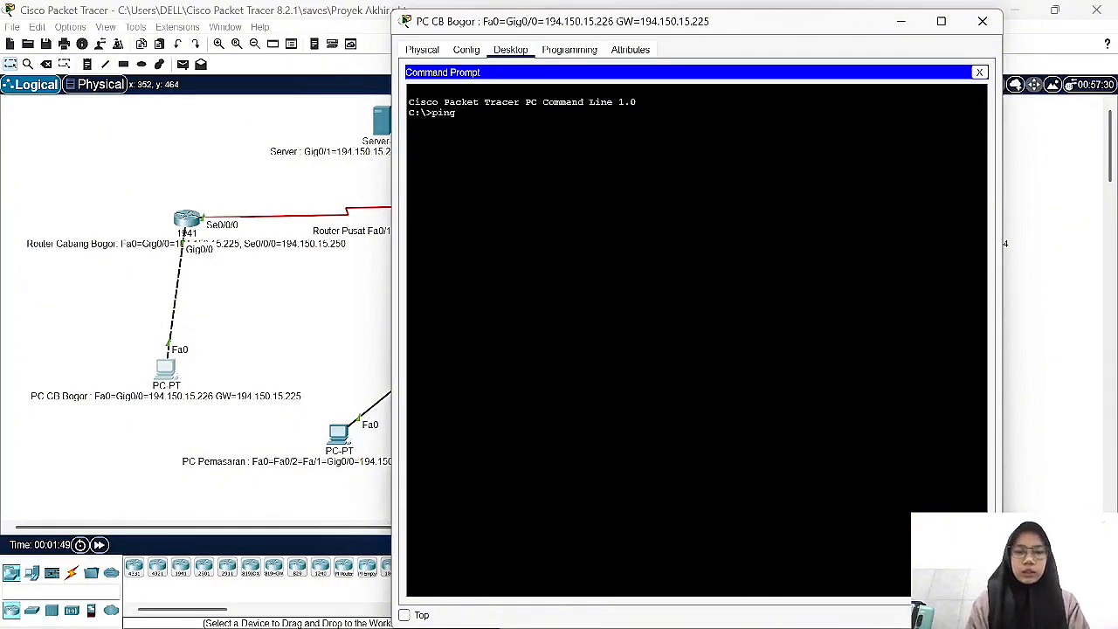
type(" 194.1")
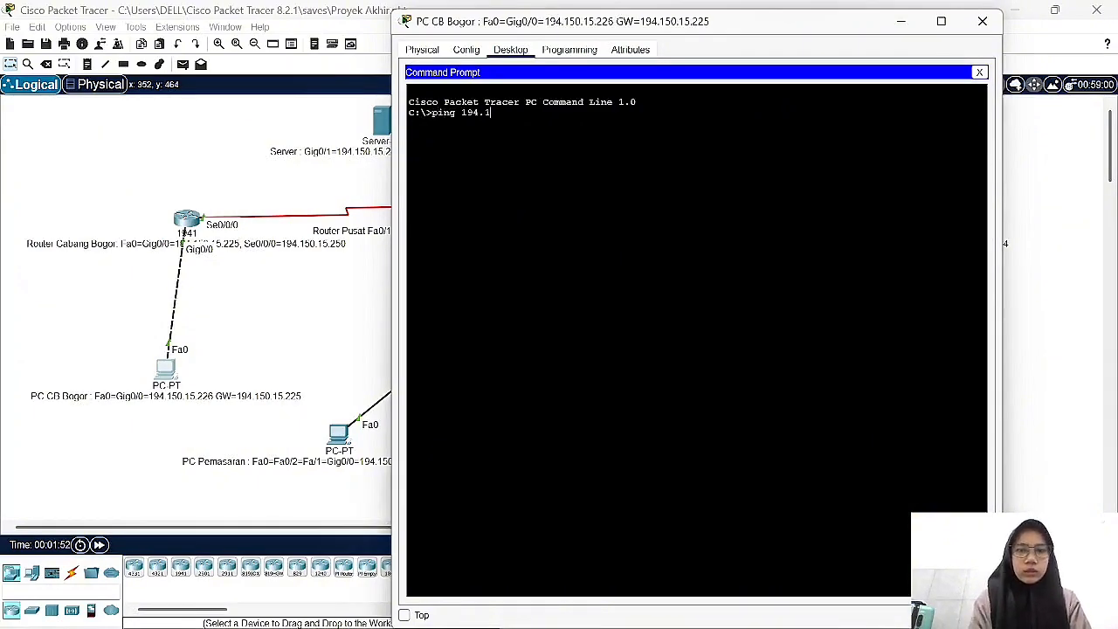
type("50.15.2")
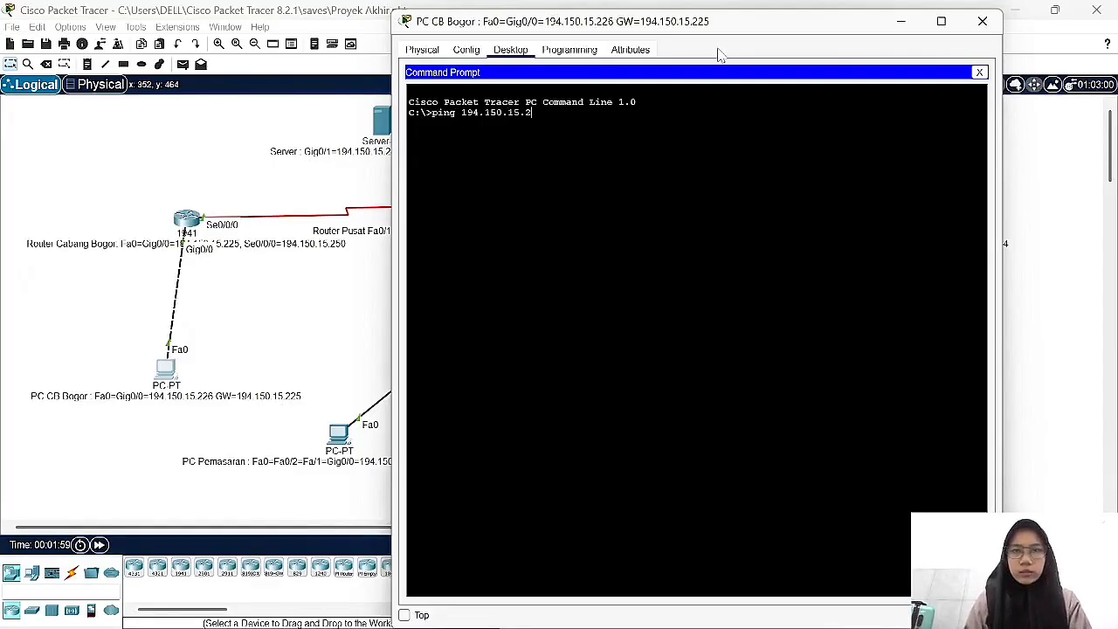
left_click_drag(780, 26, 798, 45)
type(".2")
key("Return")
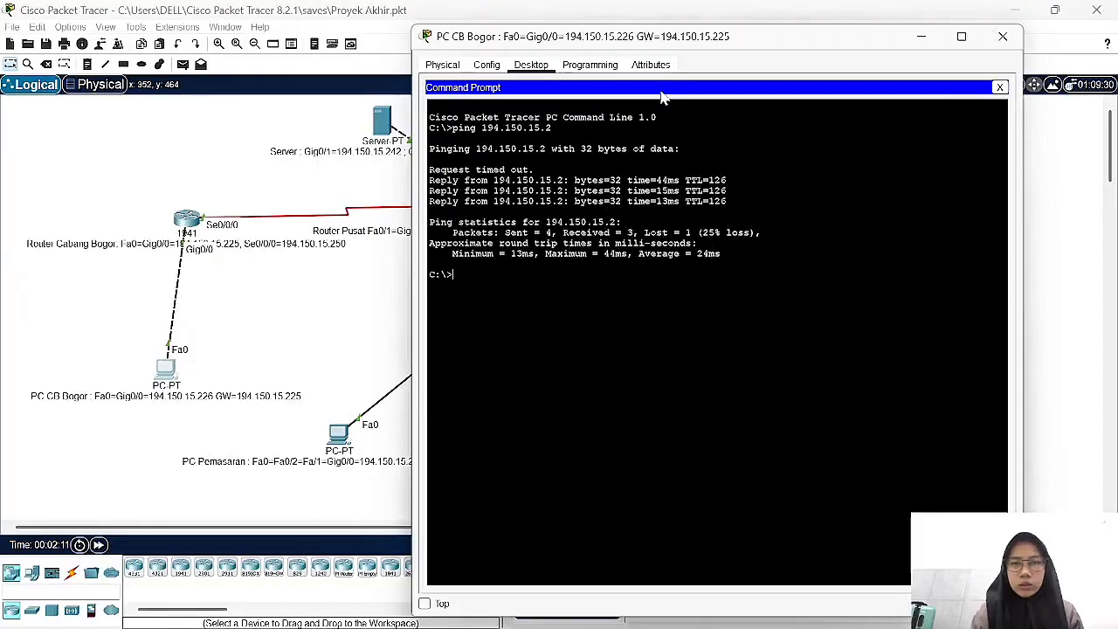
key("Up")
key("Return")
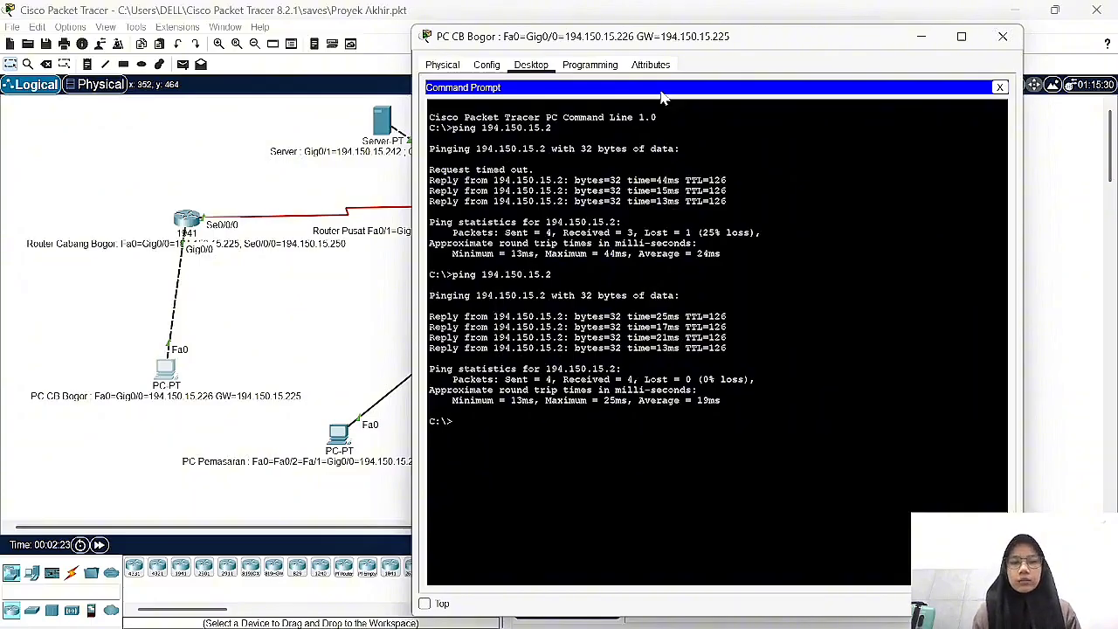
- Ping PC Pengadaan at 194.150.15.3 twice from PC CB Bogor
type("ping")
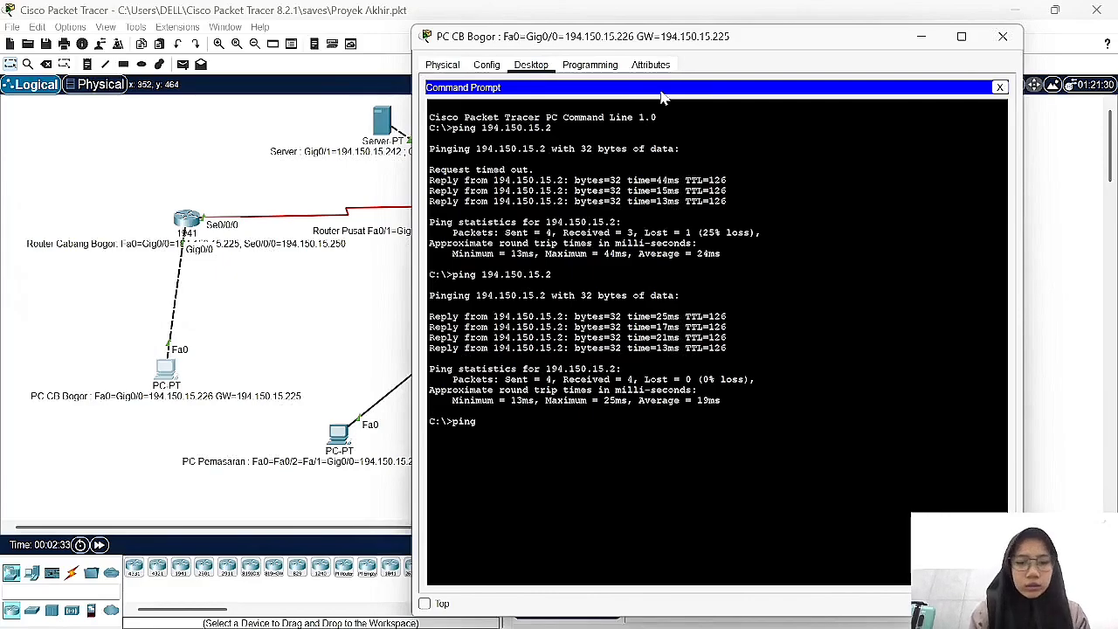
type(" 194.1")
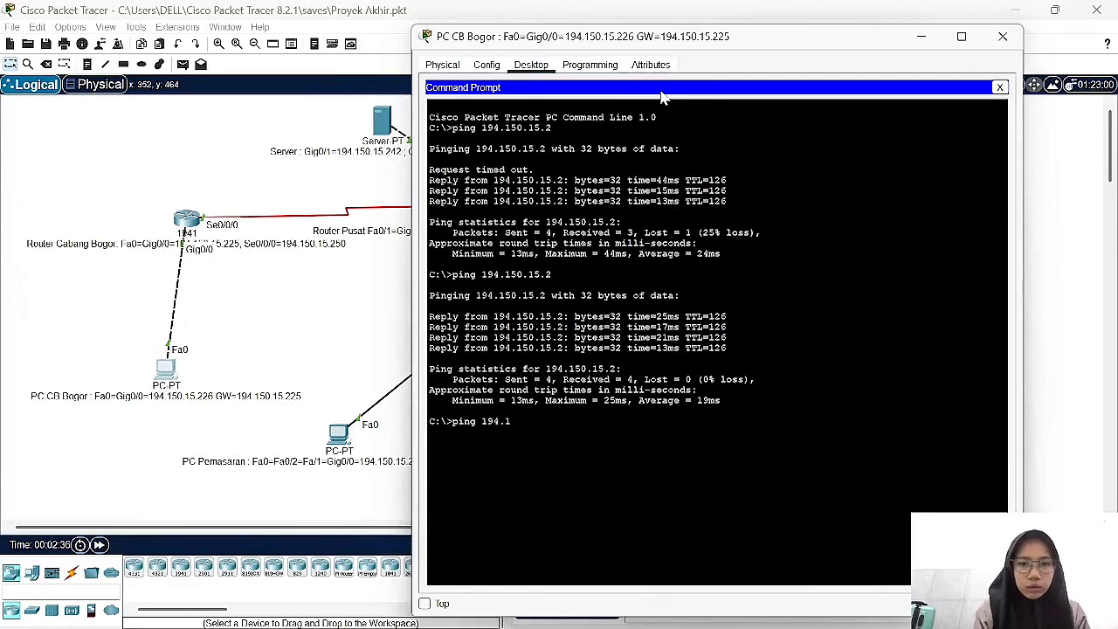
type("50.15.3")
key("Return")
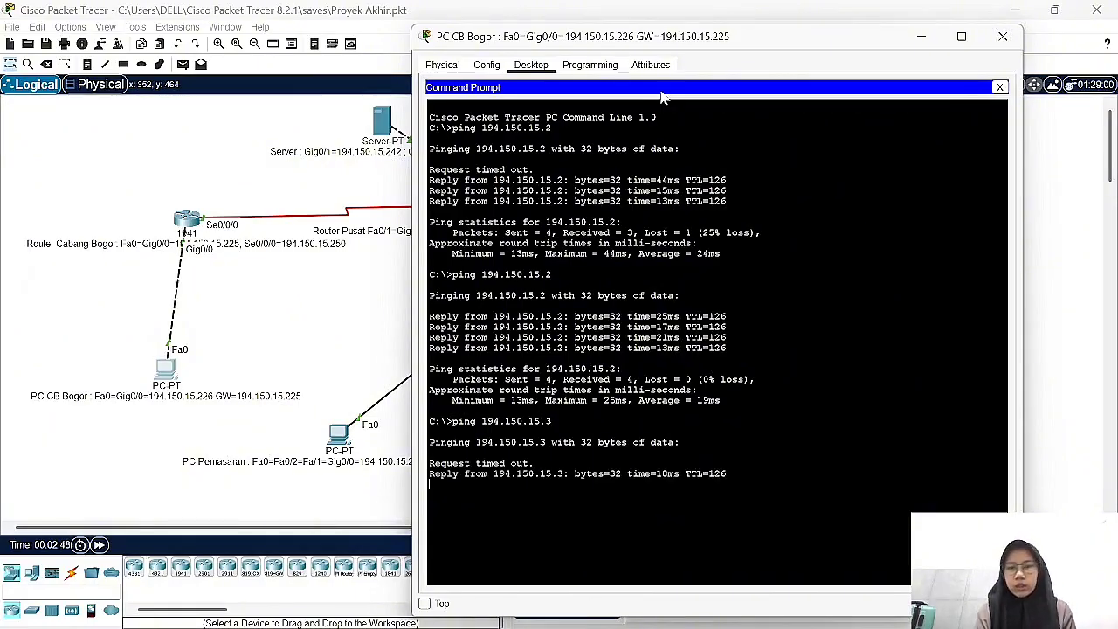
key("Up")
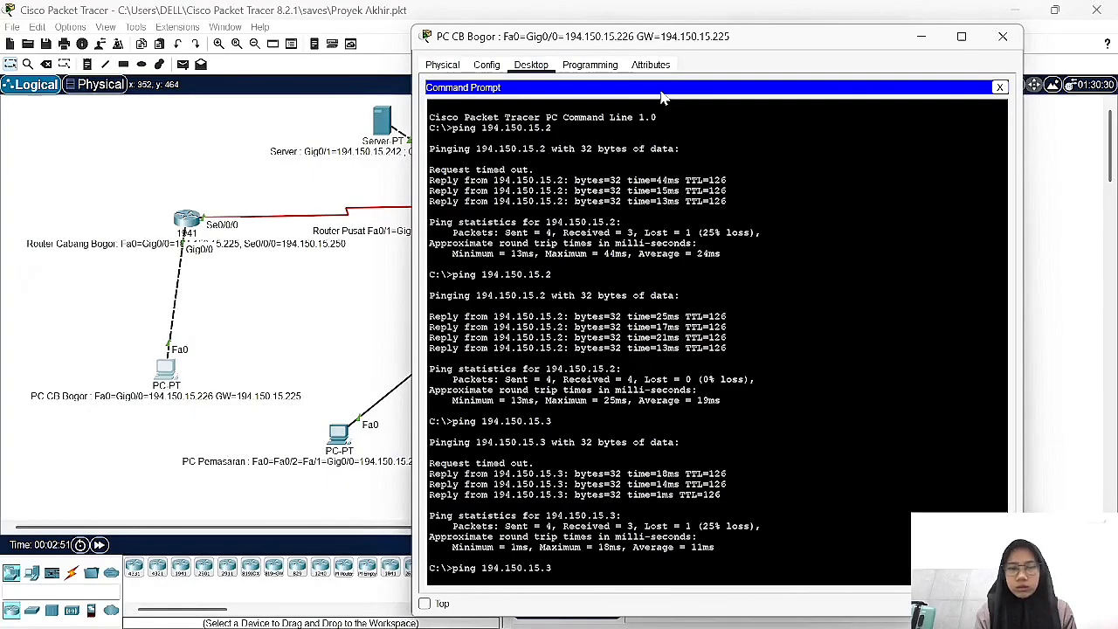
key("Return")
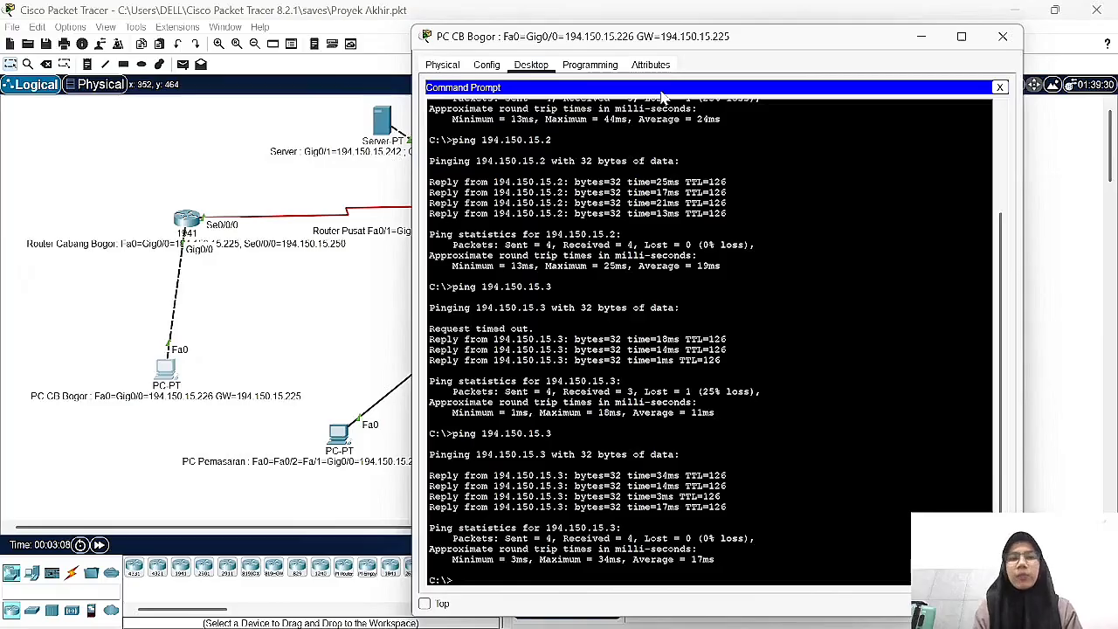
- Ping the server at 194.150.15.242 twice from PC CB Bogor
type("ng")
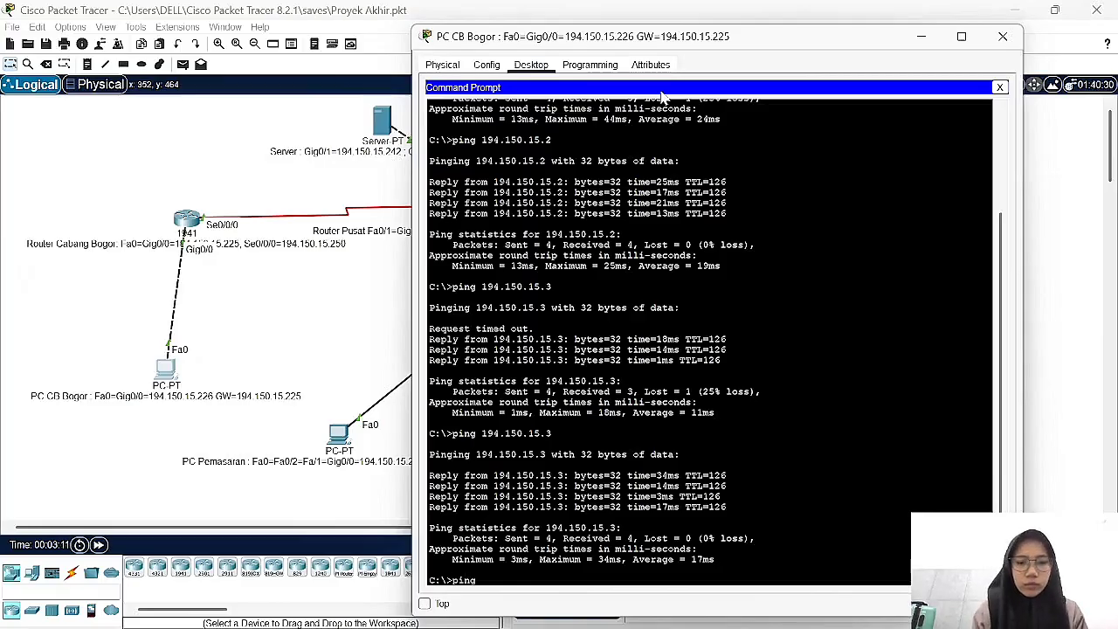
type(" 194.")
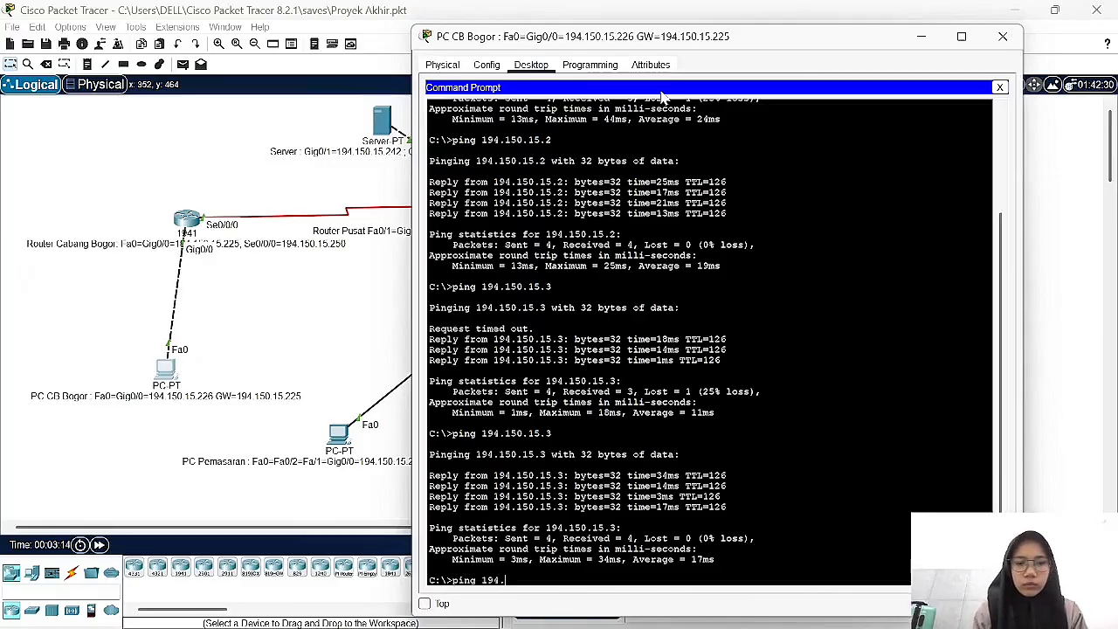
type("150.")
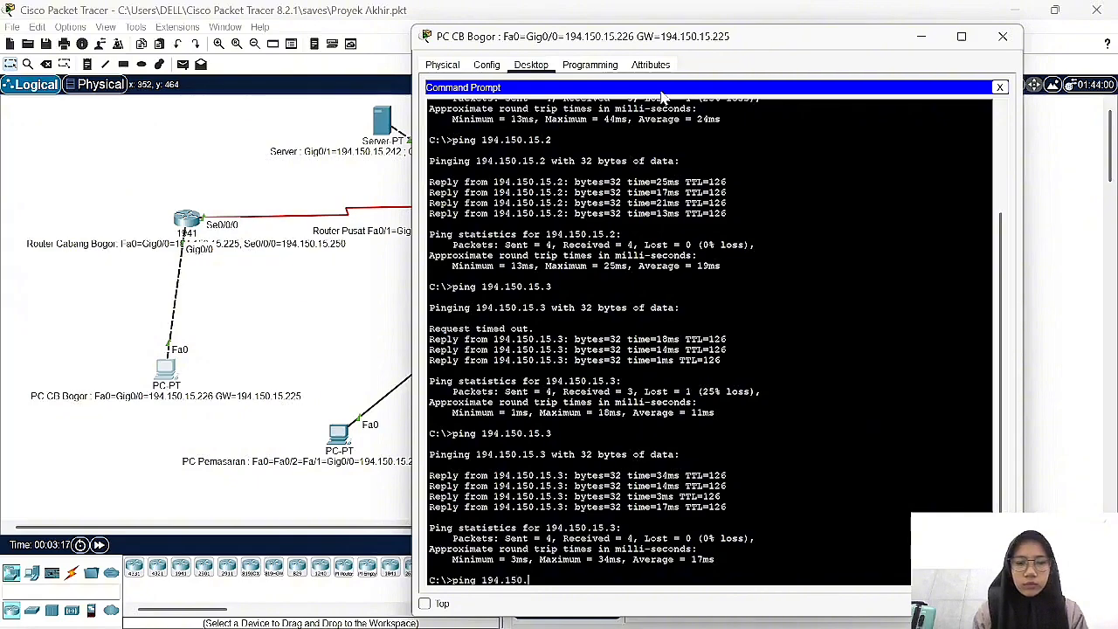
type("15.24")
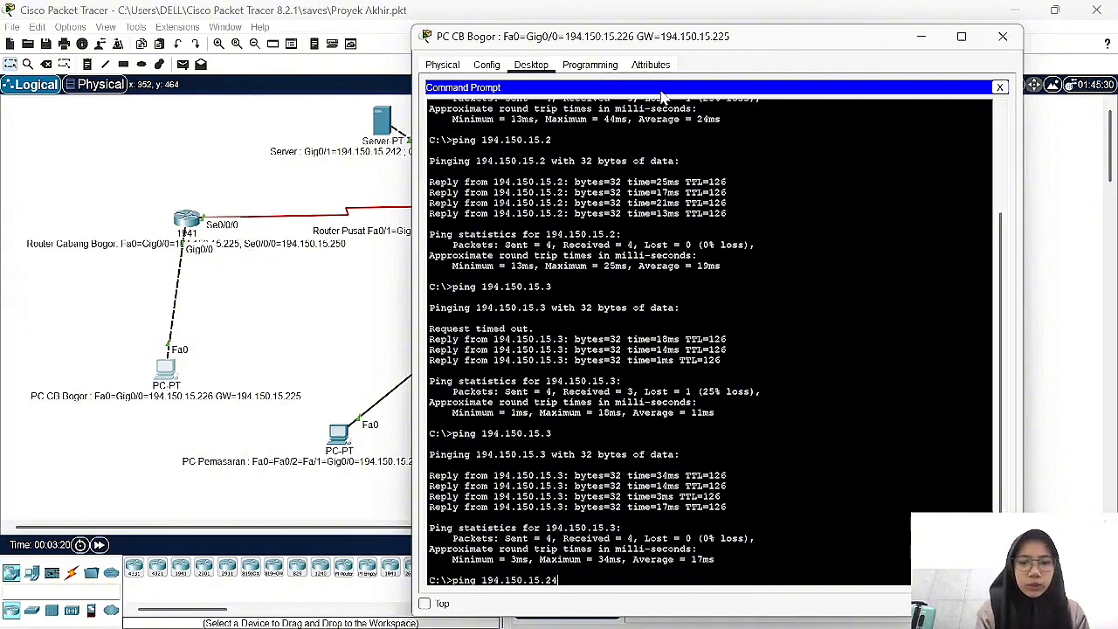
type("2")
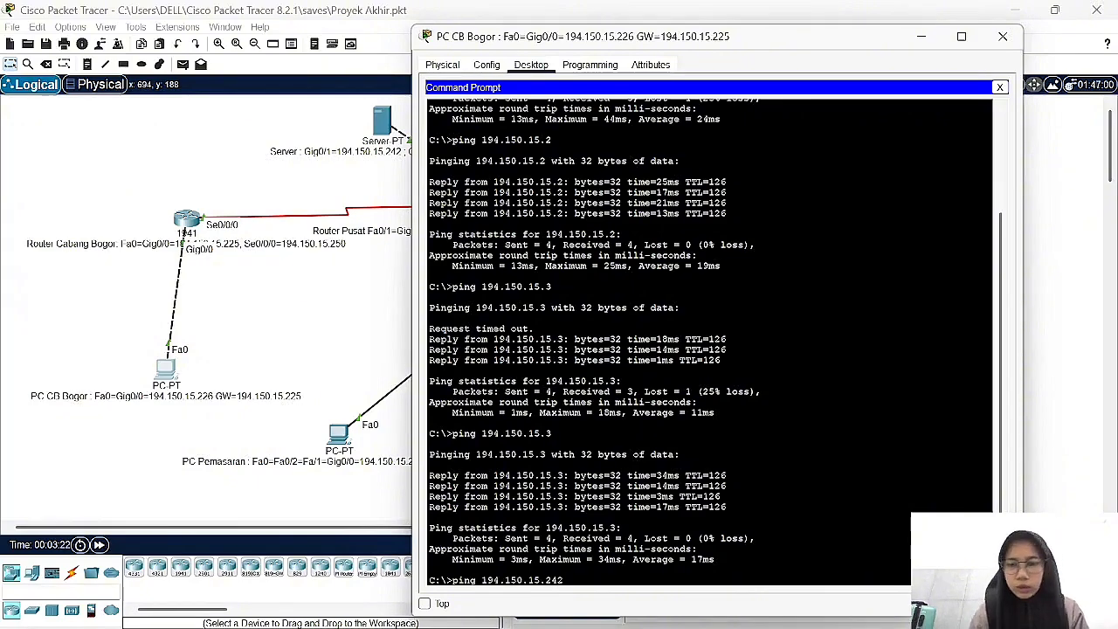
key("Return")
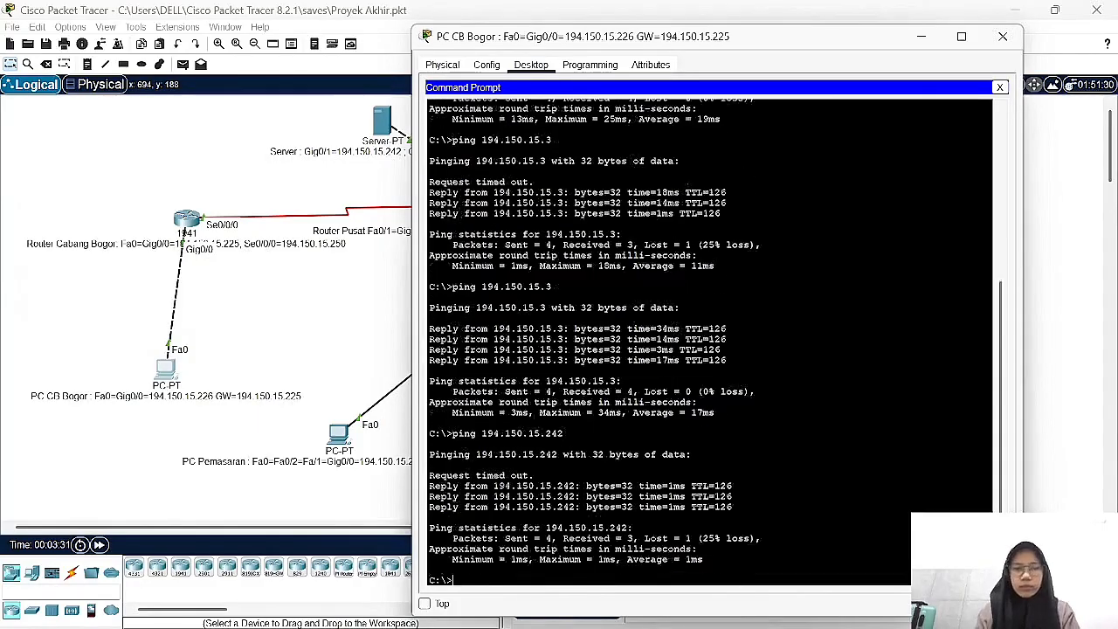
key("Up")
key("Return")
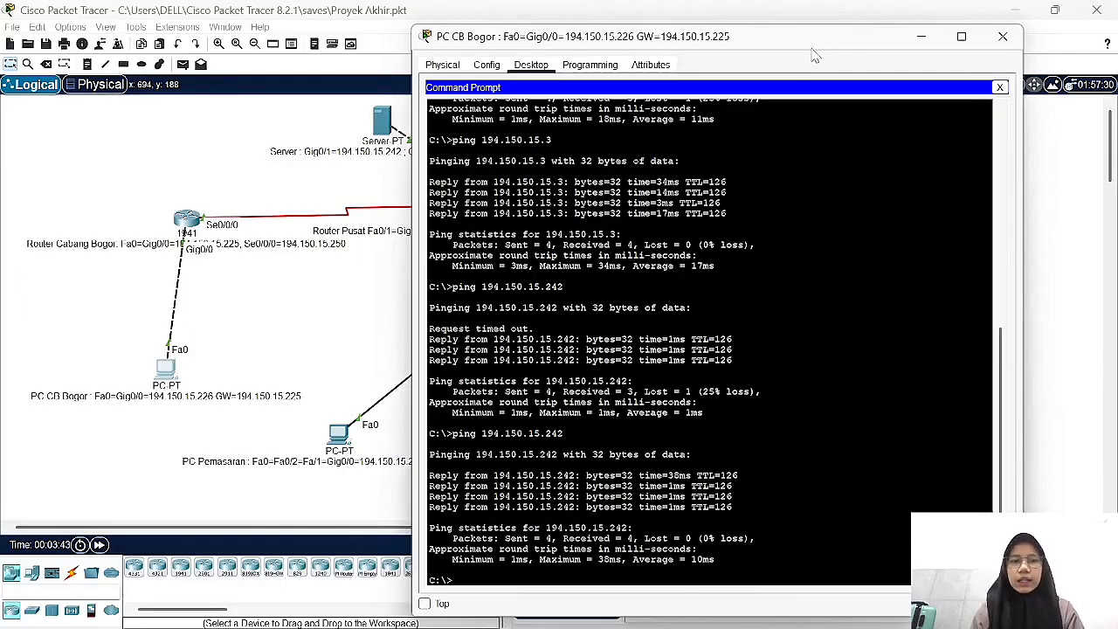
- Ping PC Bekasi at 194.150.15.195 twice from PC CB Bogor, and close that PC's window
left_click_drag(817, 45, 598, 52)
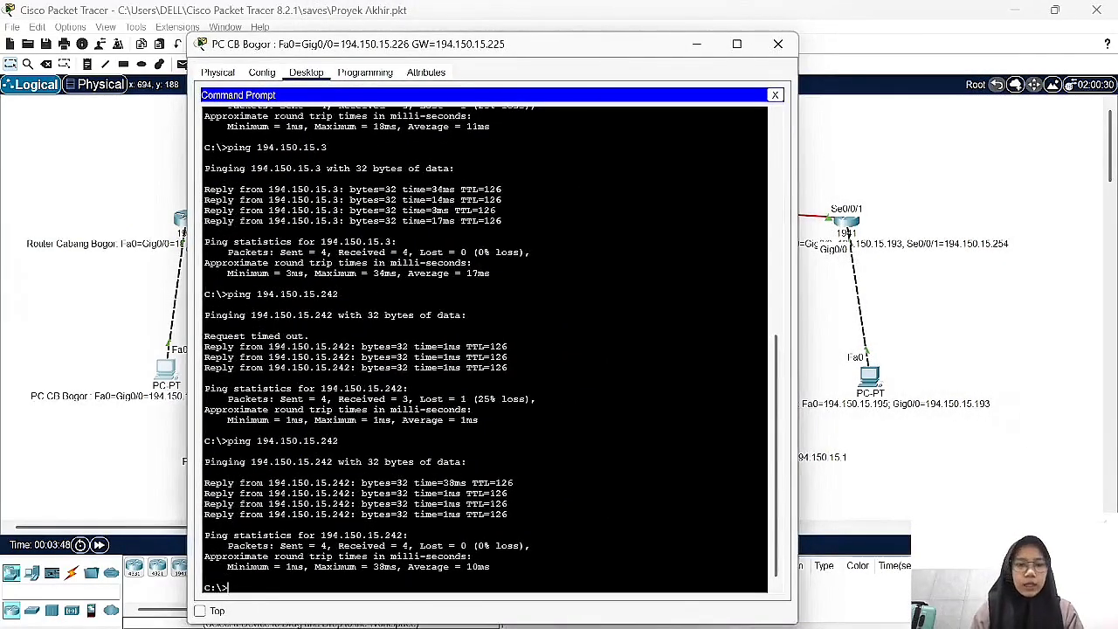
type("ping 194")
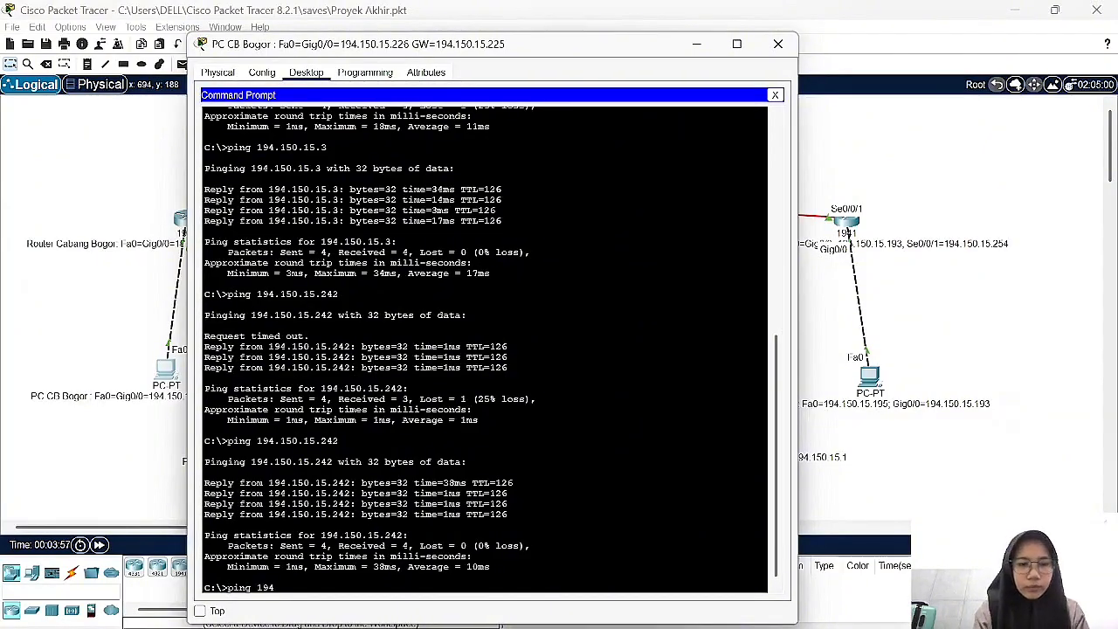
type(".150.")
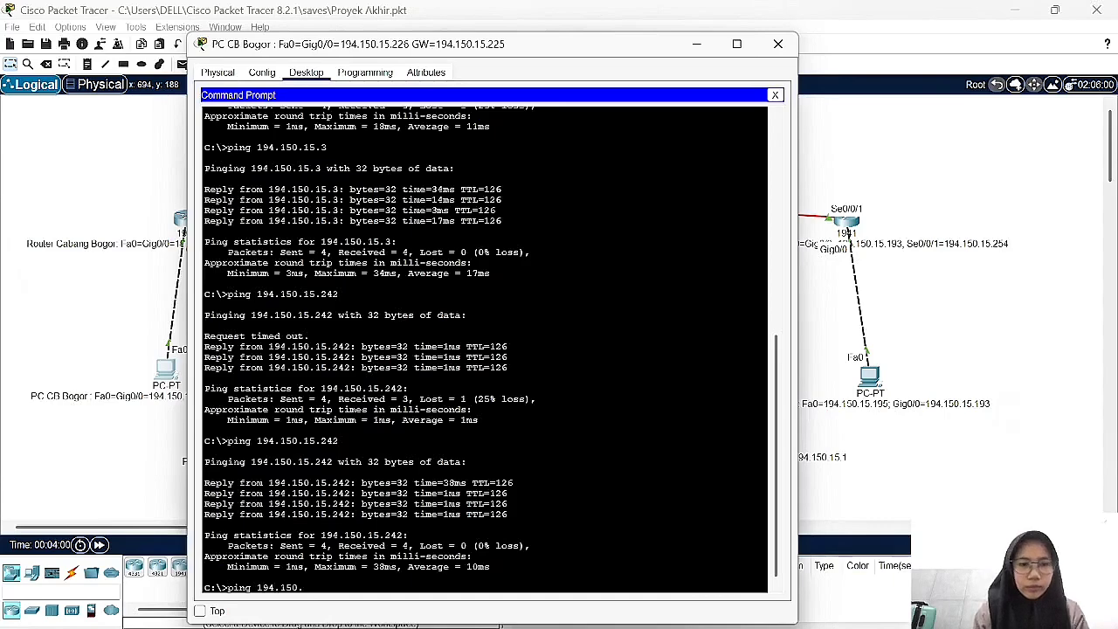
type("15")
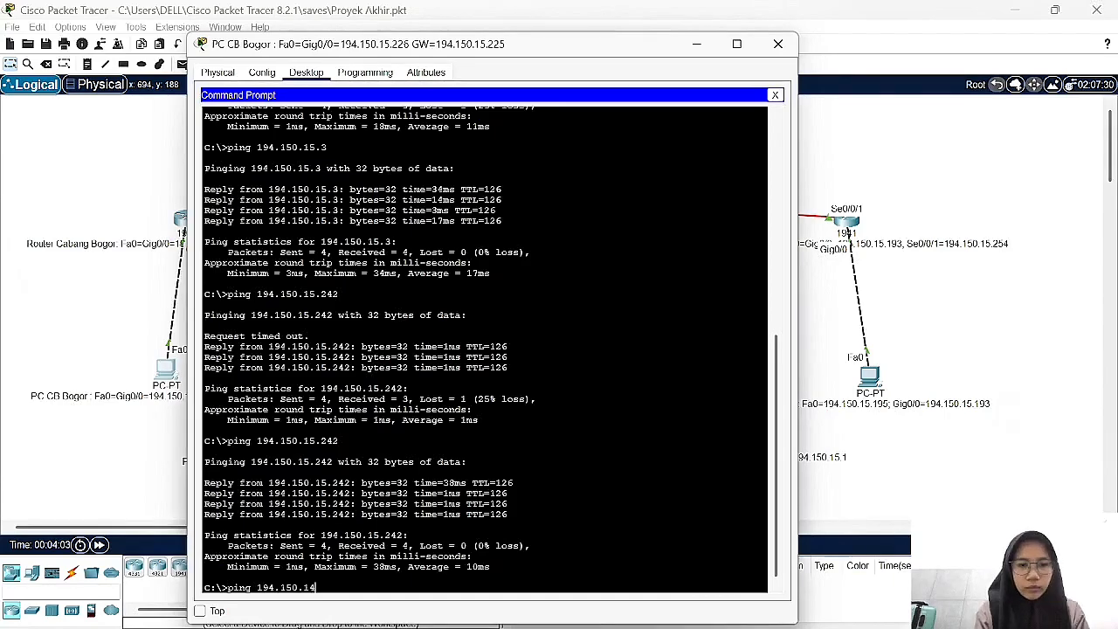
type(".")
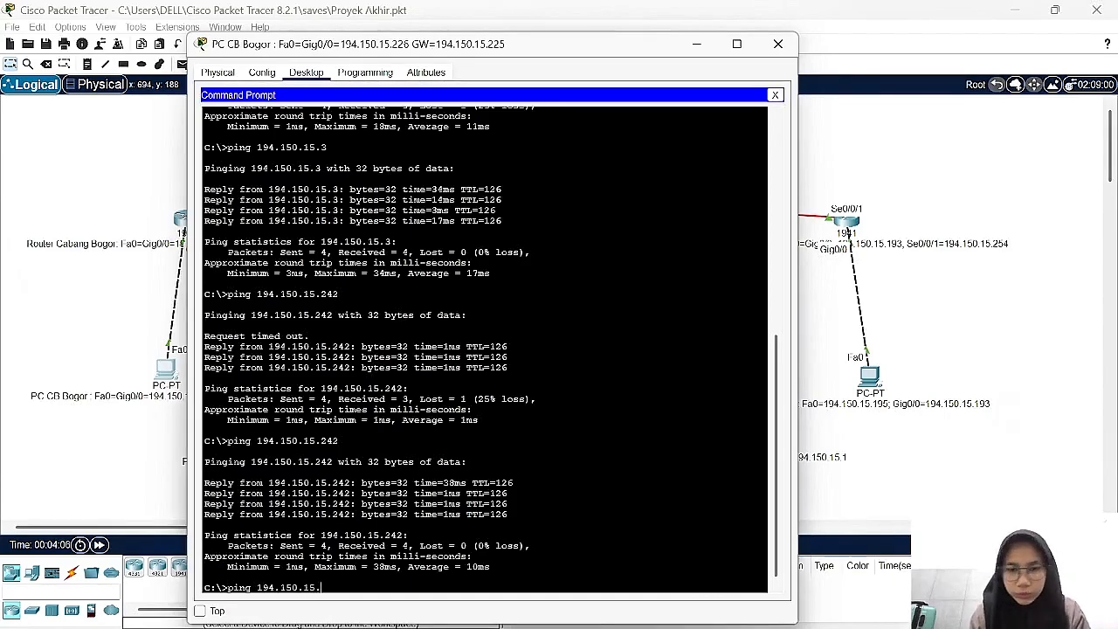
type("195")
key("Return")
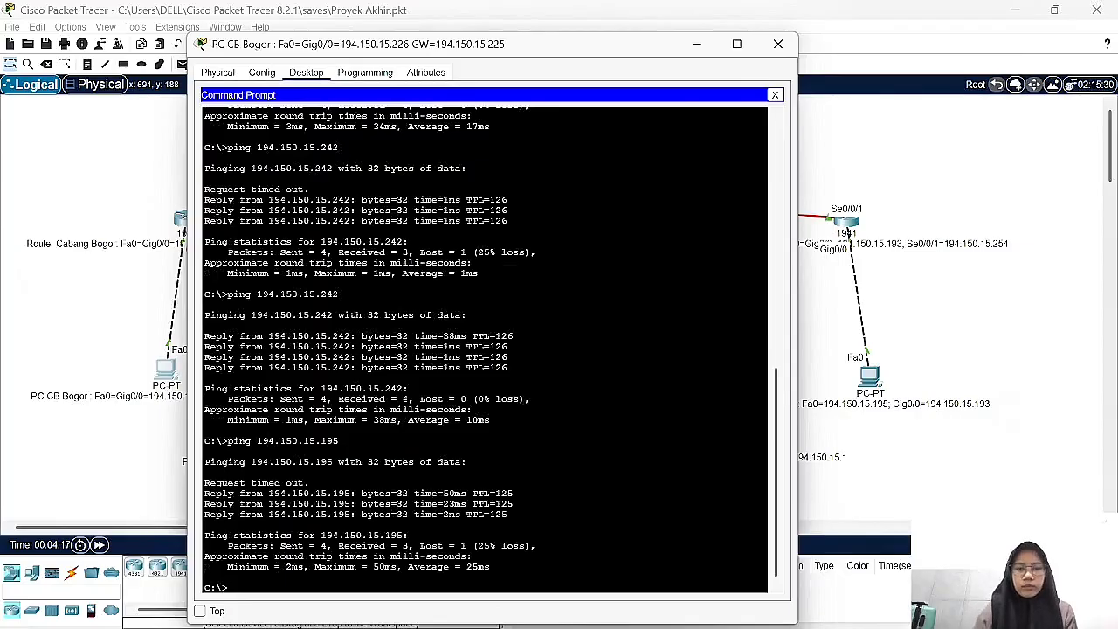
key("Up")
key("Return")
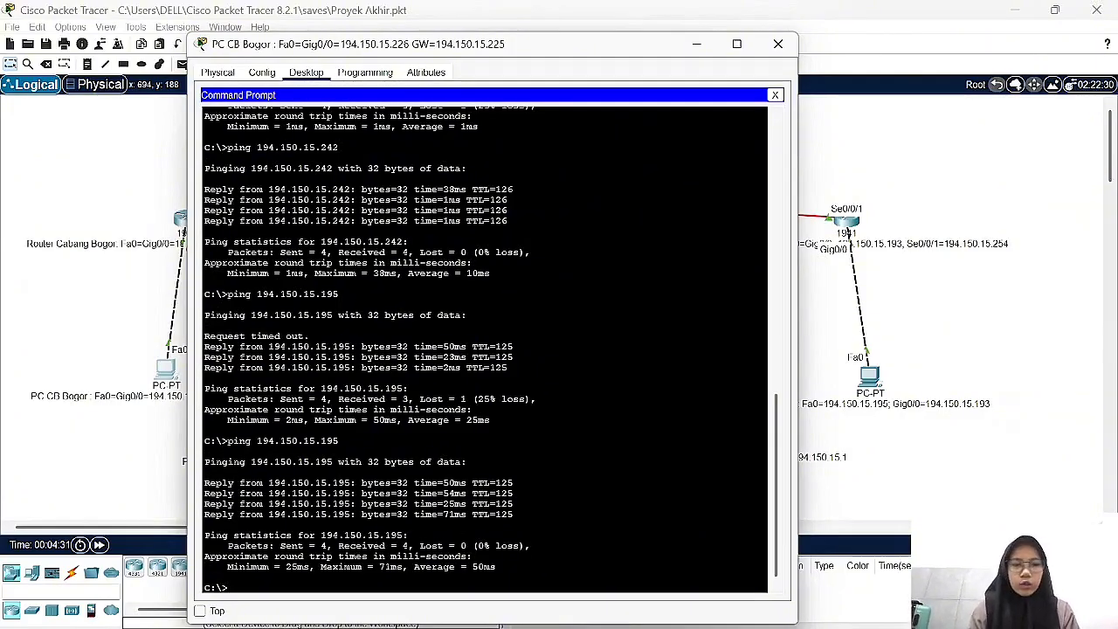
left_click(777, 44)
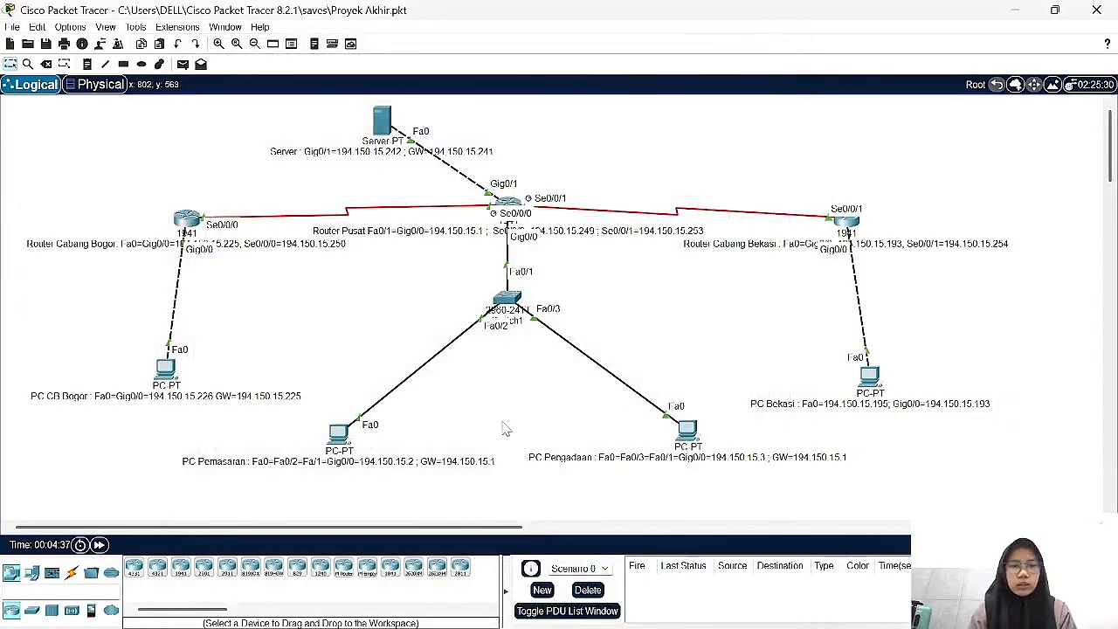
- Open PC Pemasaran's command prompt and ping PC CB Bogor at 194.150.15.226
left_click(338, 432)
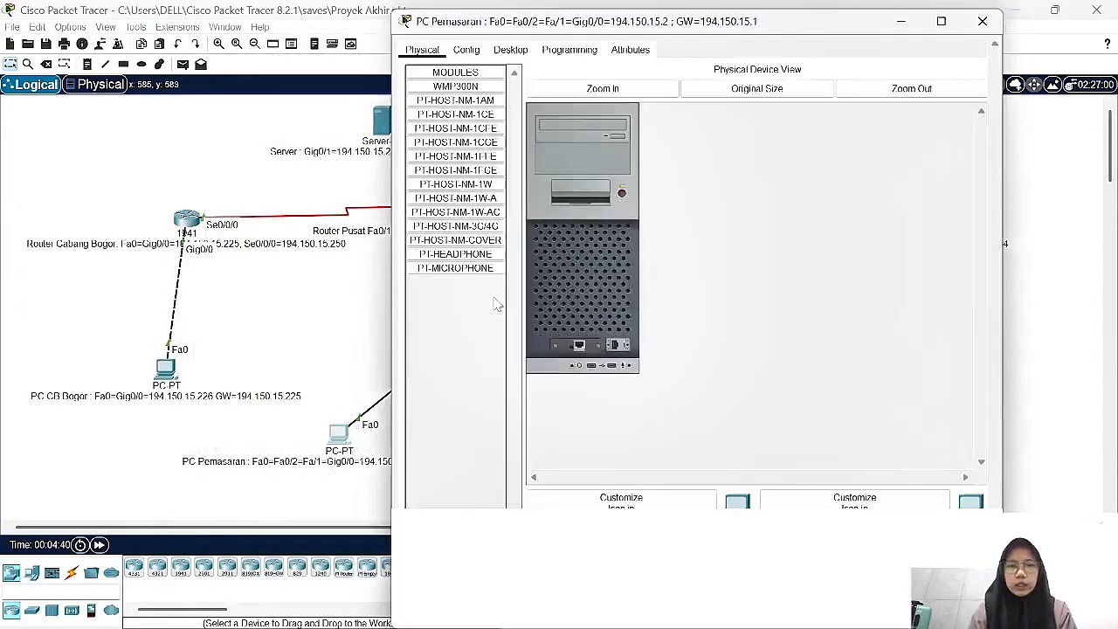
left_click(510, 49)
left_click(813, 98)
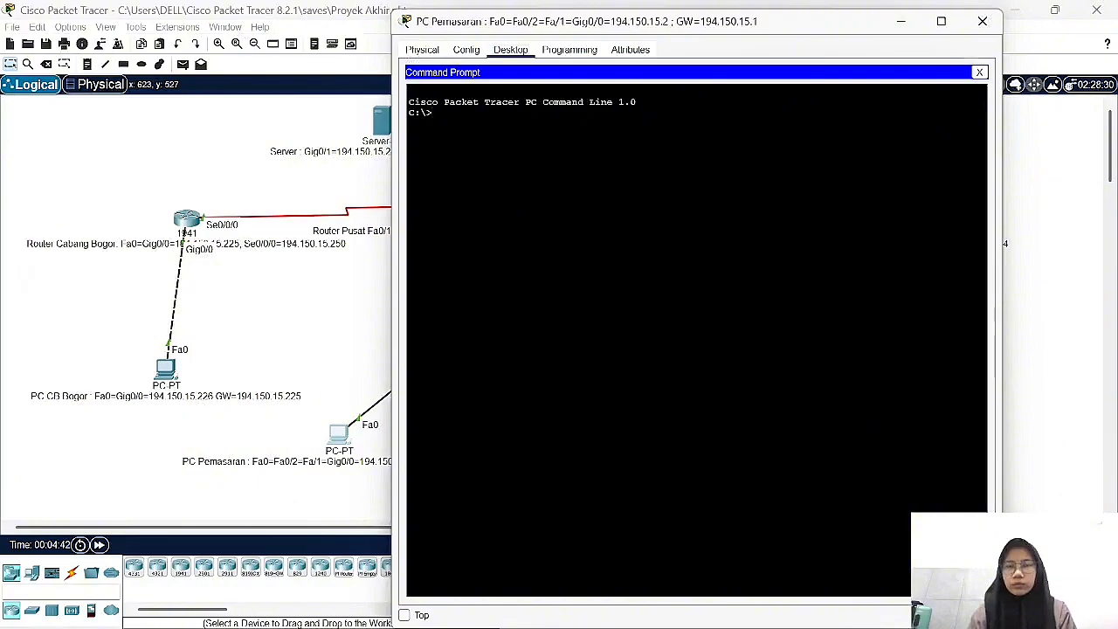
type("pin")
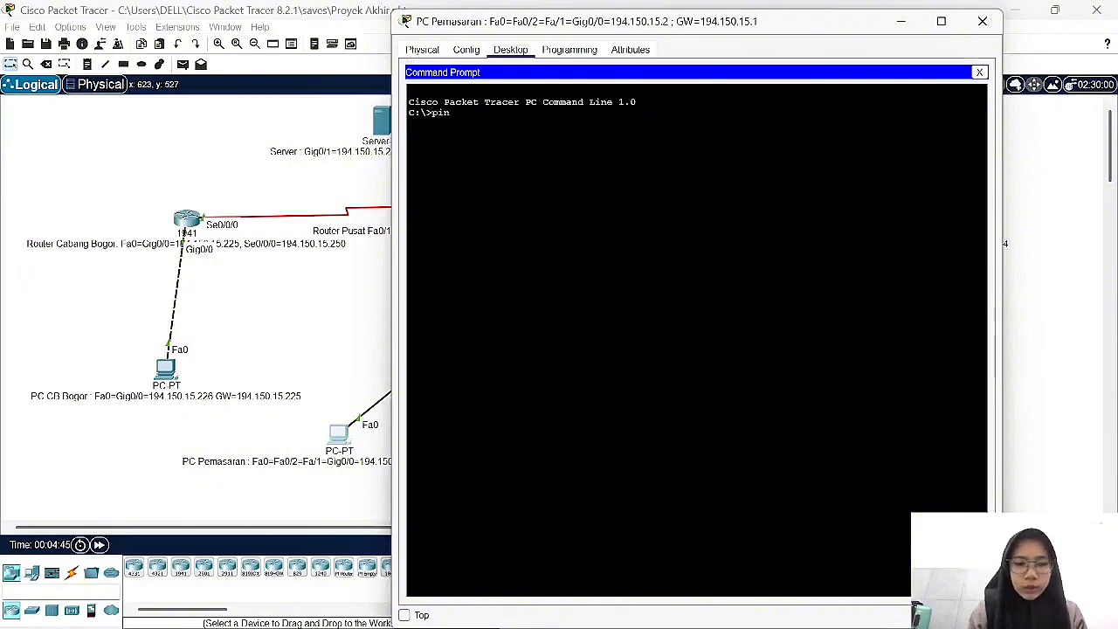
type("g 194")
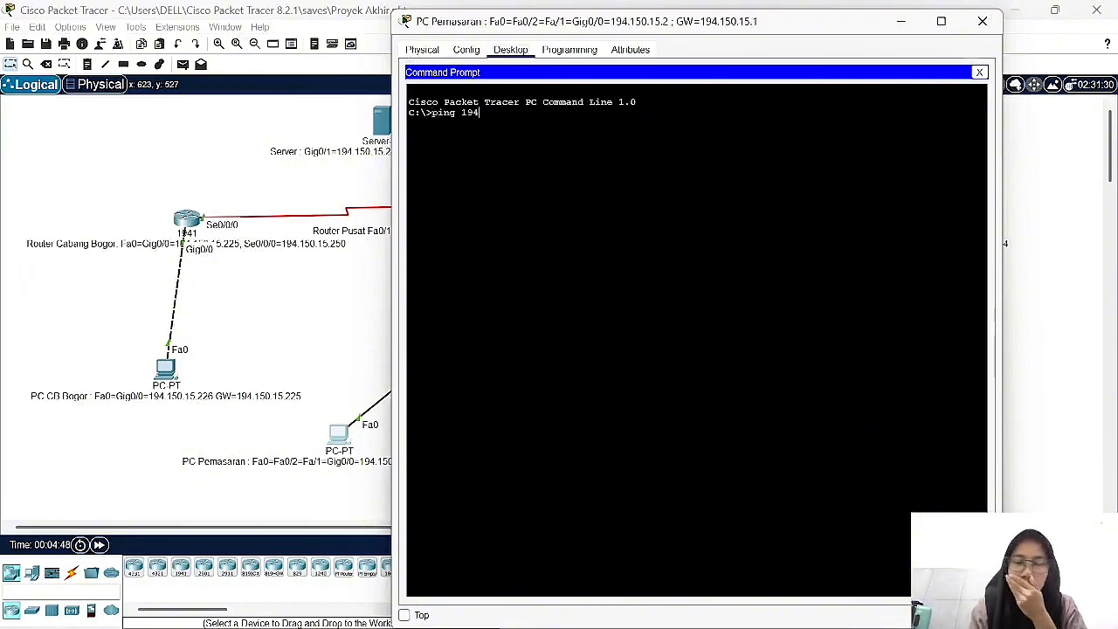
type(".15")
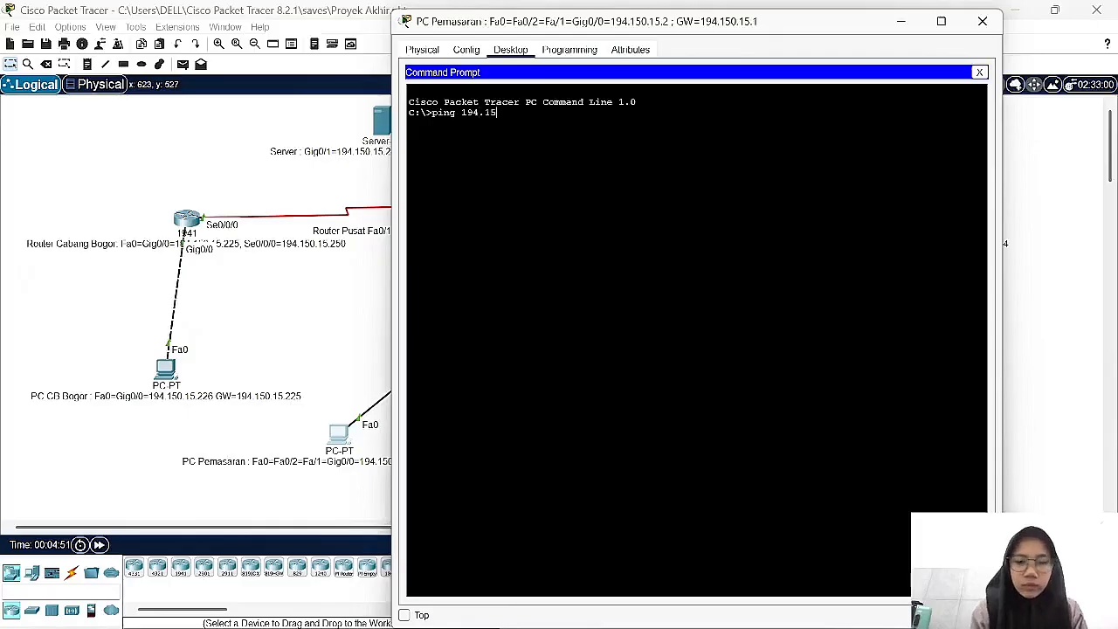
type("0.15.")
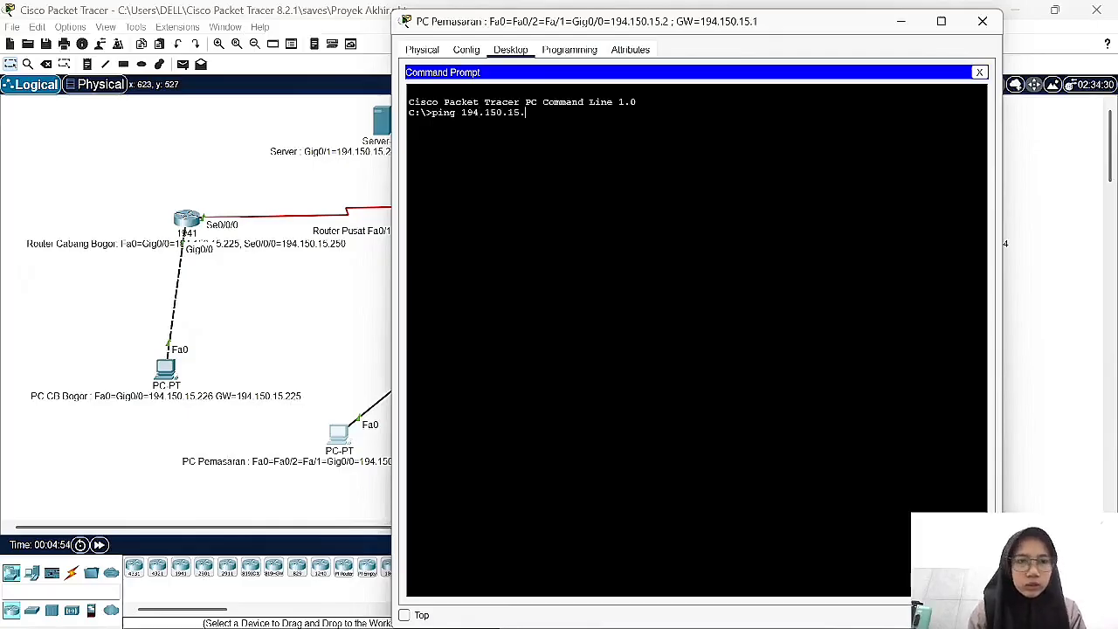
type("226")
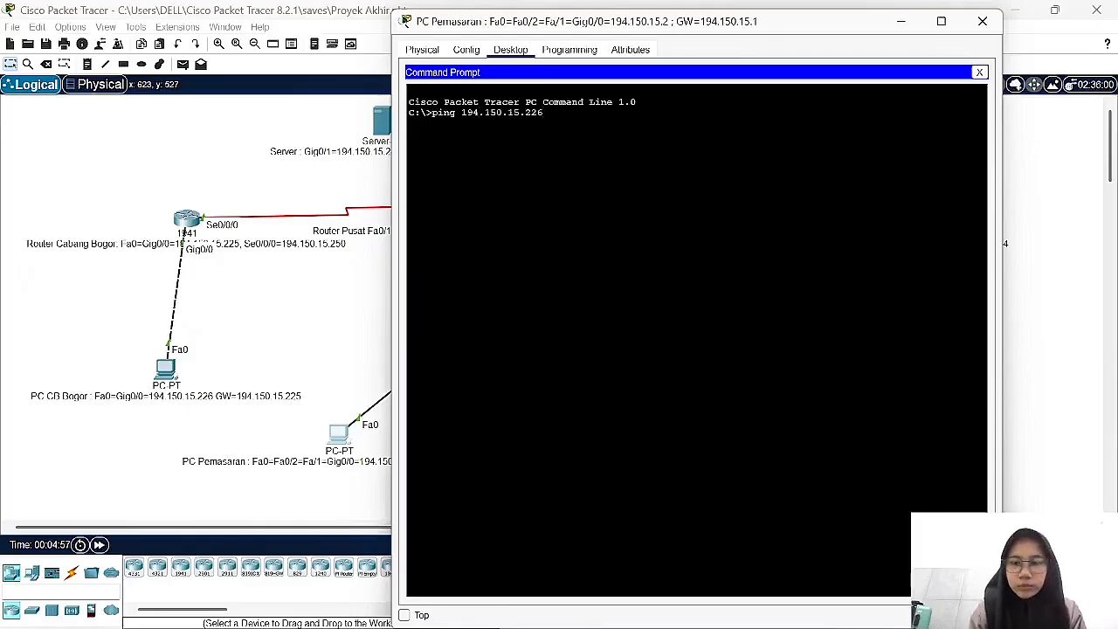
key("Return")
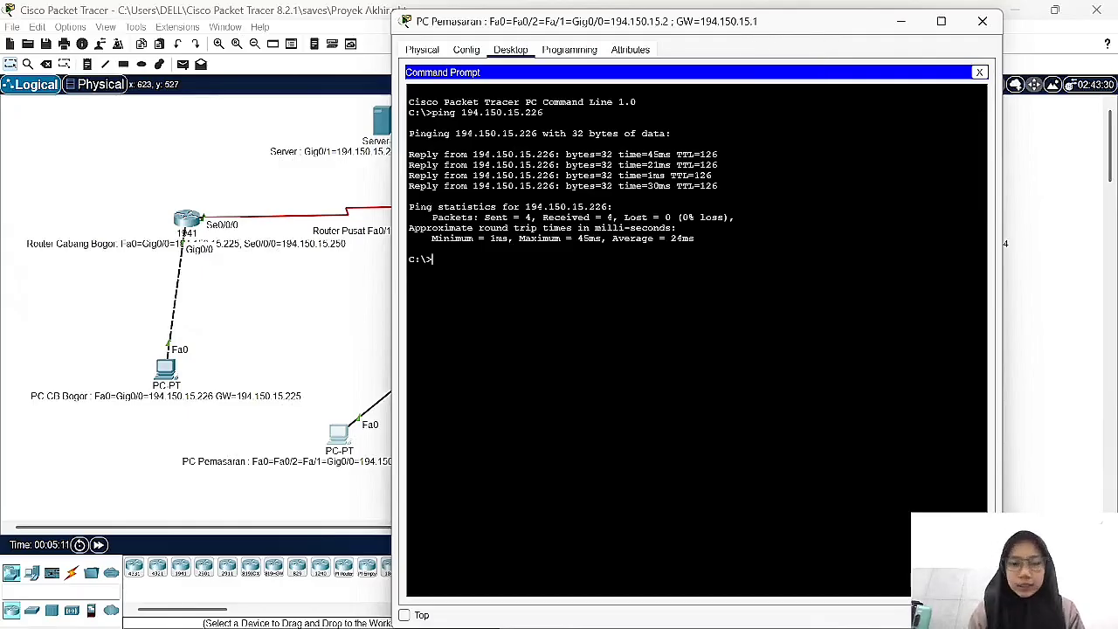
- Ping PC Bekasi at 194.150.15.195 from PC Pemasaran, and close that PC's window
type("ping")
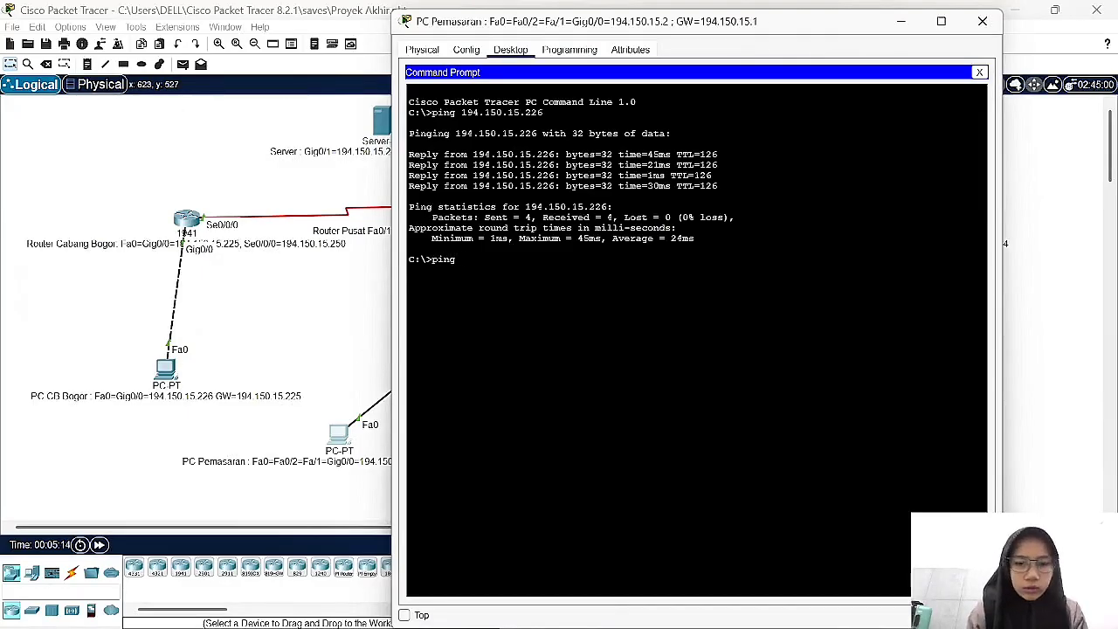
type(" 194.1")
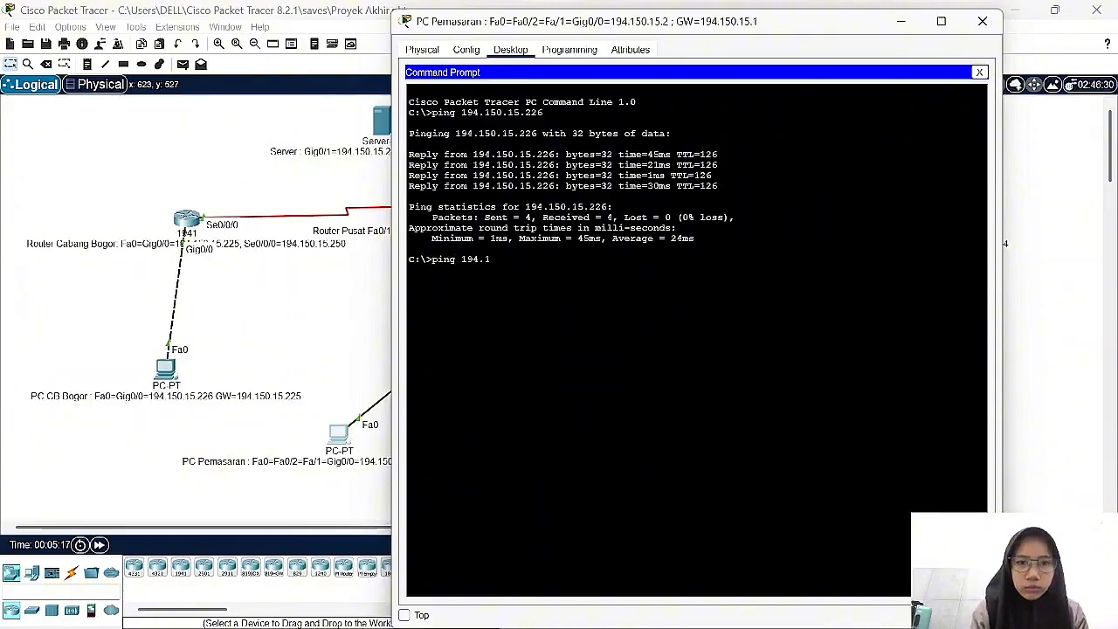
type("50.15.")
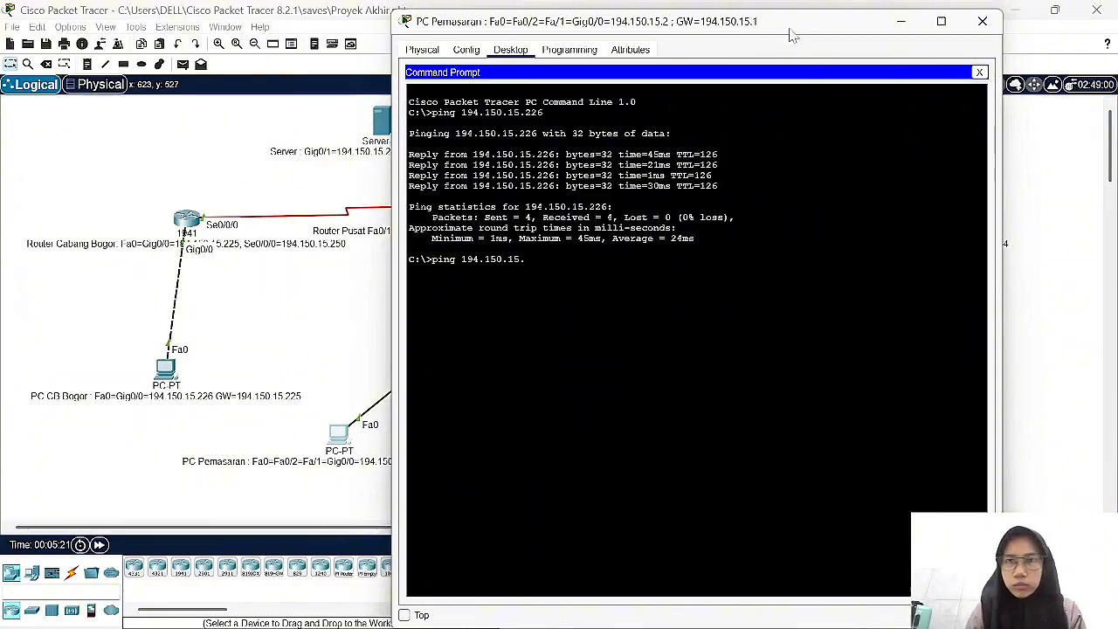
left_click_drag(798, 27, 622, 55)
type(".195")
key("Return")
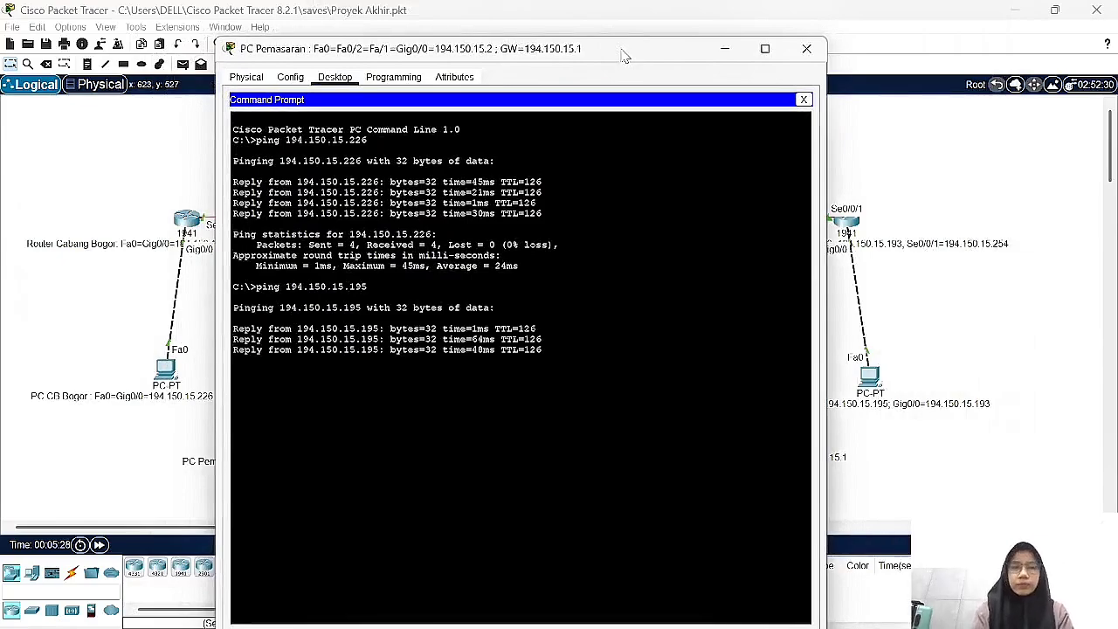
left_click(804, 51)
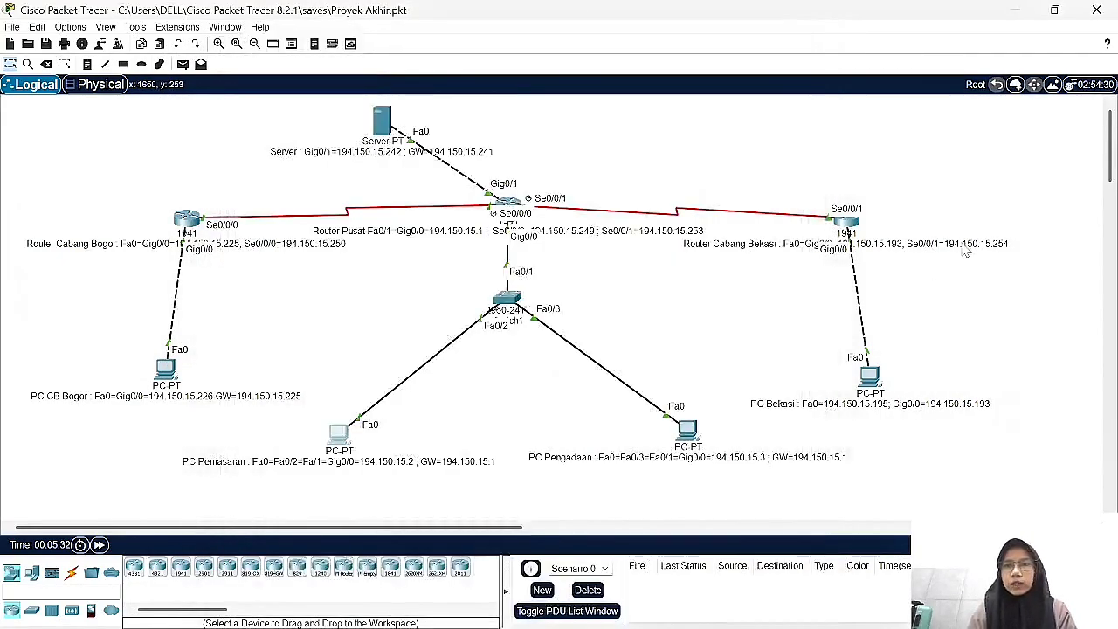
- Open PC Bekasi's command prompt and ping PC Pengadaan at 194.150.15.3
left_click(868, 377)
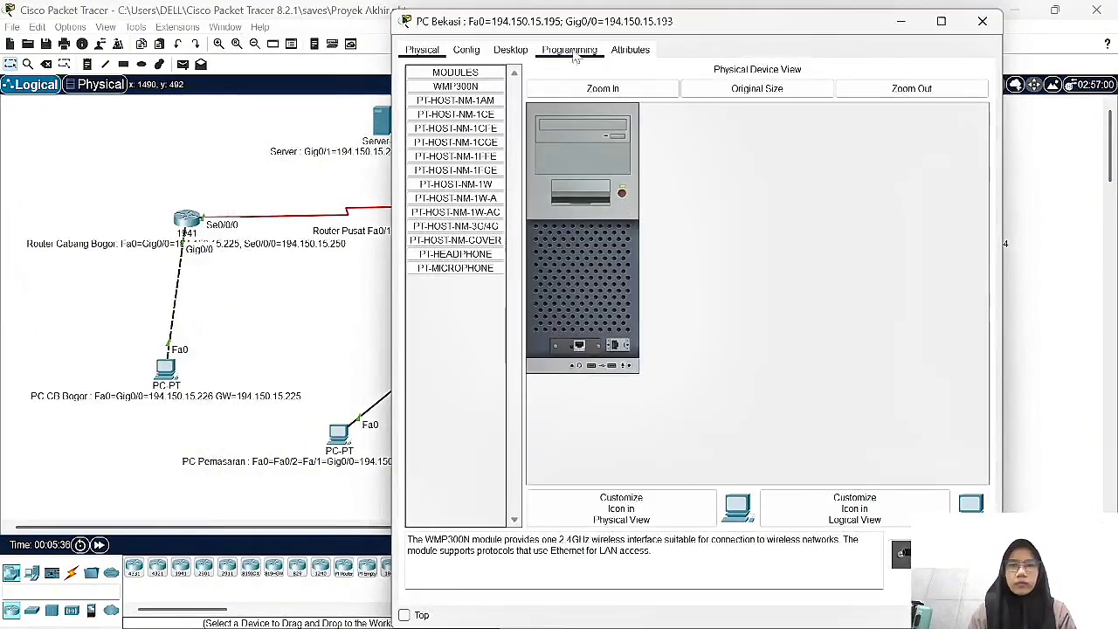
left_click(510, 50)
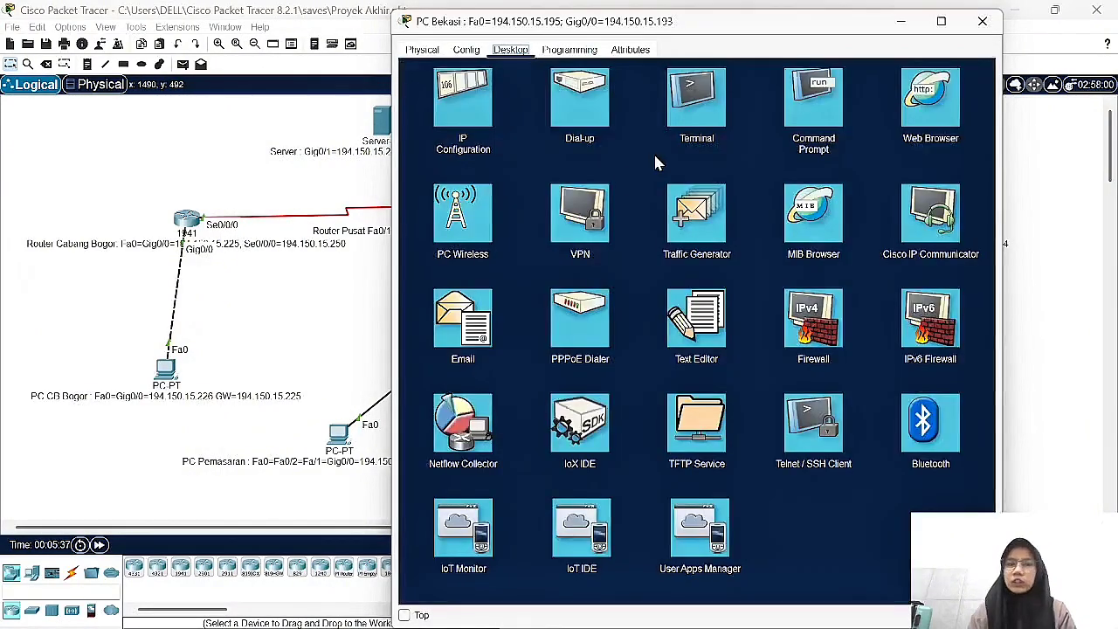
left_click(802, 110)
type("ping")
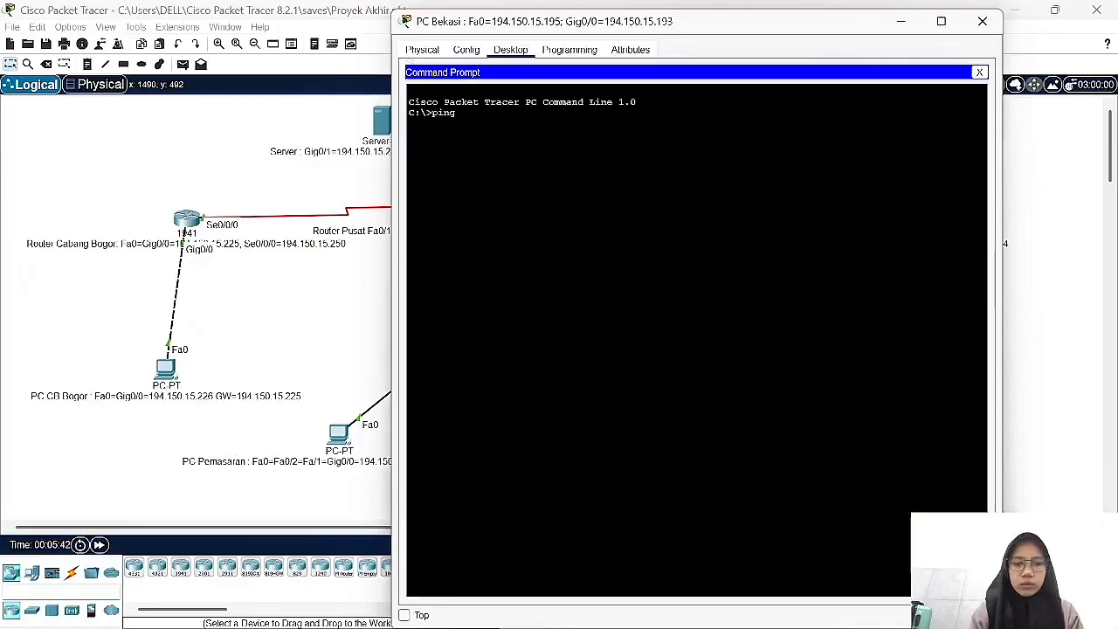
type(" 194")
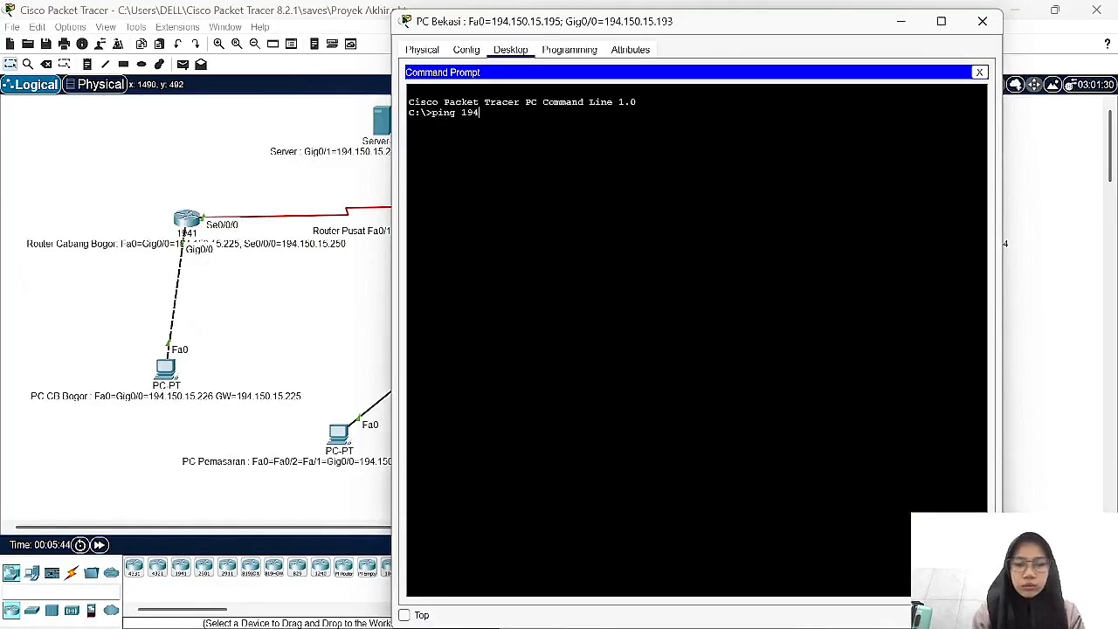
type(".150.15")
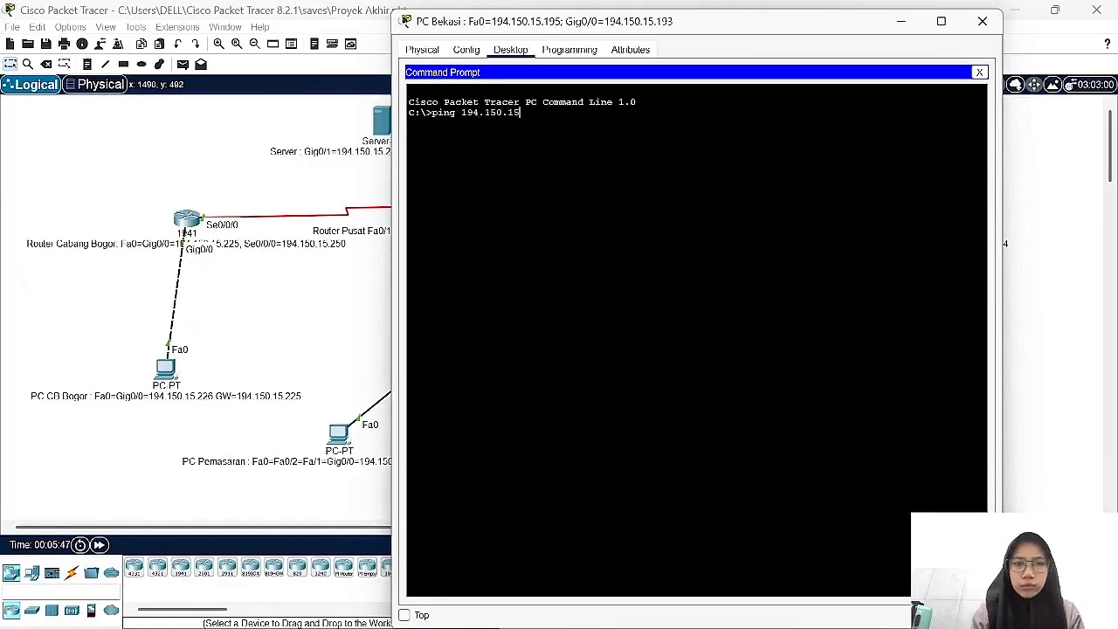
type(".")
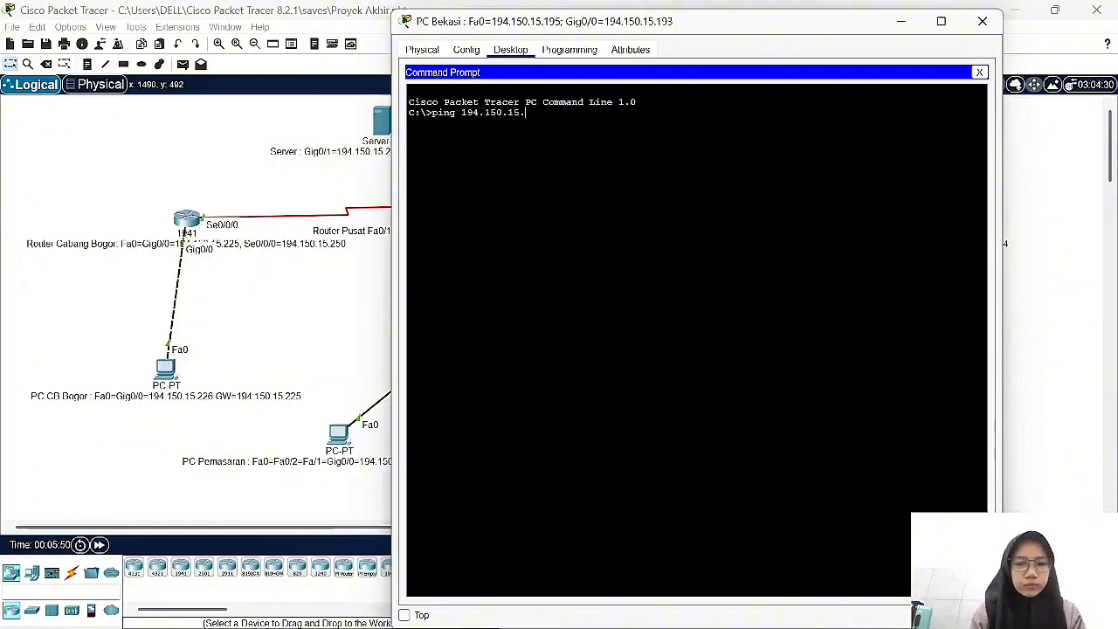
type("3")
key("Return")
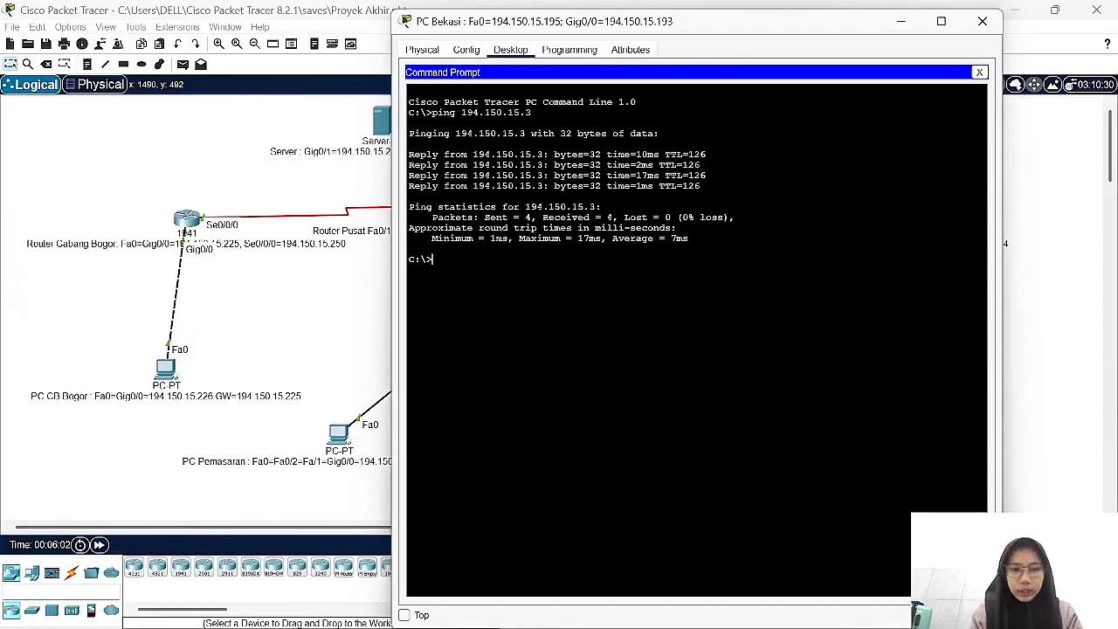
- Ping the server at 194.150.15.242 from PC Bekasi's command prompt
type("ping")
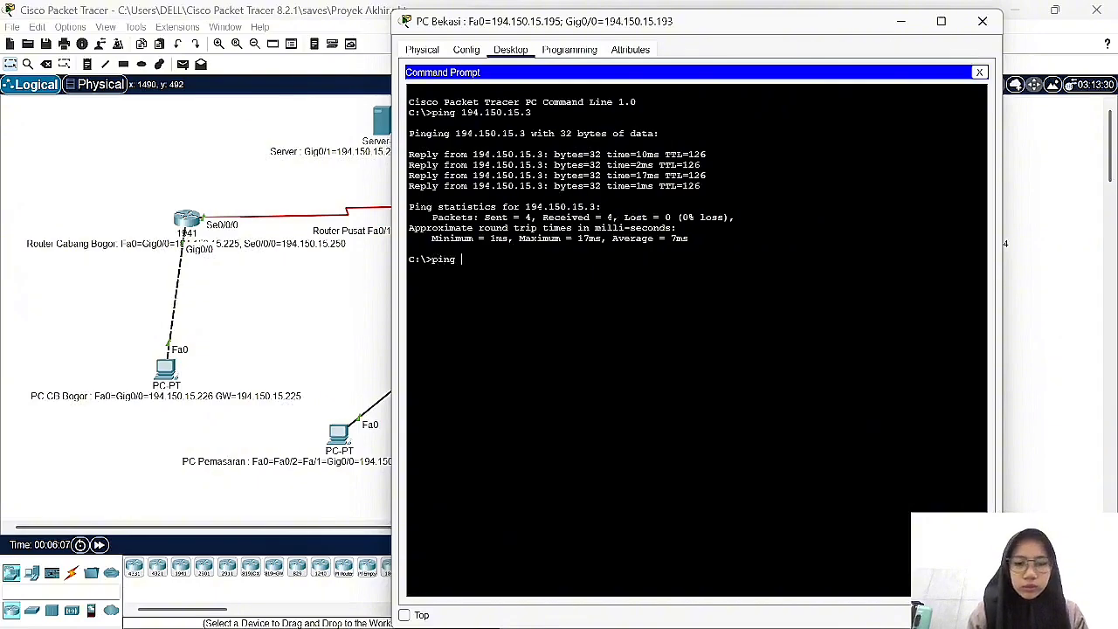
type(" 194")
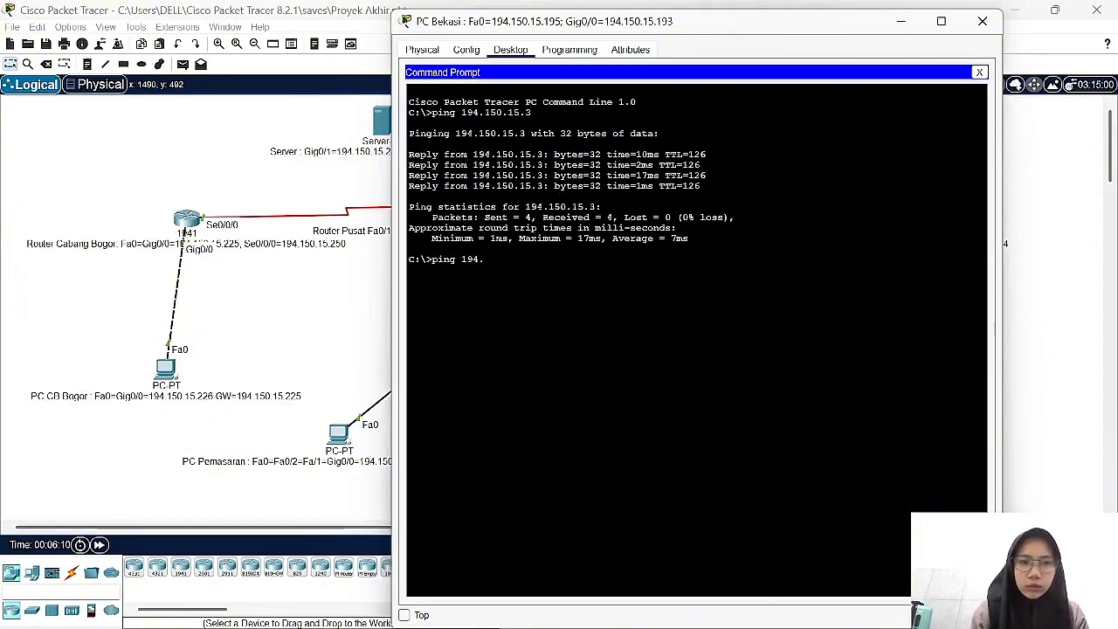
type(".")
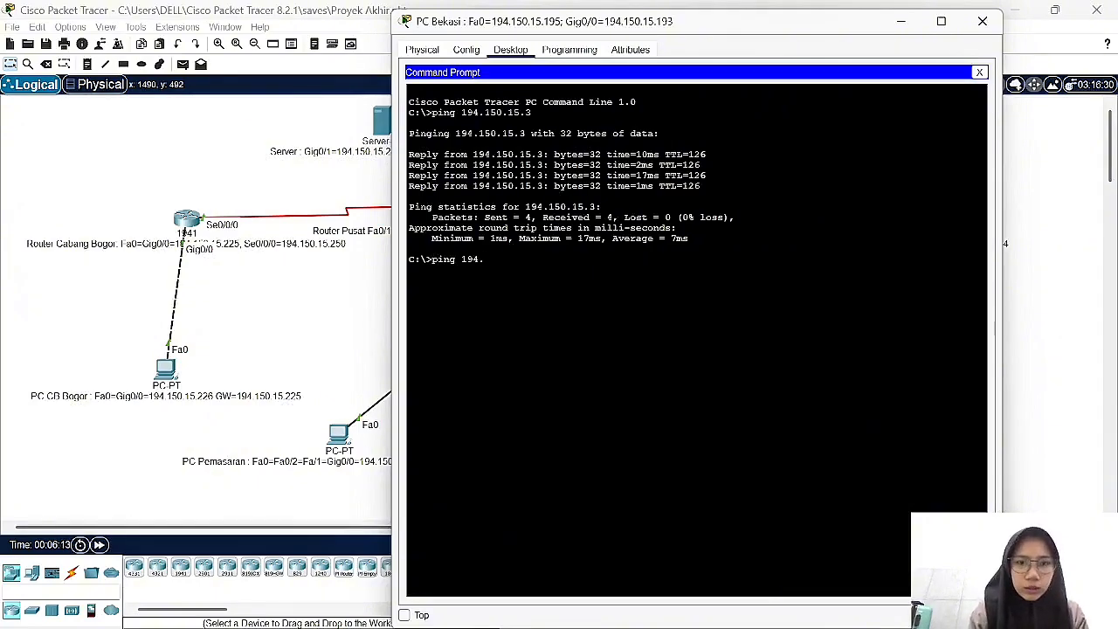
type("150.15.24")
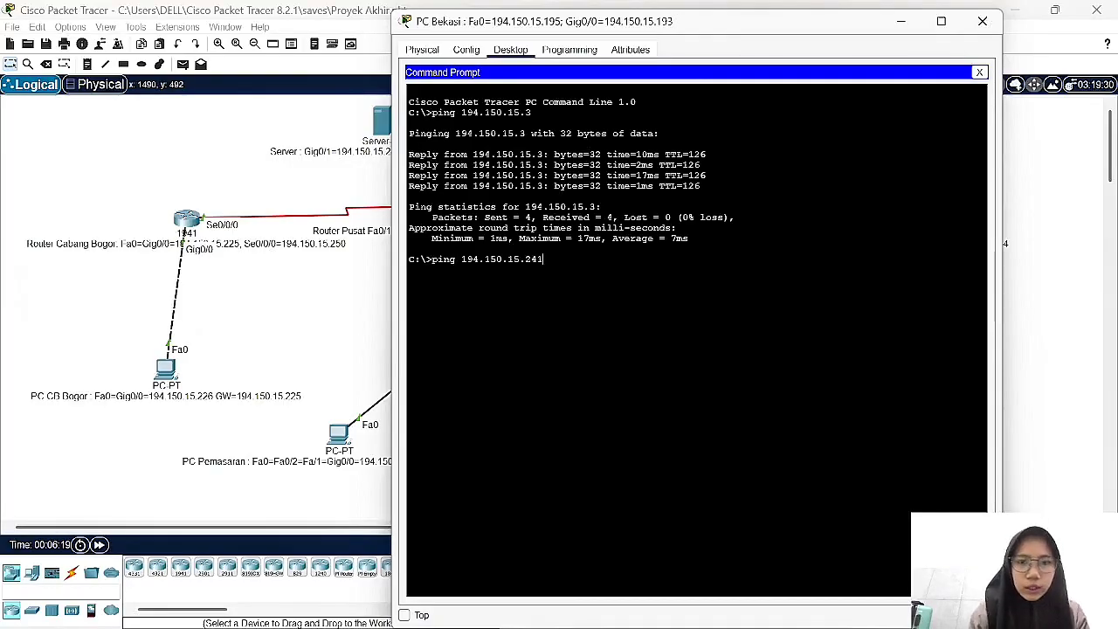
type("2")
key("Return")
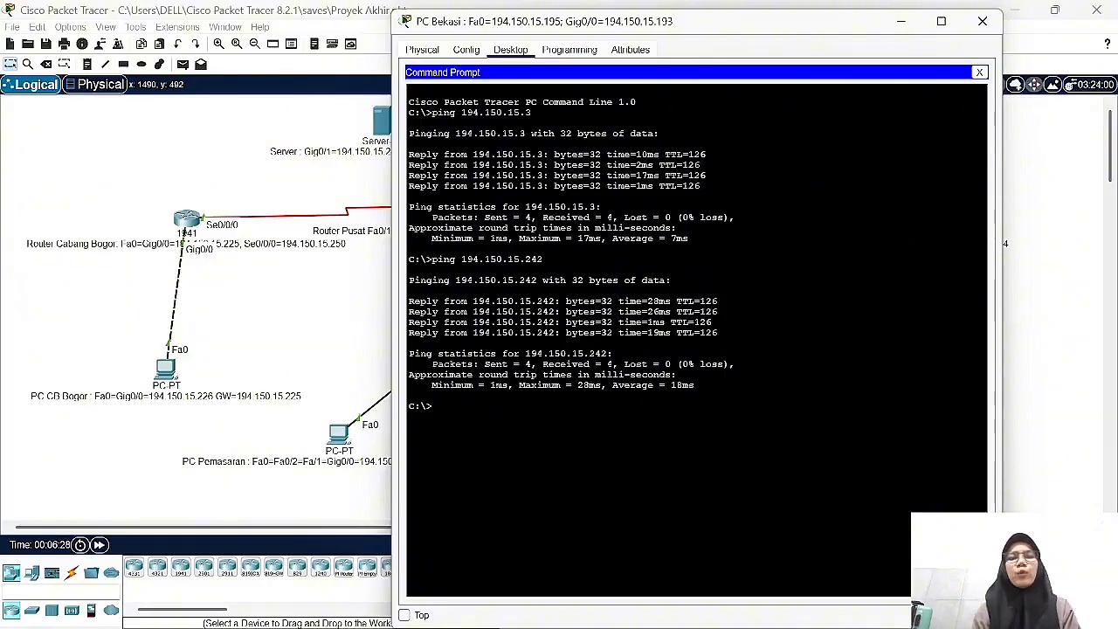
- Ping PC CB Bogor at 194.150.15.226 from PC Bekasi, and close that PC's window
type("ping")
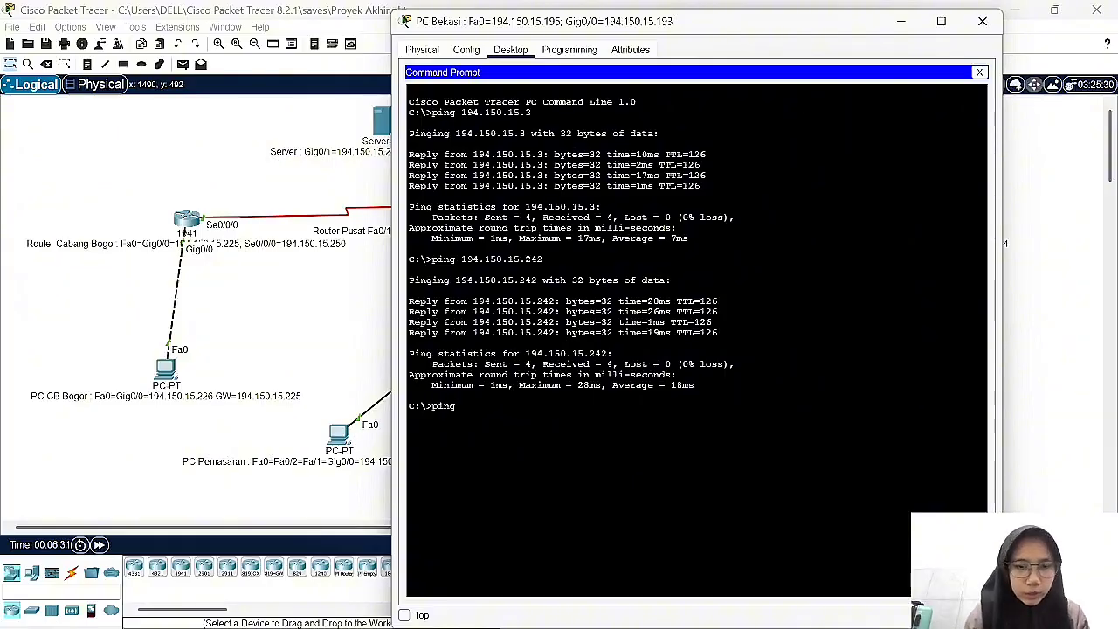
type(" 194.15")
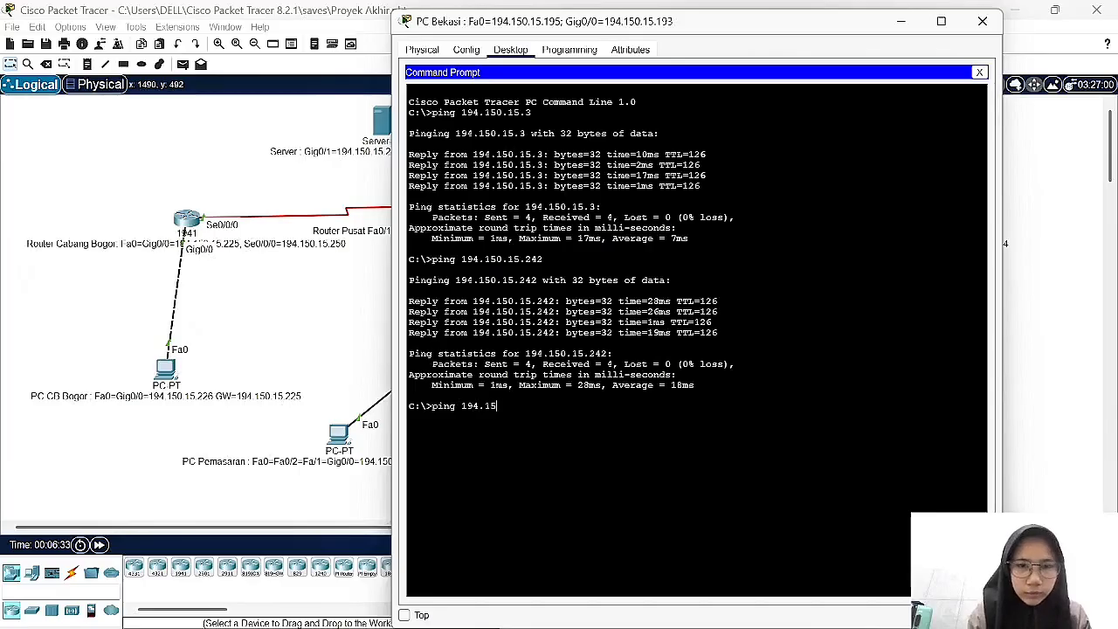
type("0.15")
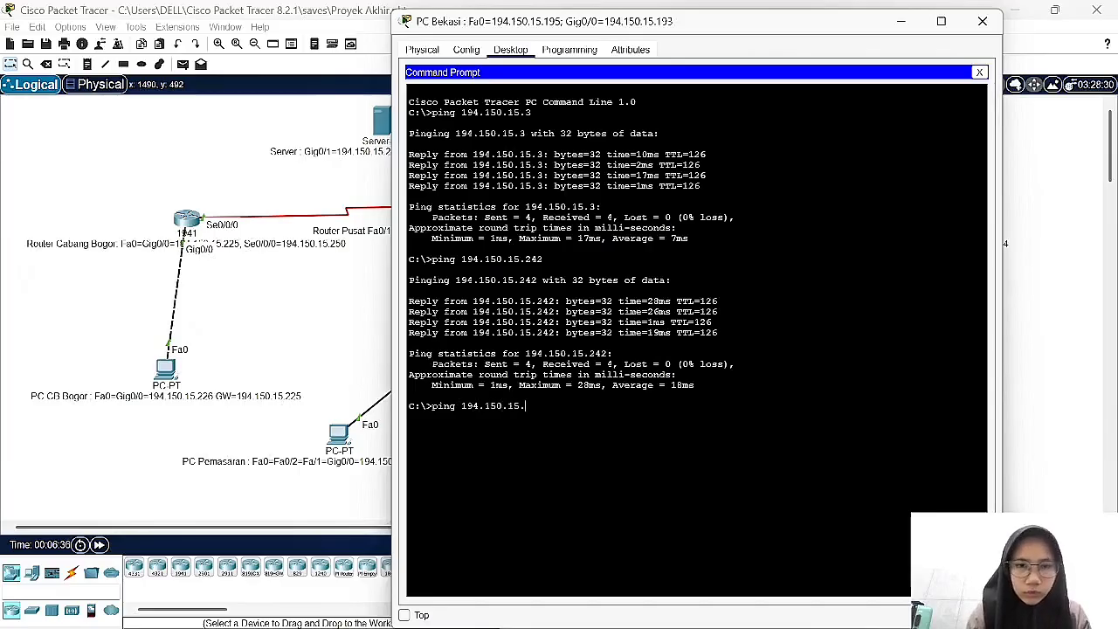
type(".226")
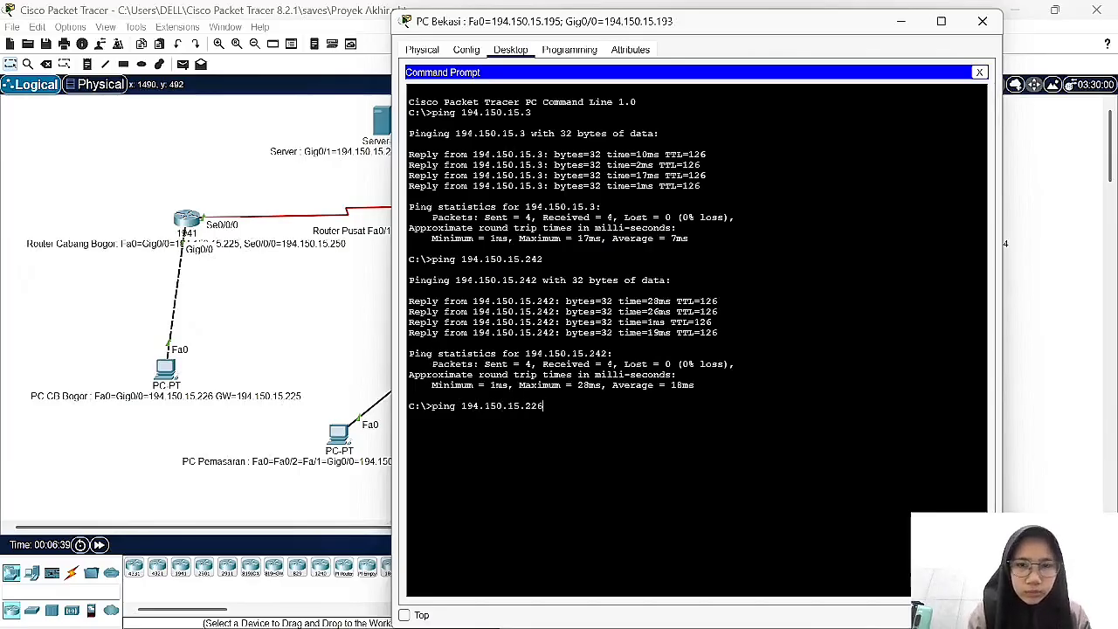
key("Return")
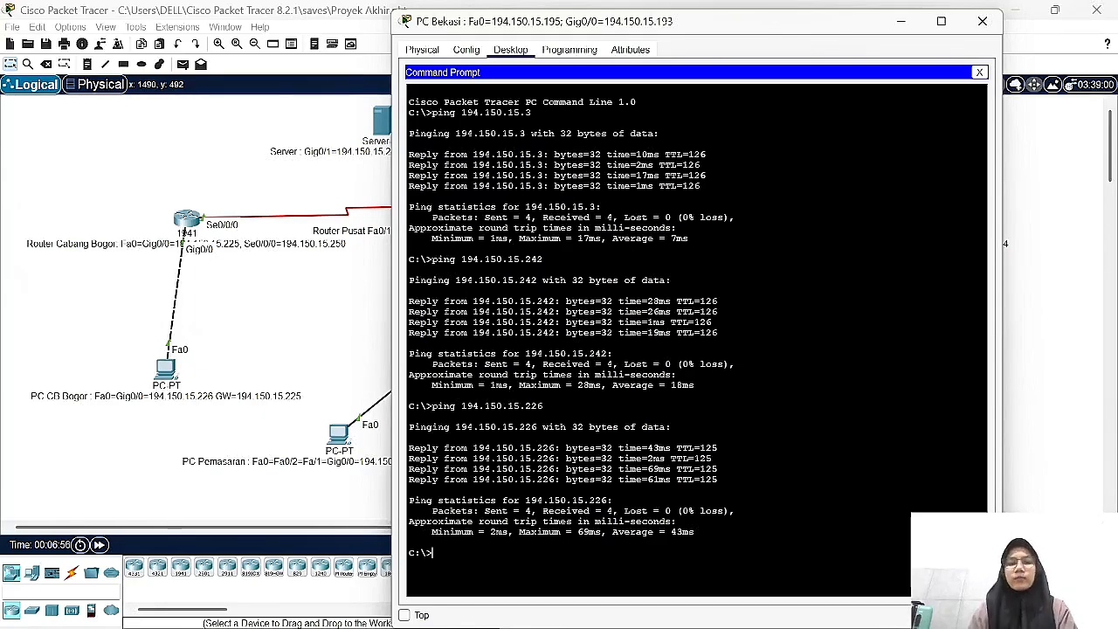
left_click(982, 21)
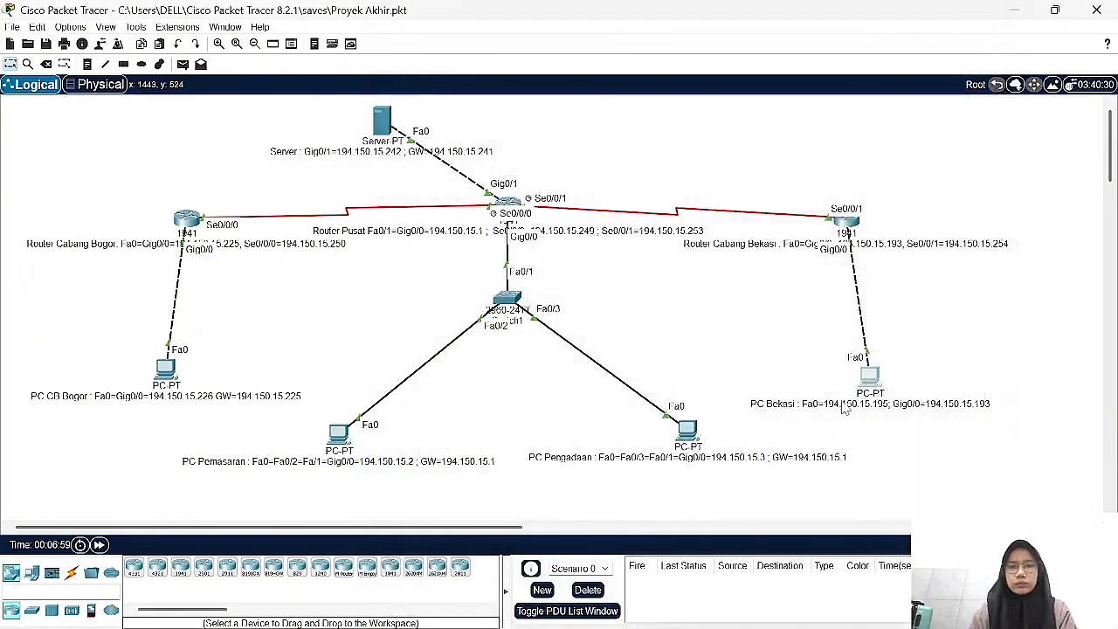